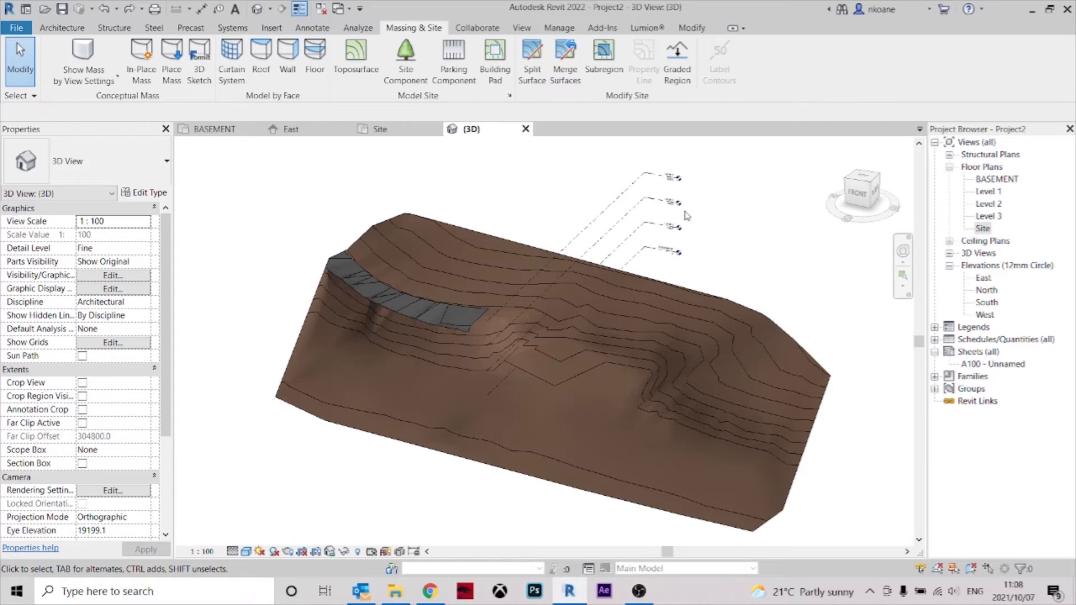
Open the East elevation and stretch the aligned level lines well past the downhill end of the terrain.
{"action": "middle_click_drag", "start_coordinate": [773, 238], "coordinate": [798, 206]}
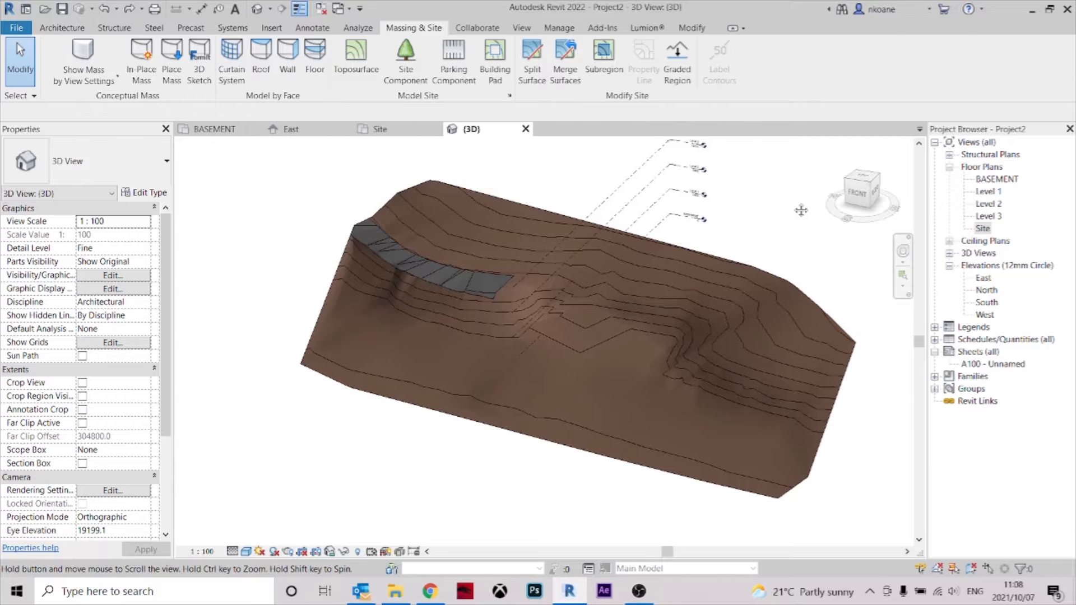
{"action": "middle_click_drag", "start_coordinate": [722, 206], "coordinate": [896, 235]}
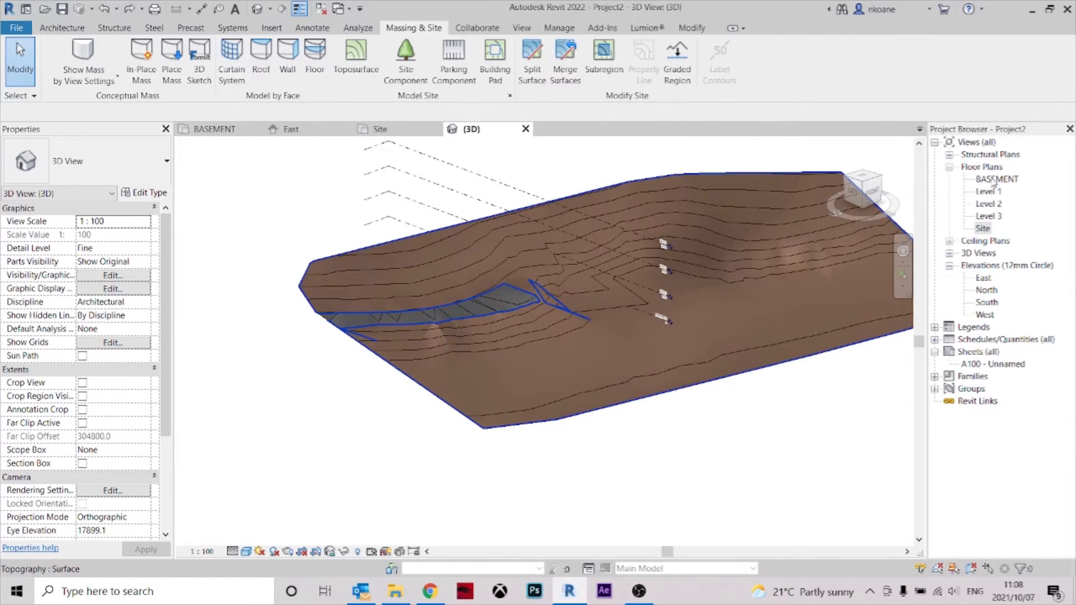
{"action": "double_click", "coordinate": [985, 278]}
{"action": "scroll", "coordinate": [599, 393], "scroll_direction": "down", "scroll_amount": 1}
{"action": "middle_click_drag", "start_coordinate": [598, 393], "coordinate": [803, 319]}
{"action": "scroll", "coordinate": [530, 271], "scroll_direction": "up", "scroll_amount": 1}
{"action": "left_click", "coordinate": [497, 296]}
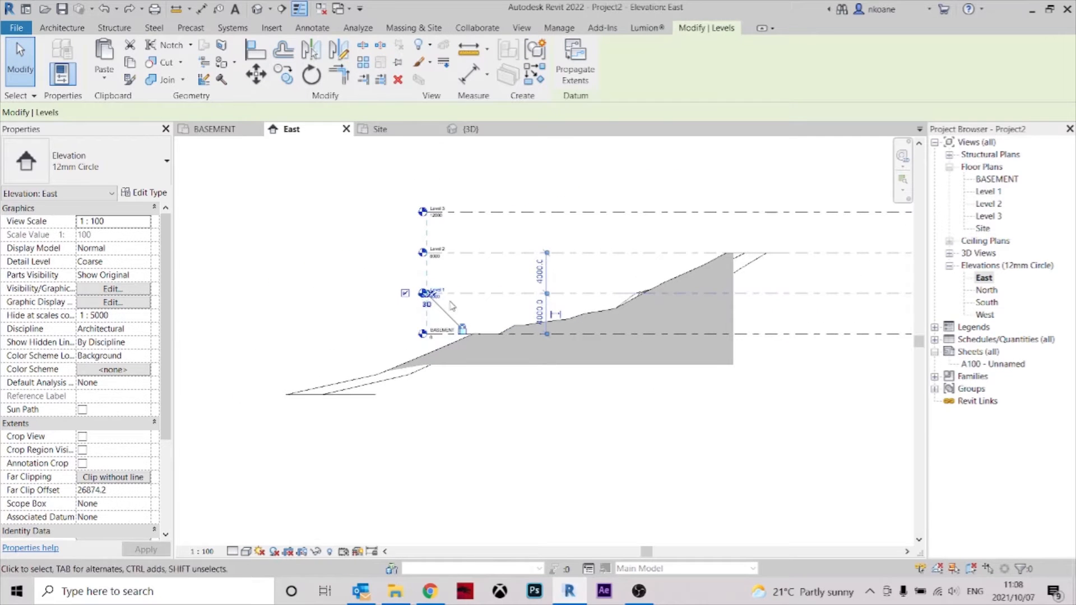
{"action": "left_click_drag", "start_coordinate": [426, 294], "coordinate": [265, 294]}
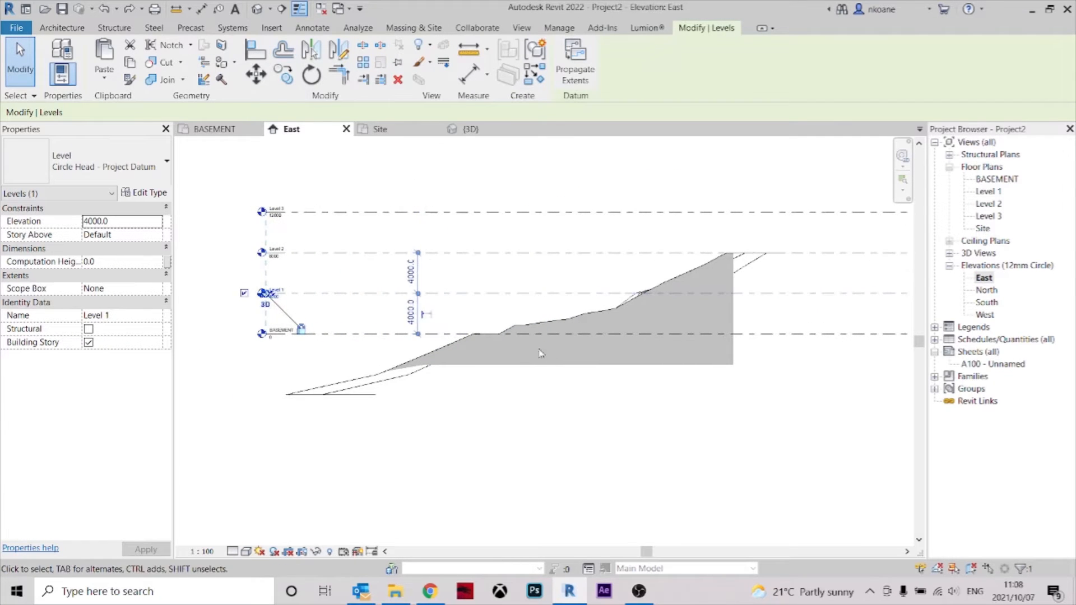
{"action": "left_click", "coordinate": [579, 417]}
{"action": "middle_click_drag", "start_coordinate": [742, 349], "coordinate": [691, 379]}
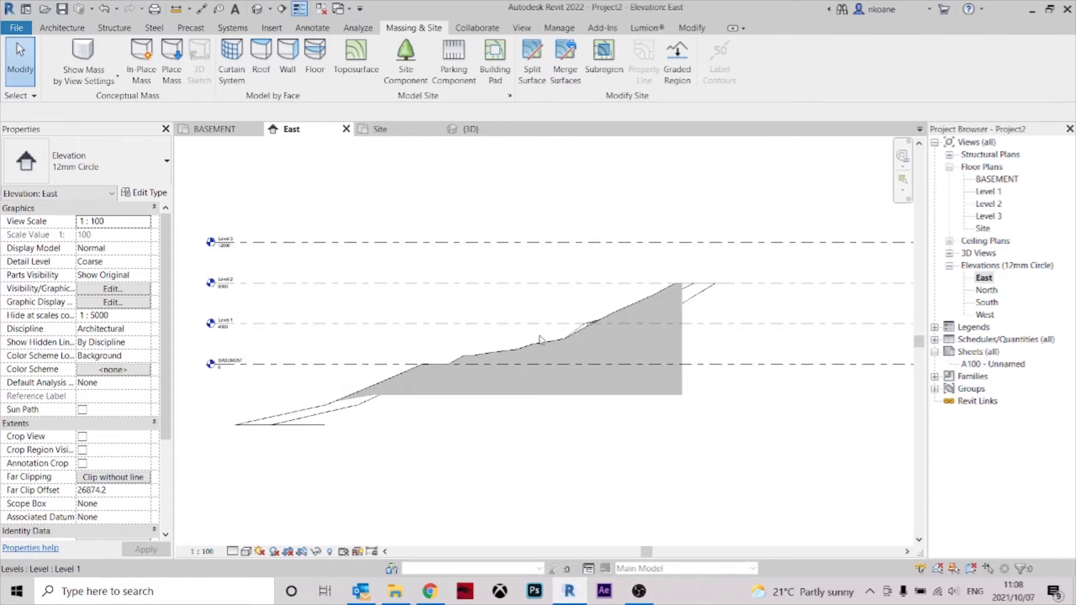
{"action": "scroll", "coordinate": [448, 353], "scroll_direction": "up", "scroll_amount": 2}
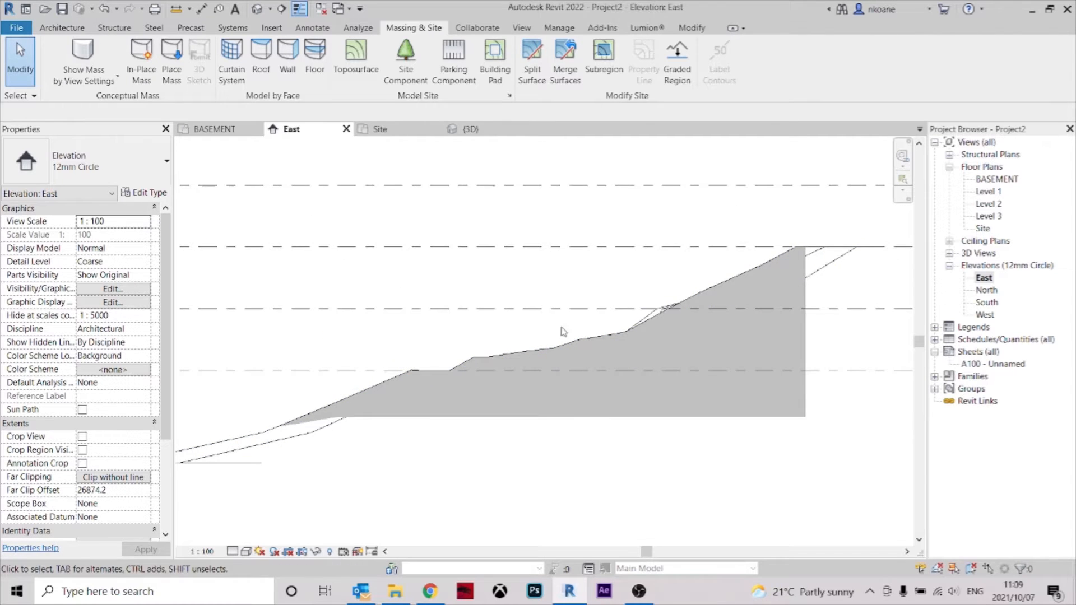
{"action": "scroll", "coordinate": [655, 392], "scroll_direction": "down", "scroll_amount": 2}
{"action": "middle_click_drag", "start_coordinate": [658, 406], "coordinate": [687, 414]}
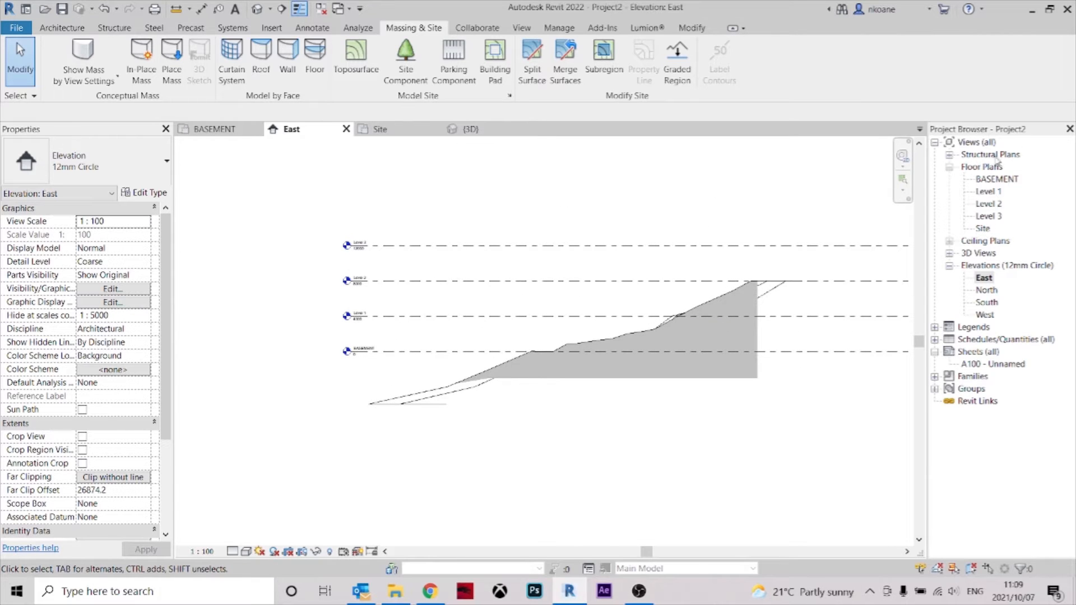
Open the Site floor plan at the lower part of the building outline.
{"action": "left_click", "coordinate": [996, 180]}
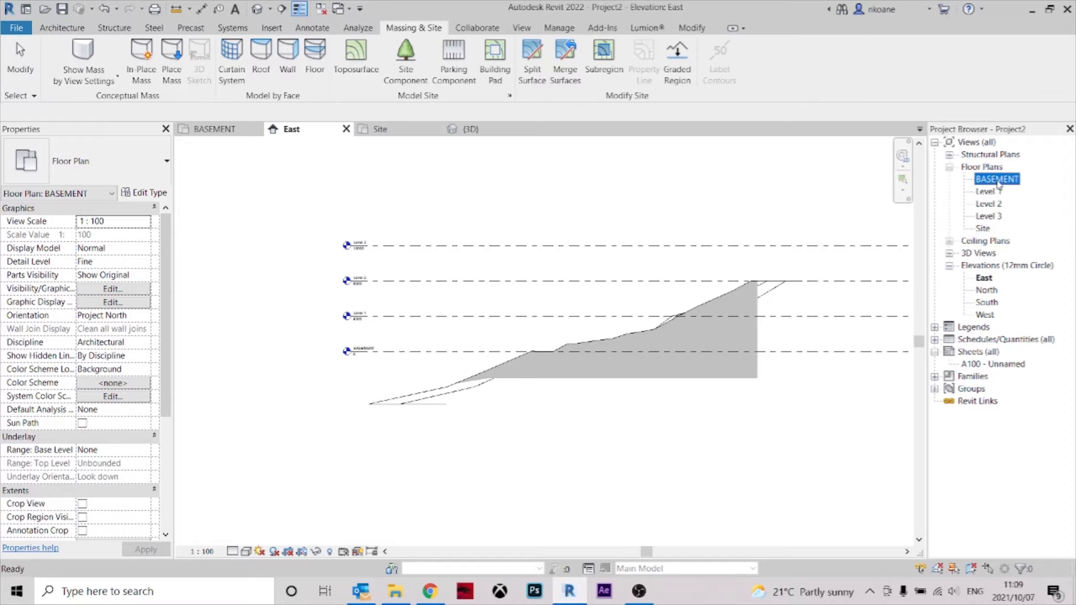
{"action": "double_click", "coordinate": [983, 228]}
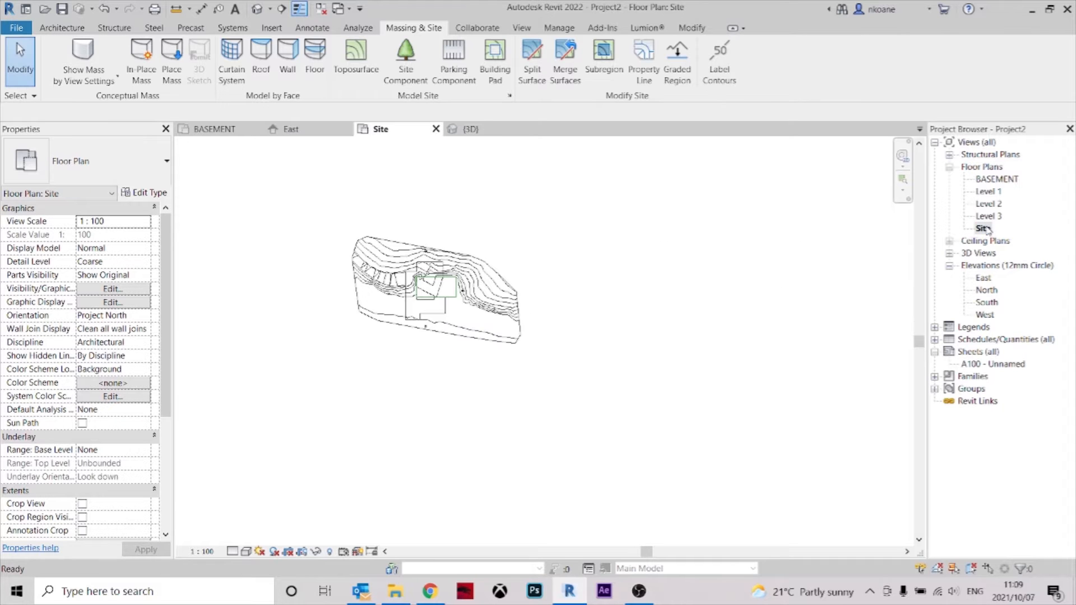
{"action": "scroll", "coordinate": [499, 328], "scroll_direction": "up", "scroll_amount": 4}
{"action": "scroll", "coordinate": [498, 328], "scroll_direction": "up", "scroll_amount": 3}
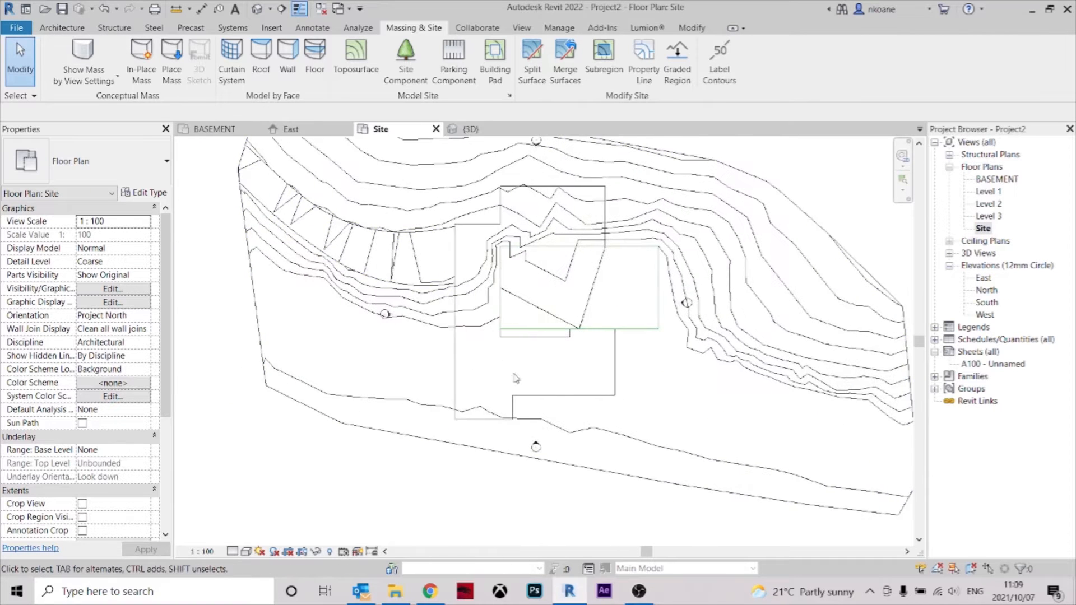
{"action": "scroll", "coordinate": [642, 394], "scroll_direction": "down", "scroll_amount": 3}
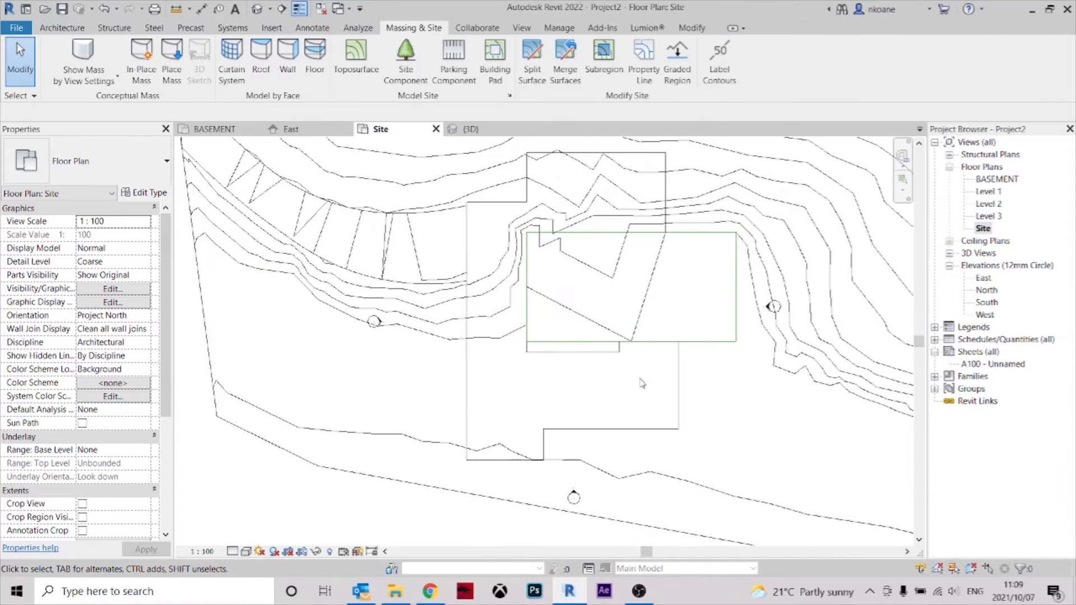
{"action": "middle_click_drag", "start_coordinate": [653, 439], "coordinate": [670, 326]}
{"action": "scroll", "coordinate": [655, 350], "scroll_direction": "up", "scroll_amount": 2}
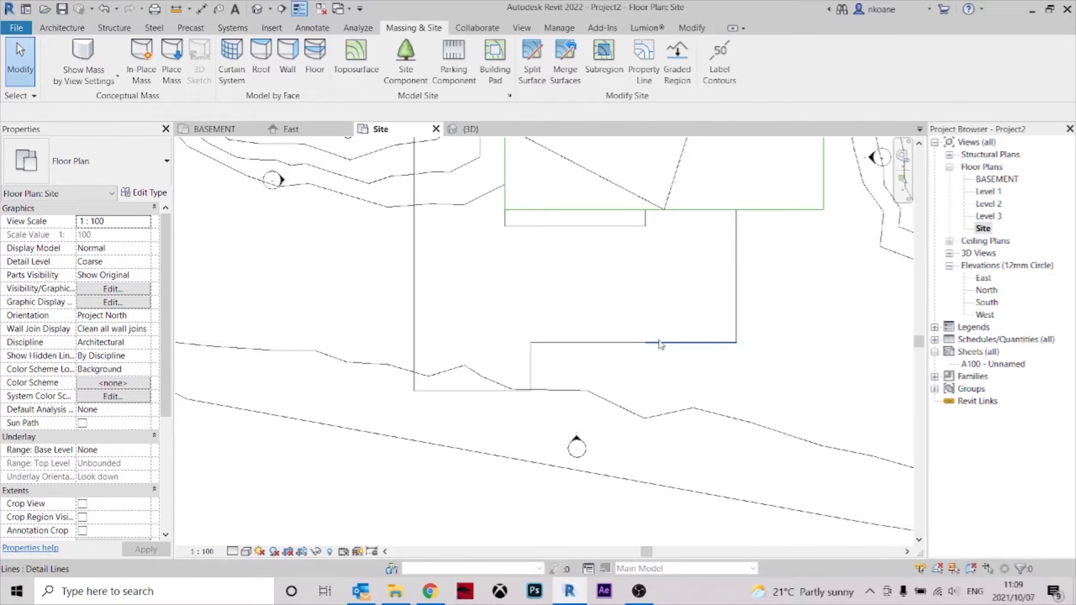
Delete the right-hand segment of the outline's lower horizontal edge and extend the remaining segment to the right vertical line.
{"action": "left_click", "coordinate": [658, 343]}
{"action": "middle_click_drag", "start_coordinate": [699, 305], "coordinate": [678, 339]}
{"action": "key", "text": "Delete"}
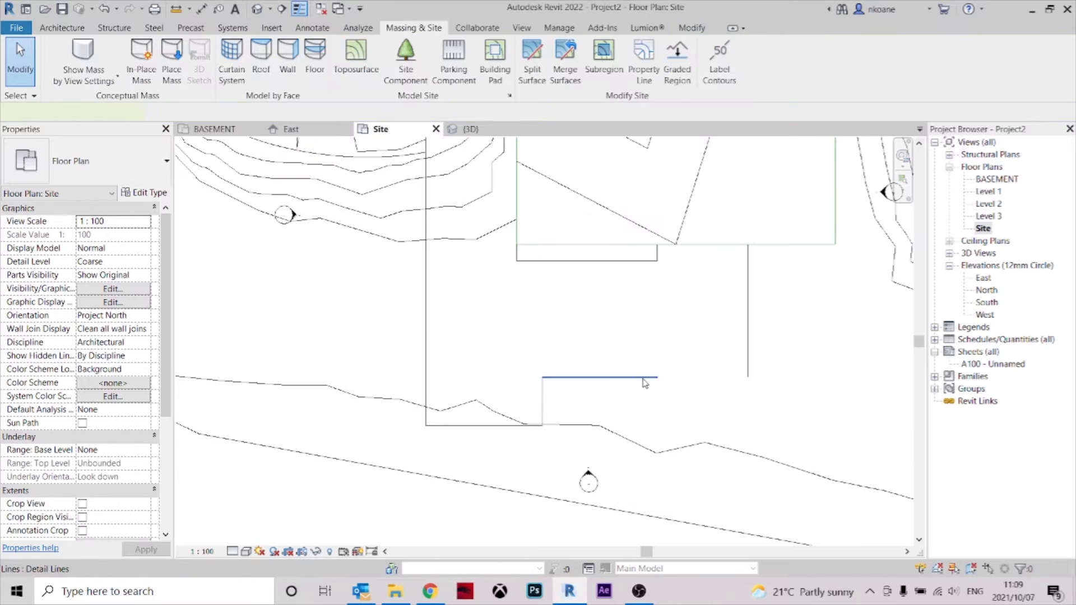
{"action": "left_click", "coordinate": [642, 379]}
{"action": "left_click_drag", "start_coordinate": [657, 377], "coordinate": [747, 377]}
{"action": "left_click", "coordinate": [686, 313]}
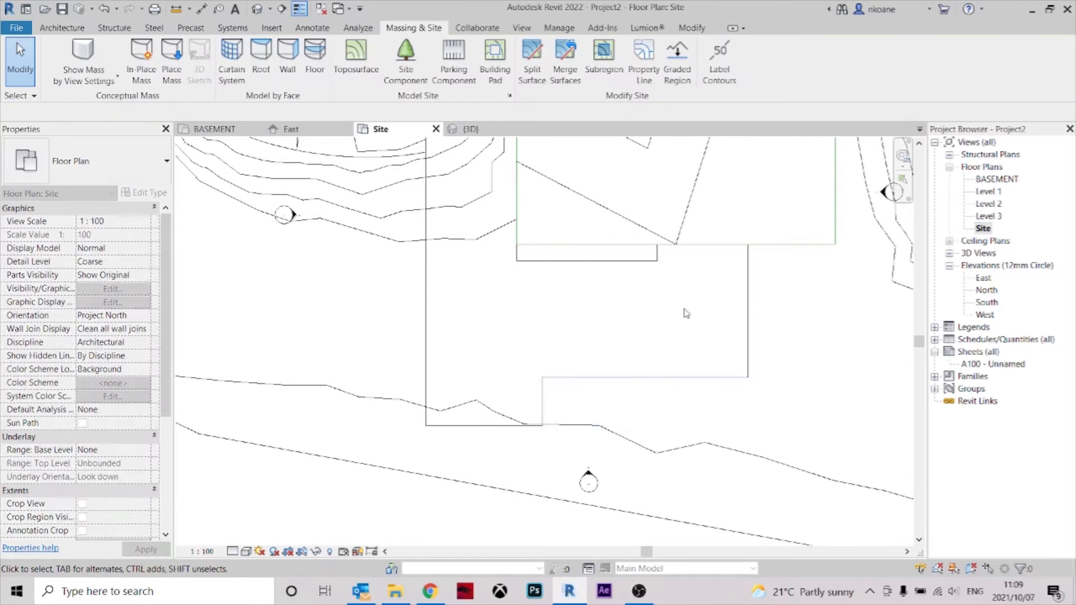
Examine the short vertical return and the lower edges of the building outline on the Site plan.
{"action": "scroll", "coordinate": [686, 337], "scroll_direction": "down", "scroll_amount": 2}
{"action": "middle_click_drag", "start_coordinate": [591, 392], "coordinate": [629, 417]}
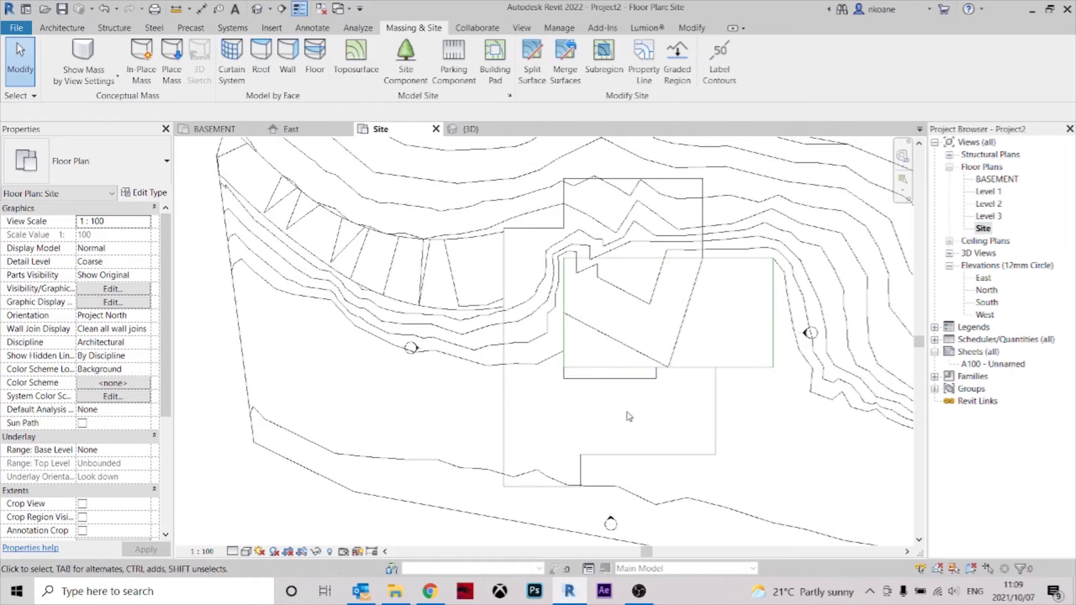
{"action": "left_click", "coordinate": [580, 474]}
{"action": "middle_click_drag", "start_coordinate": [581, 475], "coordinate": [574, 454]}
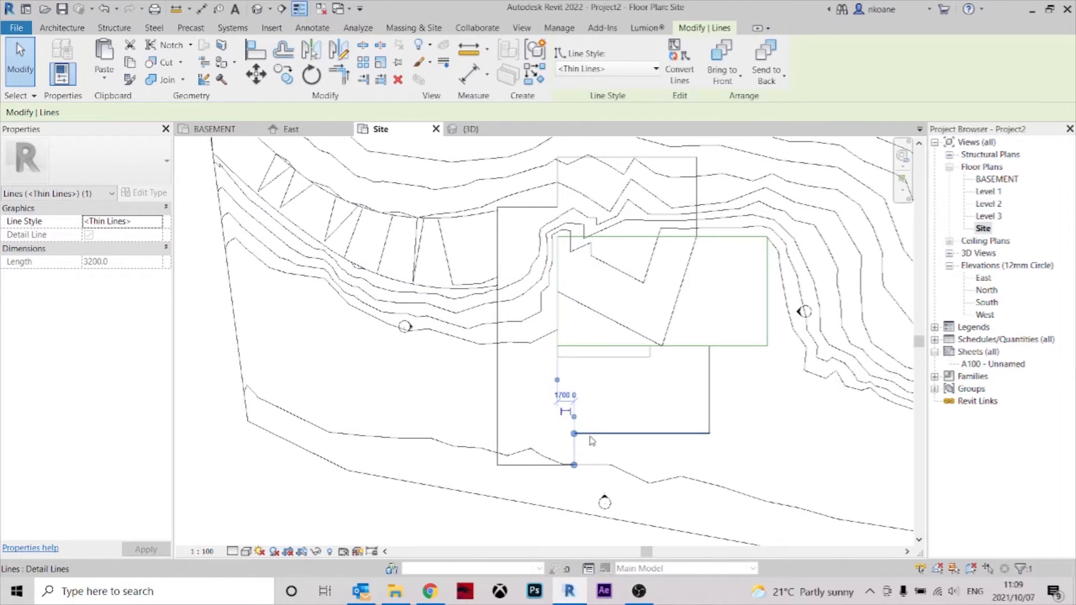
{"action": "scroll", "coordinate": [592, 441], "scroll_direction": "up", "scroll_amount": 2}
{"action": "mouse_move", "coordinate": [573, 452]}
{"action": "left_mouse_down"}
{"action": "mouse_move", "coordinate": [594, 451]}
{"action": "mouse_move", "coordinate": [577, 460]}
{"action": "left_mouse_up"}
{"action": "middle_click_drag", "start_coordinate": [633, 468], "coordinate": [612, 520]}
{"action": "scroll", "coordinate": [612, 518], "scroll_direction": "down", "scroll_amount": 2}
{"action": "middle_click_drag", "start_coordinate": [647, 449], "coordinate": [608, 415]}
{"action": "scroll", "coordinate": [627, 420], "scroll_direction": "up", "scroll_amount": 1}
{"action": "left_click", "coordinate": [600, 416]}
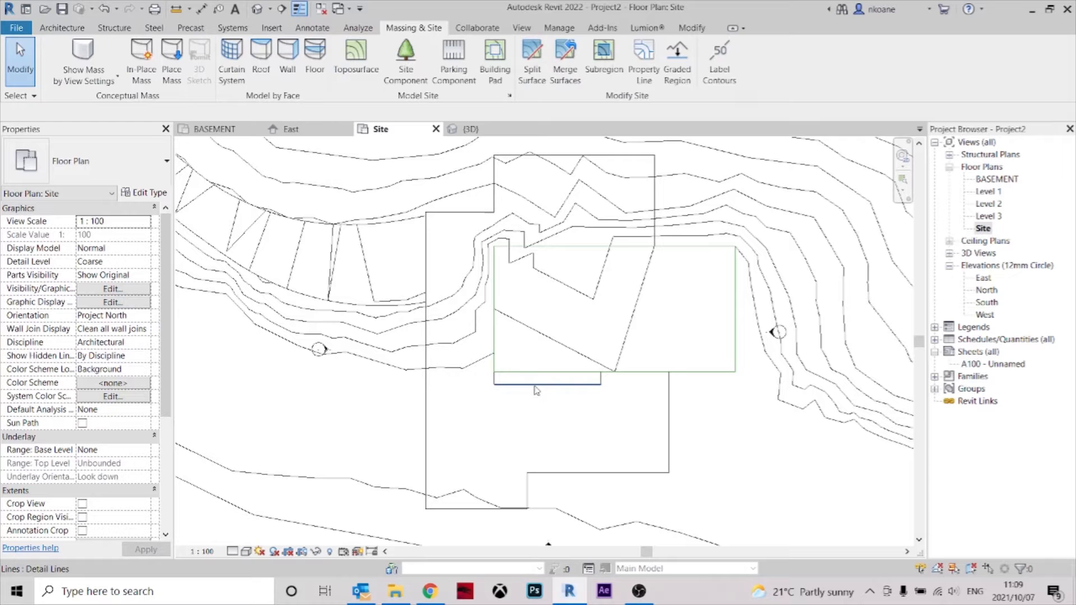
{"action": "middle_click_drag", "start_coordinate": [608, 423], "coordinate": [586, 432]}
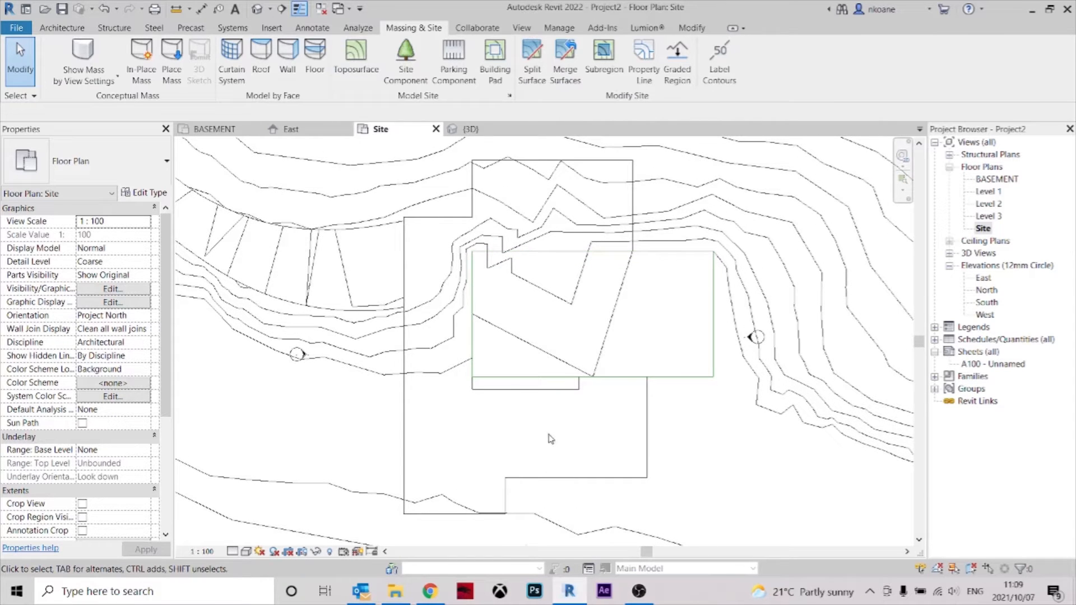
{"action": "middle_click_drag", "start_coordinate": [593, 427], "coordinate": [607, 379]}
{"action": "scroll", "coordinate": [538, 448], "scroll_direction": "up", "scroll_amount": 2}
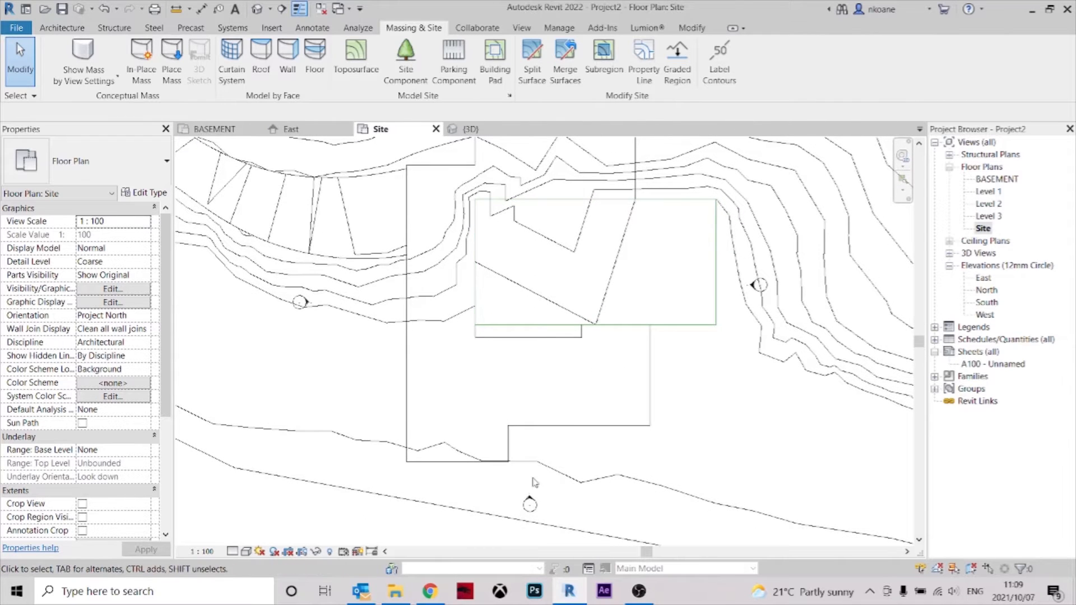
{"action": "left_click", "coordinate": [639, 591]}
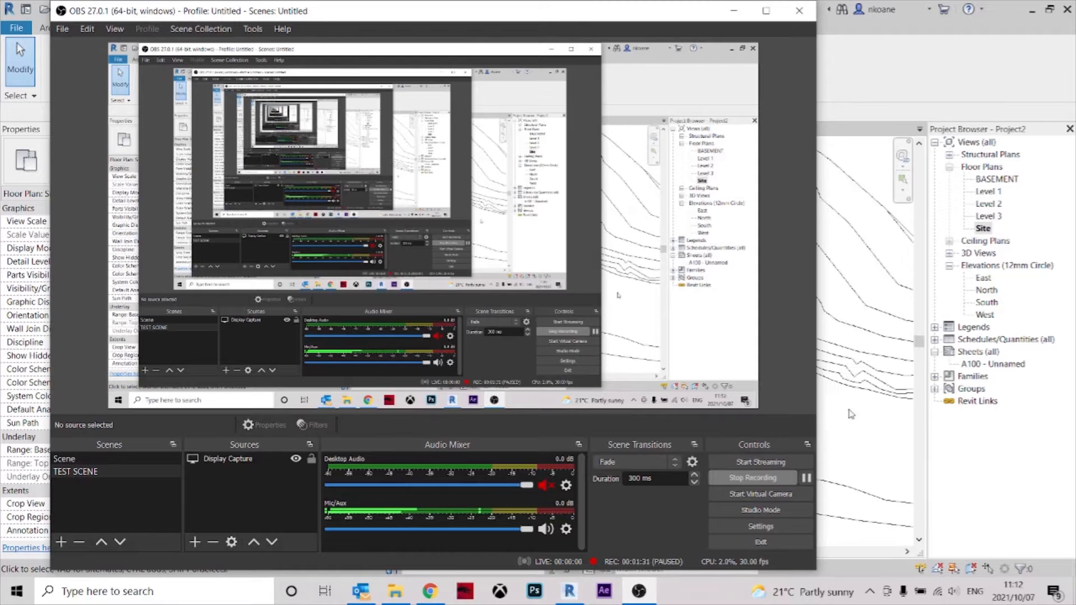
{"action": "left_click", "coordinate": [806, 477]}
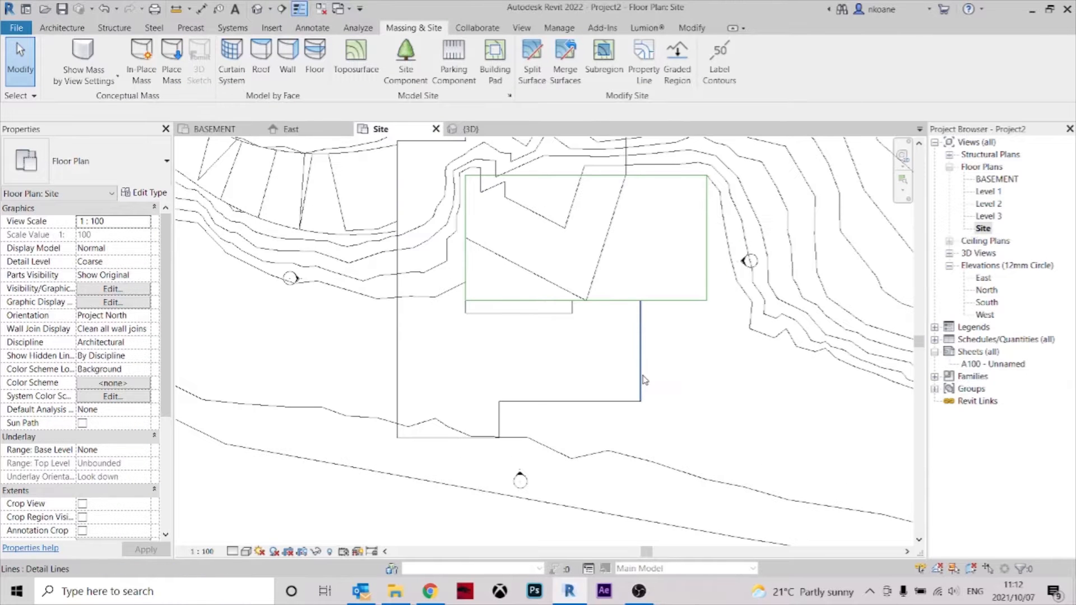
Select the outline's right vertical detail line and dismiss the save reminder without saving the project.
{"action": "left_click", "coordinate": [641, 379]}
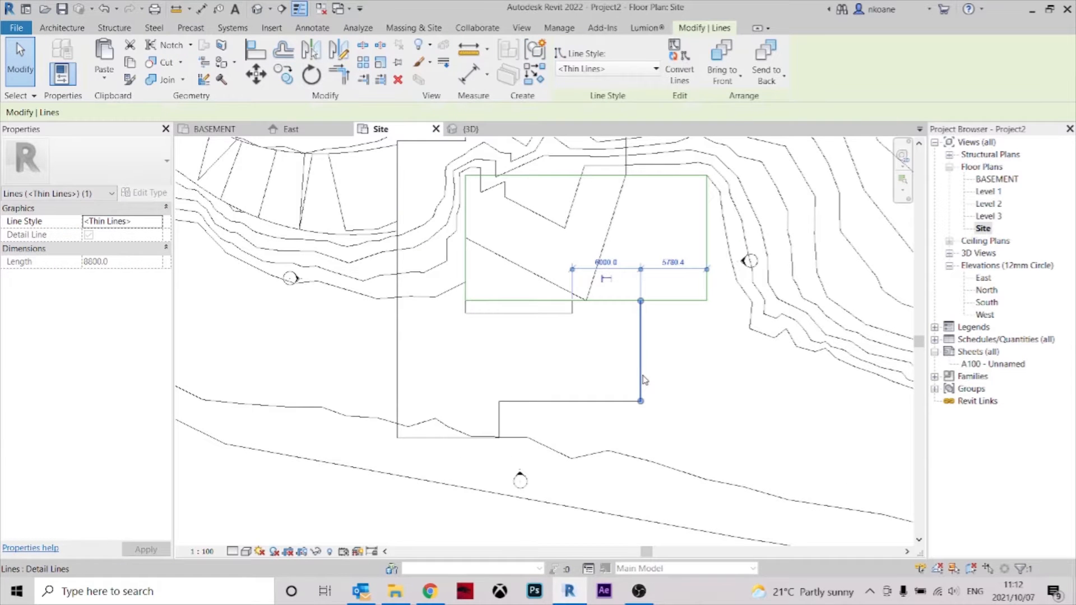
{"action": "middle_click_drag", "start_coordinate": [646, 374], "coordinate": [671, 340]}
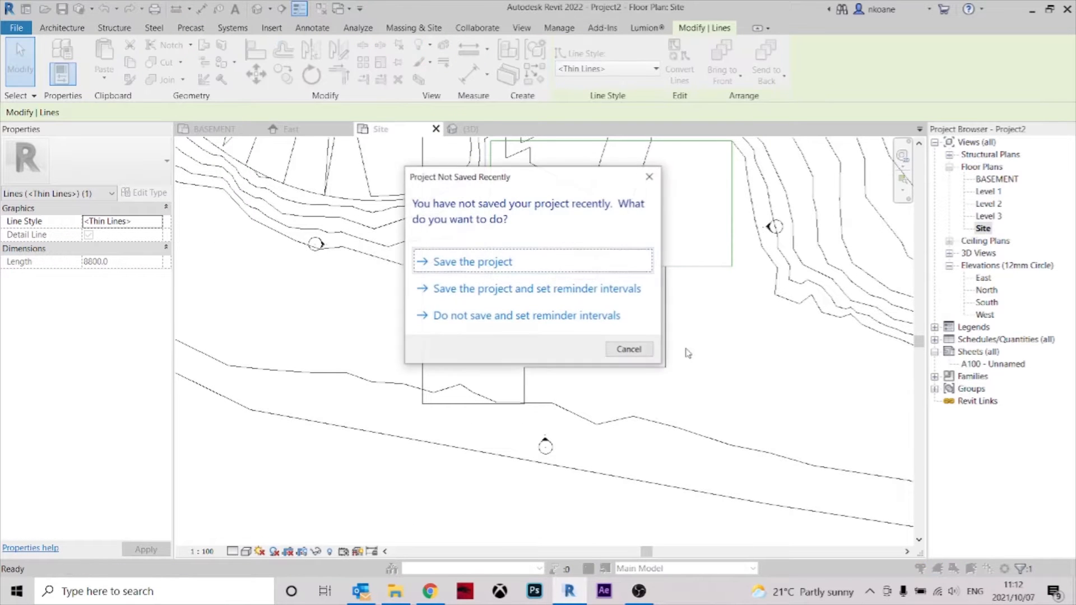
{"action": "left_click", "coordinate": [629, 349]}
{"action": "key", "text": "Escape"}
Draw a similar vertical detail line 5000 mm long below the site boundary, in line with the outline's left edge.
{"action": "left_click", "coordinate": [667, 341]}
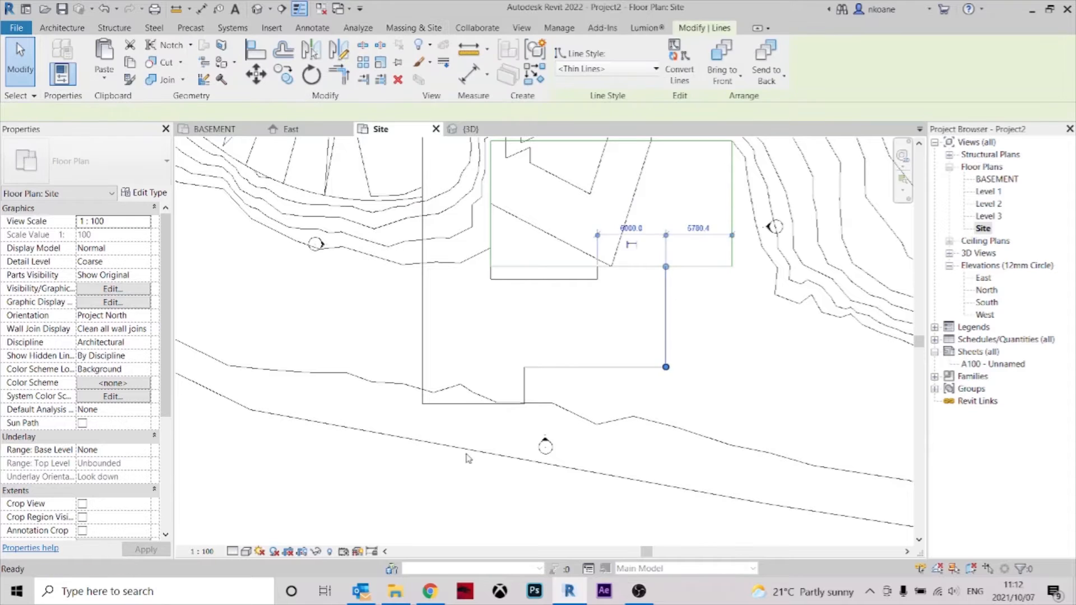
{"action": "key", "text": "c"}
{"action": "key", "text": "s"}
{"action": "left_click", "coordinate": [422, 472]}
{"action": "left_click", "coordinate": [422, 528]}
{"action": "key", "text": "Escape"}
{"action": "key", "text": "Escape"}
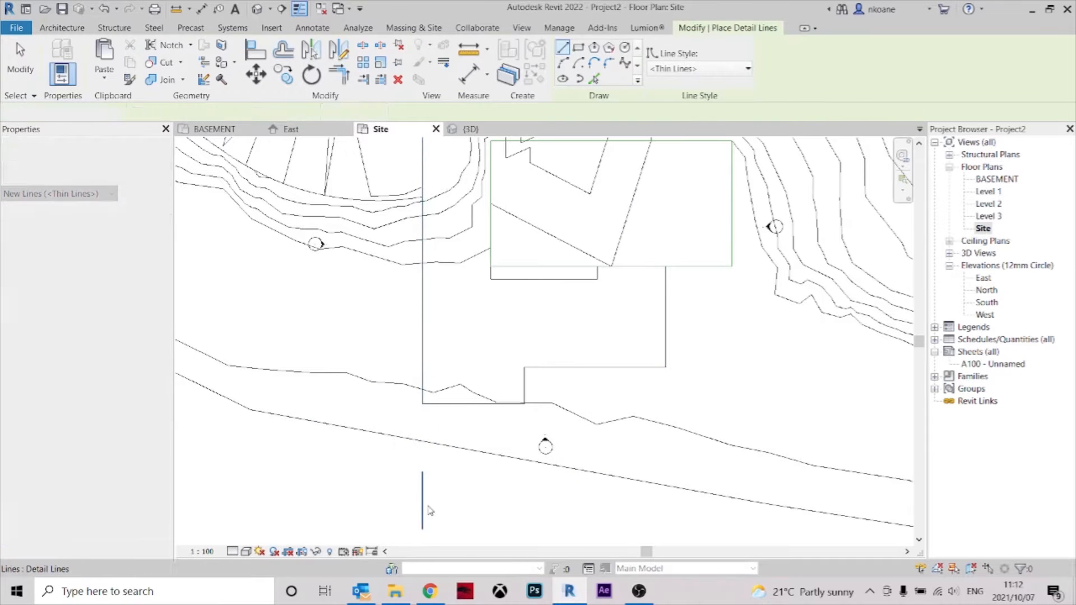
Copy the new vertical line three times to the right, ending in line with the green rectangle's right edge.
{"action": "left_click", "coordinate": [424, 505]}
{"action": "key", "text": "c"}
{"action": "key", "text": "o"}
{"action": "left_click", "coordinate": [423, 500]}
{"action": "left_click", "coordinate": [512, 503]}
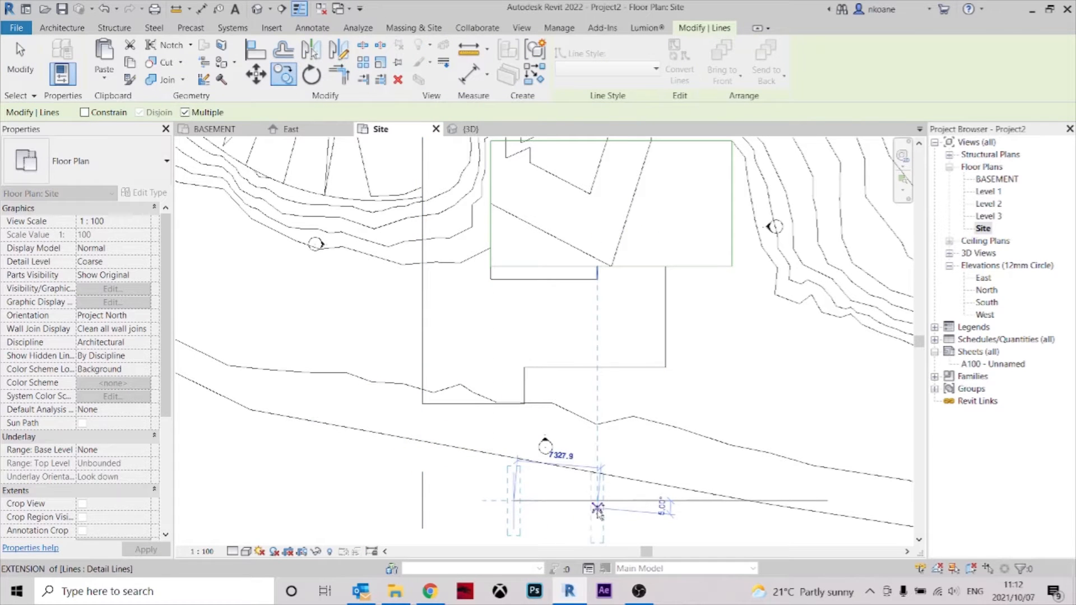
{"action": "left_click", "coordinate": [616, 510]}
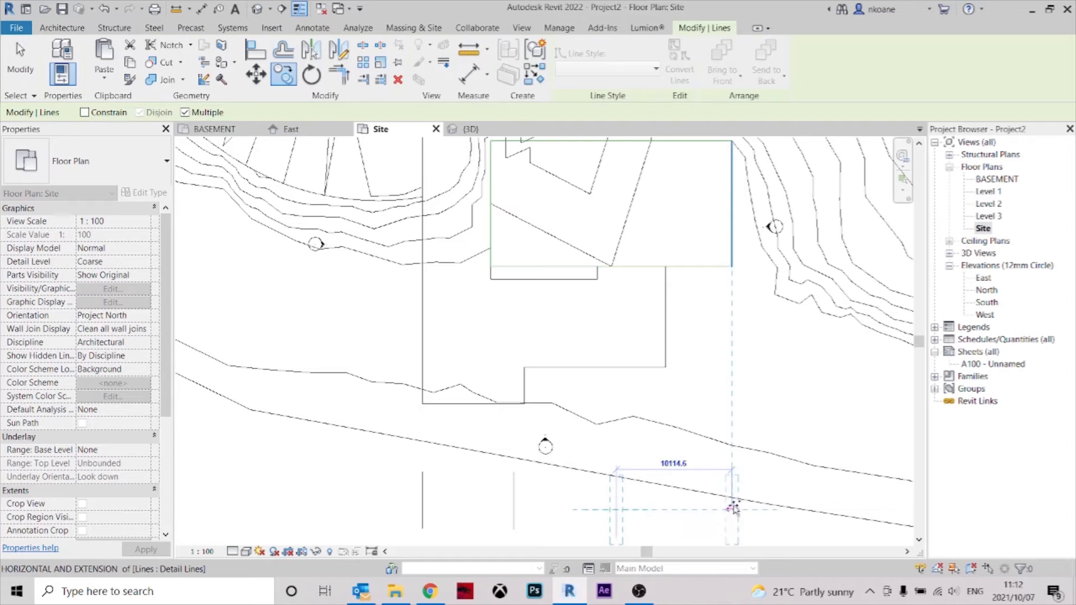
{"action": "left_click", "coordinate": [731, 519]}
Place a continuous aligned dimension string across the four vertical lines and make their spacing equal.
{"action": "key", "text": "d"}
{"action": "key", "text": "i"}
{"action": "left_click", "coordinate": [732, 511]}
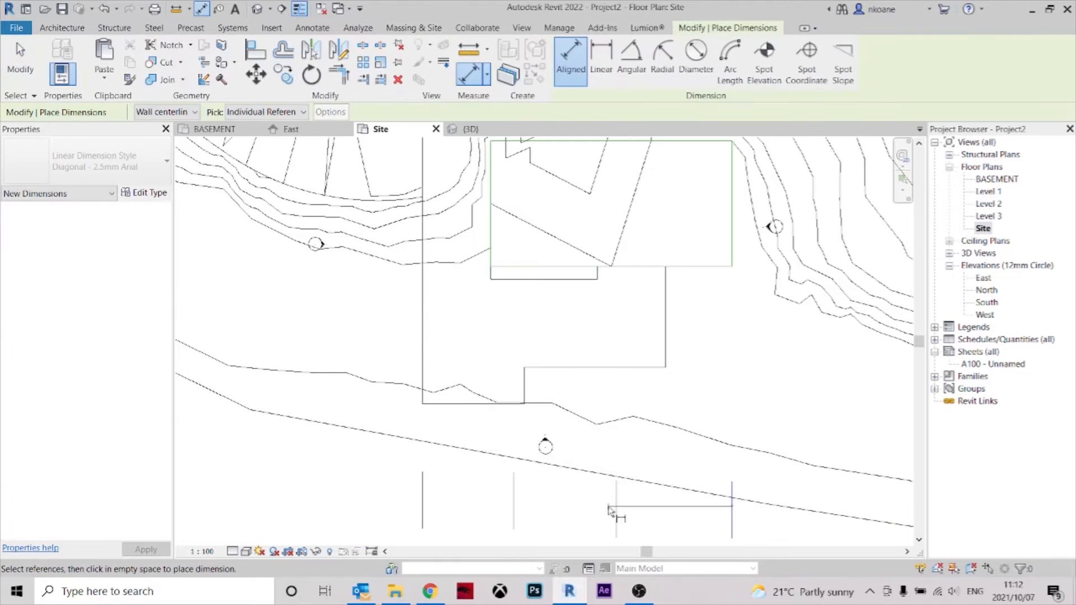
{"action": "left_click", "coordinate": [513, 507]}
{"action": "left_click", "coordinate": [422, 502]}
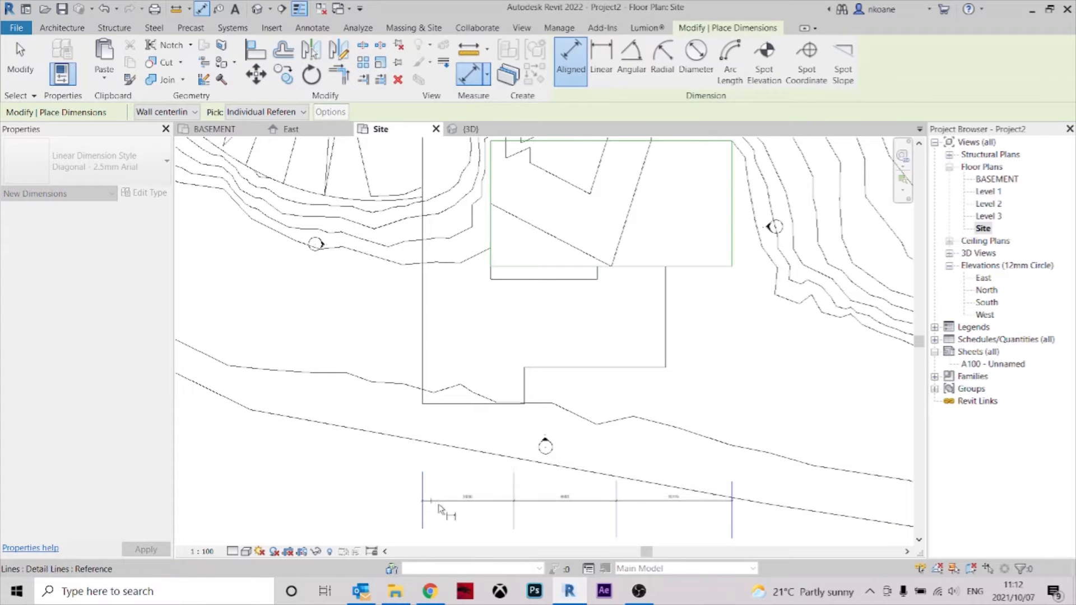
{"action": "scroll", "coordinate": [545, 526], "scroll_direction": "up", "scroll_amount": 3}
{"action": "left_click", "coordinate": [580, 497]}
{"action": "left_click", "coordinate": [612, 457]}
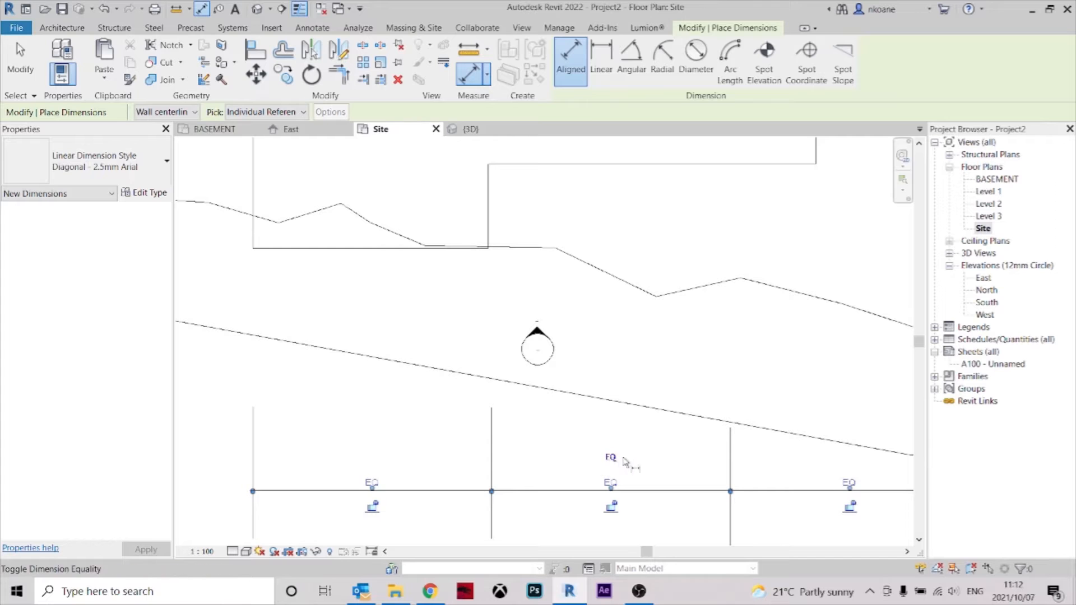
{"action": "key", "text": "Escape"}
{"action": "key", "text": "Escape"}
{"action": "scroll", "coordinate": [555, 454], "scroll_direction": "down", "scroll_amount": 2}
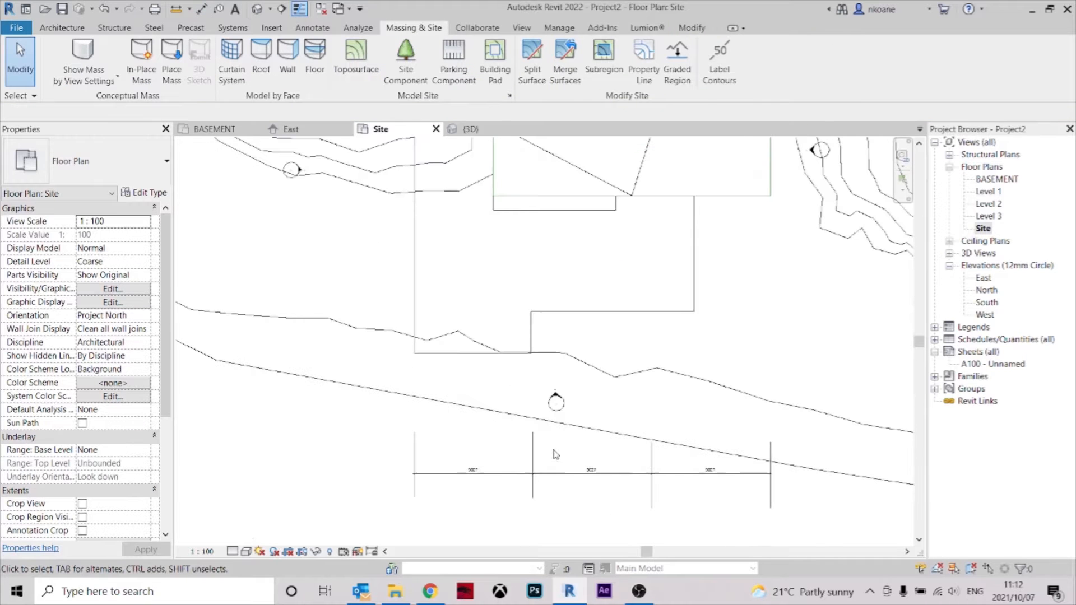
{"action": "key", "text": "a"}
{"action": "key", "text": "l"}
{"action": "scroll", "coordinate": [538, 457], "scroll_direction": "up", "scroll_amount": 2}
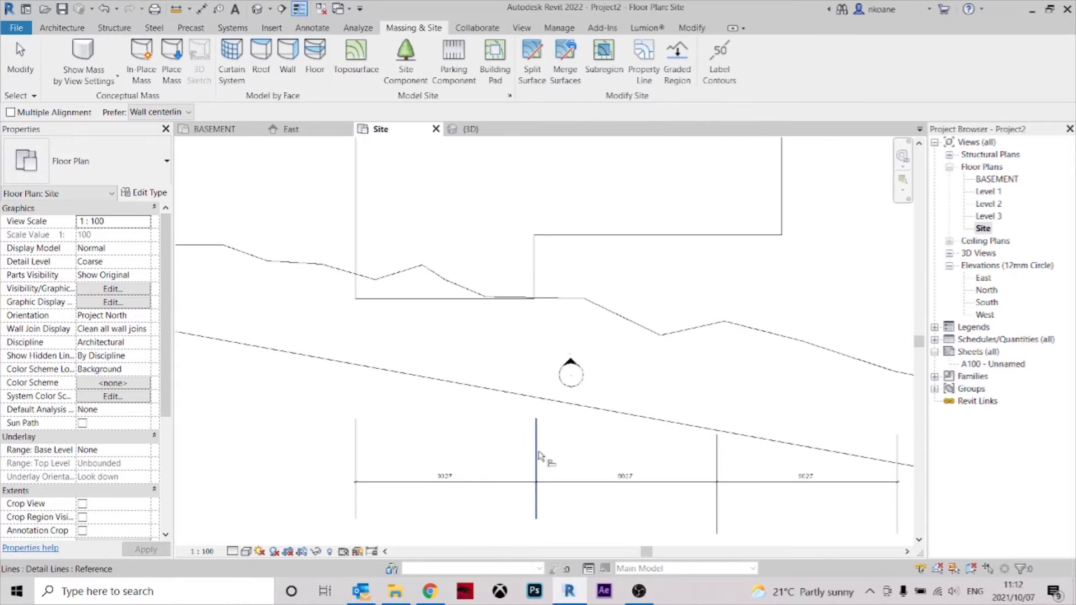
{"action": "key", "text": "Escape"}
Move the second vertical reference line so that it stands 9500 mm from the first one.
{"action": "left_click", "coordinate": [536, 456]}
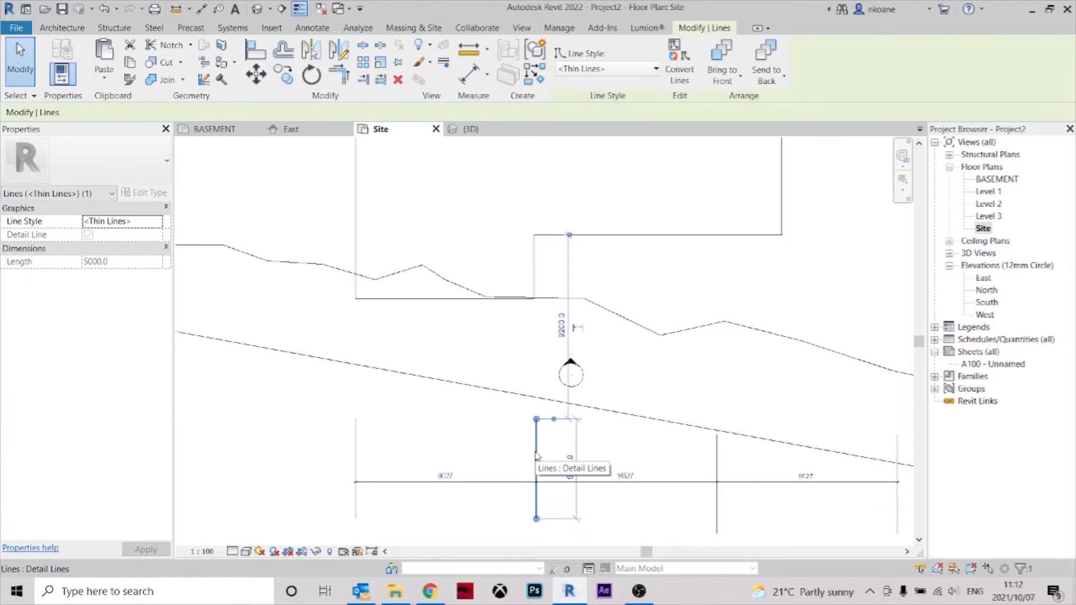
{"action": "left_click_drag", "start_coordinate": [545, 452], "coordinate": [549, 453]}
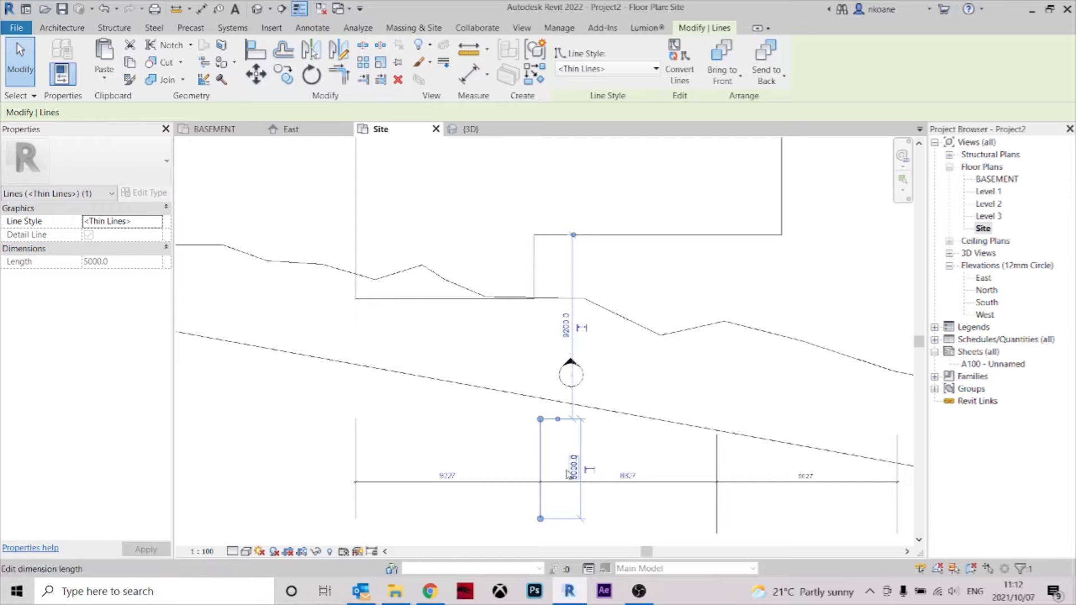
{"action": "key", "text": "Right"}
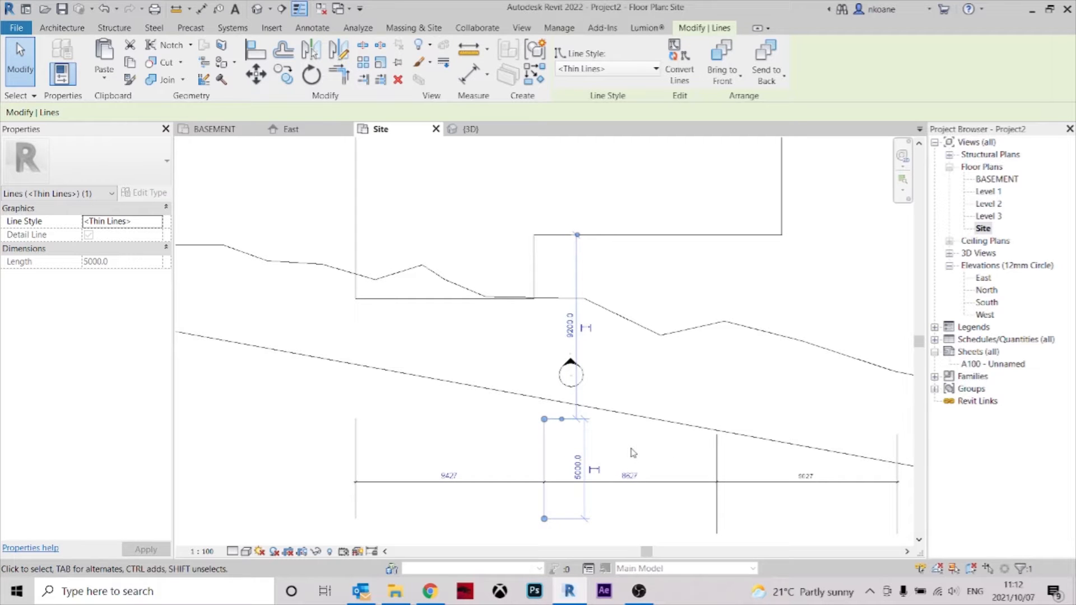
{"action": "left_click", "coordinate": [451, 475]}
{"action": "type", "text": "3500"}
{"action": "key", "text": "Return"}
{"action": "key", "text": "Escape"}
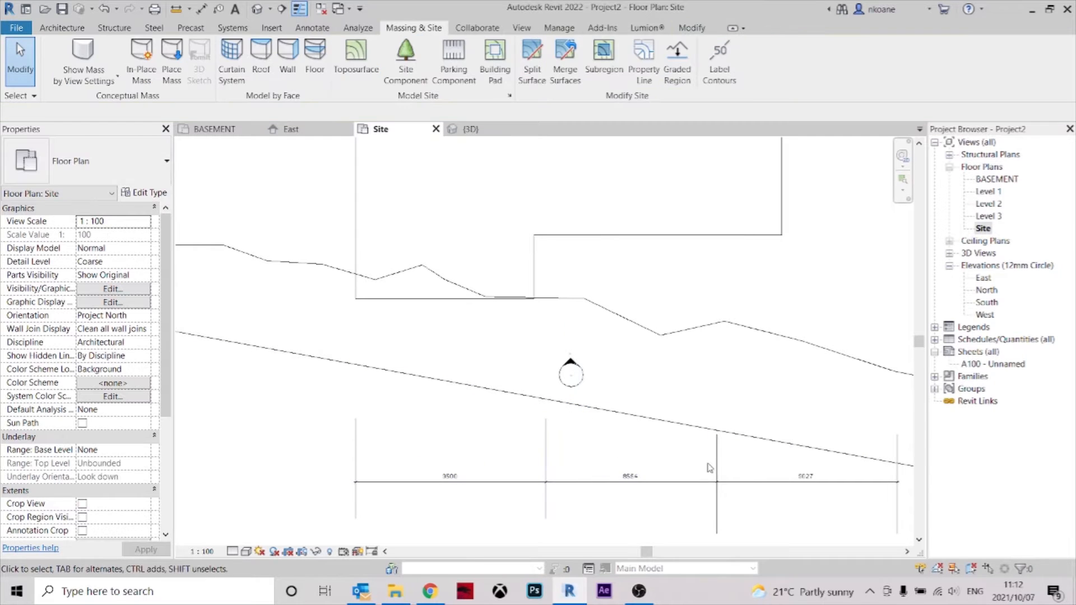
Adjust the third vertical reference line's distance from the second one through the dimension between them.
{"action": "left_click", "coordinate": [718, 467]}
{"action": "left_click", "coordinate": [630, 476]}
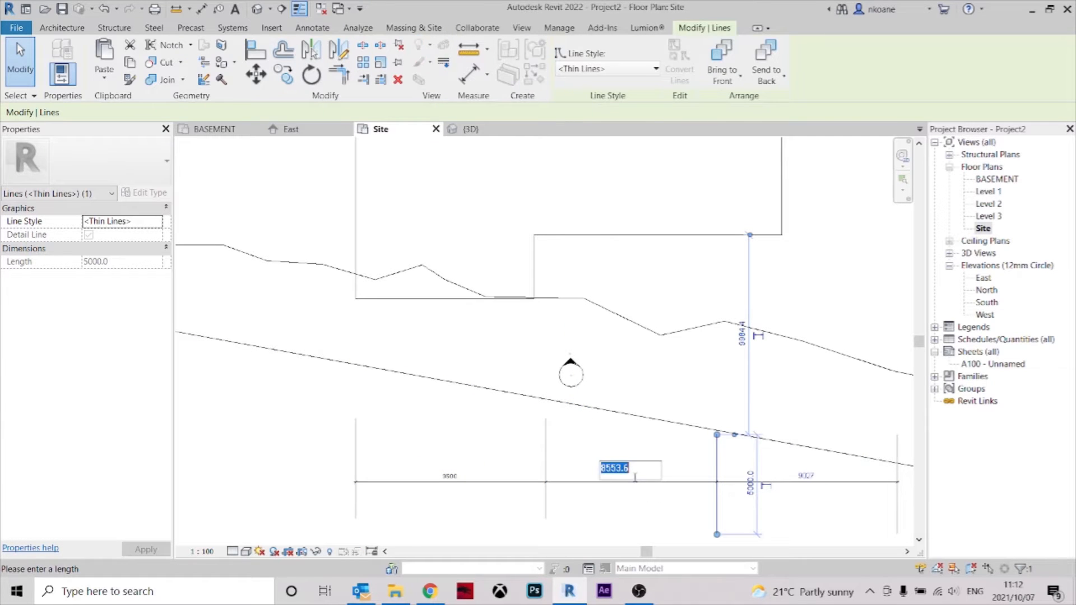
{"action": "key", "text": "Return"}
{"action": "key", "text": "Escape"}
{"action": "scroll", "coordinate": [625, 445], "scroll_direction": "down", "scroll_amount": 2}
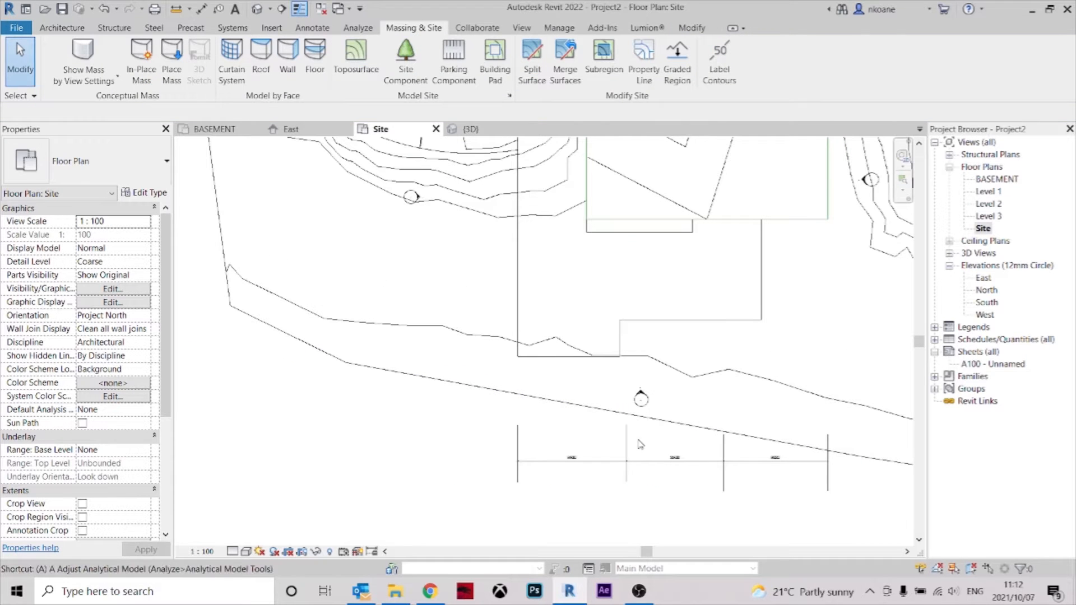
Align the short vertical step at the outline's lower edge with the second vertical reference line.
{"action": "key", "text": "l"}
{"action": "left_click", "coordinate": [627, 446]}
{"action": "left_click", "coordinate": [620, 344]}
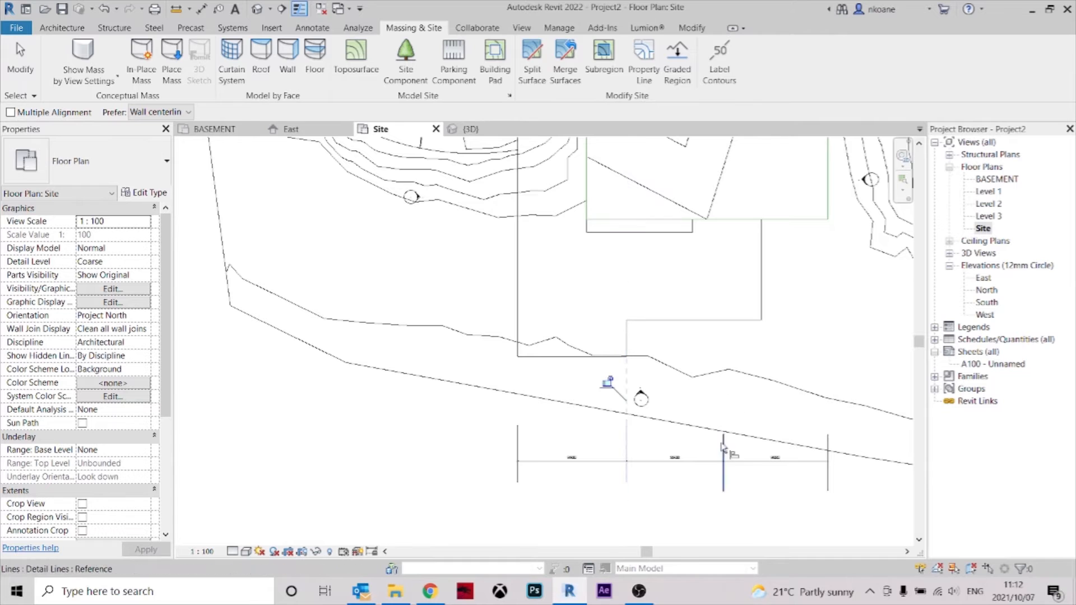
{"action": "middle_click_drag", "start_coordinate": [772, 392], "coordinate": [762, 435]}
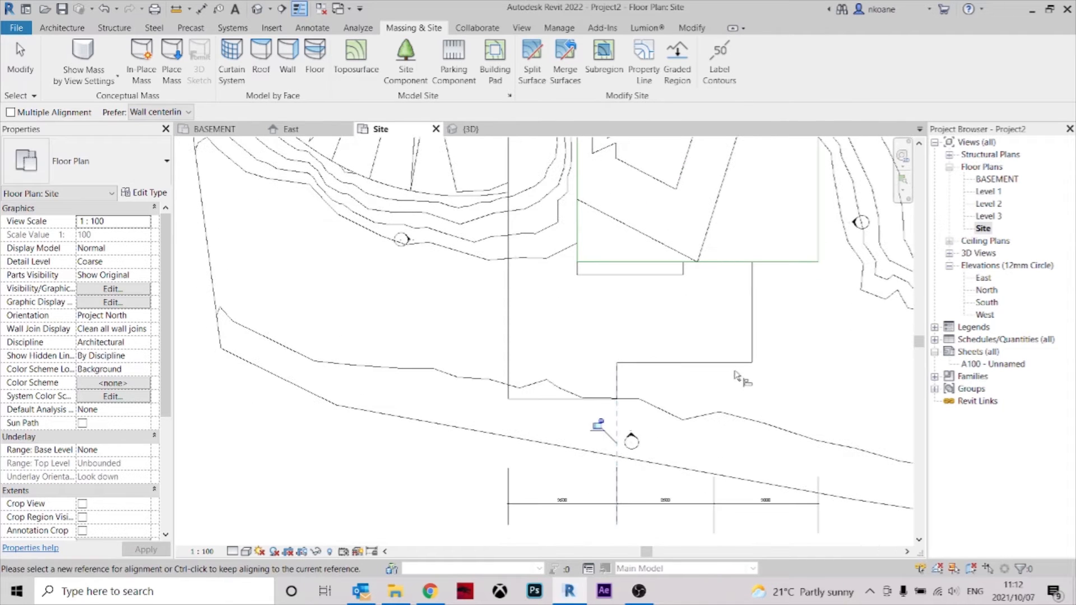
{"action": "mouse_move", "coordinate": [736, 374]}
{"action": "middle_mouse_down"}
{"action": "mouse_move", "coordinate": [728, 415]}
{"action": "mouse_move", "coordinate": [734, 363]}
{"action": "middle_mouse_up"}
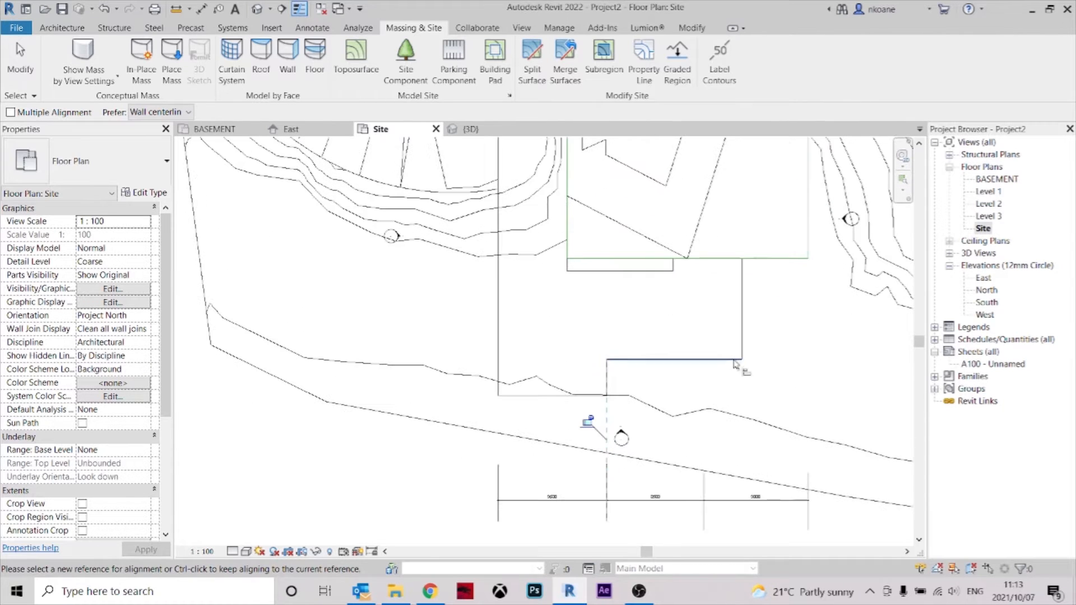
{"action": "key", "text": "Escape"}
{"action": "key", "text": "Escape"}
Measure the distance from the outline's right vertical edge to the short vertical step at its lower edge.
{"action": "left_click", "coordinate": [742, 340]}
{"action": "scroll", "coordinate": [709, 251], "scroll_direction": "up", "scroll_amount": 2}
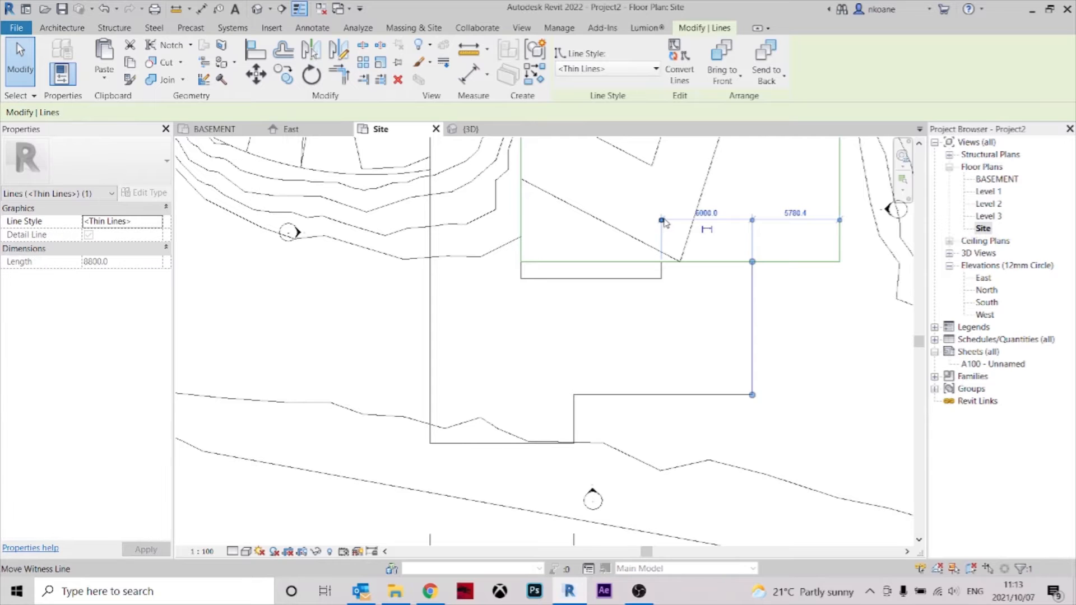
{"action": "left_click_drag", "start_coordinate": [577, 410], "coordinate": [573, 407]}
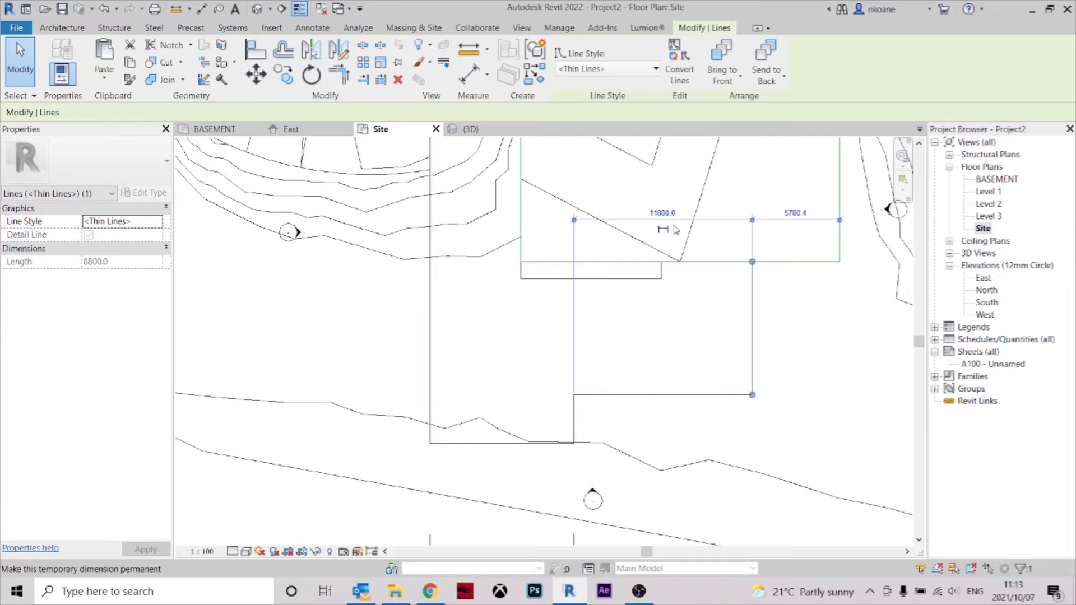
{"action": "key", "text": "Escape"}
Move the outline's short vertical step so that it lies 13000 mm from the outline's left edge.
{"action": "scroll", "coordinate": [703, 395], "scroll_direction": "down", "scroll_amount": 3}
{"action": "middle_click_drag", "start_coordinate": [699, 399], "coordinate": [703, 370]}
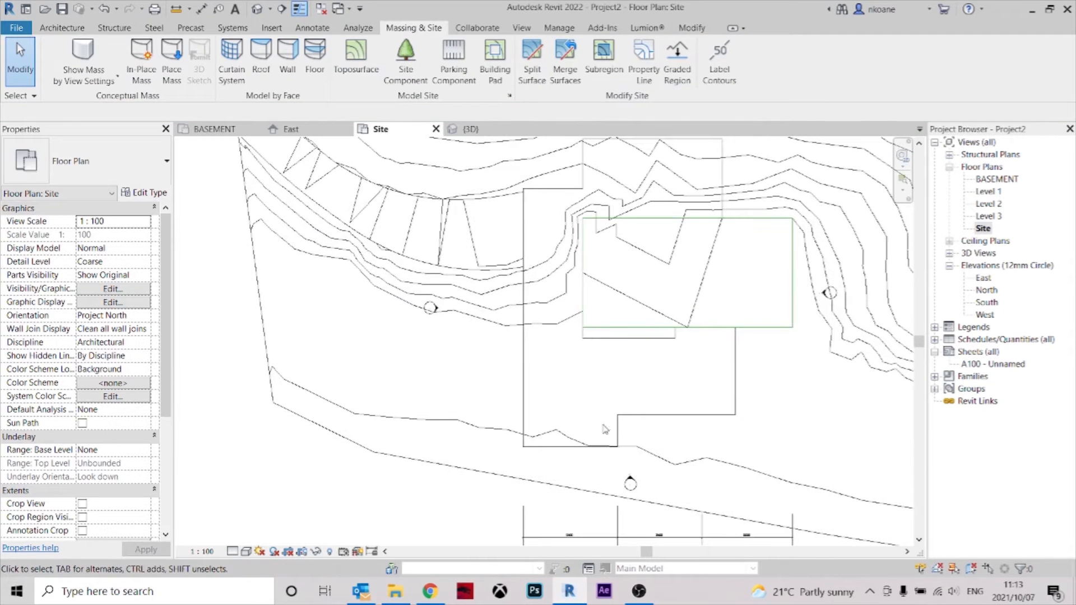
{"action": "middle_click_drag", "start_coordinate": [642, 385], "coordinate": [656, 356]}
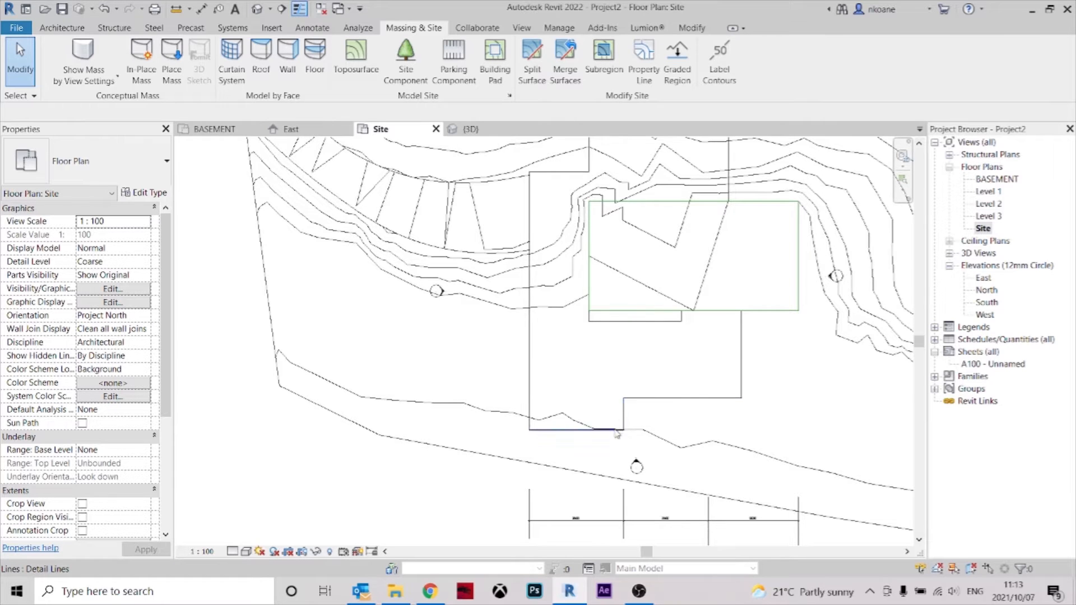
{"action": "scroll", "coordinate": [629, 411], "scroll_direction": "up", "scroll_amount": 2}
{"action": "left_click_drag", "start_coordinate": [623, 413], "coordinate": [675, 418]}
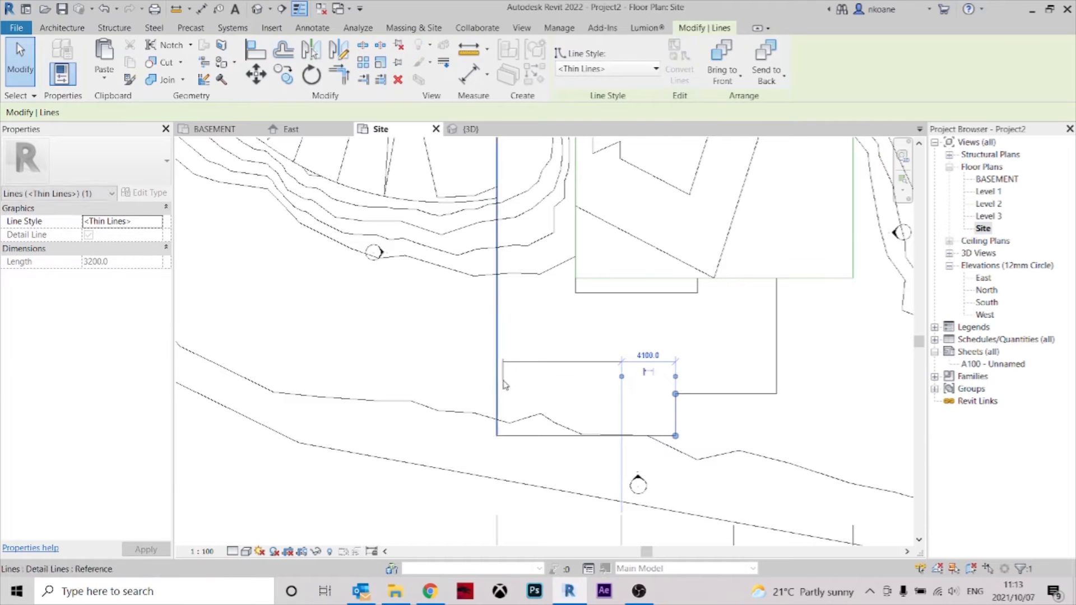
{"action": "left_click_drag", "start_coordinate": [503, 380], "coordinate": [498, 381]}
{"action": "left_click", "coordinate": [591, 356]}
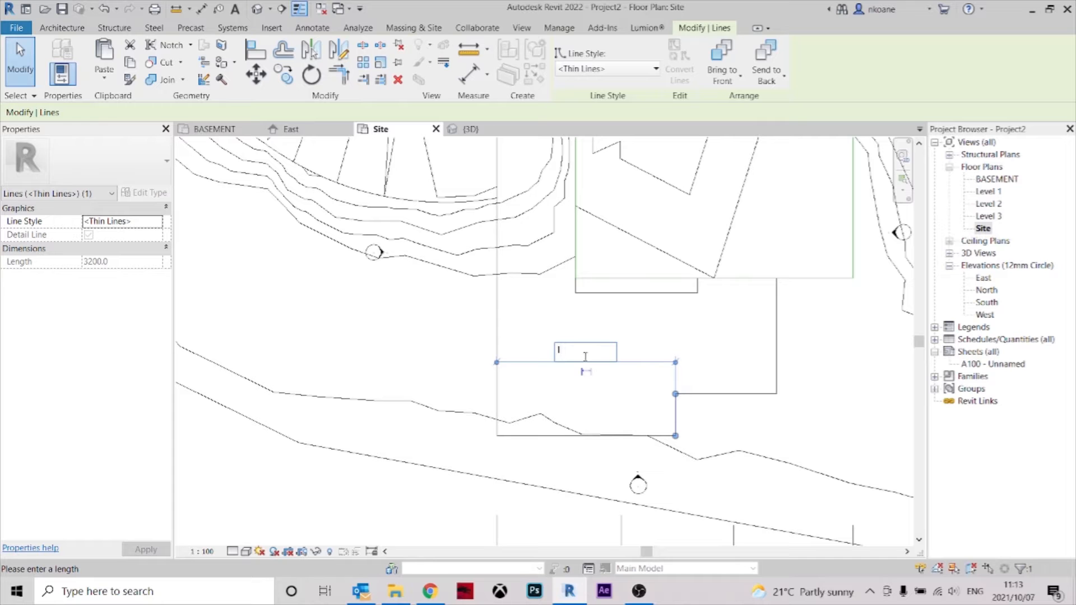
{"action": "key", "text": "Return"}
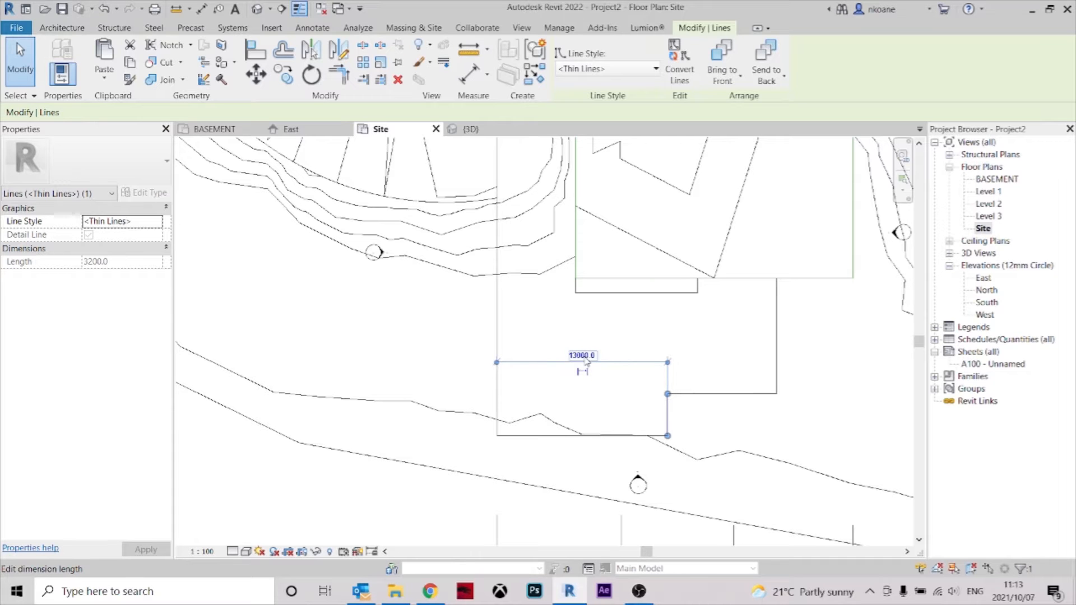
{"action": "left_click", "coordinate": [708, 333]}
Draw a short vertical detail line downward from the midpoint of the outline's bottom edge.
{"action": "scroll", "coordinate": [693, 351], "scroll_direction": "down", "scroll_amount": 1}
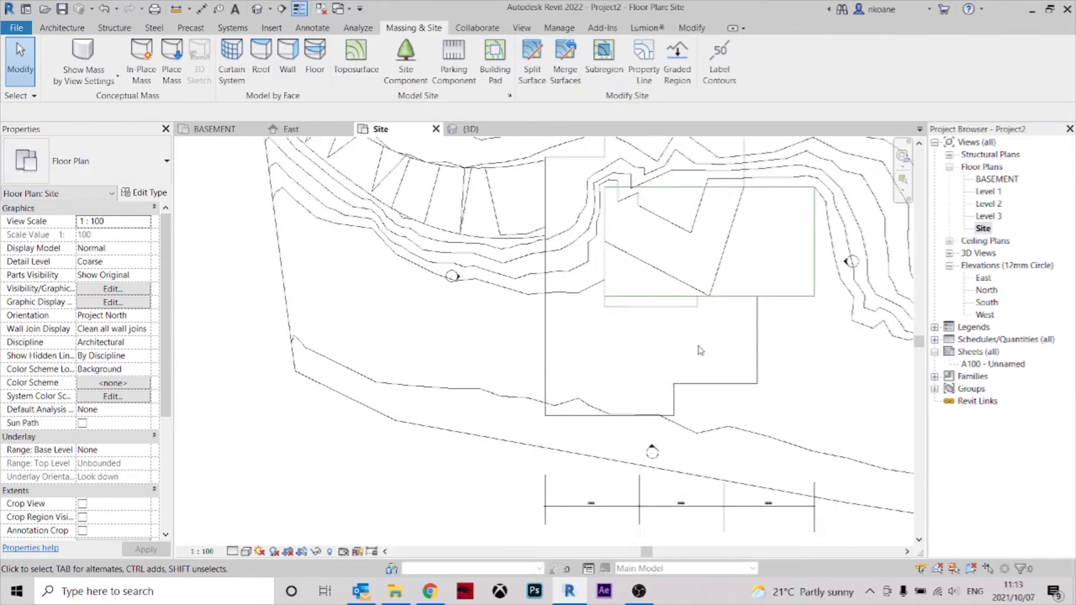
{"action": "middle_click_drag", "start_coordinate": [696, 346], "coordinate": [722, 343]}
{"action": "scroll", "coordinate": [671, 418], "scroll_direction": "up", "scroll_amount": 2}
{"action": "left_click", "coordinate": [663, 409]}
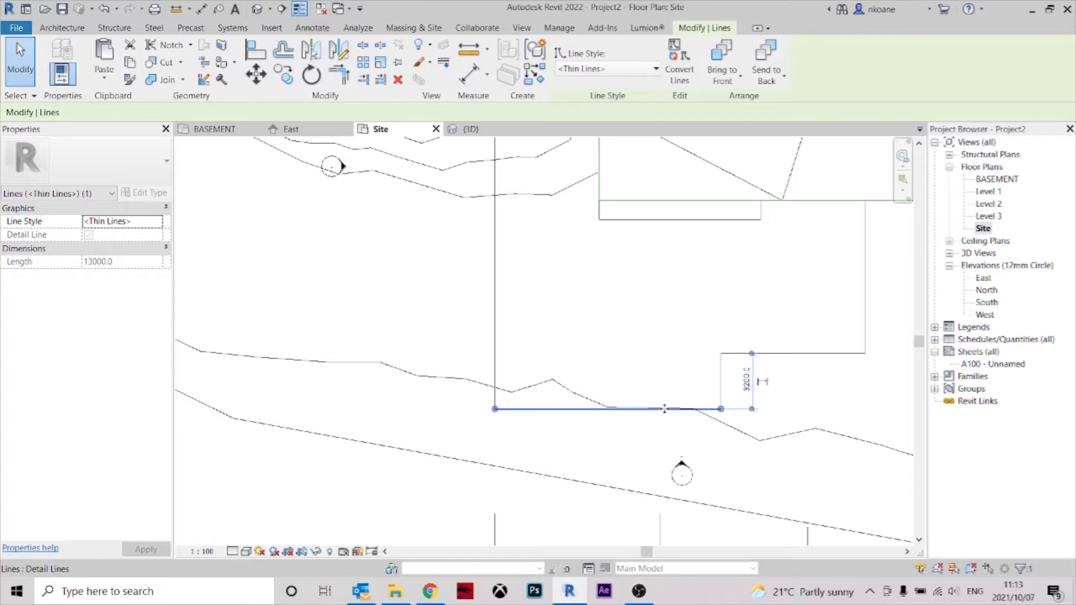
{"action": "key", "text": "s"}
{"action": "left_click", "coordinate": [607, 408]}
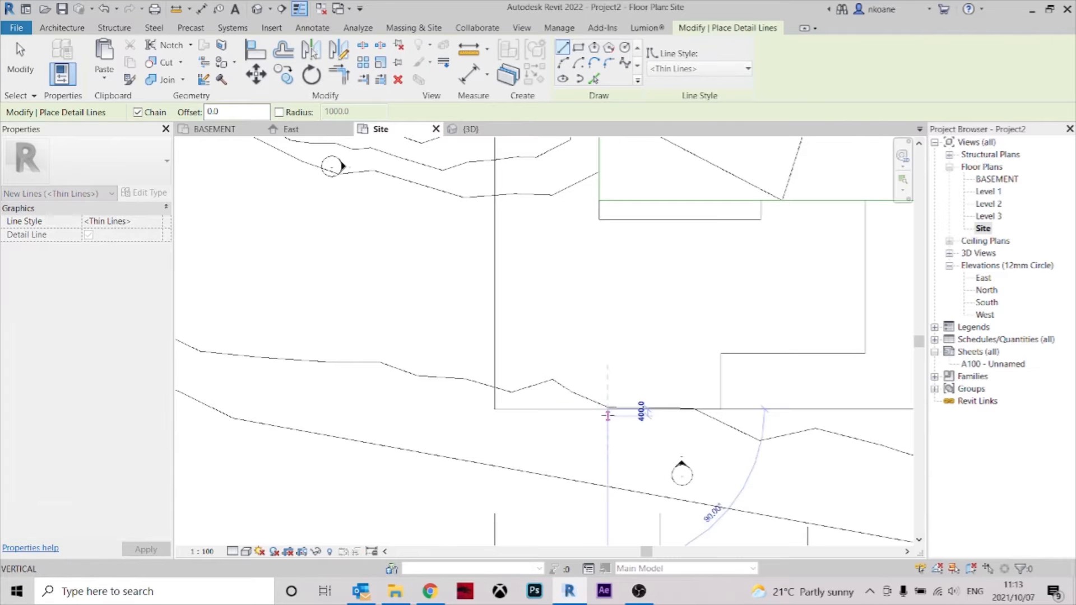
{"action": "left_click", "coordinate": [607, 433]}
Draw two sloping detail lines joining the guide line's lower end to both ends of the outline's bottom edge.
{"action": "left_click", "coordinate": [721, 409]}
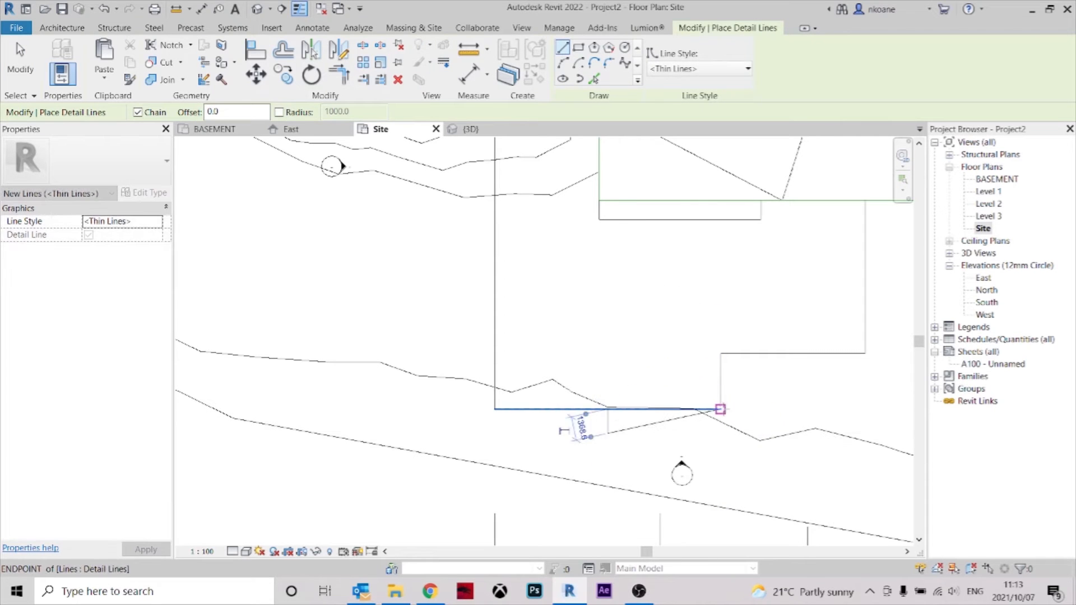
{"action": "left_click", "coordinate": [608, 433]}
{"action": "left_click", "coordinate": [494, 409]}
{"action": "key", "text": "Escape"}
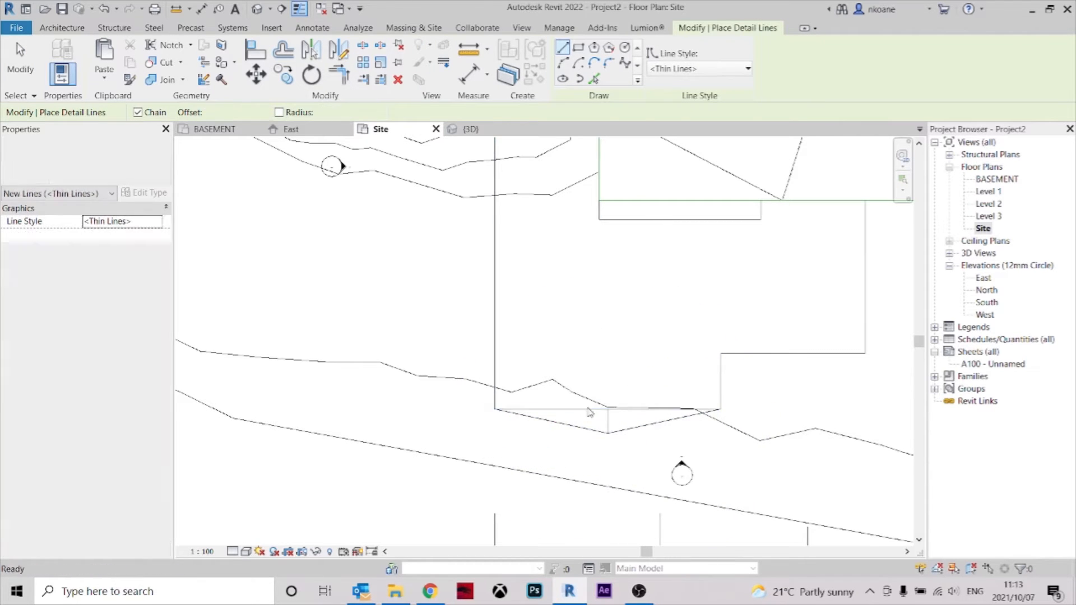
{"action": "key", "text": "Escape"}
Delete the short vertical guide line and the outline's straight bottom edge.
{"action": "left_click", "coordinate": [616, 422]}
{"action": "key", "text": "Delete"}
{"action": "left_click", "coordinate": [603, 410]}
{"action": "key", "text": "Delete"}
Set the green rectangle's left edge 7000 mm from the outline's left edge.
{"action": "scroll", "coordinate": [700, 402], "scroll_direction": "down", "scroll_amount": 2}
{"action": "middle_click_drag", "start_coordinate": [746, 397], "coordinate": [747, 443]}
{"action": "middle_click_drag", "start_coordinate": [714, 387], "coordinate": [691, 405]}
{"action": "scroll", "coordinate": [546, 331], "scroll_direction": "up", "scroll_amount": 1}
{"action": "left_click", "coordinate": [559, 364]}
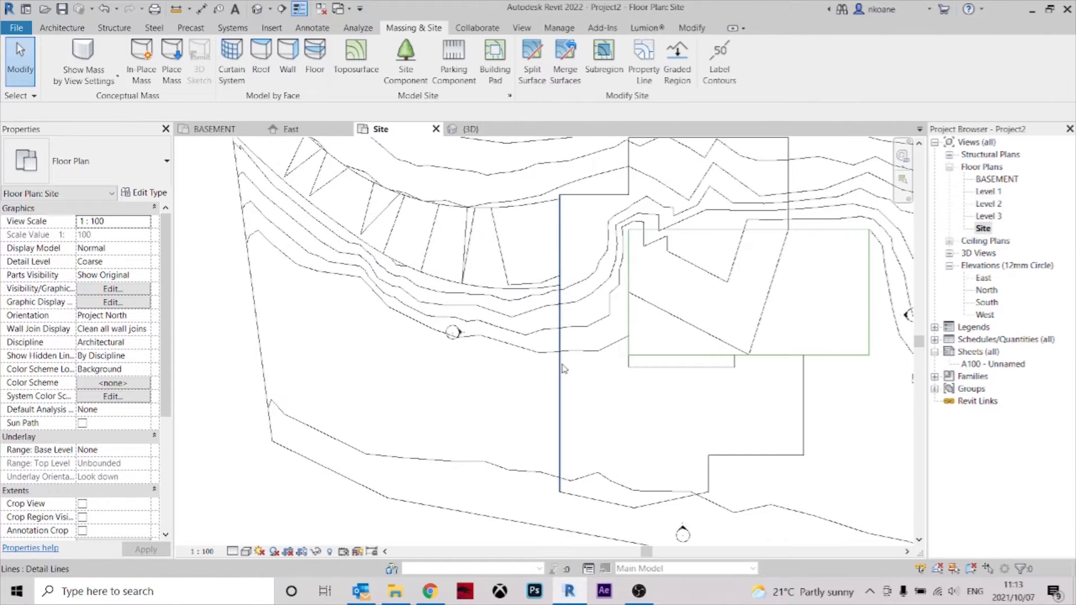
{"action": "left_click", "coordinate": [700, 423]}
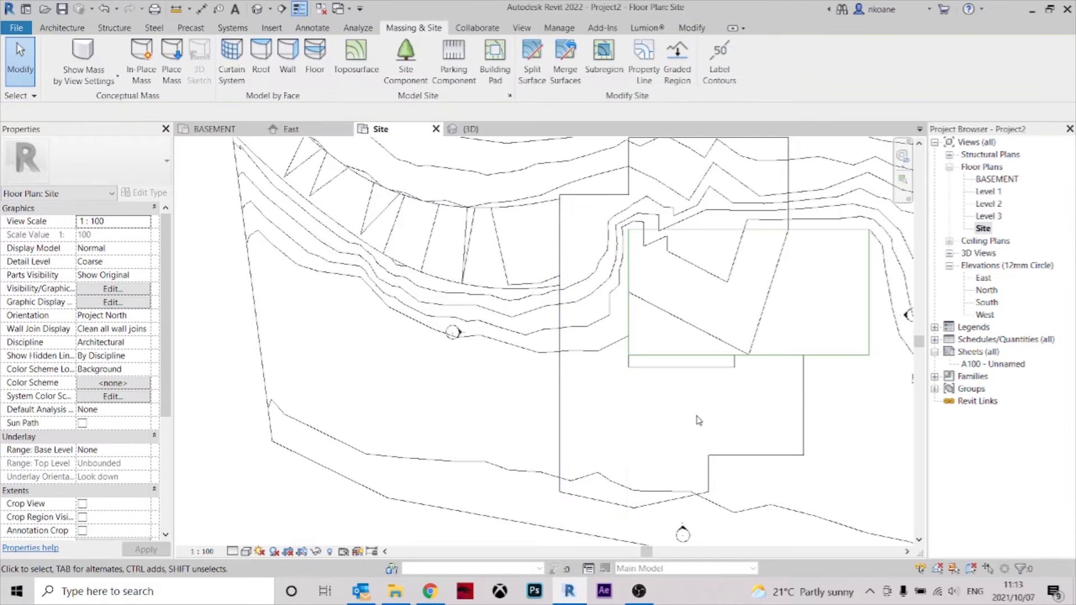
{"action": "left_click", "coordinate": [630, 269]}
{"action": "scroll", "coordinate": [633, 263], "scroll_direction": "up", "scroll_amount": 2}
{"action": "left_click", "coordinate": [571, 452]}
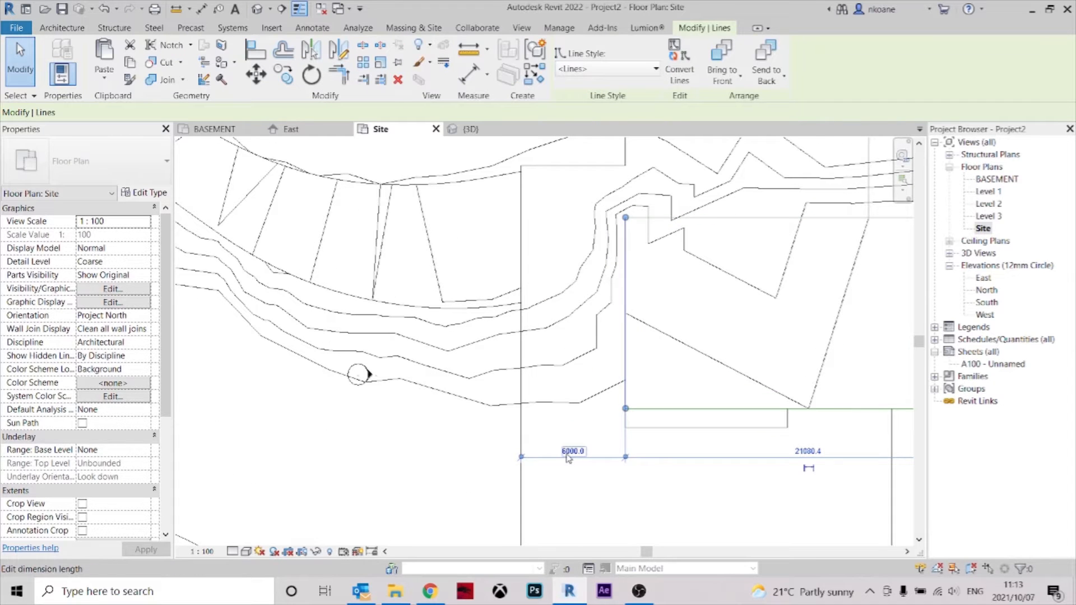
{"action": "type", "text": "7000"}
{"action": "key", "text": "Return"}
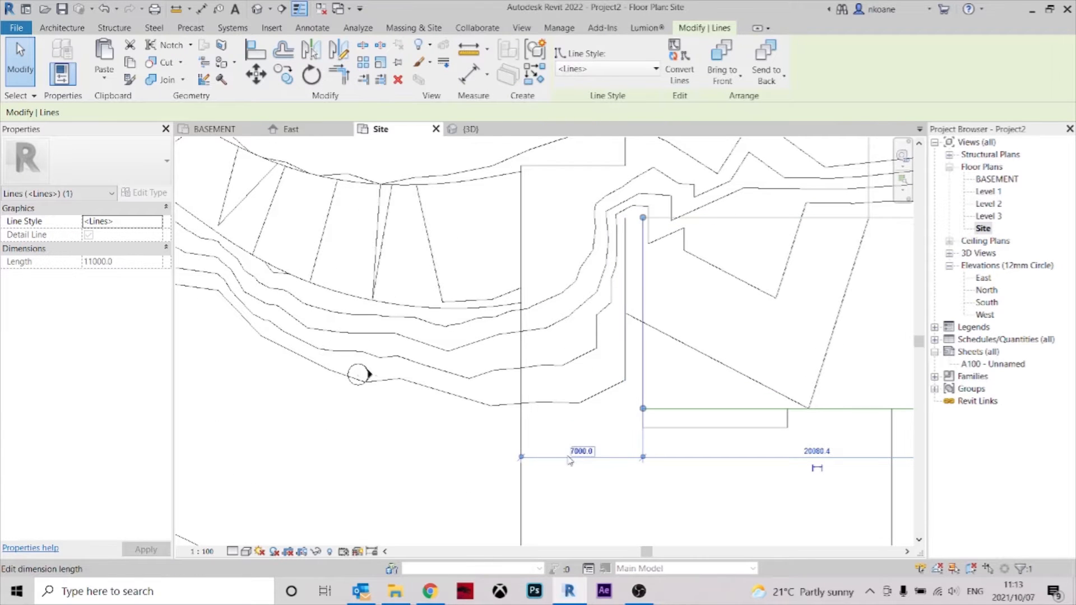
{"action": "left_click", "coordinate": [687, 326]}
Draw a 7000 mm horizontal detail line from the outline's left edge to the green rectangle's left edge, about 3800 mm below the rectangle's top.
{"action": "scroll", "coordinate": [678, 347], "scroll_direction": "down", "scroll_amount": 2}
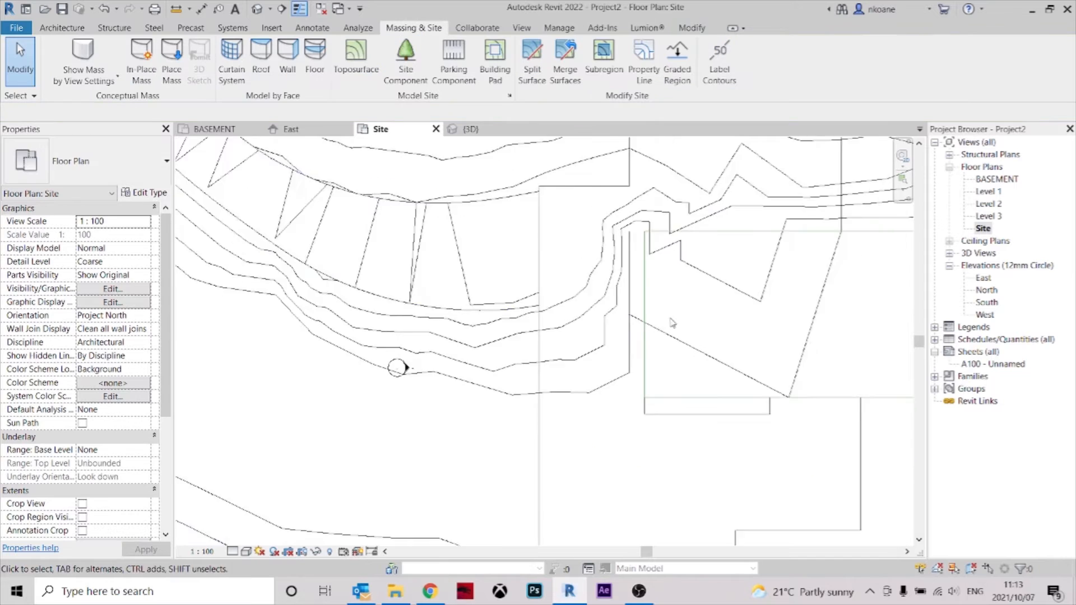
{"action": "scroll", "coordinate": [616, 336], "scroll_direction": "up", "scroll_amount": 3}
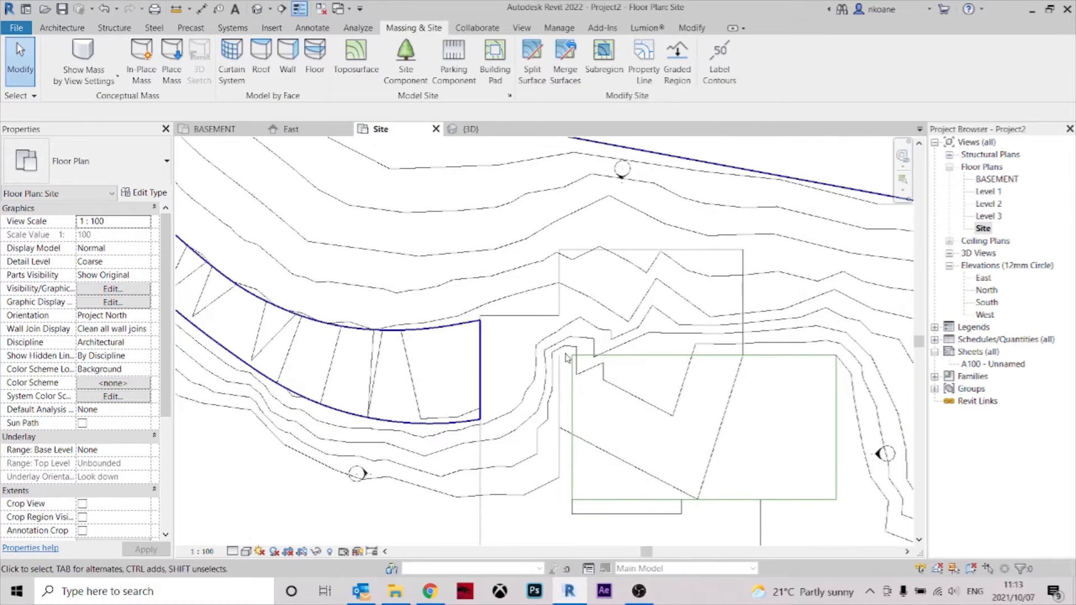
{"action": "left_click", "coordinate": [531, 315]}
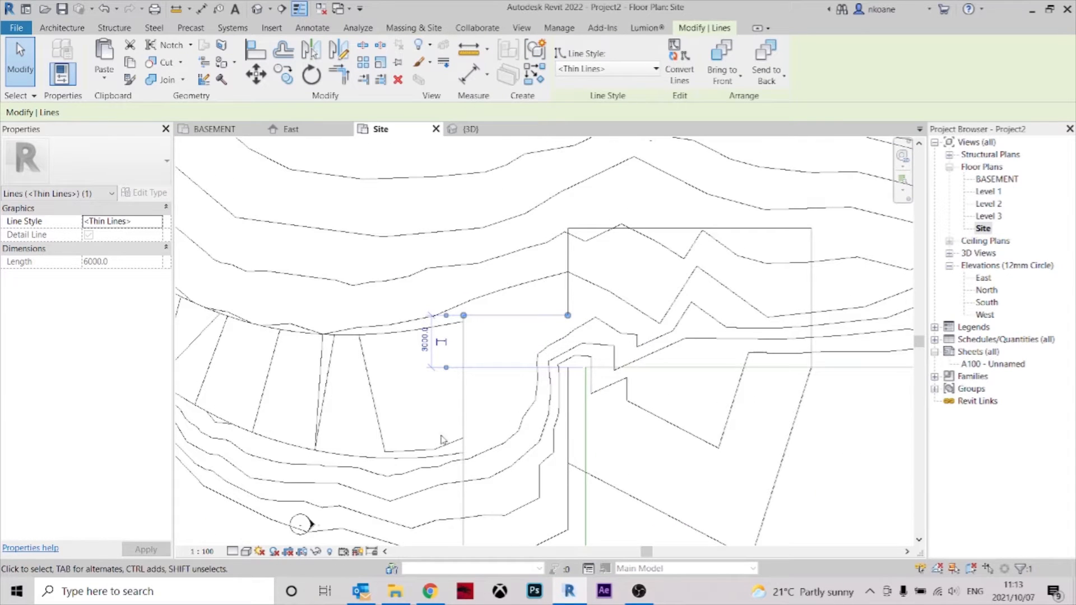
{"action": "key", "text": "d"}
{"action": "key", "text": "l"}
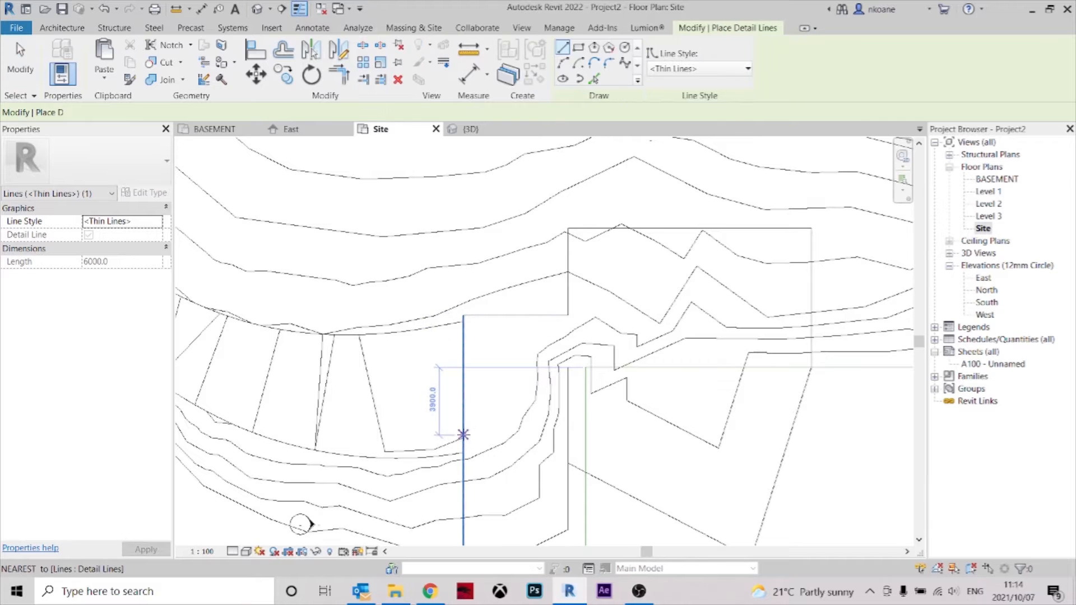
{"action": "left_click", "coordinate": [463, 434]}
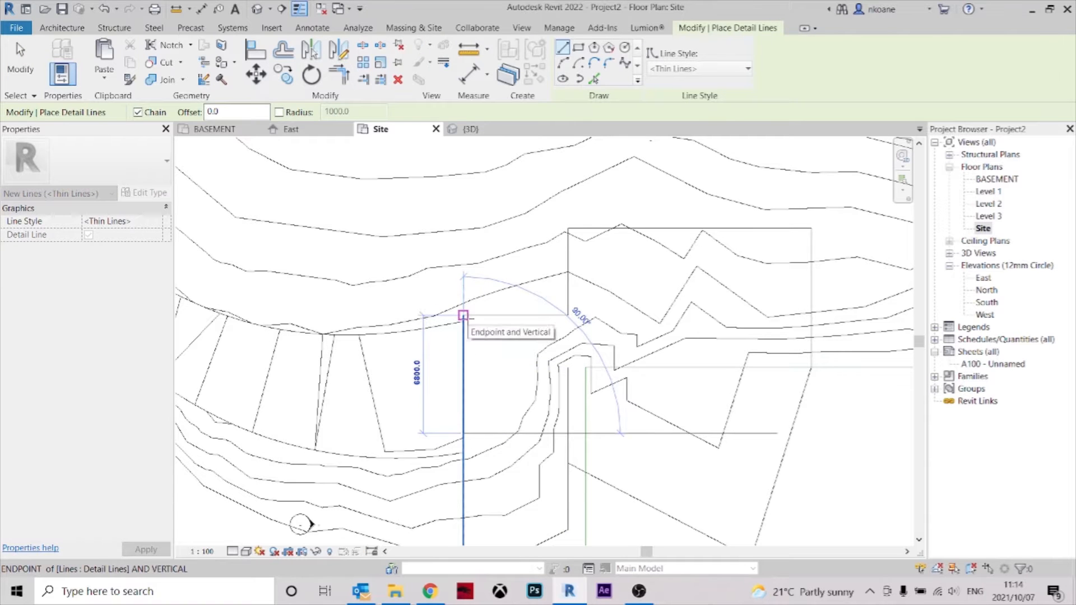
{"action": "left_click", "coordinate": [463, 316]}
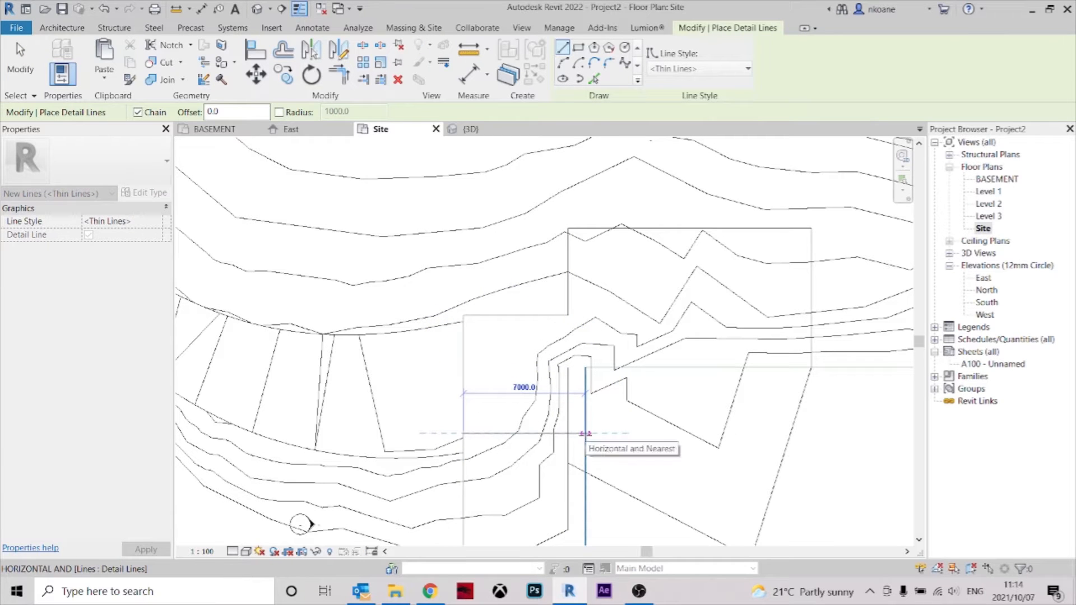
{"action": "left_click", "coordinate": [585, 433]}
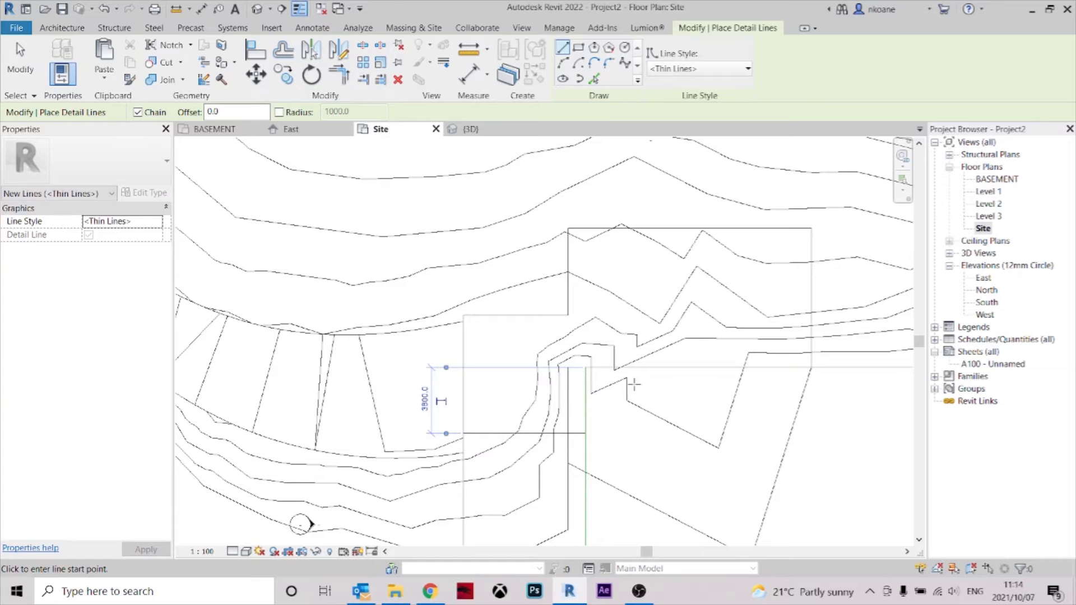
Draw a vertical detail line up from the green rectangle's upper-left corner to the outline's short upper horizontal edge, and extend that edge to meet it.
{"action": "left_click", "coordinate": [585, 366]}
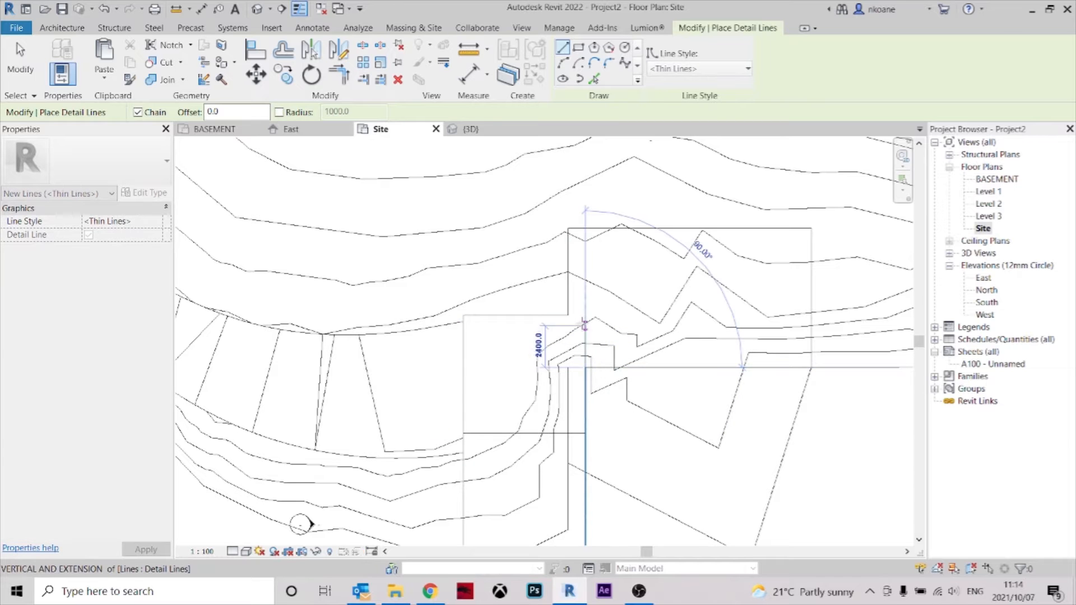
{"action": "left_click", "coordinate": [584, 315]}
{"action": "key", "text": "Escape"}
{"action": "key", "text": "Escape"}
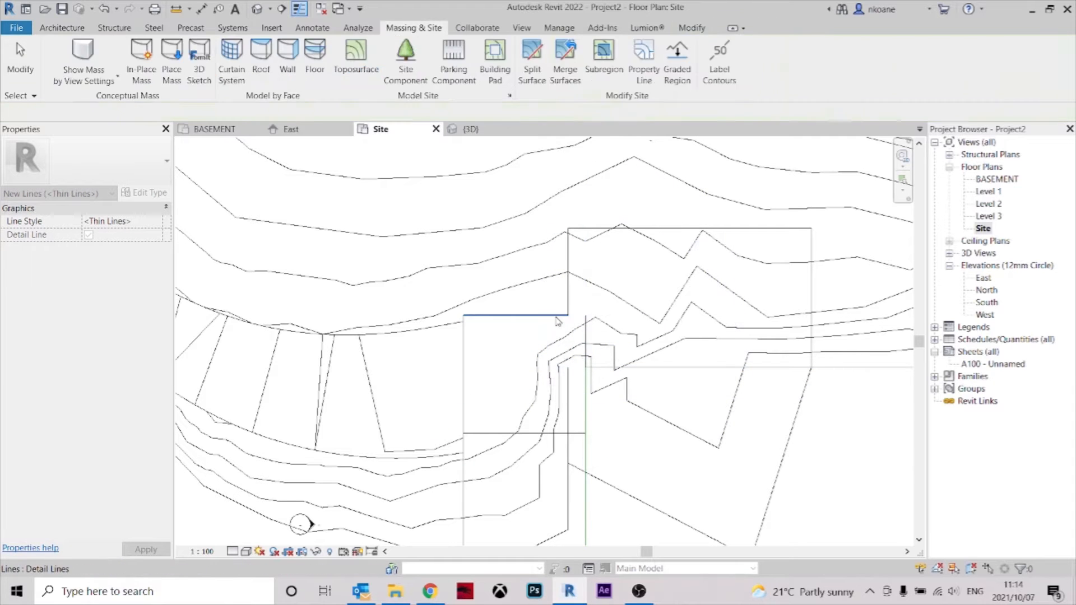
{"action": "left_click", "coordinate": [585, 317]}
{"action": "key", "text": "Escape"}
{"action": "scroll", "coordinate": [657, 314], "scroll_direction": "down", "scroll_amount": 1}
{"action": "middle_click_drag", "start_coordinate": [663, 321], "coordinate": [647, 312]}
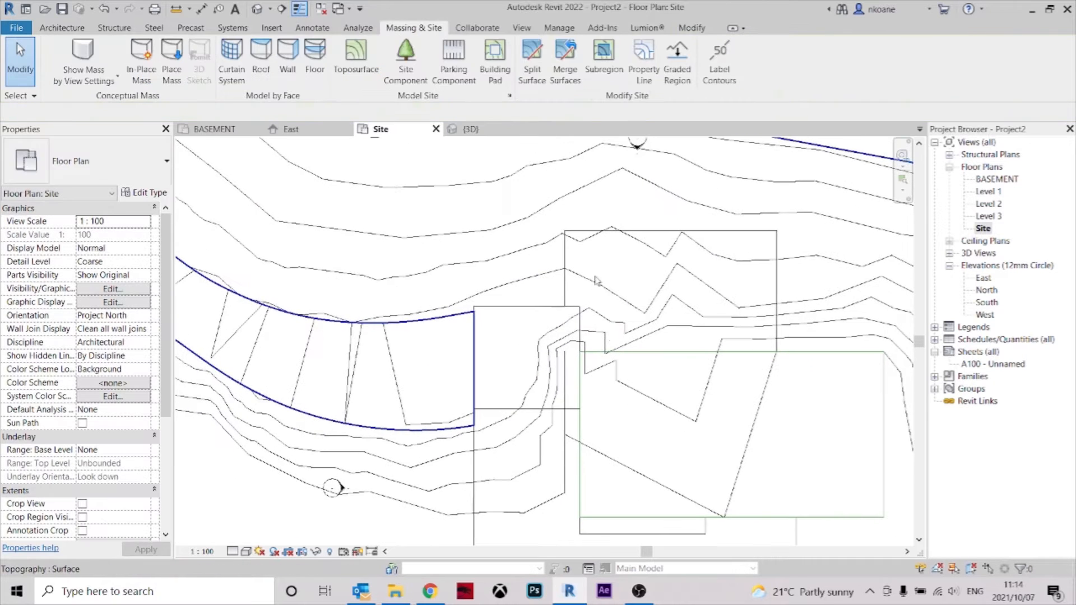
{"action": "left_click", "coordinate": [552, 306]}
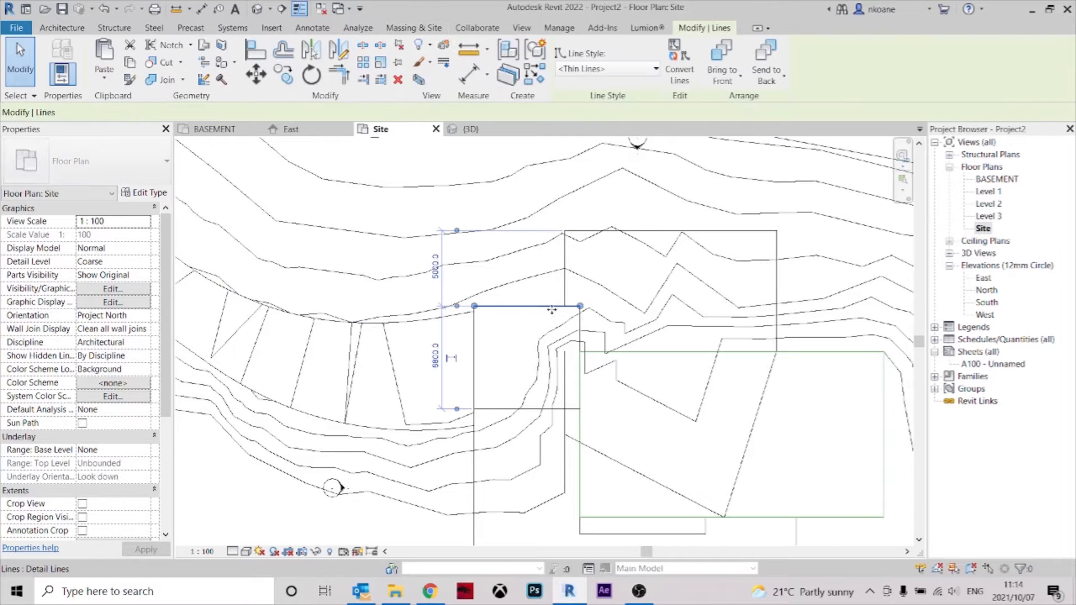
{"action": "key", "text": "d"}
{"action": "key", "text": "l"}
{"action": "left_click", "coordinate": [474, 306]}
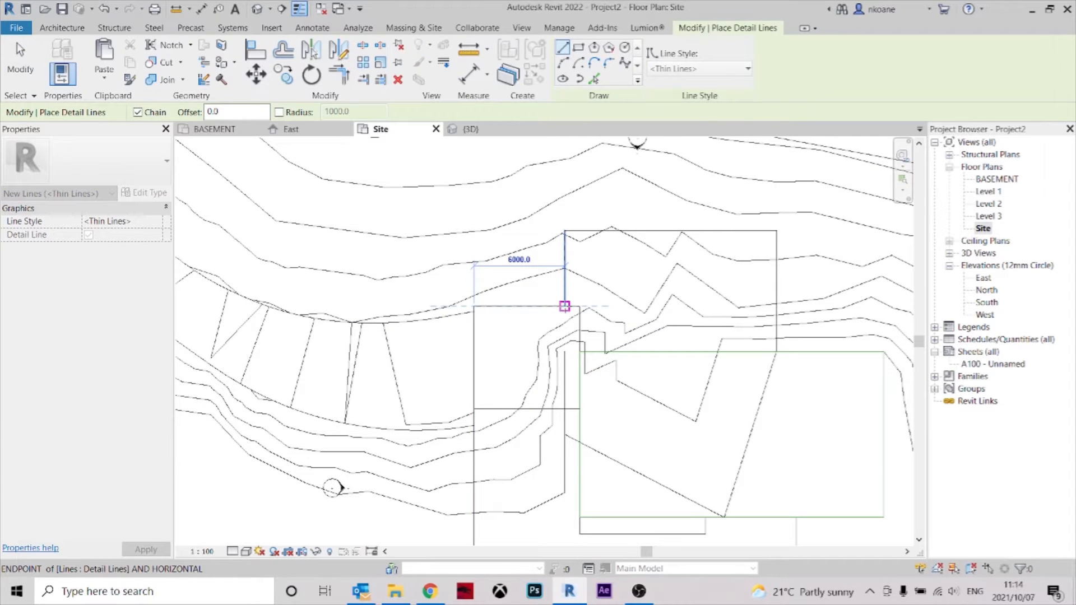
{"action": "key", "text": "Escape"}
{"action": "key", "text": "Escape"}
Delete the four short vertical guide lines with the dimension string between them, below the building outline.
{"action": "middle_click_drag", "start_coordinate": [648, 313], "coordinate": [580, 329]}
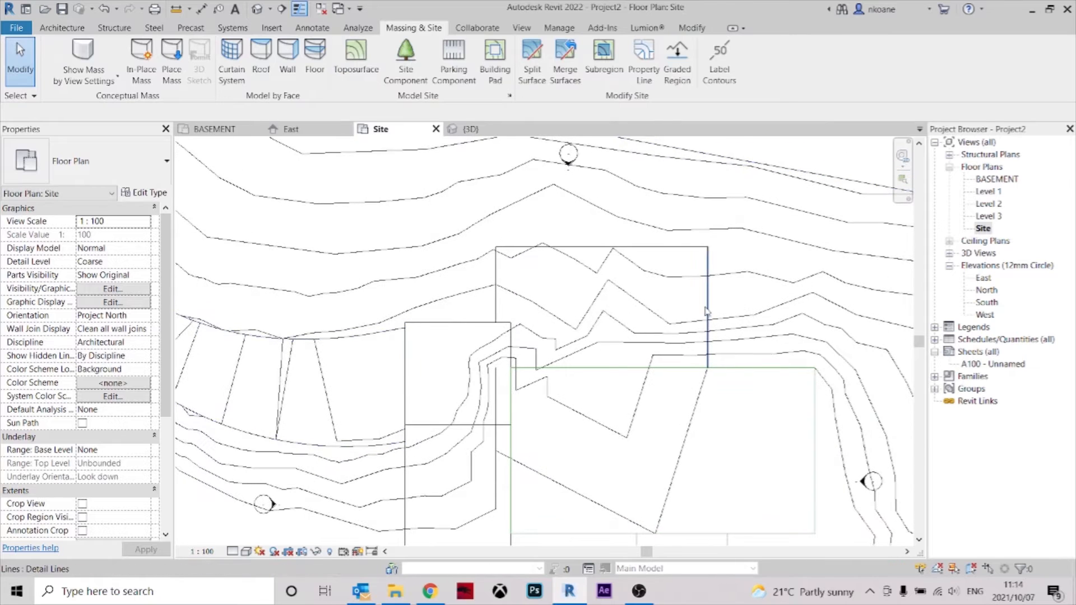
{"action": "scroll", "coordinate": [706, 312], "scroll_direction": "down", "scroll_amount": 4}
{"action": "middle_click_drag", "start_coordinate": [655, 313], "coordinate": [636, 242]}
{"action": "scroll", "coordinate": [656, 463], "scroll_direction": "up", "scroll_amount": 2}
{"action": "left_click_drag", "start_coordinate": [784, 501], "coordinate": [510, 506]}
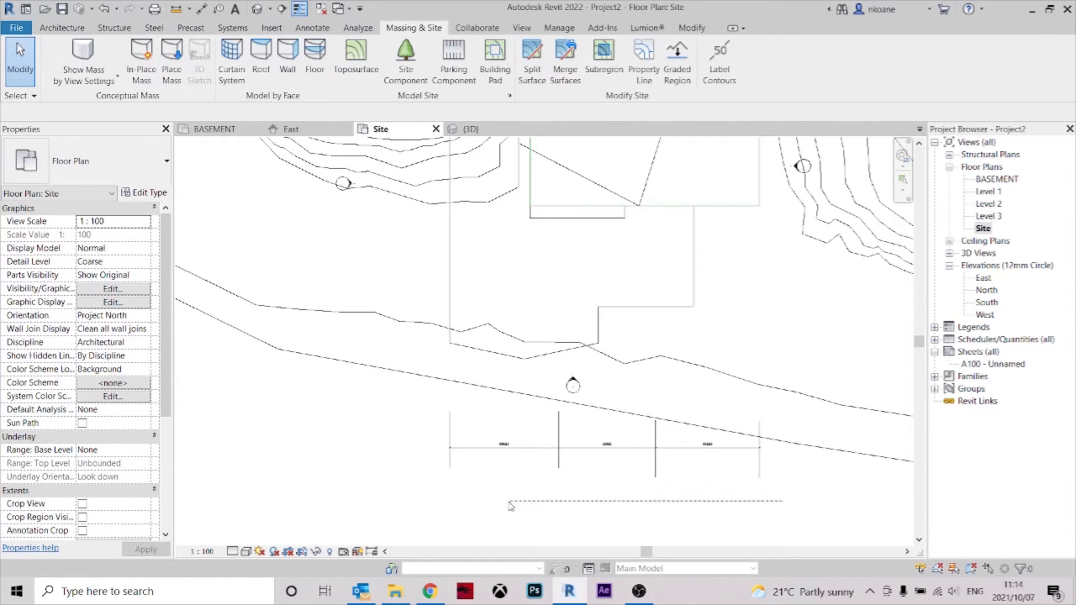
{"action": "left_click_drag", "start_coordinate": [428, 470], "coordinate": [433, 479]}
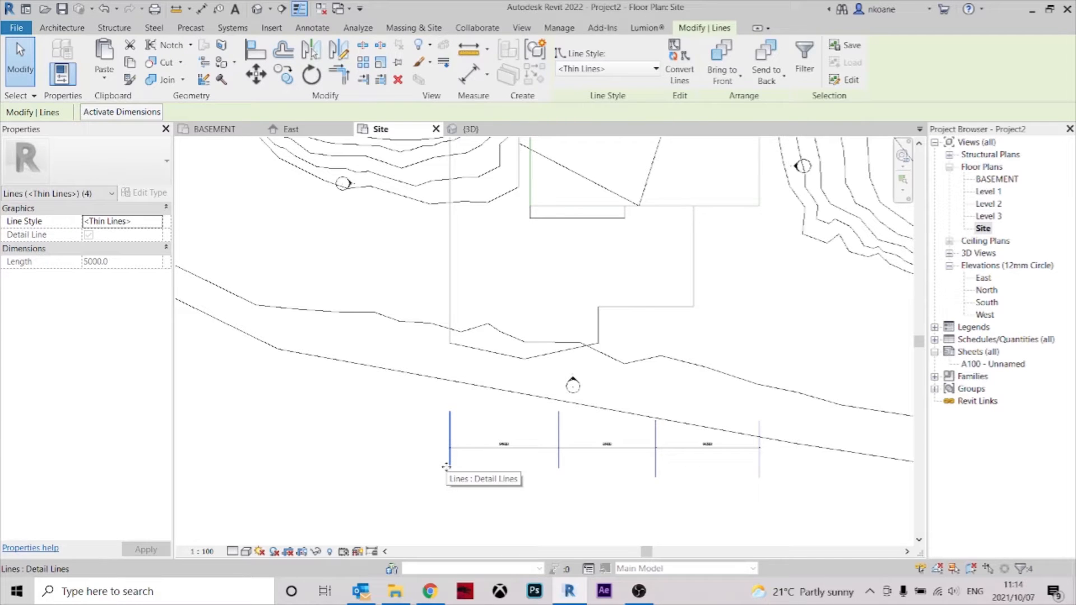
{"action": "key", "text": "Delete"}
Open the BASEMENT floor plan and delete all the outdated building outline lines in it.
{"action": "scroll", "coordinate": [600, 416], "scroll_direction": "down", "scroll_amount": 6}
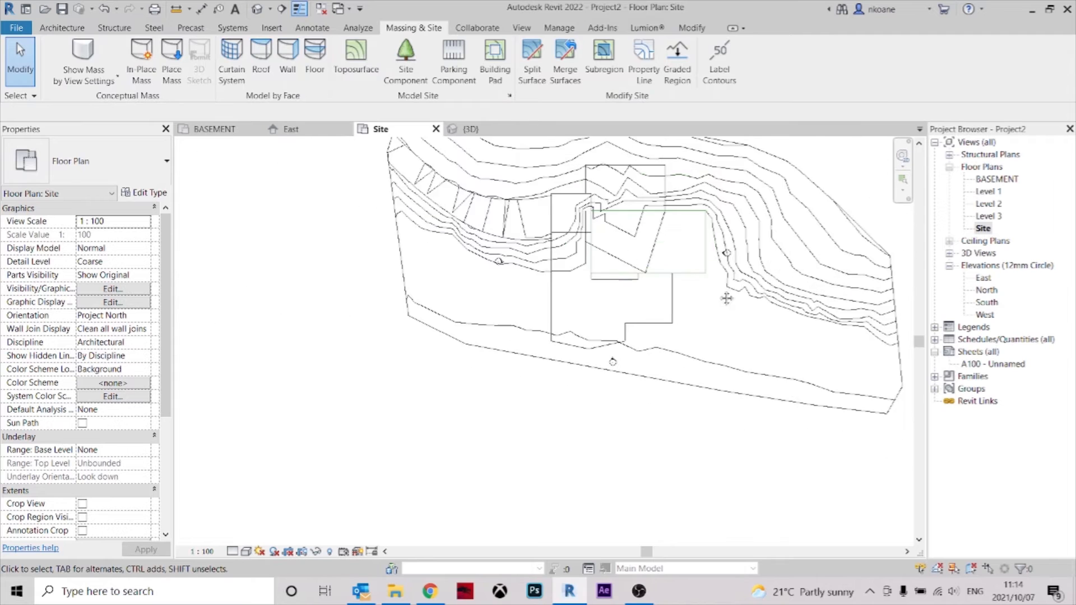
{"action": "scroll", "coordinate": [569, 534], "scroll_direction": "up", "scroll_amount": 5}
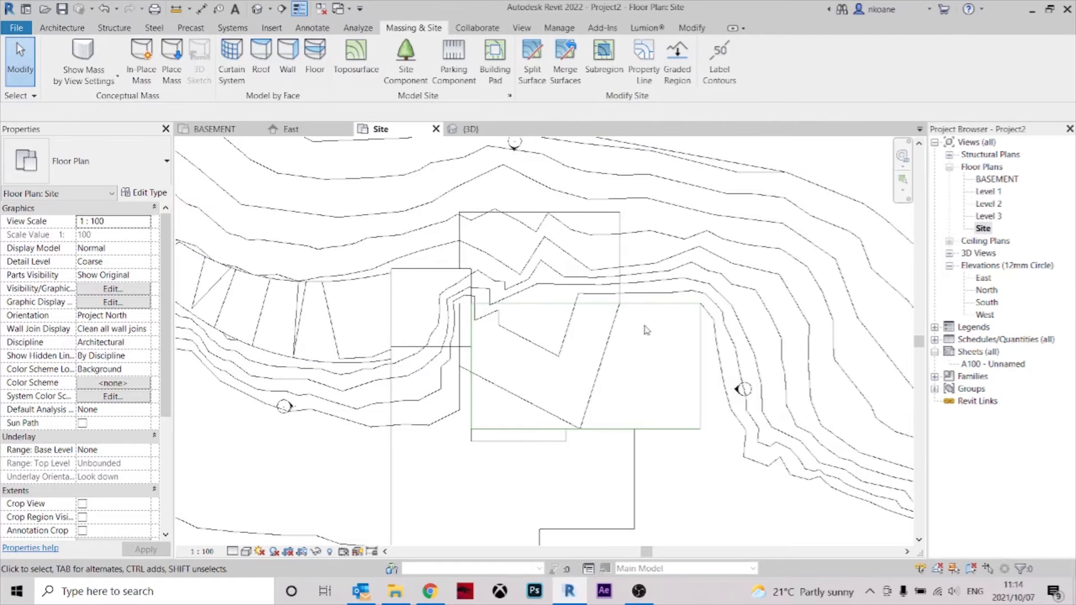
{"action": "scroll", "coordinate": [612, 278], "scroll_direction": "down", "scroll_amount": 1}
{"action": "middle_click_drag", "start_coordinate": [652, 339], "coordinate": [643, 293]}
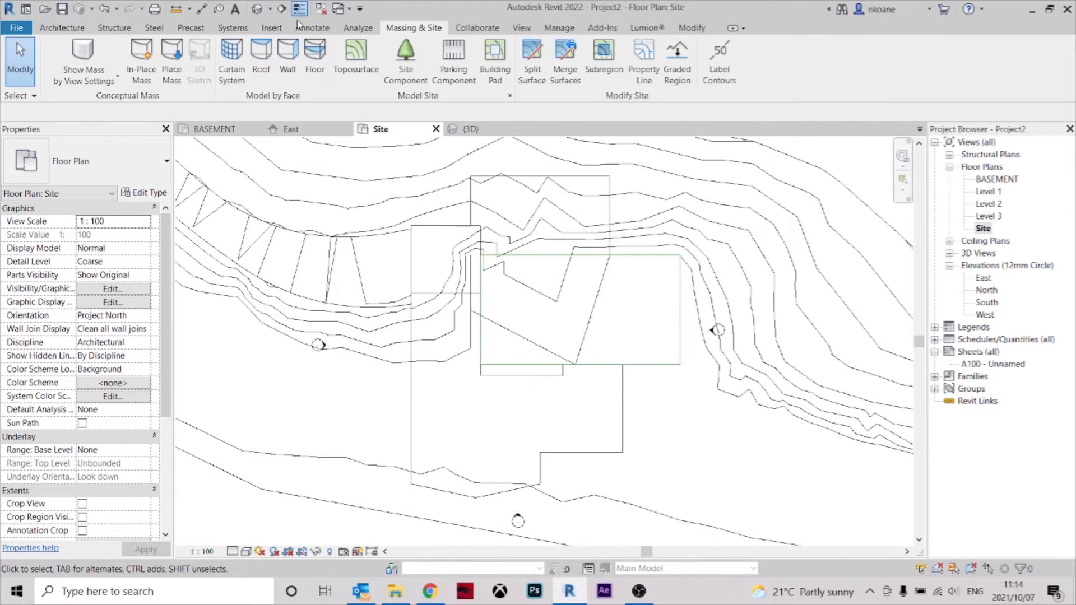
{"action": "scroll", "coordinate": [581, 211], "scroll_direction": "up", "scroll_amount": 4}
{"action": "scroll", "coordinate": [569, 209], "scroll_direction": "down", "scroll_amount": 3}
{"action": "mouse_move", "coordinate": [569, 315]}
{"action": "middle_mouse_down"}
{"action": "mouse_move", "coordinate": [558, 273]}
{"action": "mouse_move", "coordinate": [583, 300]}
{"action": "middle_mouse_up"}
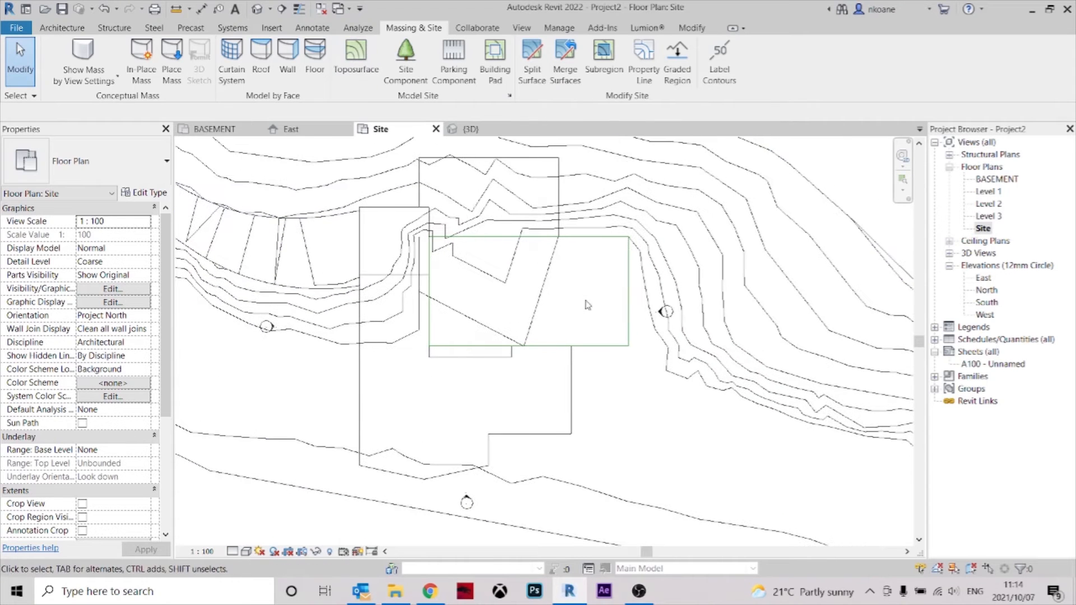
{"action": "double_click", "coordinate": [994, 180]}
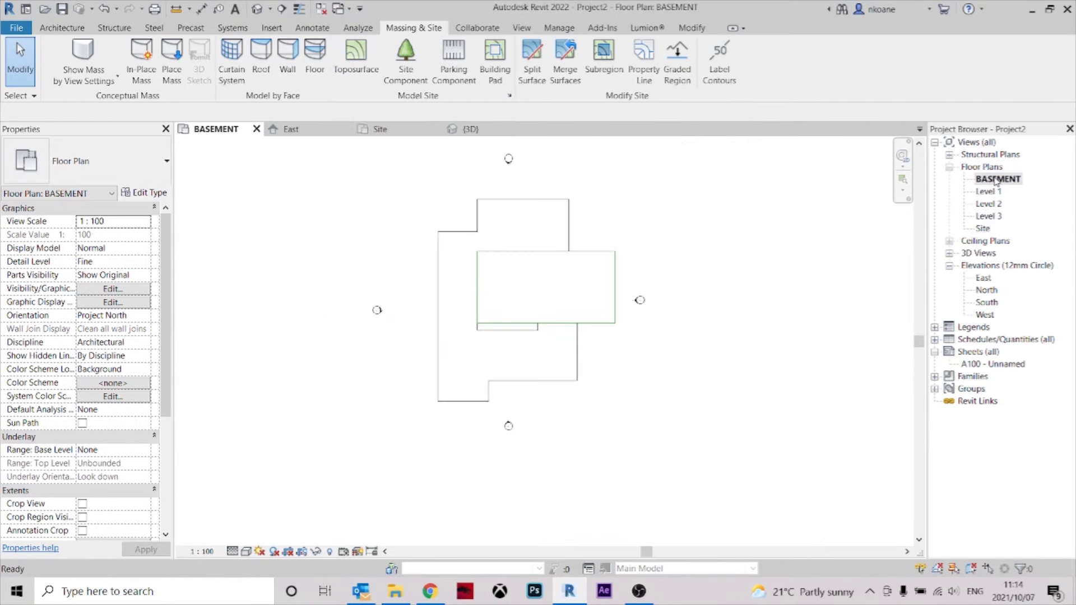
{"action": "left_click_drag", "start_coordinate": [624, 414], "coordinate": [436, 194]}
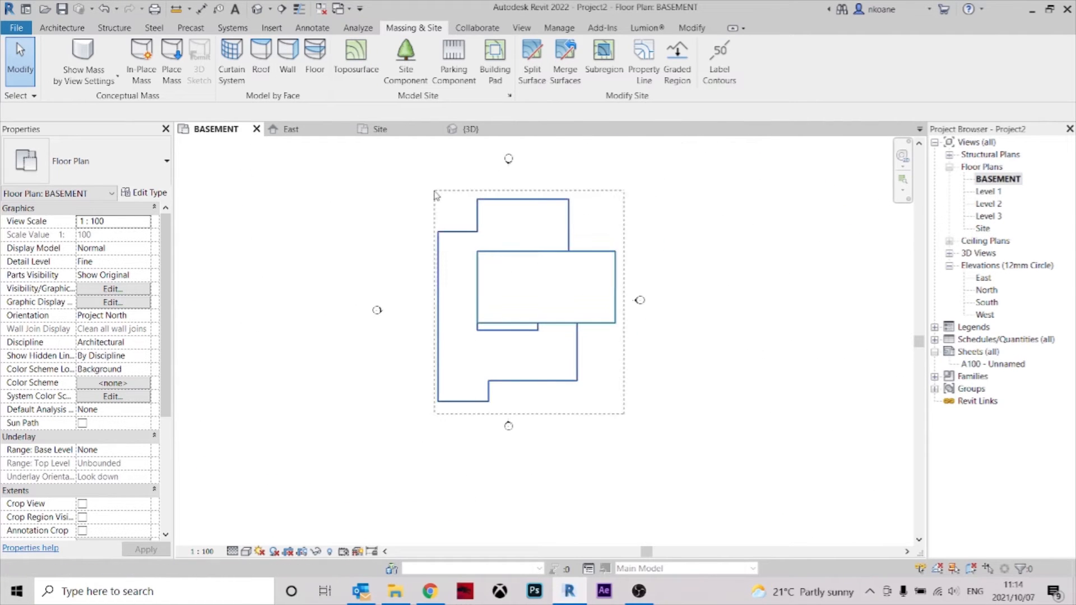
{"action": "left_click", "coordinate": [399, 80]}
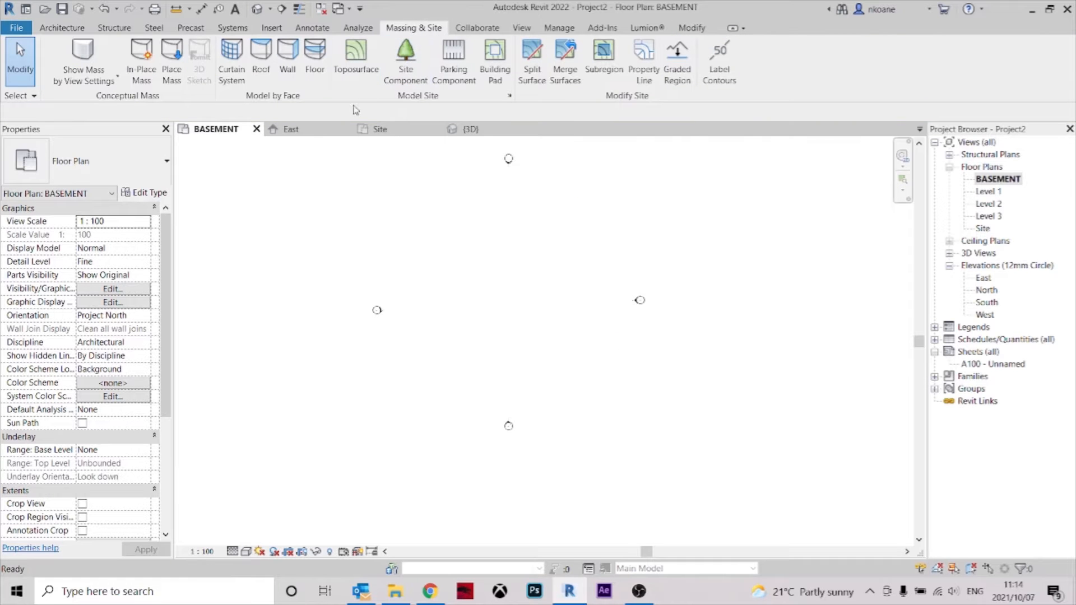
Return to the Site plan and select all the building's detail lines, filtering out Elevations and Views.
{"action": "left_click", "coordinate": [387, 130]}
{"action": "scroll", "coordinate": [468, 243], "scroll_direction": "down", "scroll_amount": 2}
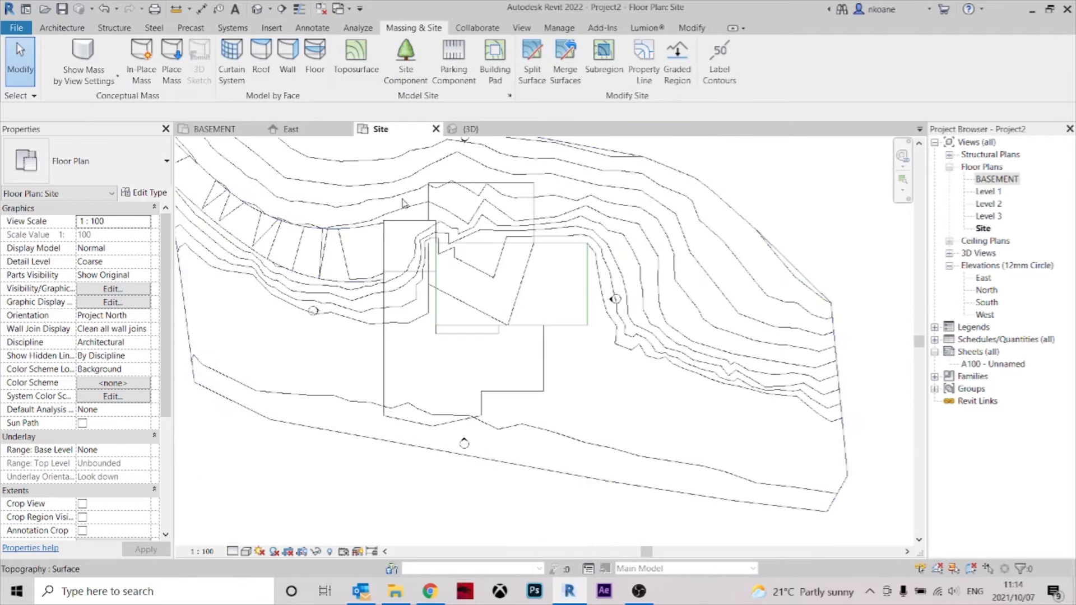
{"action": "middle_click_drag", "start_coordinate": [383, 167], "coordinate": [434, 236]}
{"action": "left_click_drag", "start_coordinate": [409, 154], "coordinate": [649, 534]}
{"action": "left_click", "coordinate": [574, 52]}
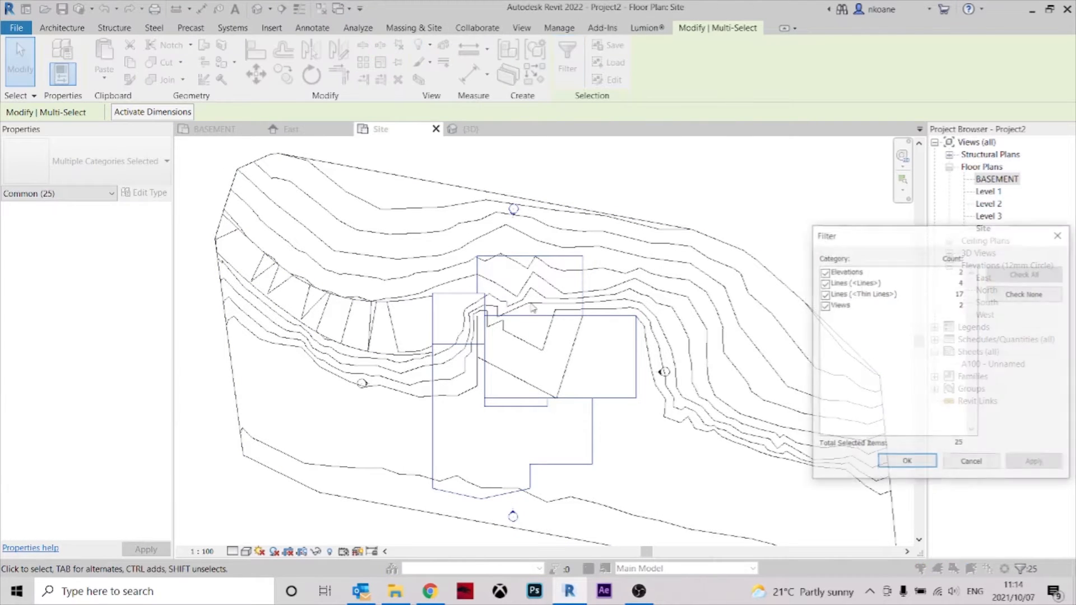
{"action": "left_click", "coordinate": [823, 306]}
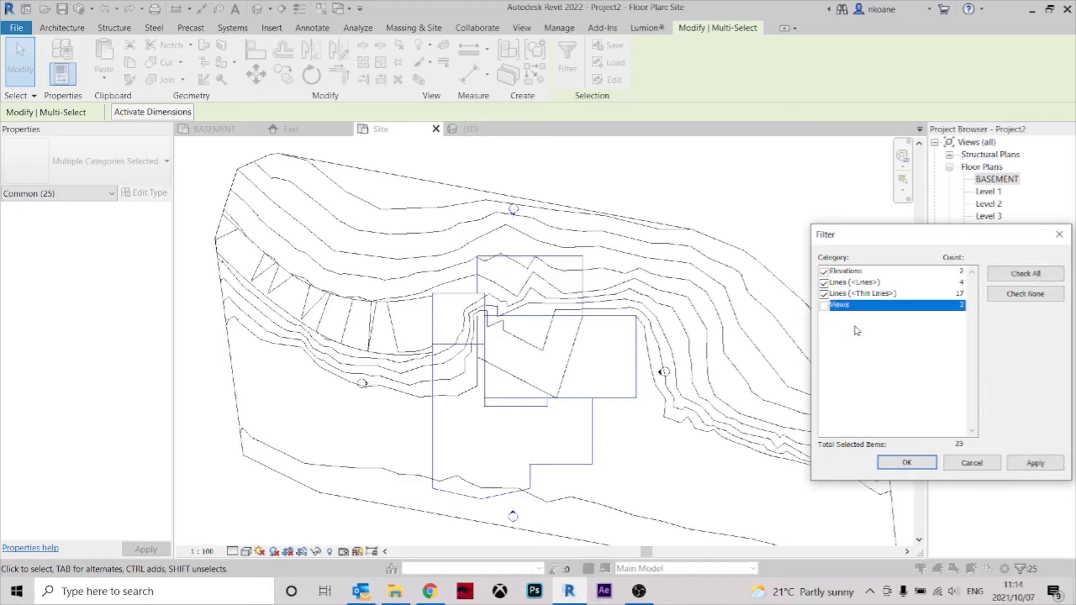
{"action": "left_click", "coordinate": [824, 271]}
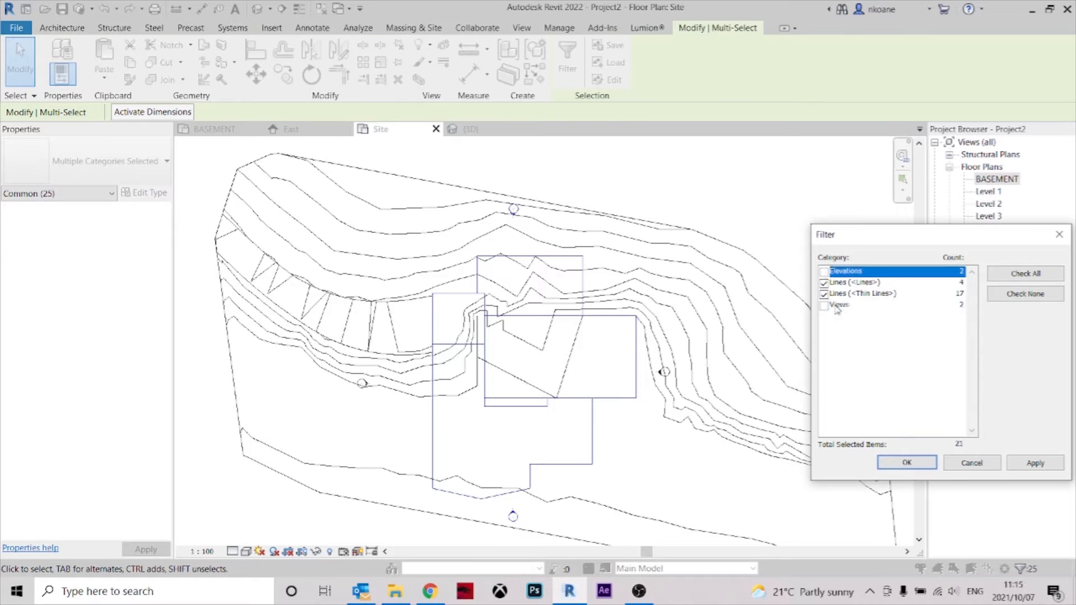
{"action": "left_click", "coordinate": [906, 463]}
{"action": "middle_click_drag", "start_coordinate": [641, 471], "coordinate": [615, 418]}
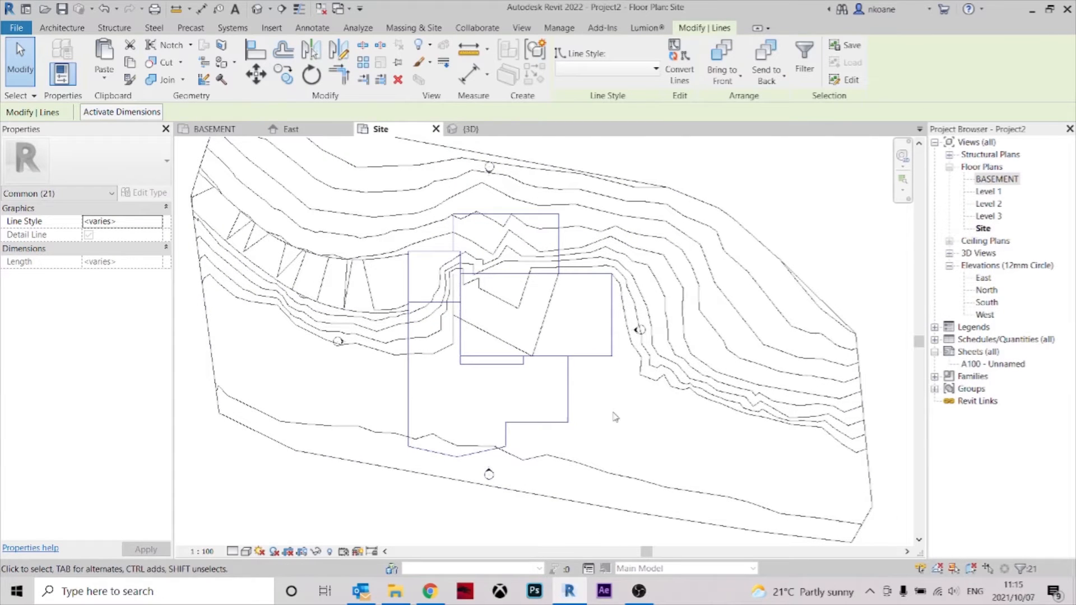
Copy the selected building lines into the BASEMENT plan, aligned to the same position as in the Site plan.
{"action": "left_click", "coordinate": [215, 129]}
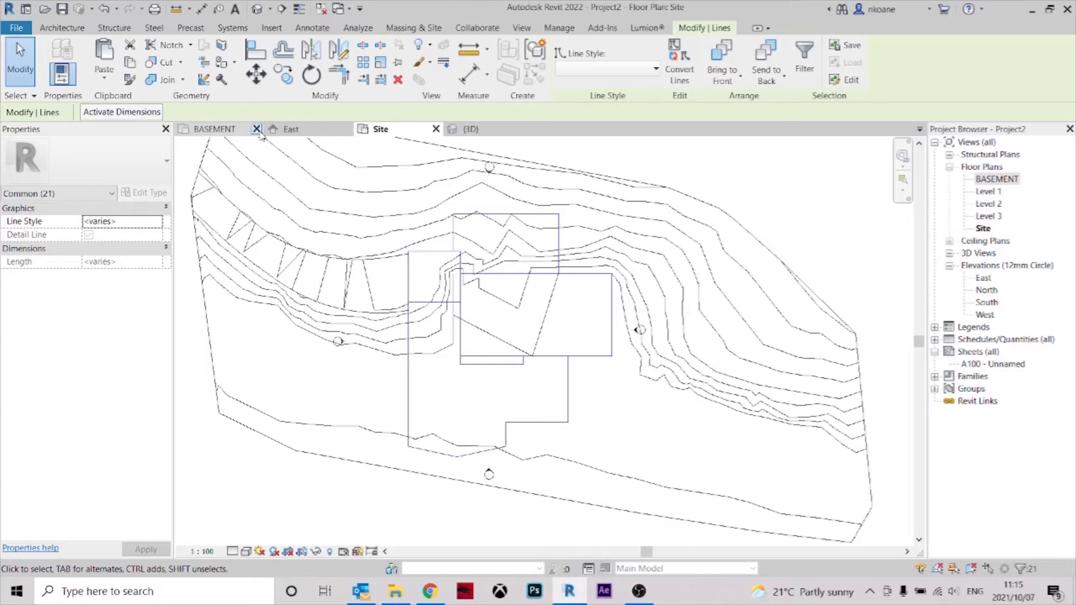
{"action": "left_click", "coordinate": [113, 77]}
{"action": "left_click", "coordinate": [156, 211]}
{"action": "left_click", "coordinate": [598, 356]}
{"action": "scroll", "coordinate": [605, 311], "scroll_direction": "up", "scroll_amount": 3}
{"action": "middle_click_drag", "start_coordinate": [463, 423], "coordinate": [476, 393]}
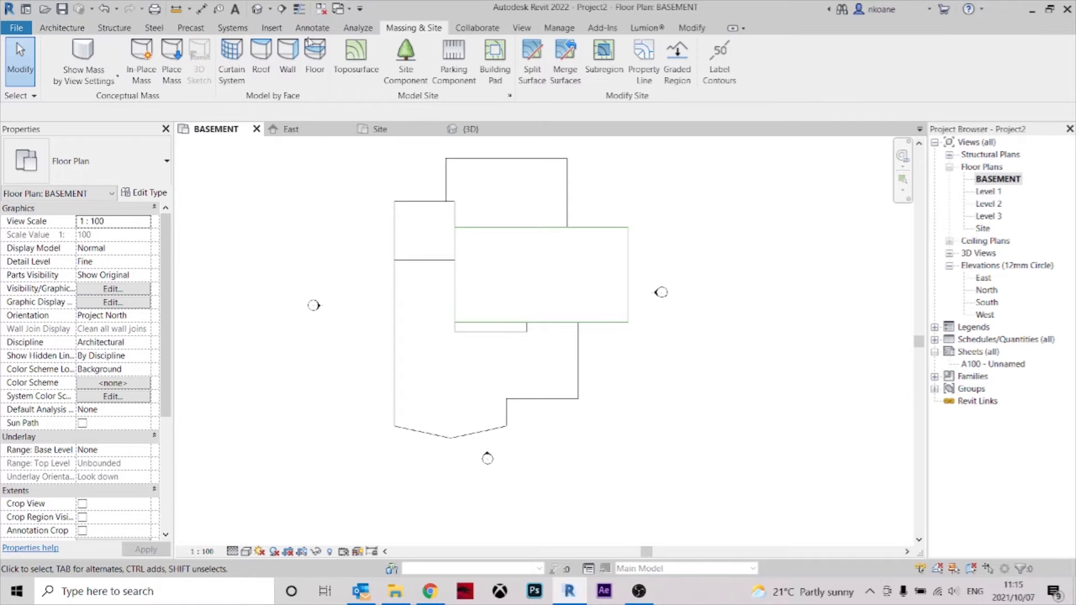
Start an architectural floor boundary on the BASEMENT level with the floor type Floor_Timber_22Cbd-225Joist.
{"action": "left_click", "coordinate": [64, 30]}
{"action": "left_click", "coordinate": [321, 66]}
{"action": "left_click", "coordinate": [684, 47]}
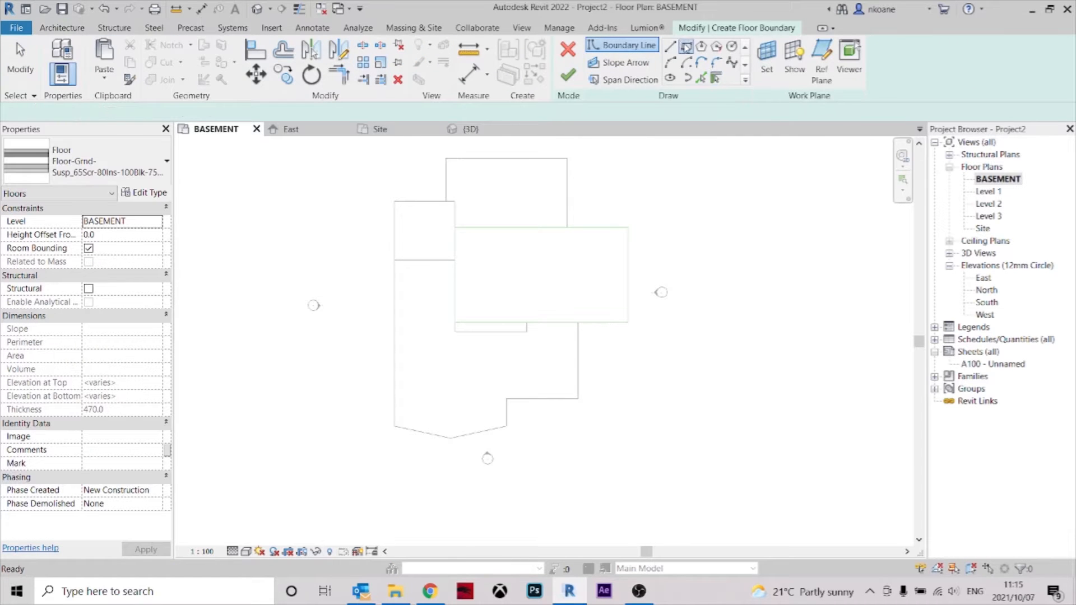
{"action": "left_click", "coordinate": [143, 168]}
{"action": "left_click", "coordinate": [87, 312]}
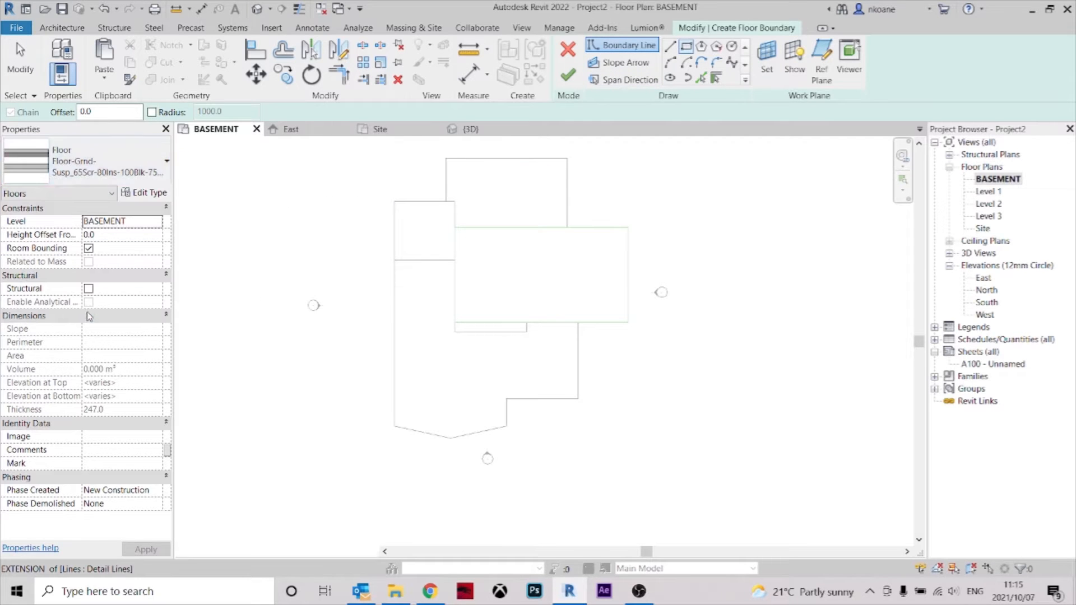
Sketch the floor boundary from the lower notch corner down, along the two slanted bottom edges, and about 8000 mm up the outline's left edge.
{"action": "scroll", "coordinate": [503, 415], "scroll_direction": "up", "scroll_amount": 3}
{"action": "middle_click_drag", "start_coordinate": [448, 395], "coordinate": [502, 436]}
{"action": "left_click", "coordinate": [670, 47]}
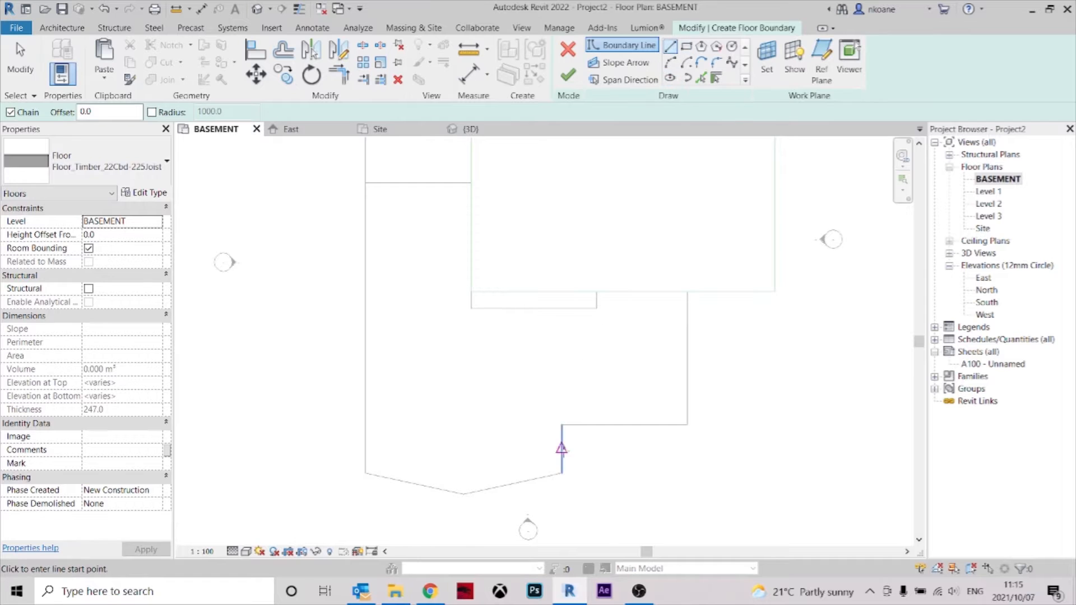
{"action": "left_click", "coordinate": [562, 425]}
{"action": "left_click", "coordinate": [561, 473]}
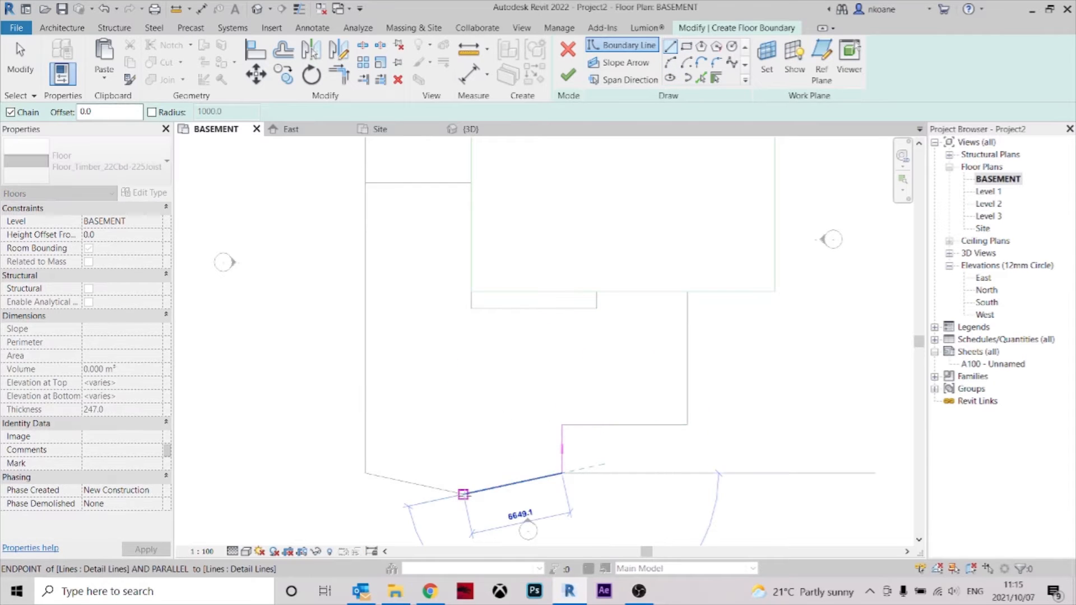
{"action": "left_click", "coordinate": [463, 494]}
{"action": "left_click", "coordinate": [364, 473]}
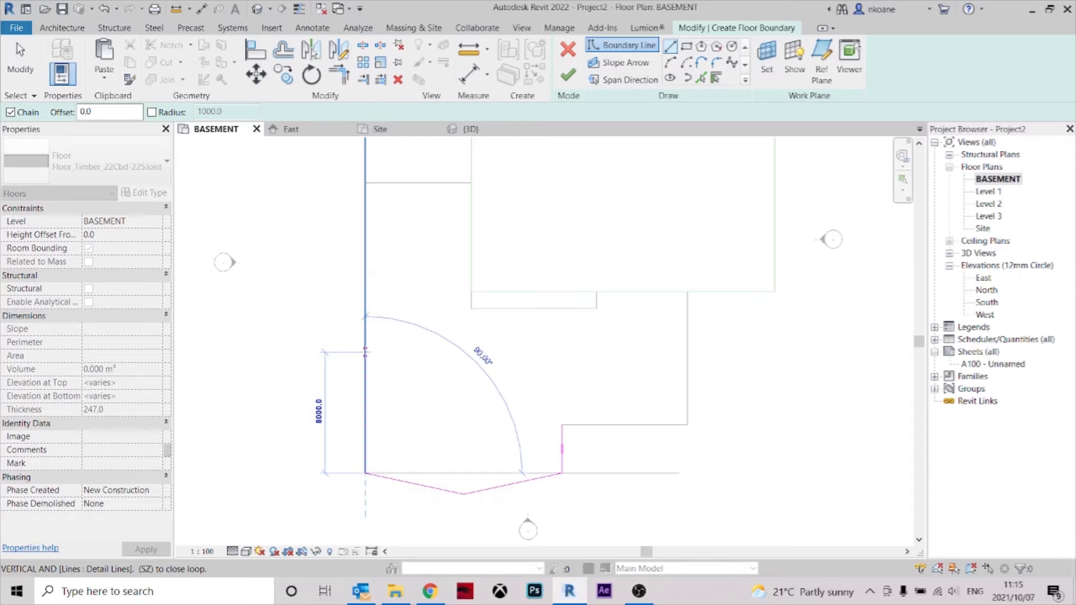
{"action": "left_click", "coordinate": [365, 355]}
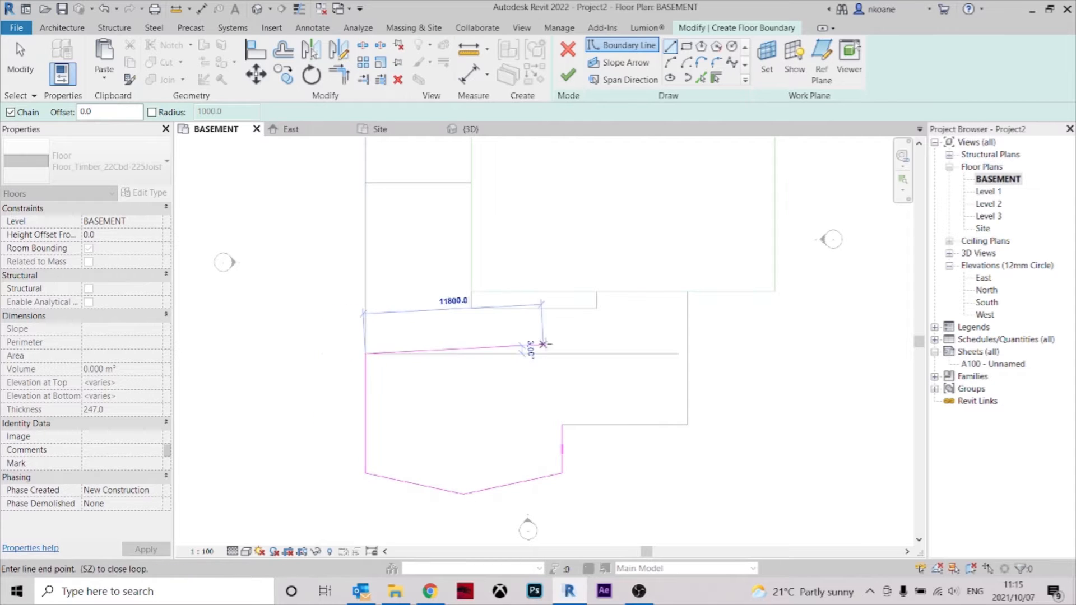
Close the floor boundary with a 13000 mm horizontal top edge, extending the right edge to meet it, and finish the floor.
{"action": "key", "text": "Escape"}
{"action": "key", "text": "Escape"}
{"action": "left_click", "coordinate": [562, 451]}
{"action": "left_click_drag", "start_coordinate": [562, 425], "coordinate": [562, 354]}
{"action": "left_click", "coordinate": [442, 353]}
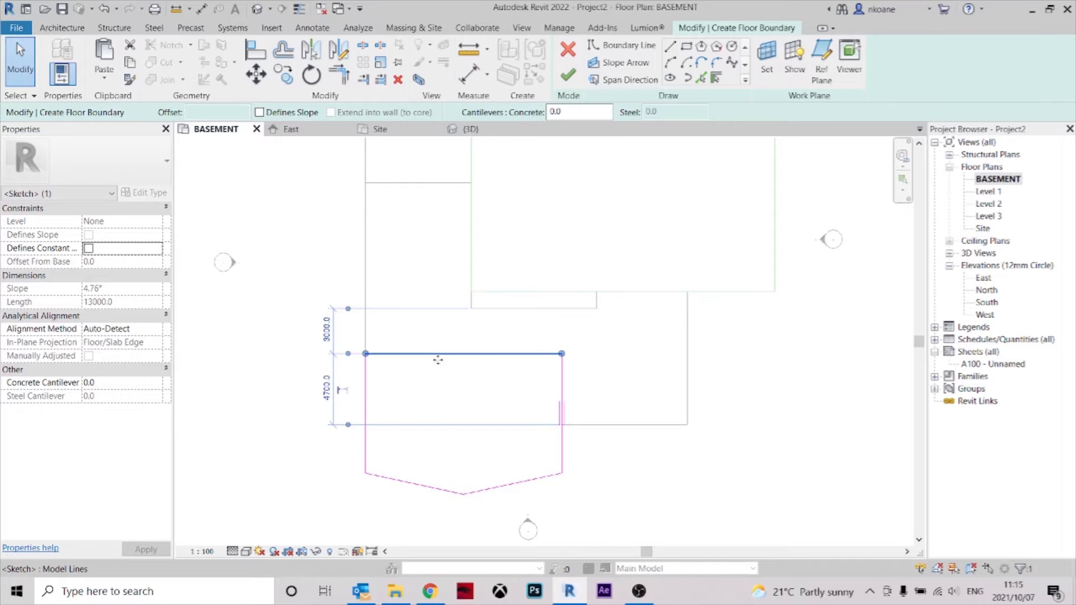
{"action": "left_click", "coordinate": [451, 397]}
{"action": "scroll", "coordinate": [470, 401], "scroll_direction": "down", "scroll_amount": 1}
{"action": "middle_click_drag", "start_coordinate": [471, 402], "coordinate": [459, 417]}
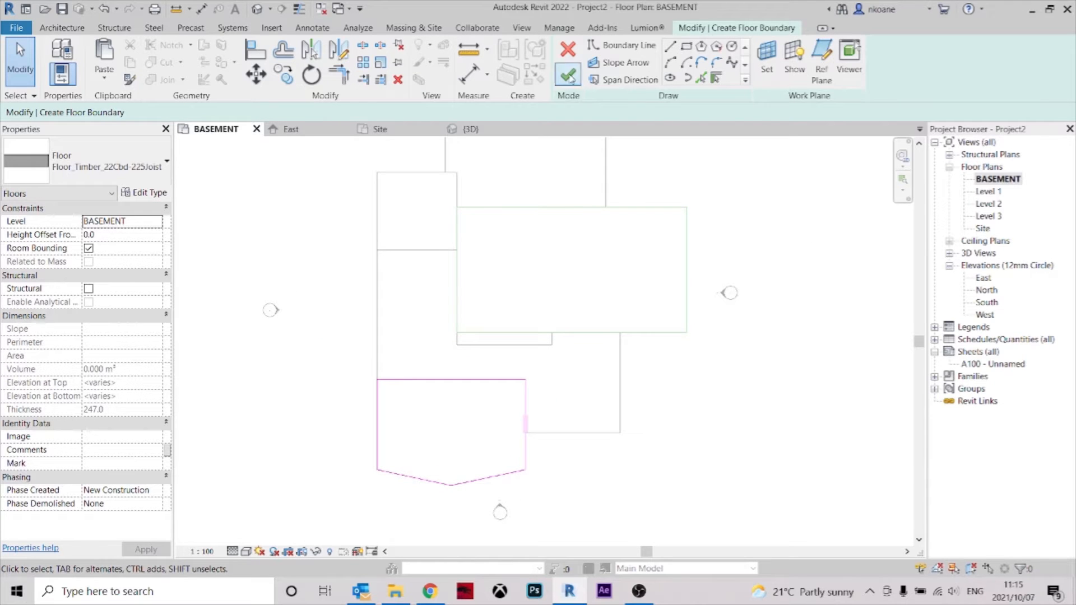
{"action": "left_click", "coordinate": [566, 78]}
{"action": "key", "text": "Escape"}
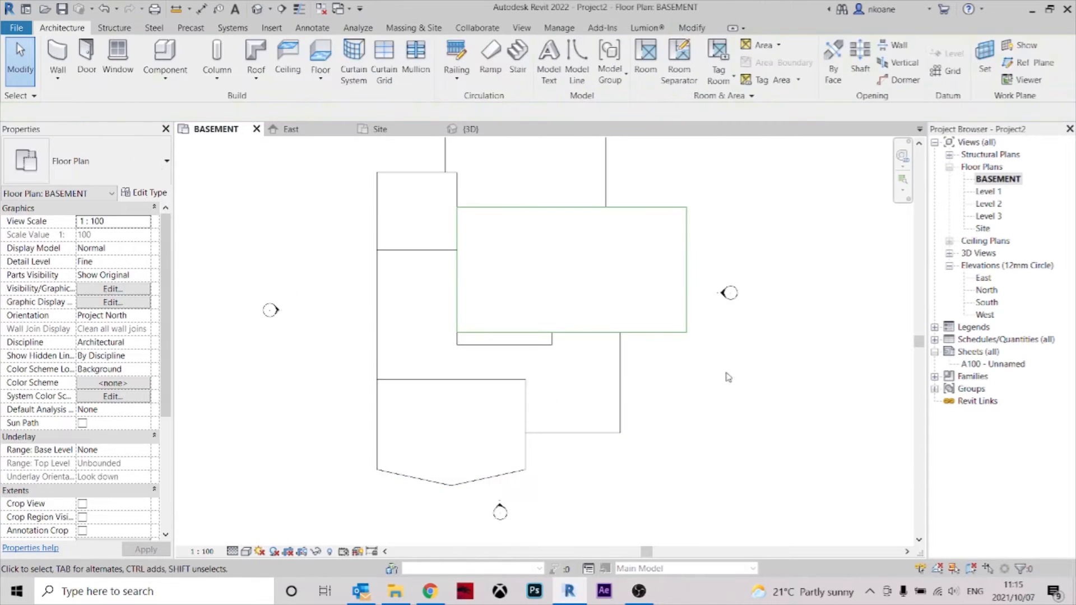
Examine in the 3D view how the new basement floor sits against the sloping terrain.
{"action": "left_click", "coordinate": [469, 129]}
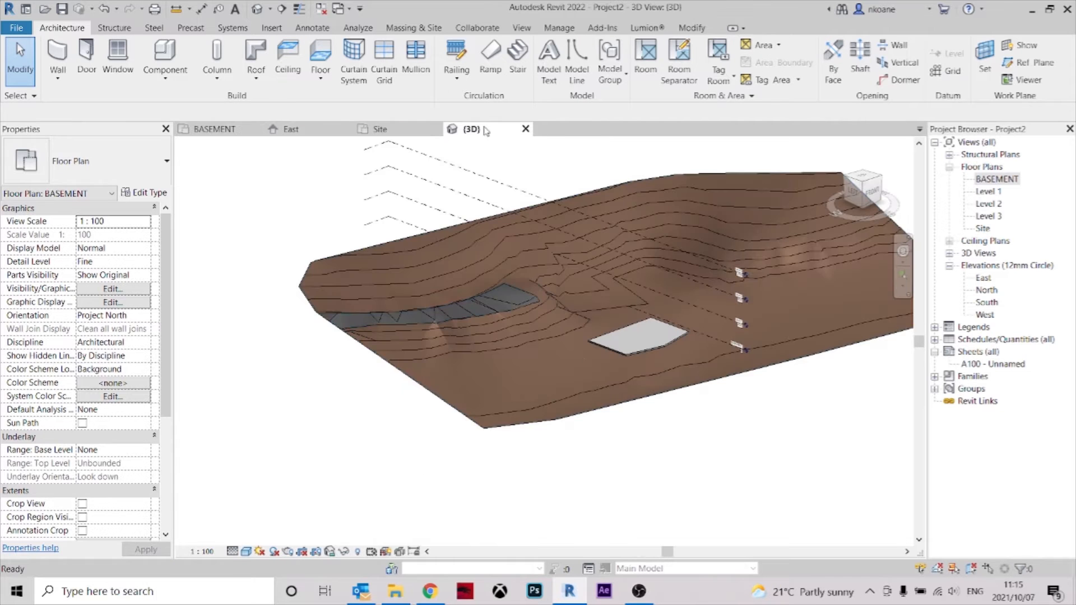
{"action": "middle_click_drag", "start_coordinate": [630, 372], "coordinate": [800, 352], "text": "shift"}
{"action": "scroll", "coordinate": [524, 312], "scroll_direction": "up", "scroll_amount": 3}
{"action": "middle_click_drag", "start_coordinate": [680, 359], "coordinate": [694, 334], "text": "shift"}
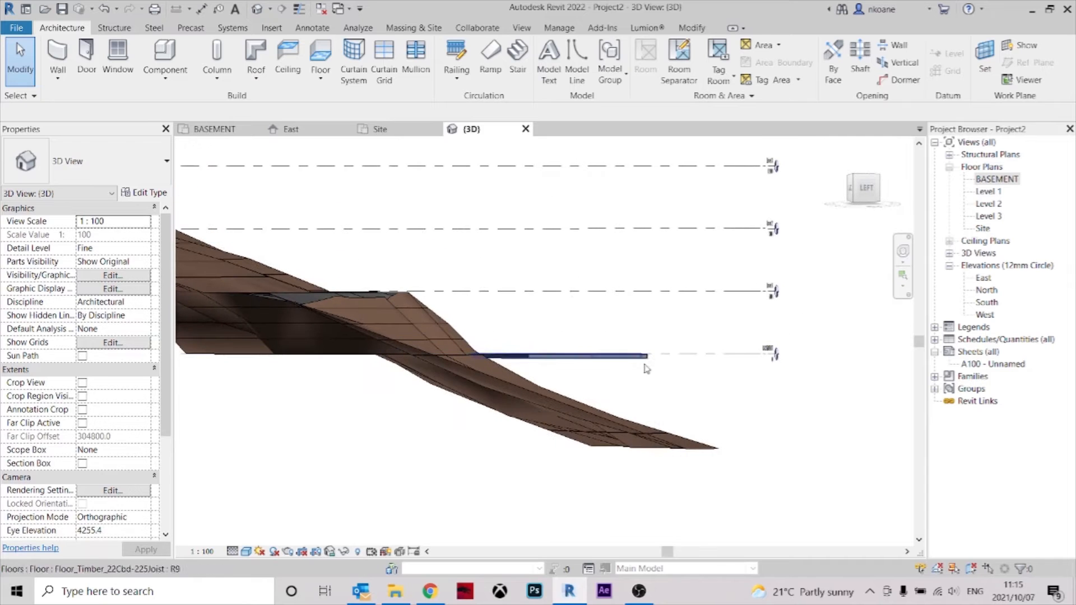
{"action": "left_click", "coordinate": [644, 356]}
{"action": "middle_click_drag", "start_coordinate": [658, 386], "coordinate": [643, 388], "text": "shift"}
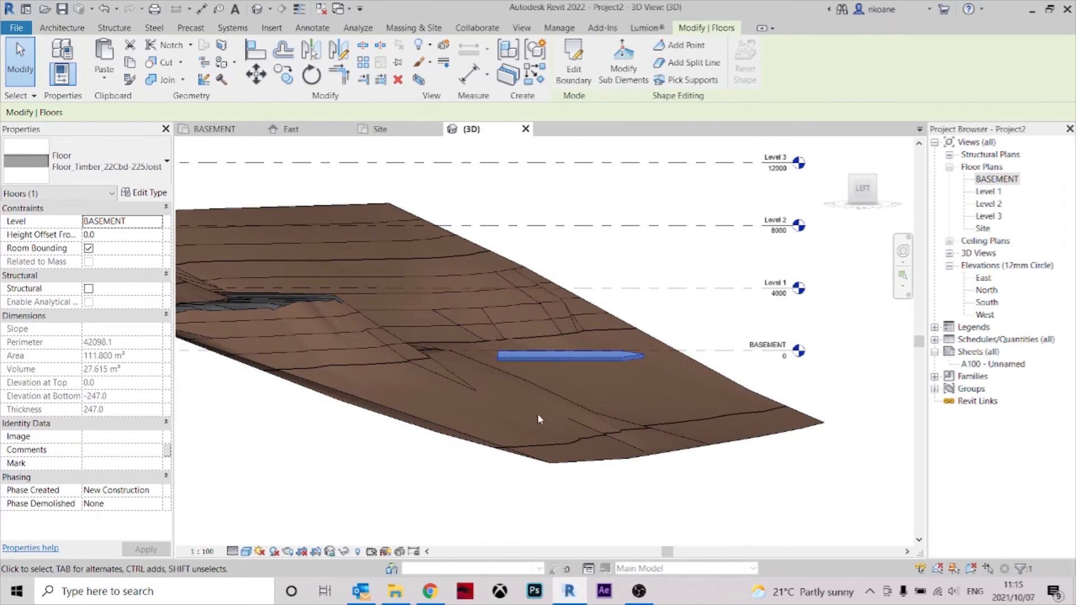
{"action": "middle_click_drag", "start_coordinate": [563, 404], "coordinate": [519, 375], "text": "shift"}
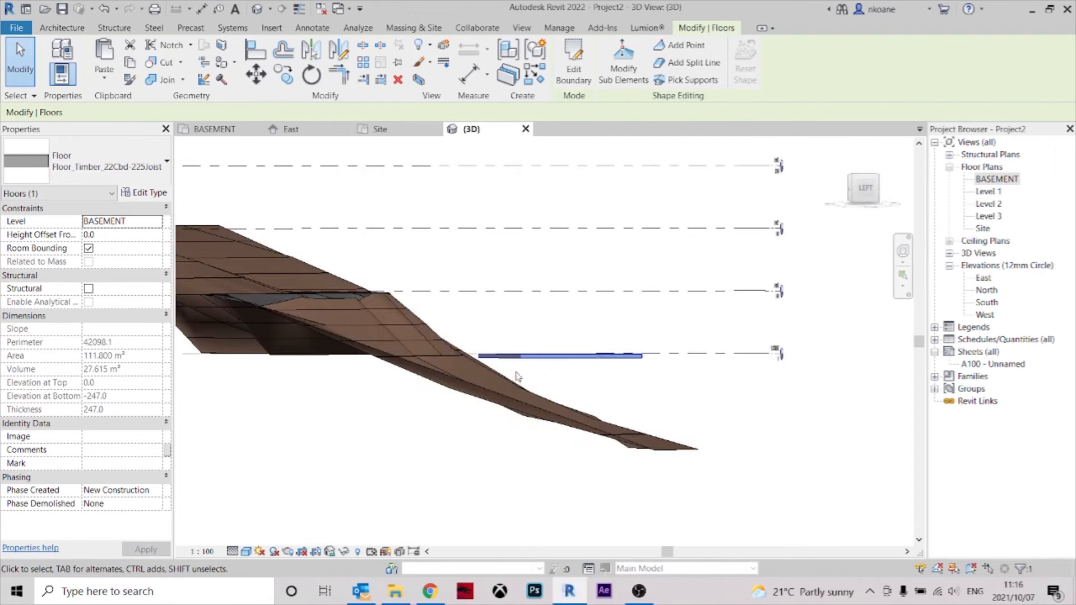
{"action": "middle_click_drag", "start_coordinate": [637, 363], "coordinate": [476, 381], "text": "shift"}
Draw a new level 5000 mm below the BASEMENT level in the East elevation, spanning the full width of the existing levels.
{"action": "left_click", "coordinate": [291, 129]}
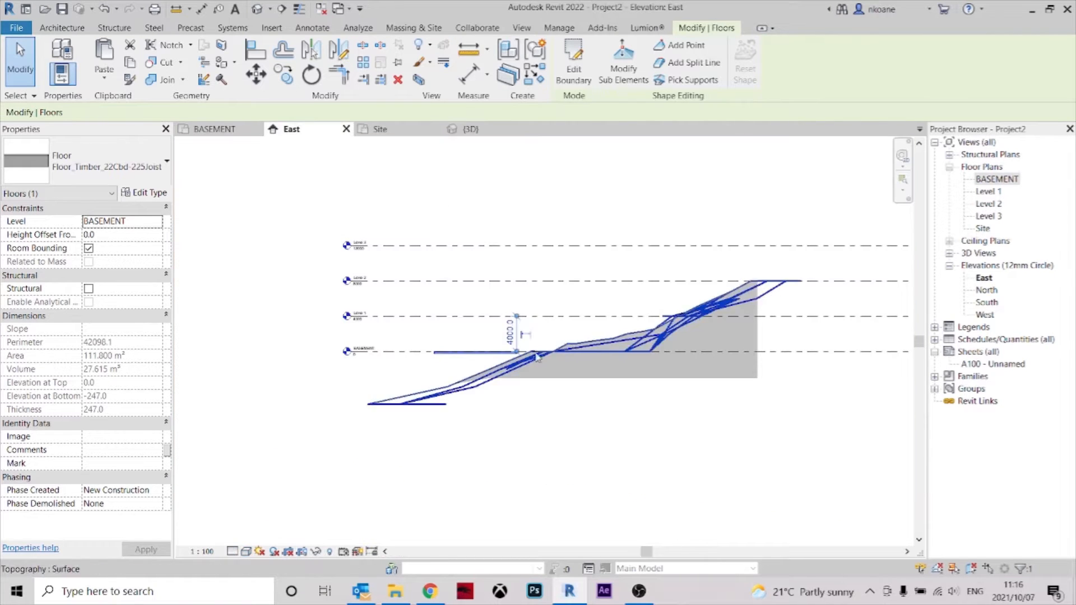
{"action": "left_click", "coordinate": [552, 437]}
{"action": "left_click", "coordinate": [412, 354]}
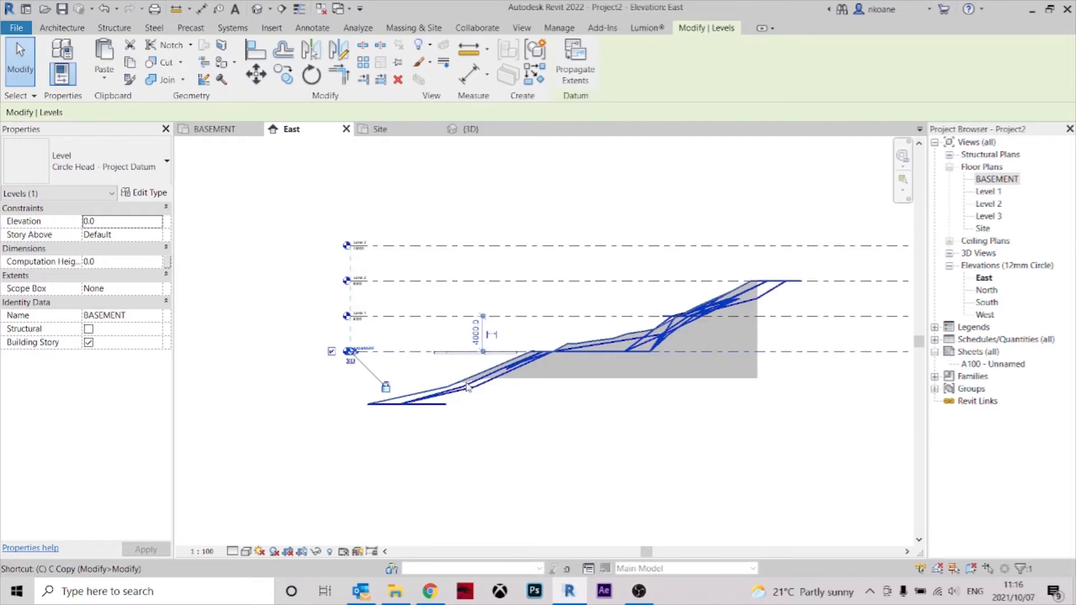
{"action": "key", "text": "l"}
{"action": "key", "text": "l"}
{"action": "left_click", "coordinate": [351, 395]}
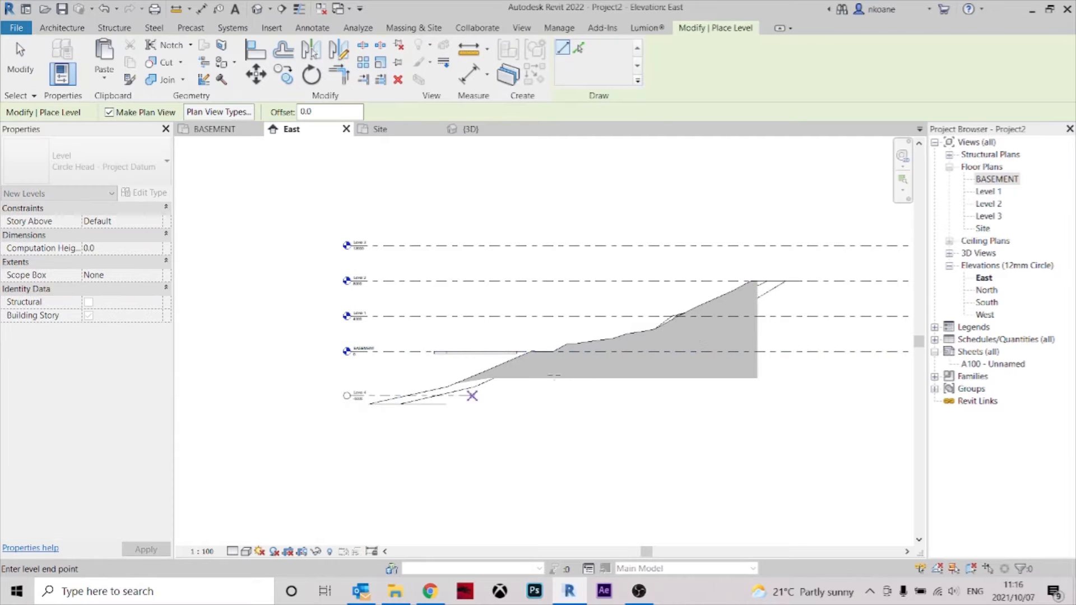
{"action": "scroll", "coordinate": [745, 386], "scroll_direction": "down", "scroll_amount": 2}
{"action": "left_click", "coordinate": [812, 386]}
{"action": "key", "text": "Escape"}
Rename the new lowest level as BASEMENT 1 and rename its corresponding views as well.
{"action": "scroll", "coordinate": [368, 395], "scroll_direction": "up", "scroll_amount": 4}
{"action": "left_click", "coordinate": [427, 361]}
{"action": "key", "text": "Escape"}
{"action": "left_click", "coordinate": [429, 355]}
{"action": "left_click", "coordinate": [429, 355]}
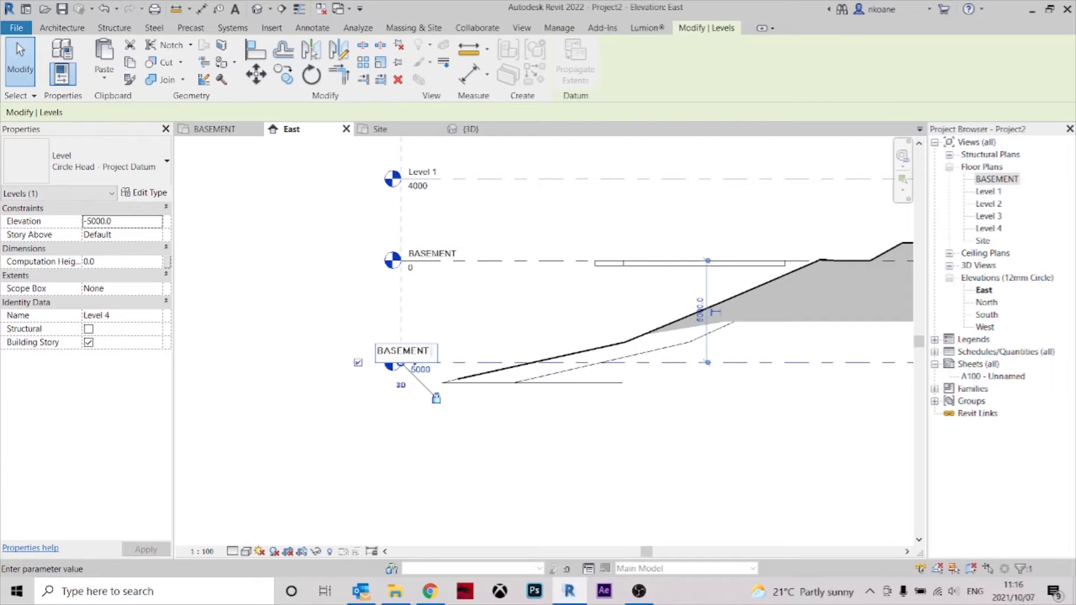
{"action": "type", "text": "BASEMENT 1"}
{"action": "key", "text": "Return"}
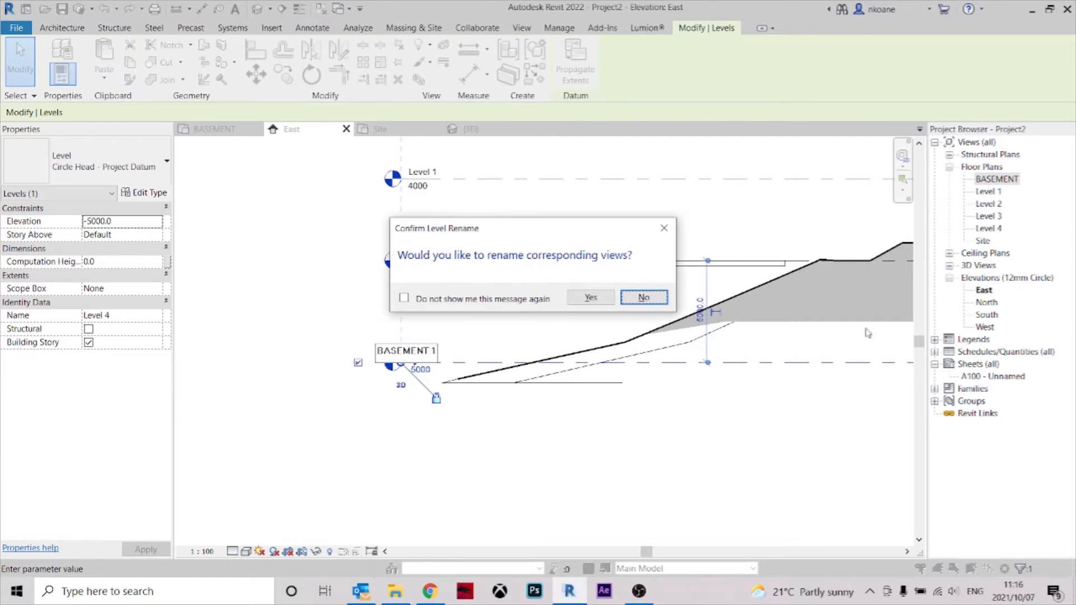
{"action": "left_click", "coordinate": [592, 297]}
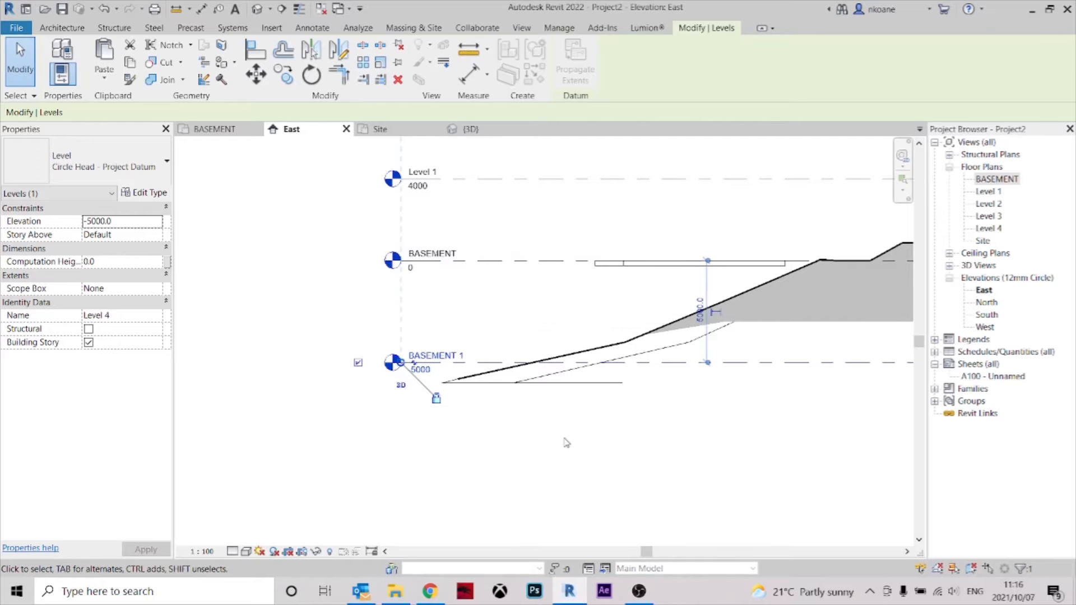
{"action": "key", "text": "Escape"}
Copy the basement floor and paste it aligned to the BASEMENT 1 level, checking it against the terrain in 3D.
{"action": "middle_click_drag", "start_coordinate": [569, 414], "coordinate": [472, 463]}
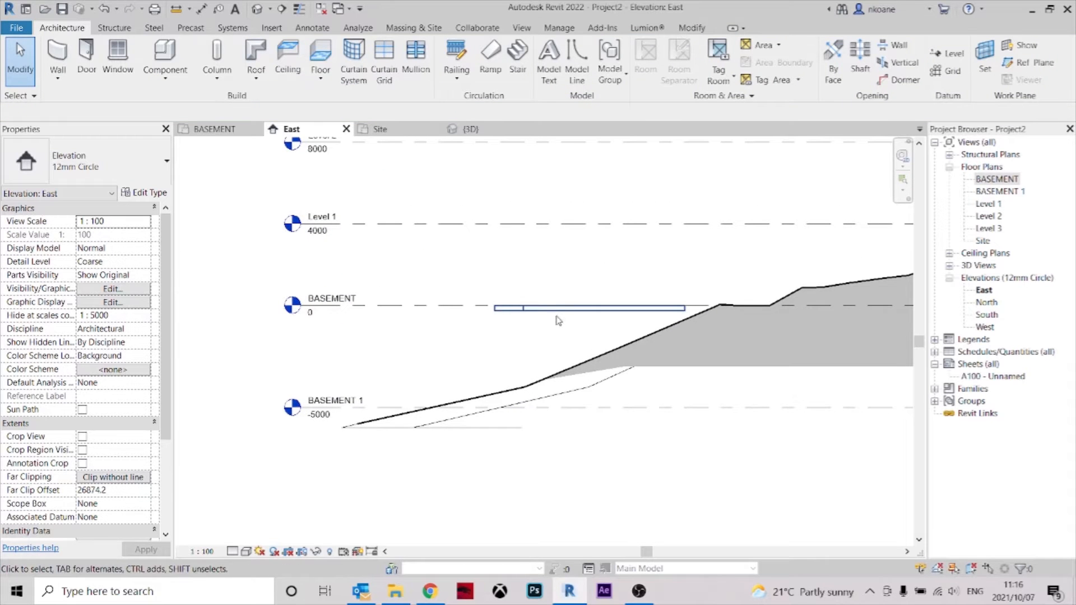
{"action": "left_click", "coordinate": [539, 307]}
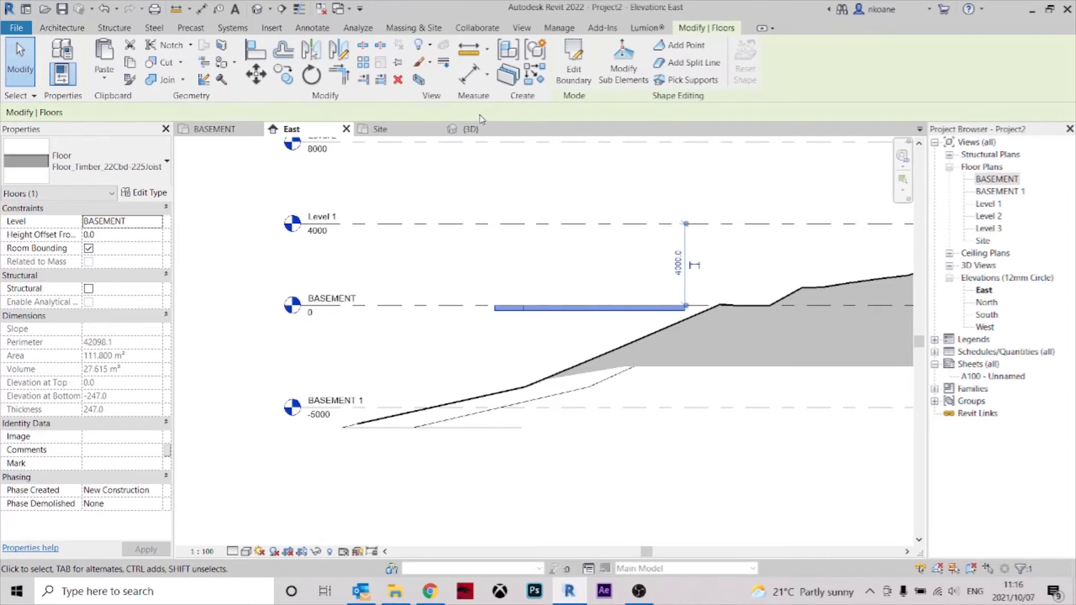
{"action": "left_click", "coordinate": [470, 128]}
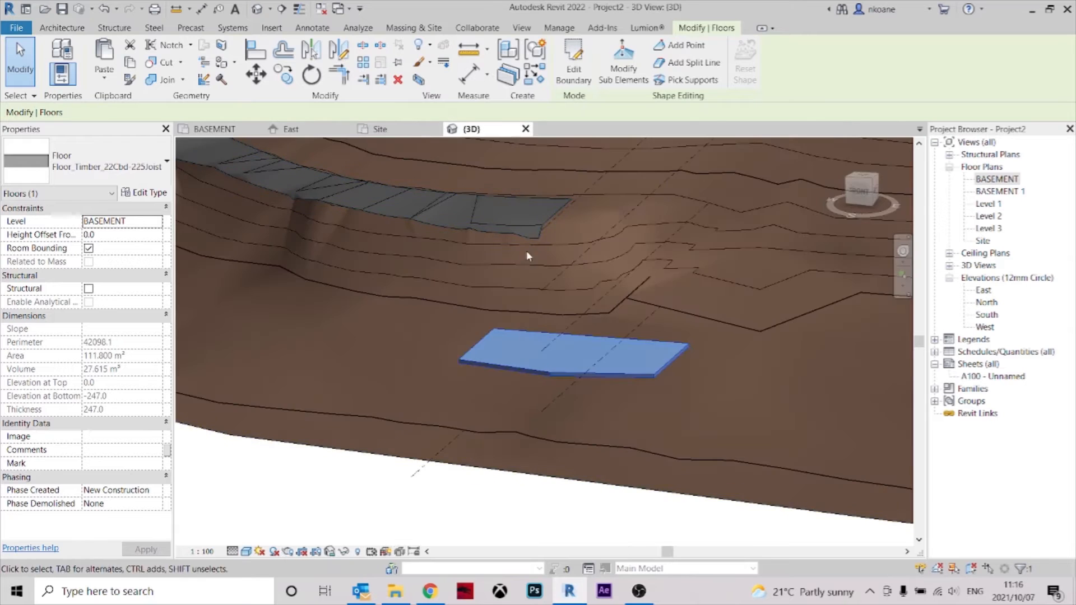
{"action": "middle_click_drag", "start_coordinate": [601, 425], "coordinate": [802, 440], "text": "shift"}
{"action": "left_click", "coordinate": [621, 419]}
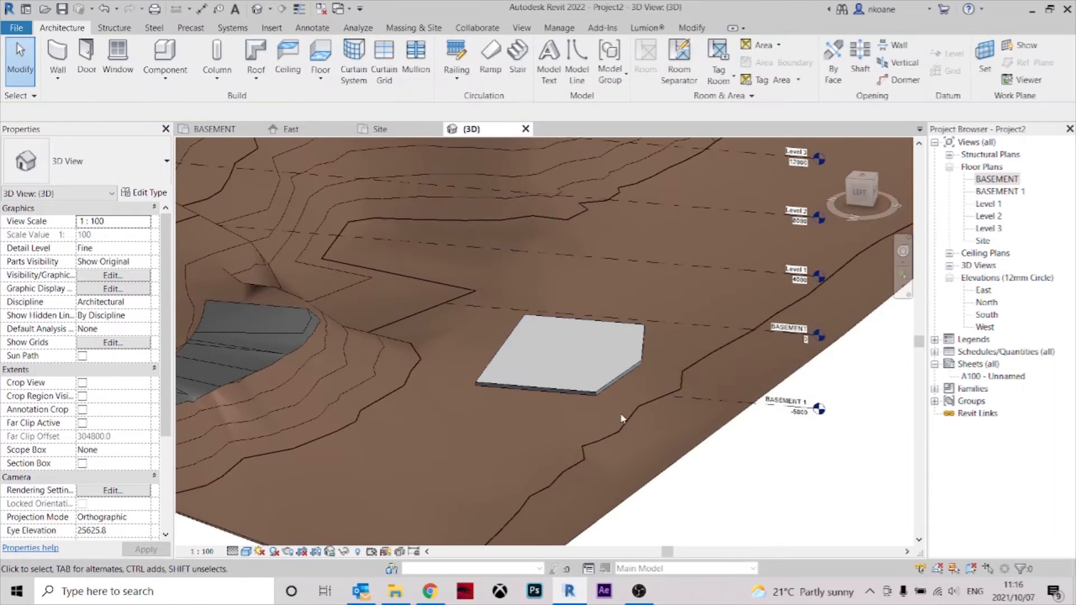
{"action": "left_click", "coordinate": [691, 29]}
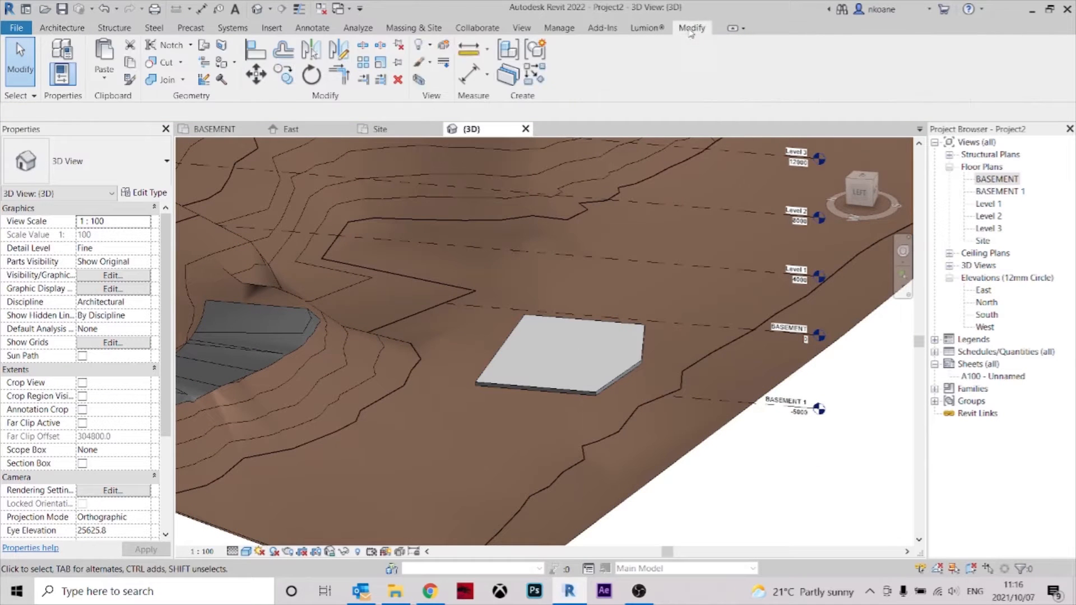
{"action": "left_click", "coordinate": [103, 78]}
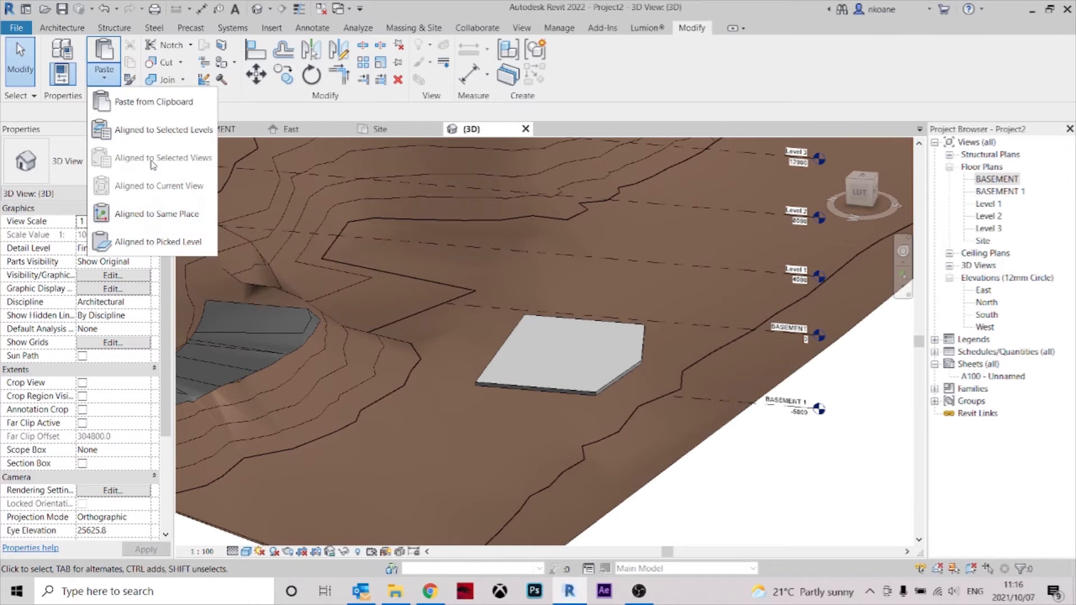
{"action": "left_click", "coordinate": [163, 133]}
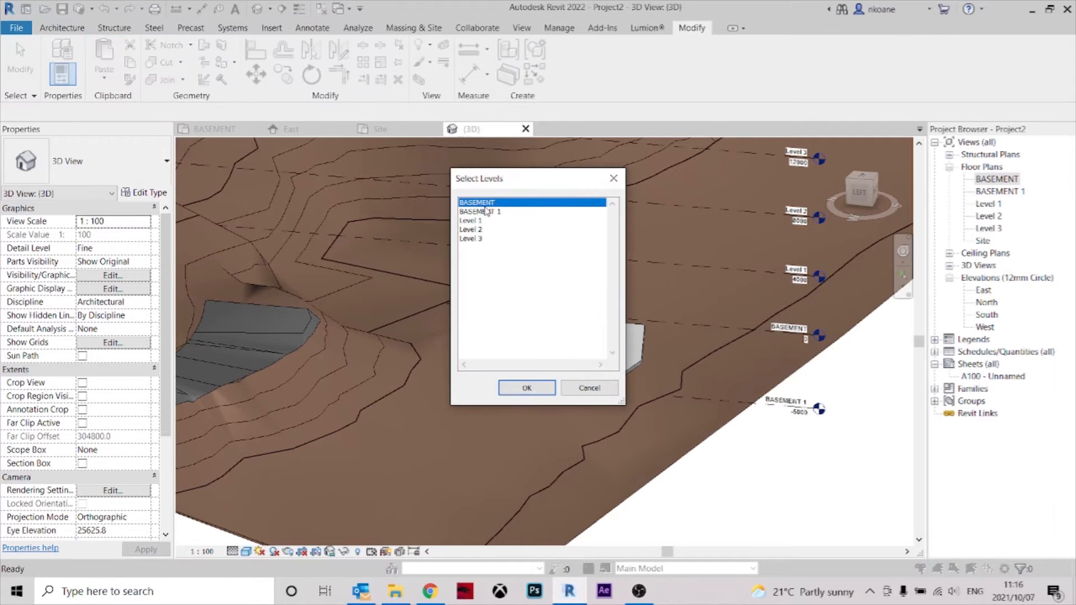
{"action": "left_click", "coordinate": [487, 212]}
{"action": "left_click", "coordinate": [526, 388]}
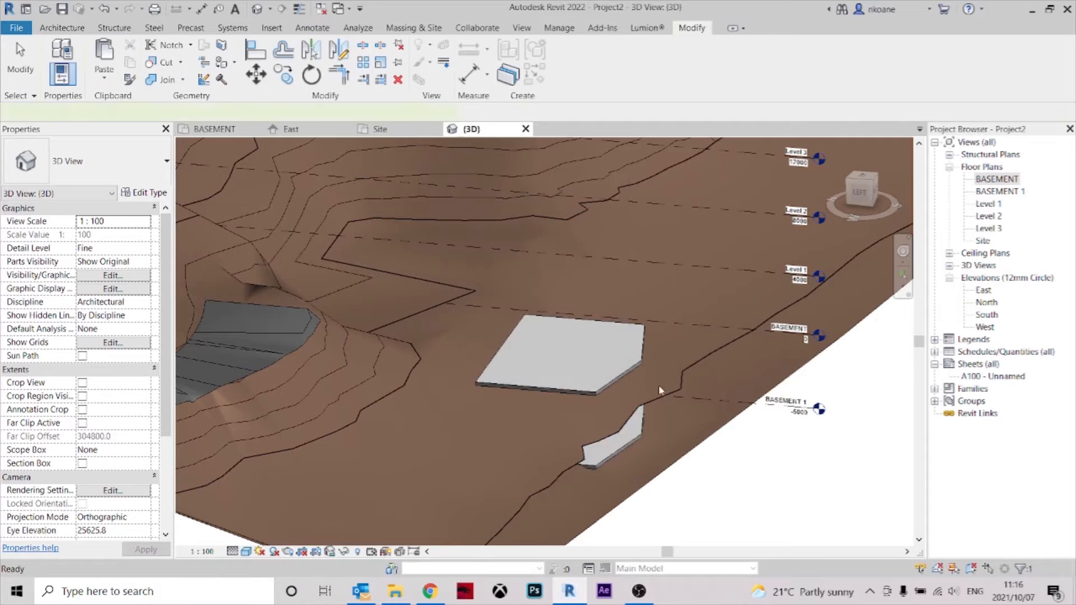
{"action": "key", "text": "Escape"}
{"action": "middle_click_drag", "start_coordinate": [657, 385], "coordinate": [700, 386], "text": "shift"}
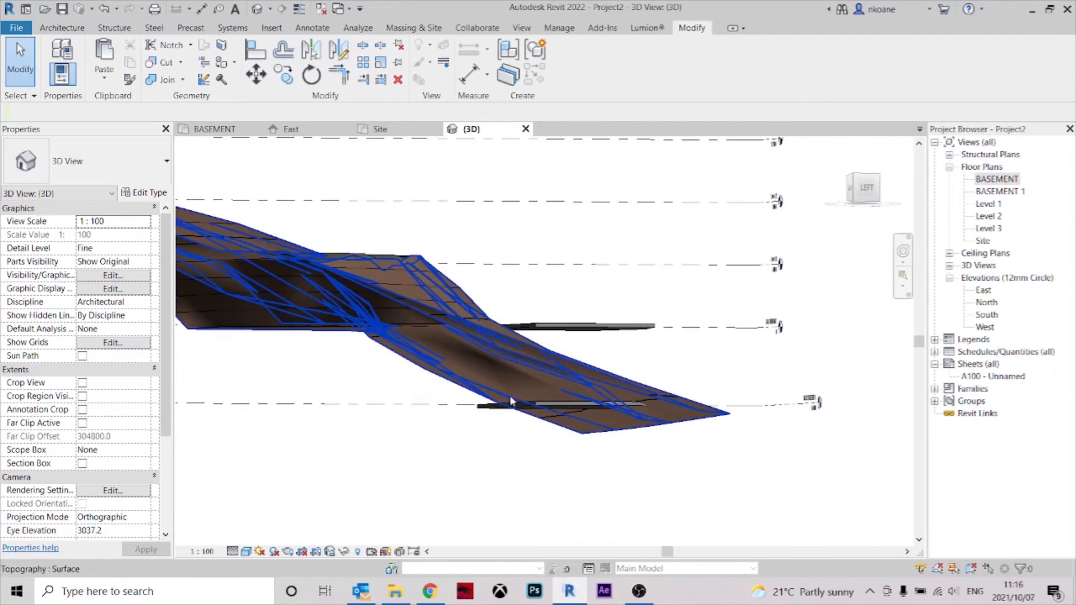
{"action": "middle_click_drag", "start_coordinate": [638, 359], "coordinate": [324, 216], "text": "shift"}
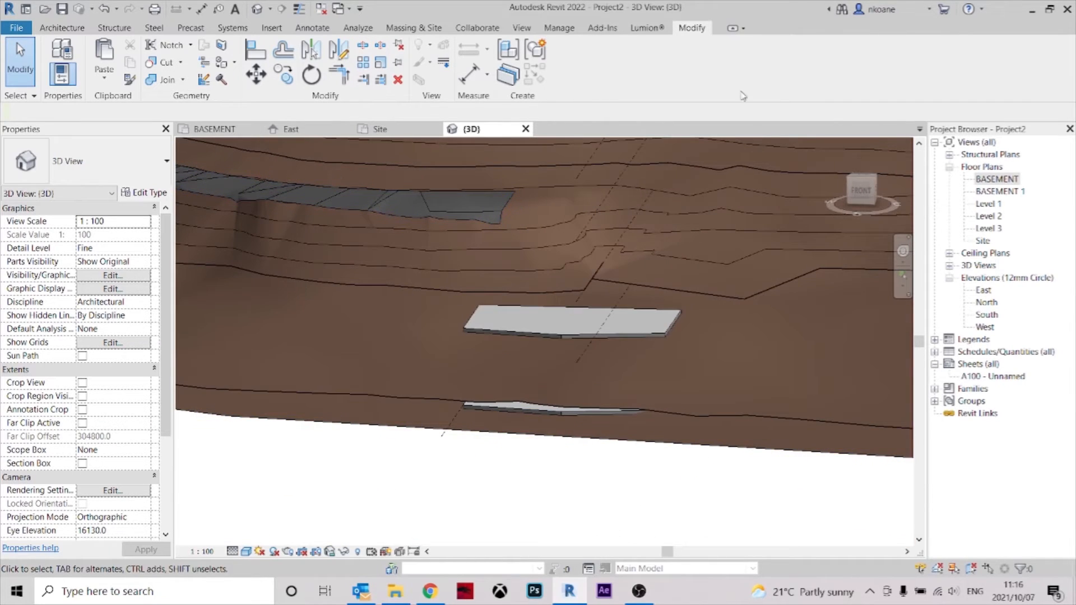
Close the BASEMENT and East views and open the Level 1 floor plan.
{"action": "left_click", "coordinate": [256, 129]}
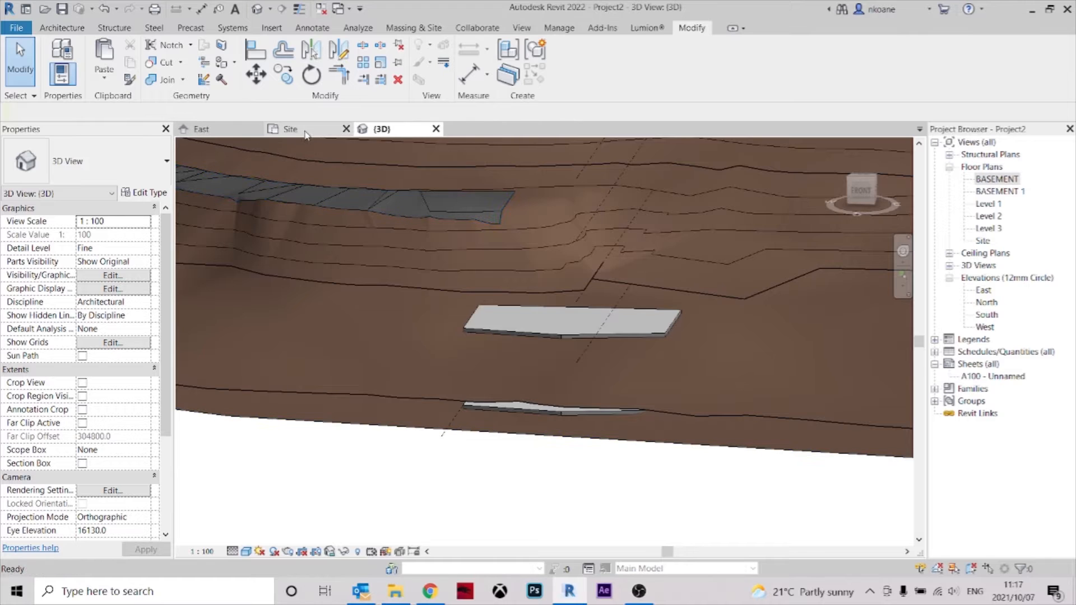
{"action": "left_click", "coordinate": [257, 129]}
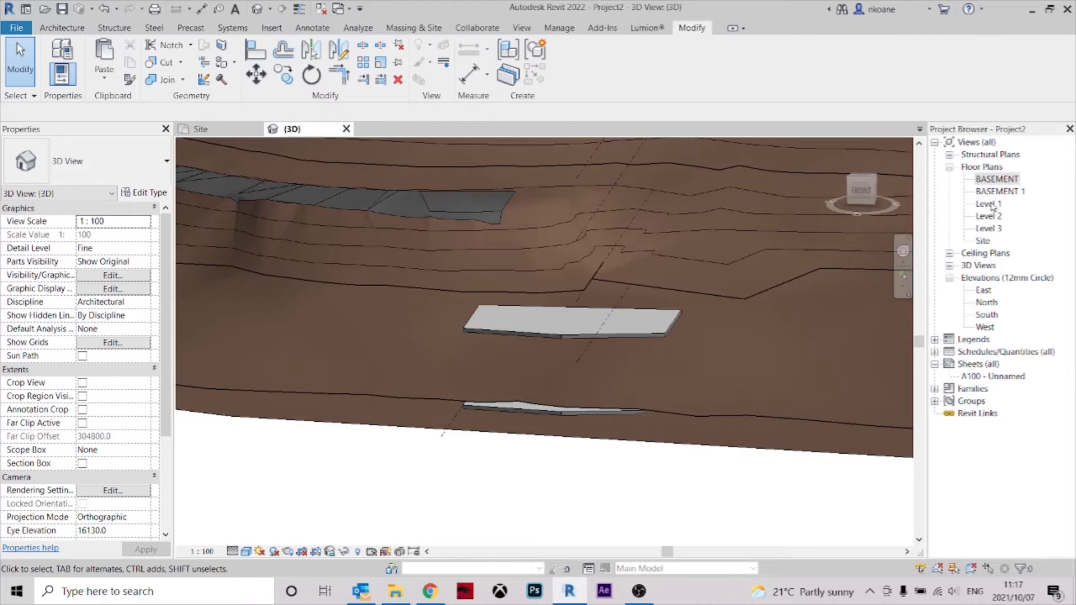
{"action": "double_click", "coordinate": [990, 204]}
{"action": "middle_click_drag", "start_coordinate": [531, 388], "coordinate": [546, 364]}
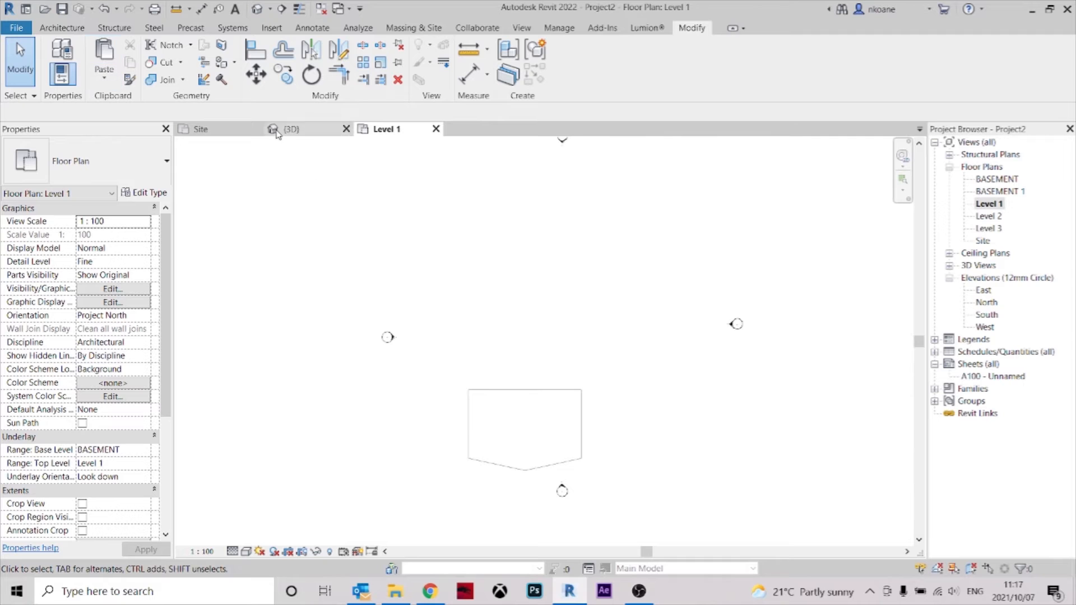
Copy the building outline from the Site plan, filtering the selection to lines only, without elevations, floors and views.
{"action": "left_click", "coordinate": [202, 129]}
{"action": "left_click_drag", "start_coordinate": [415, 191], "coordinate": [607, 494]}
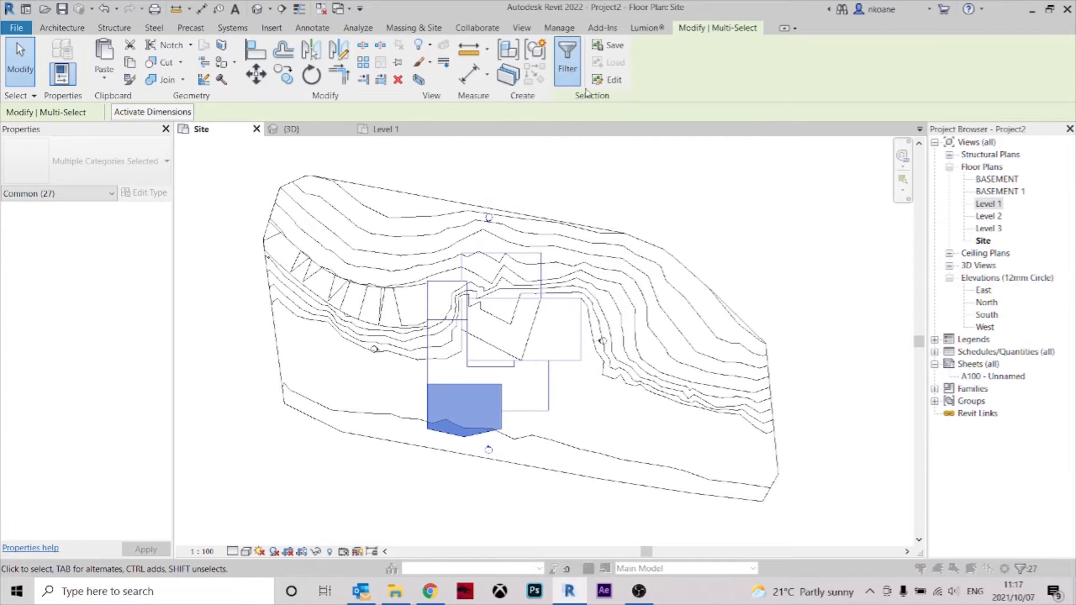
{"action": "left_click", "coordinate": [579, 82]}
{"action": "left_click", "coordinate": [823, 283]}
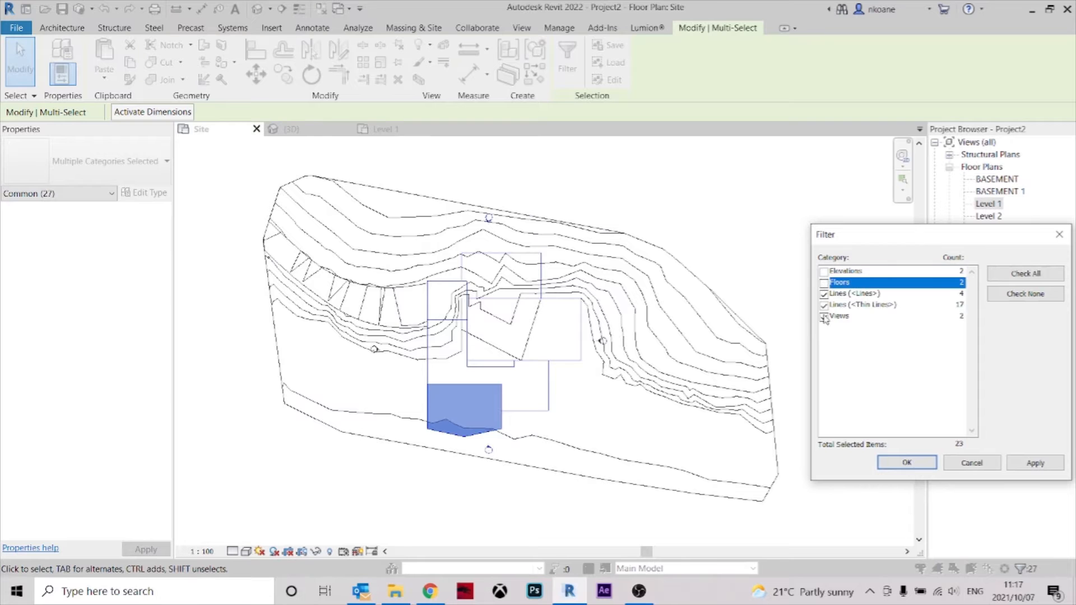
{"action": "left_click", "coordinate": [824, 317]}
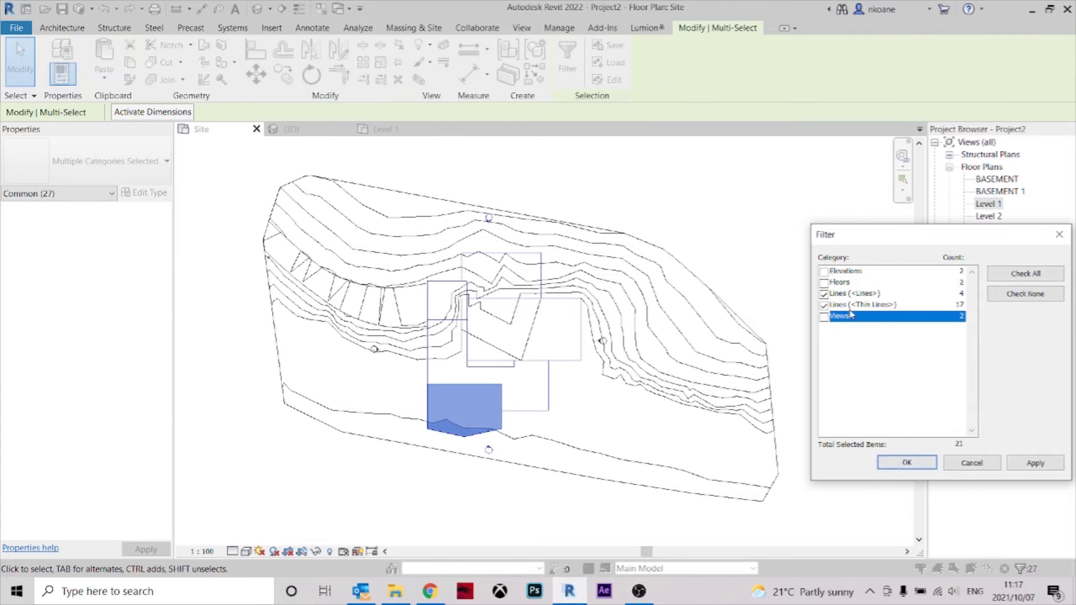
{"action": "left_click", "coordinate": [907, 462]}
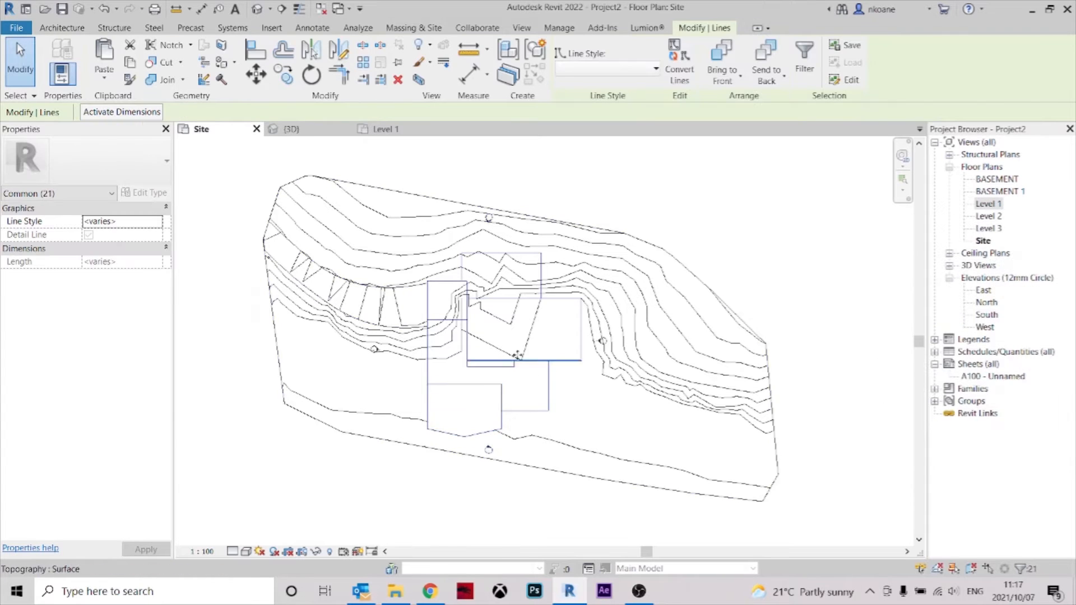
{"action": "scroll", "coordinate": [541, 363], "scroll_direction": "up", "scroll_amount": 2}
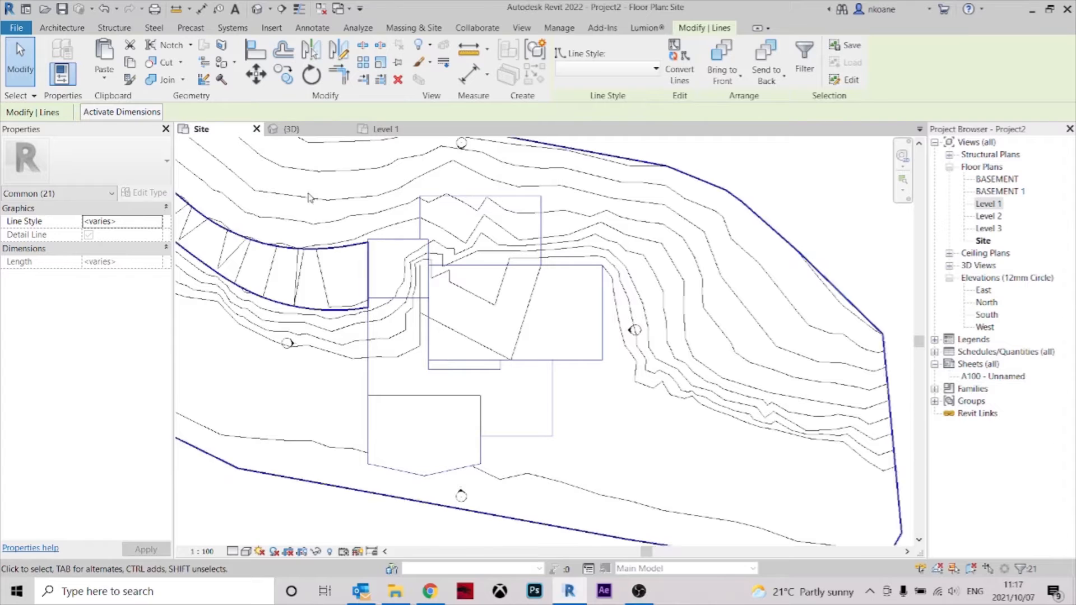
Paste the copied outline lines aligned to the same place on the Level 1 plan.
{"action": "left_click", "coordinate": [409, 132]}
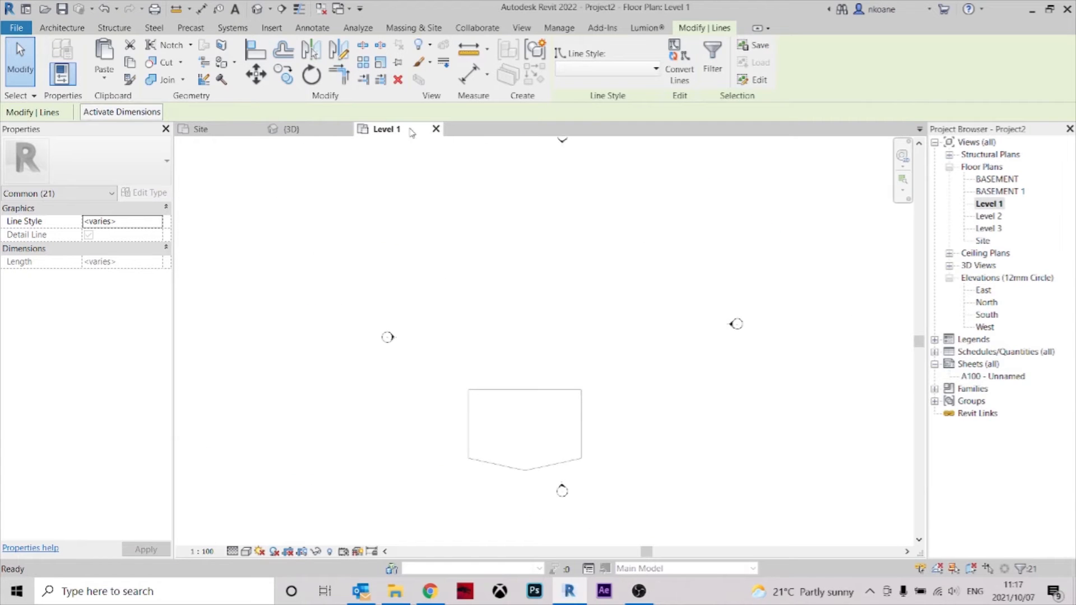
{"action": "left_click", "coordinate": [102, 78]}
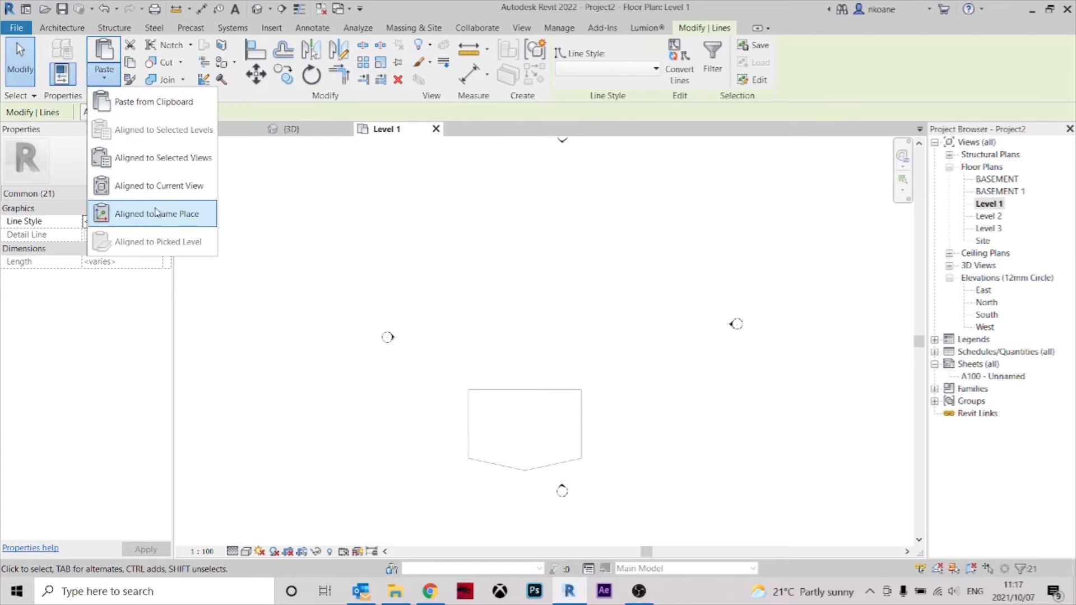
{"action": "left_click", "coordinate": [196, 212]}
{"action": "left_click", "coordinate": [821, 327]}
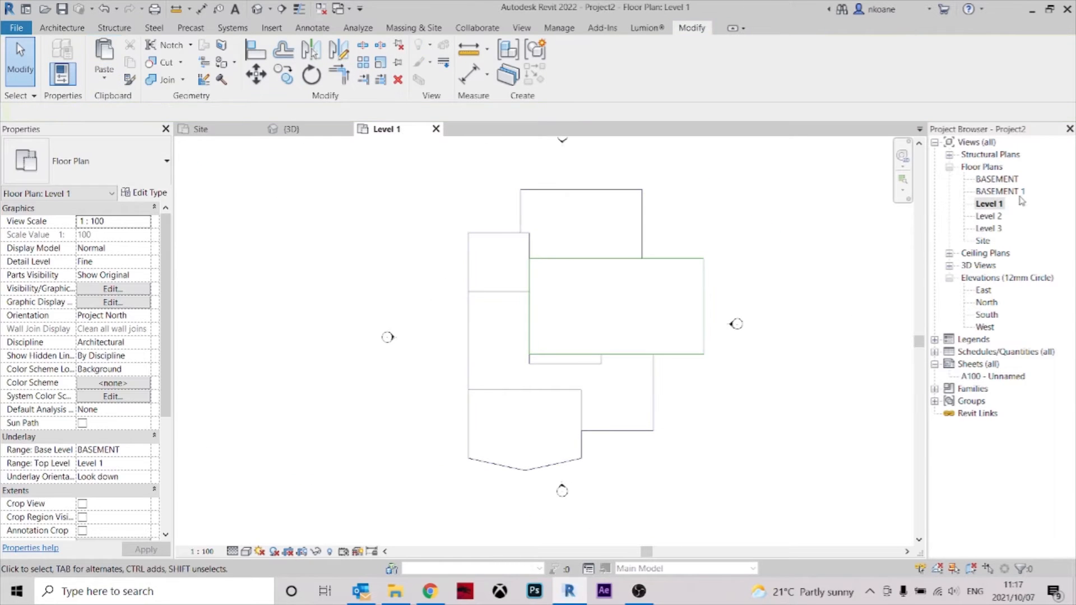
Paste the outline lines aligned to the same place on the Level 2 and Level 3 plans.
{"action": "double_click", "coordinate": [988, 218]}
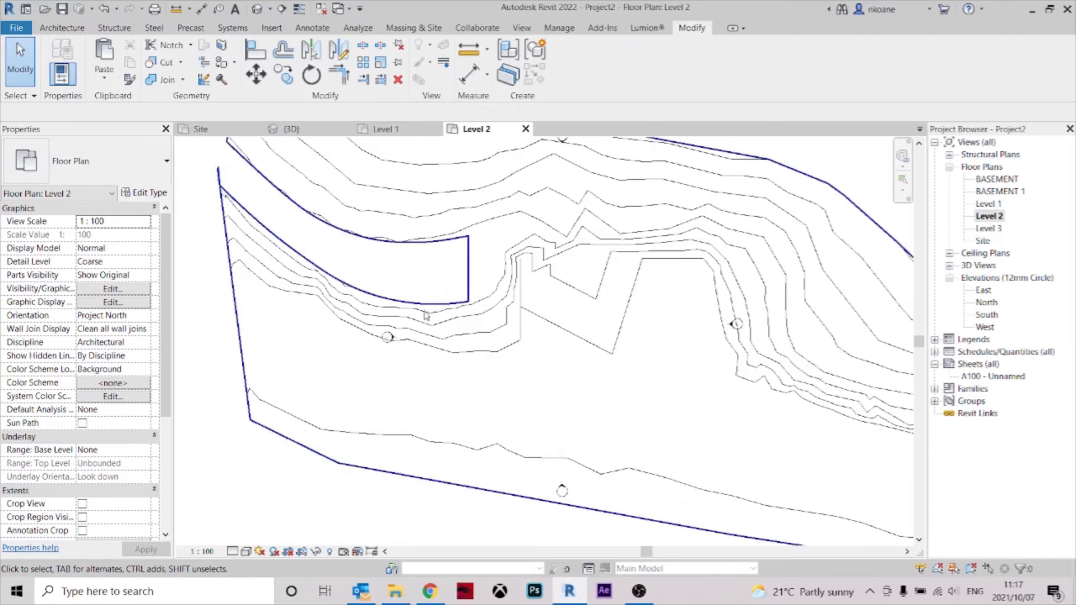
{"action": "left_click", "coordinate": [104, 71]}
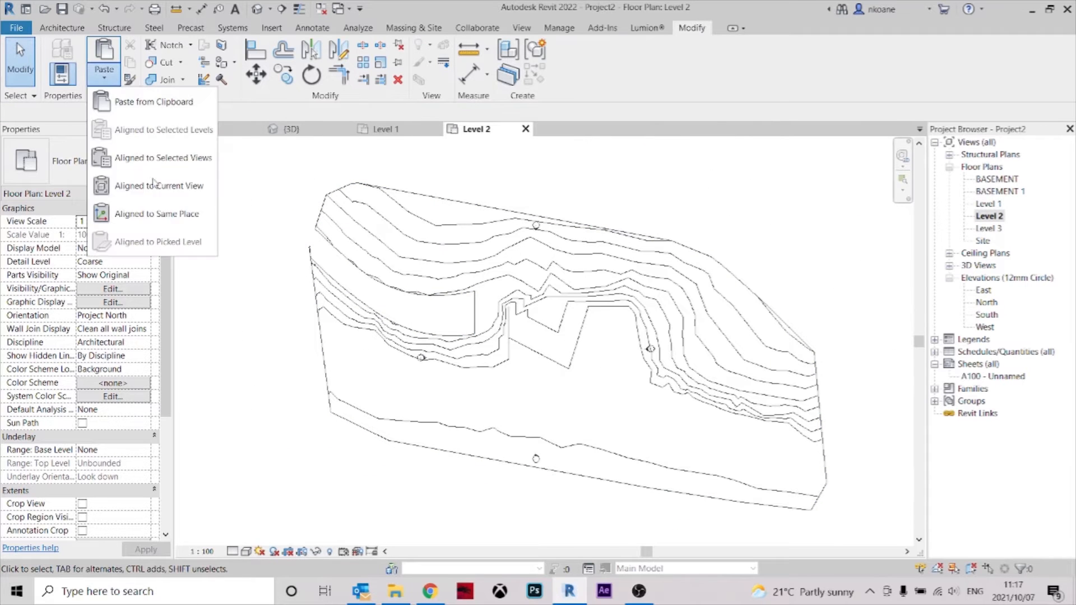
{"action": "left_click", "coordinate": [163, 214]}
{"action": "double_click", "coordinate": [988, 228]}
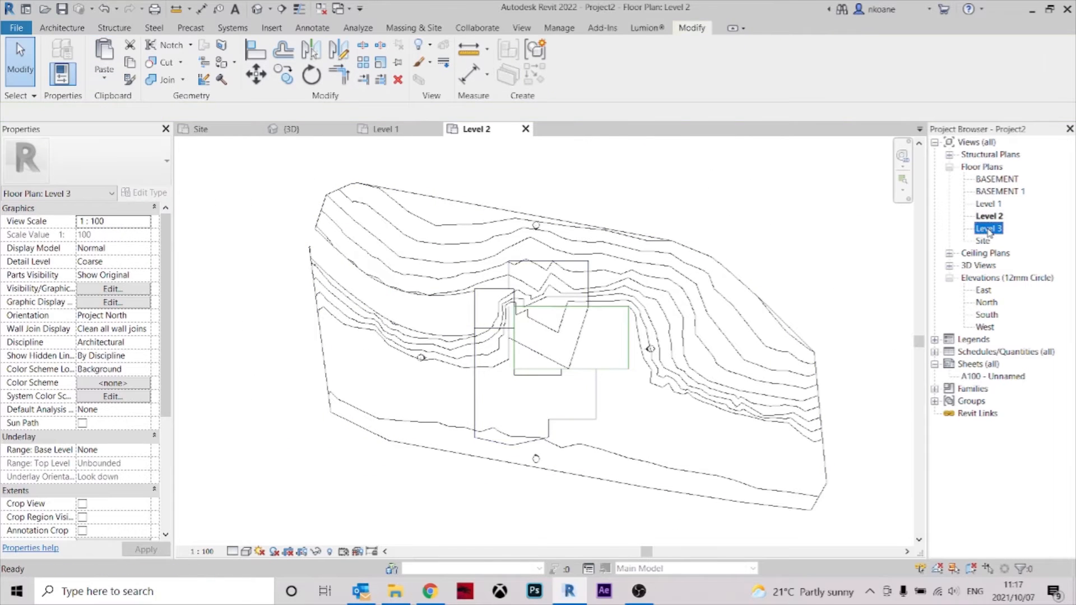
{"action": "left_click", "coordinate": [105, 78]}
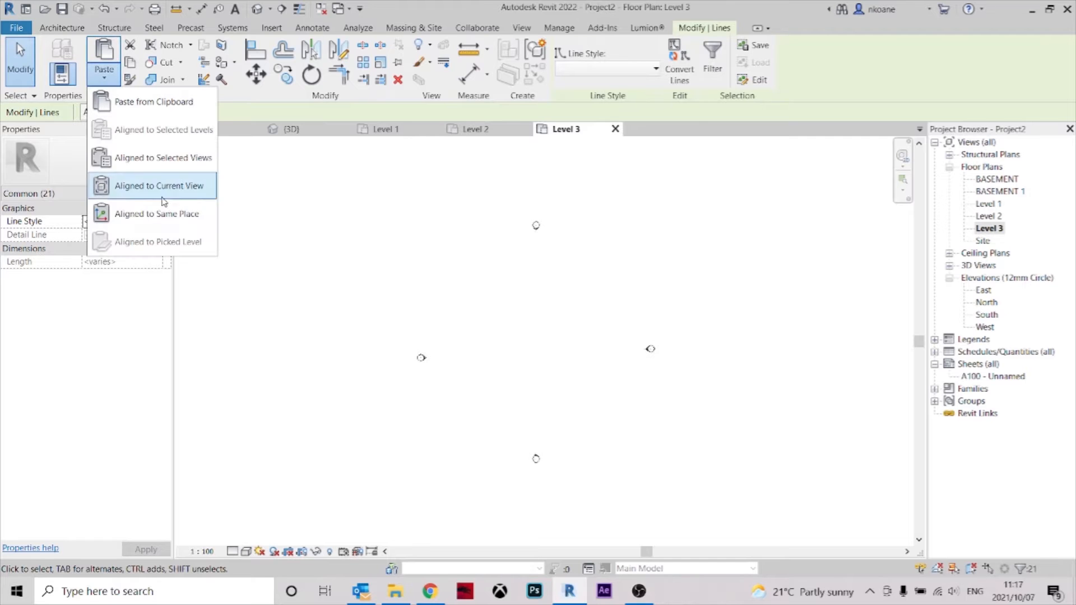
{"action": "left_click", "coordinate": [160, 212]}
{"action": "left_click", "coordinate": [623, 148]}
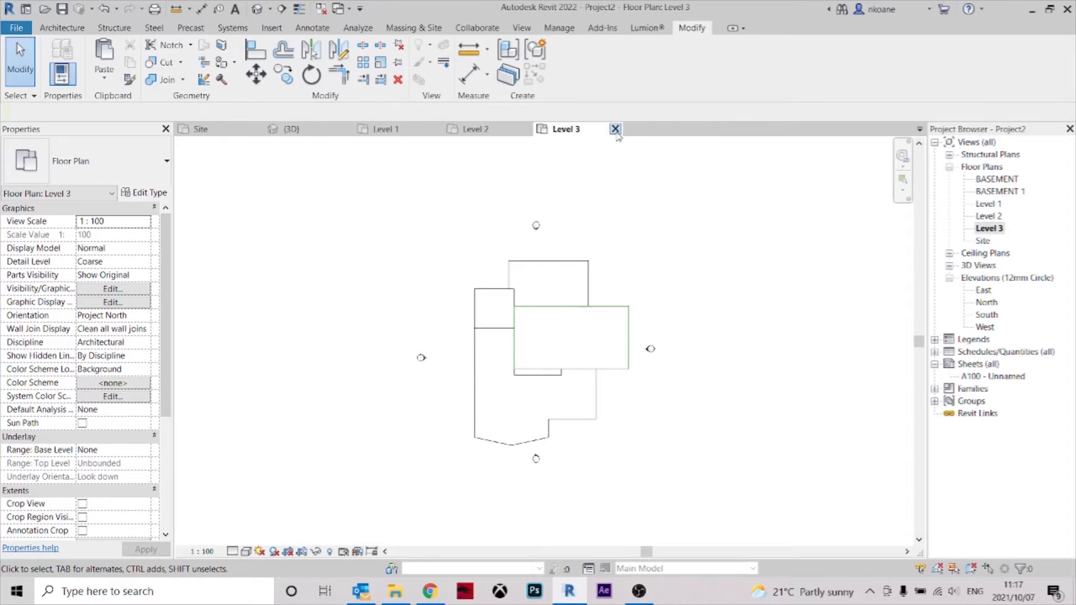
Close the Level 3 and Level 2 plans and return to the outline on the Level 1 plan.
{"action": "left_click", "coordinate": [615, 129]}
{"action": "left_click", "coordinate": [525, 129]}
{"action": "scroll", "coordinate": [566, 366], "scroll_direction": "up", "scroll_amount": 2}
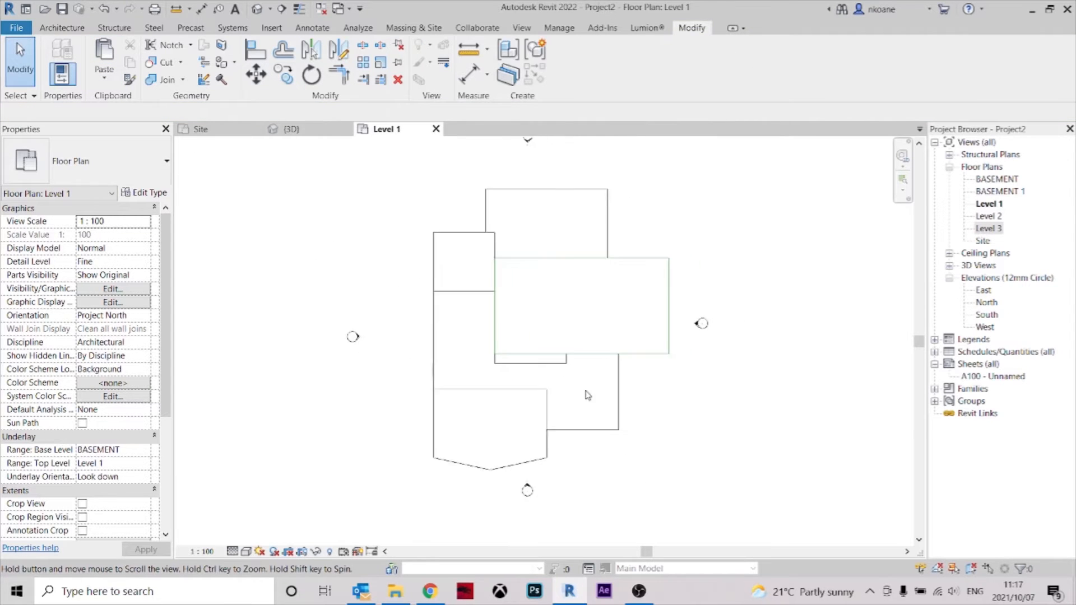
{"action": "scroll", "coordinate": [564, 409], "scroll_direction": "up", "scroll_amount": 2}
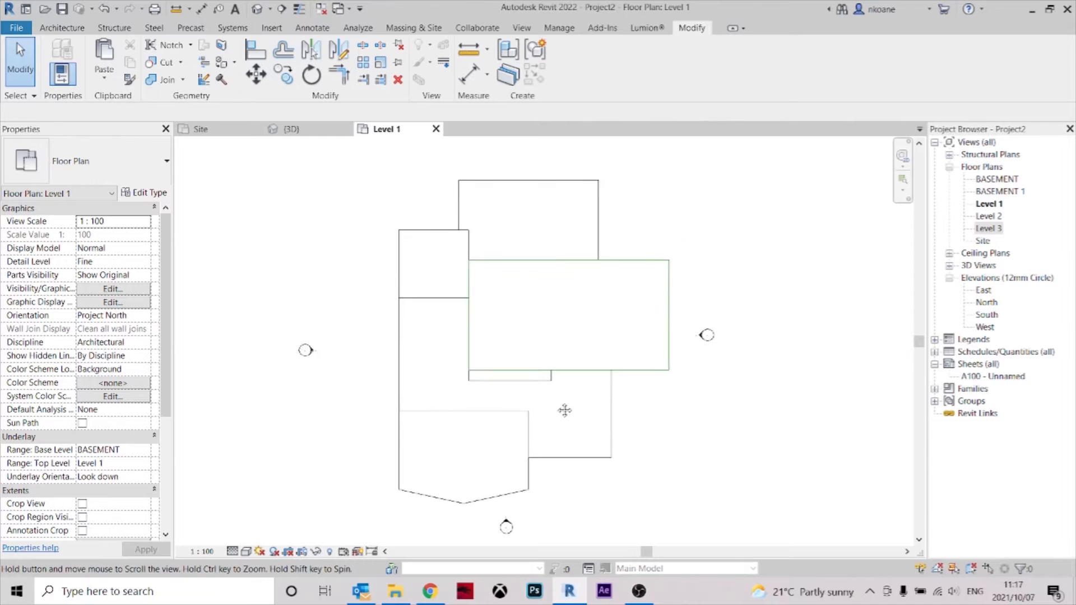
{"action": "middle_click_drag", "start_coordinate": [574, 407], "coordinate": [553, 431]}
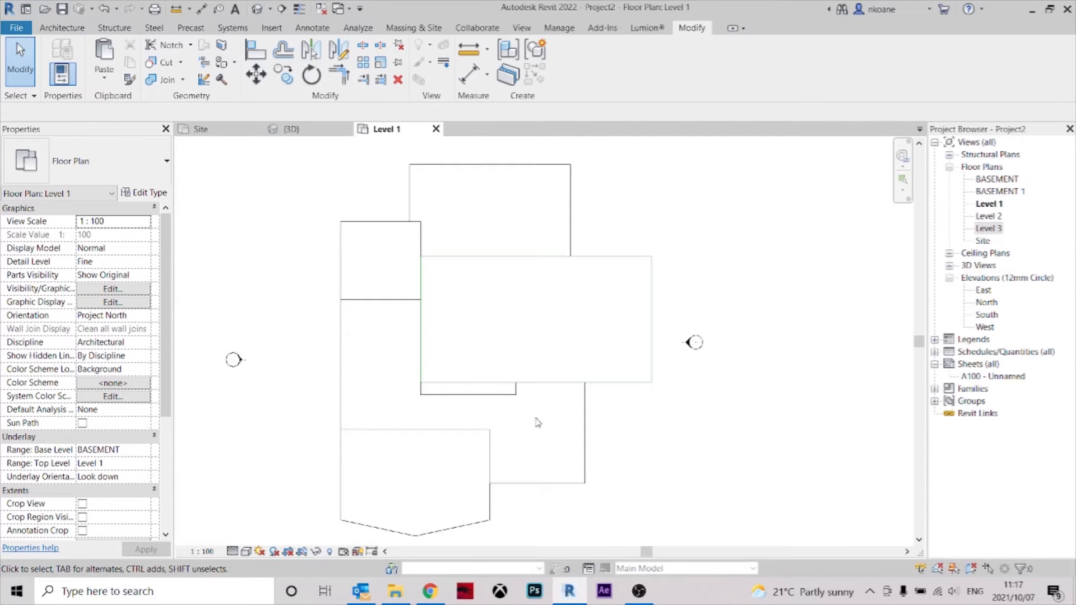
Start a floor on Level 1 and pick the outline lines around the west wing and the south-east block as its boundary.
{"action": "middle_click_drag", "start_coordinate": [537, 443], "coordinate": [547, 419]}
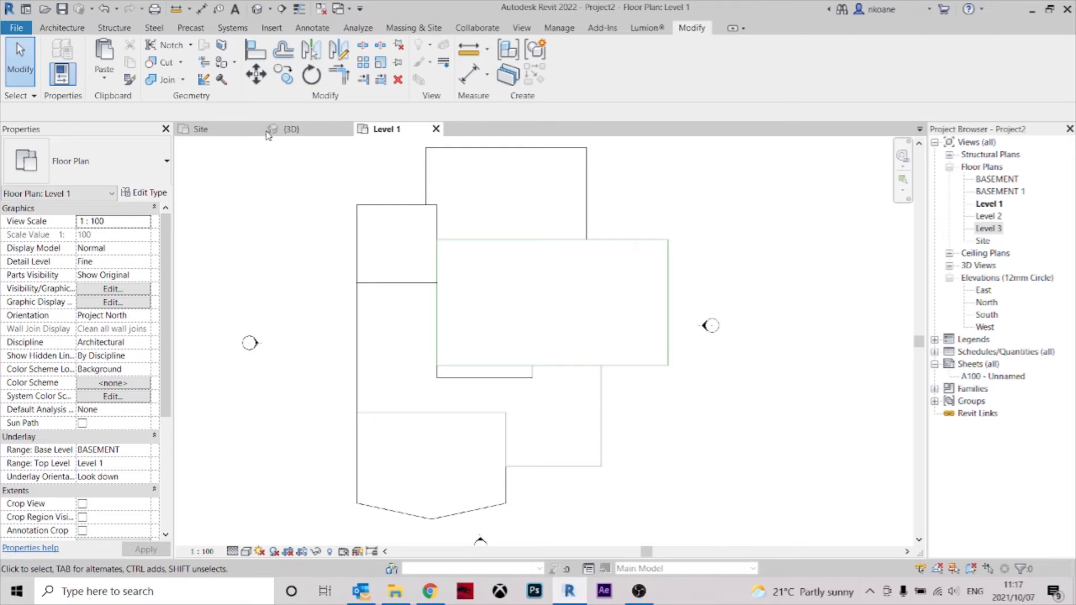
{"action": "left_click", "coordinate": [66, 31]}
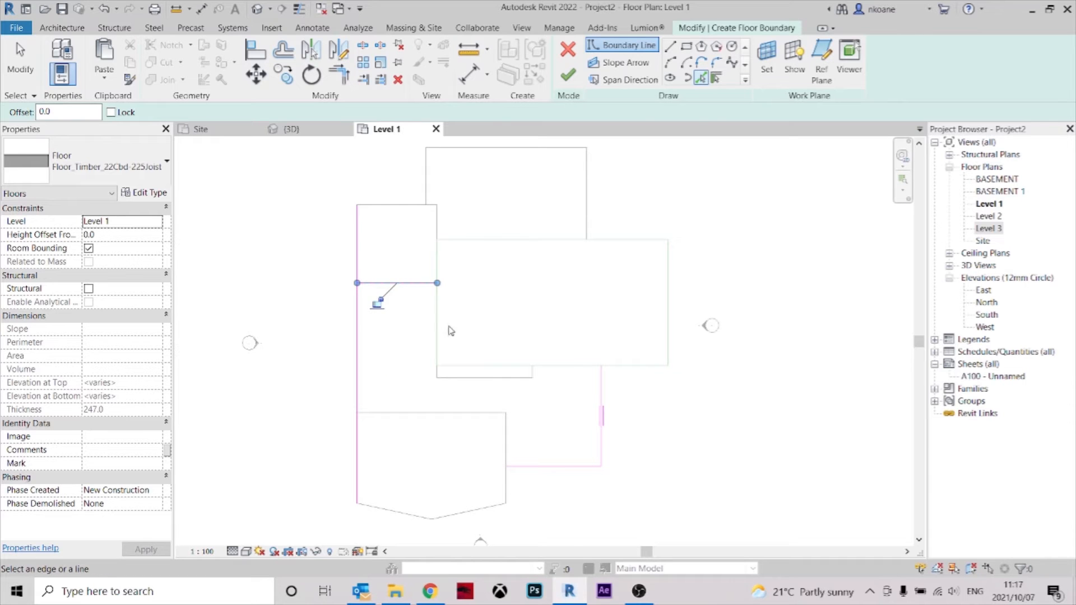
{"action": "scroll", "coordinate": [519, 381], "scroll_direction": "up", "scroll_amount": 3}
{"action": "scroll", "coordinate": [607, 320], "scroll_direction": "down", "scroll_amount": 4}
{"action": "key", "text": "Escape"}
{"action": "key", "text": "Escape"}
{"action": "scroll", "coordinate": [605, 329], "scroll_direction": "up", "scroll_amount": 2}
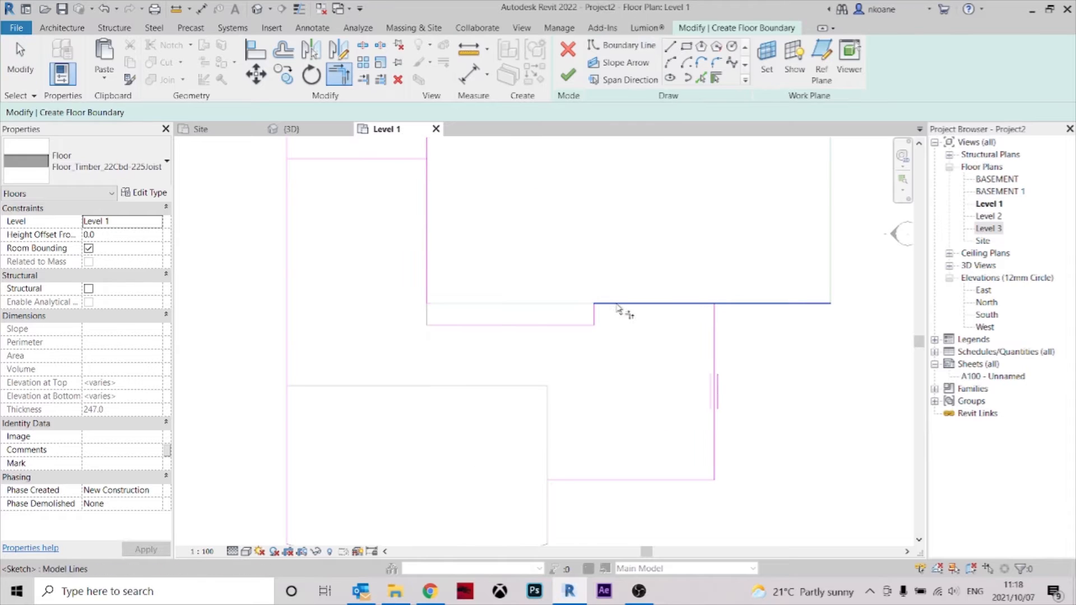
Trim the picked floor boundary lines into corners around the west wing and the south-east block.
{"action": "middle_click_drag", "start_coordinate": [542, 271], "coordinate": [607, 348]}
{"action": "left_click", "coordinate": [493, 262]}
{"action": "left_click", "coordinate": [355, 245]}
{"action": "scroll", "coordinate": [355, 245], "scroll_direction": "down", "scroll_amount": 2}
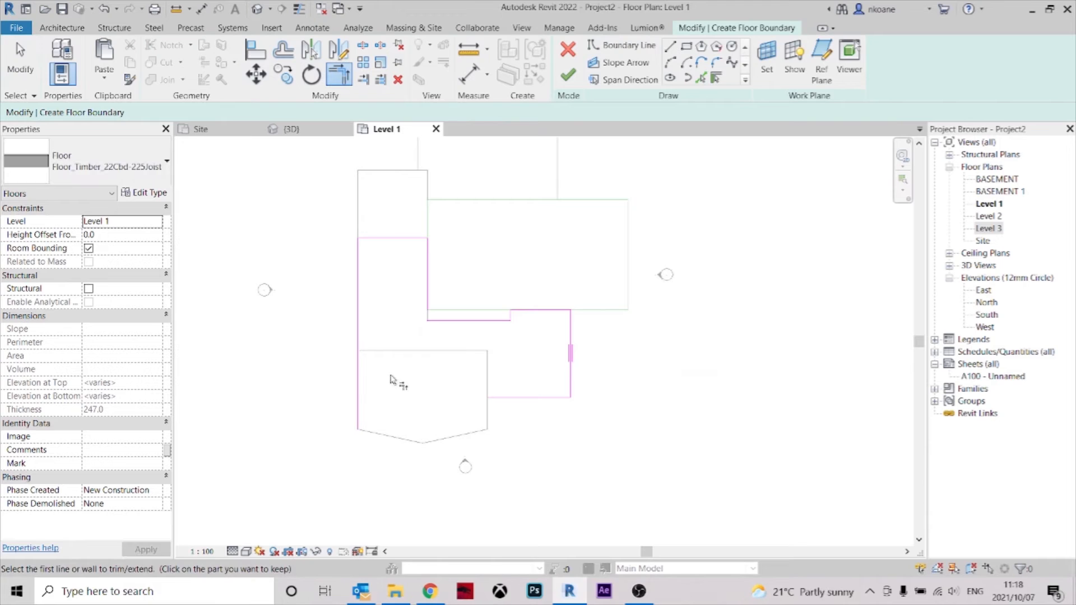
Pick the outline lines of the pointed southern end to add them to the Level 1 floor boundary.
{"action": "scroll", "coordinate": [444, 418], "scroll_direction": "up", "scroll_amount": 2}
{"action": "middle_click_drag", "start_coordinate": [444, 417], "coordinate": [509, 371]}
{"action": "left_click", "coordinate": [700, 78]}
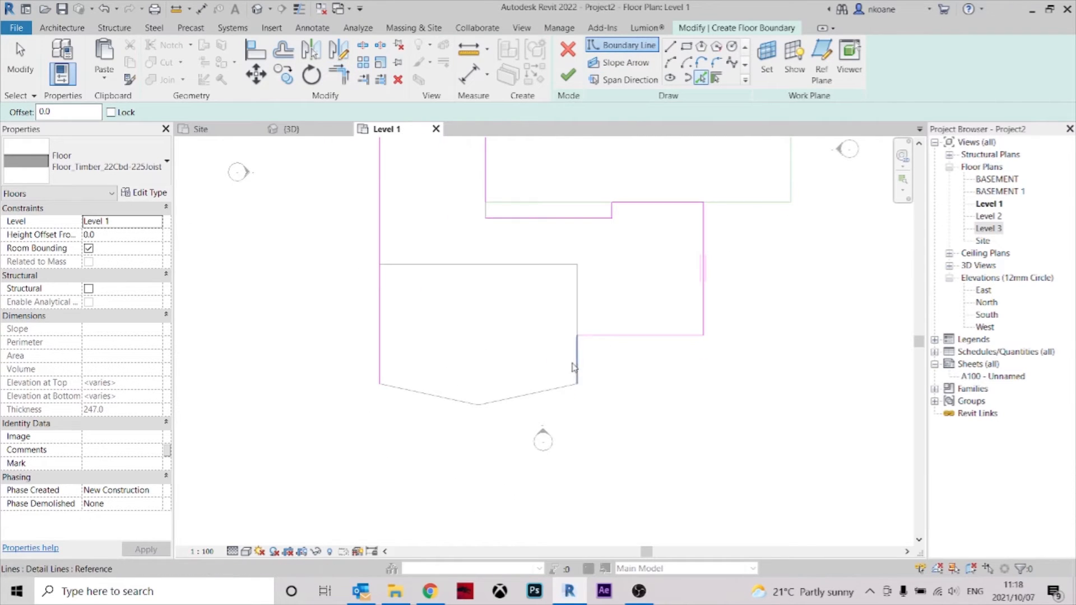
{"action": "middle_click_drag", "start_coordinate": [480, 361], "coordinate": [527, 382]}
{"action": "key", "text": "Escape"}
{"action": "key", "text": "Escape"}
{"action": "scroll", "coordinate": [539, 368], "scroll_direction": "down", "scroll_amount": 1}
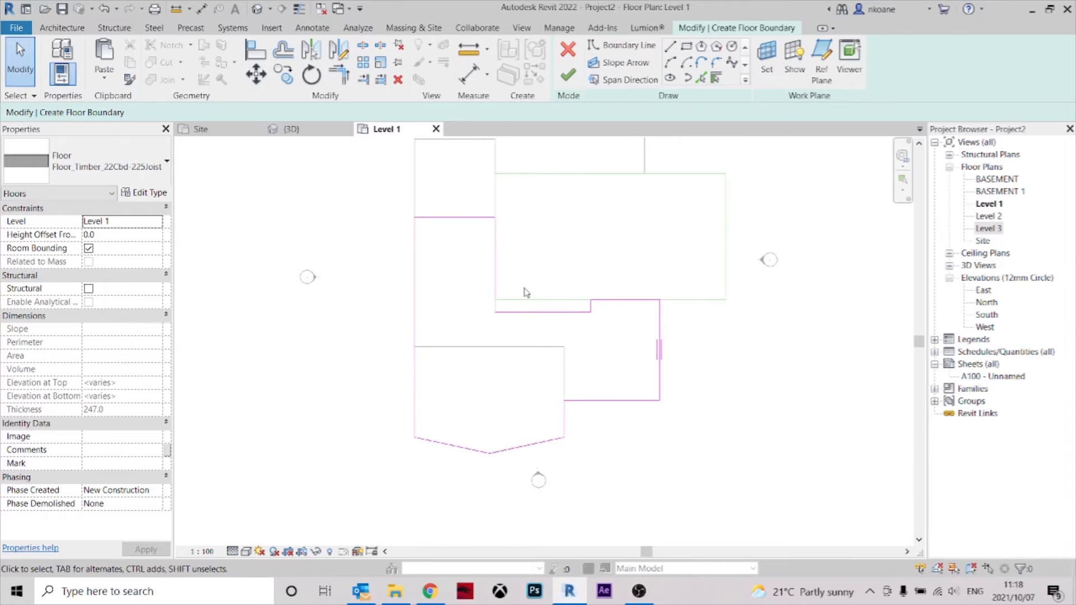
Close the gap at the boundary's inner corner by extending the west wing's east line, and finish the Level 1 floor.
{"action": "left_click", "coordinate": [565, 77]}
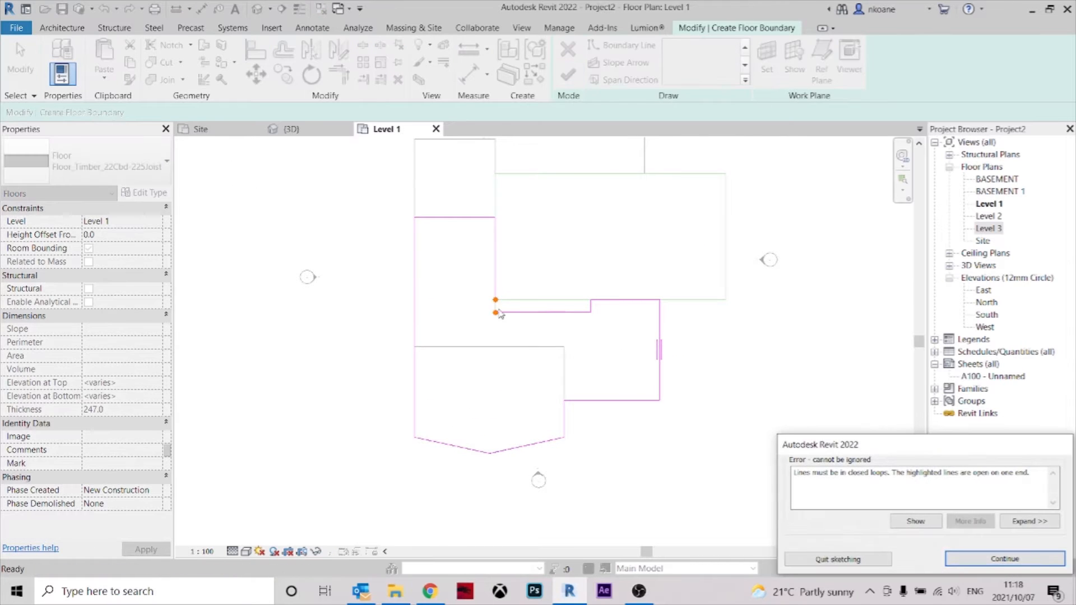
{"action": "key", "text": "Escape"}
{"action": "left_click", "coordinate": [498, 288]}
{"action": "left_click_drag", "start_coordinate": [495, 300], "coordinate": [495, 312]}
{"action": "left_click", "coordinate": [553, 271]}
{"action": "left_click", "coordinate": [567, 78]}
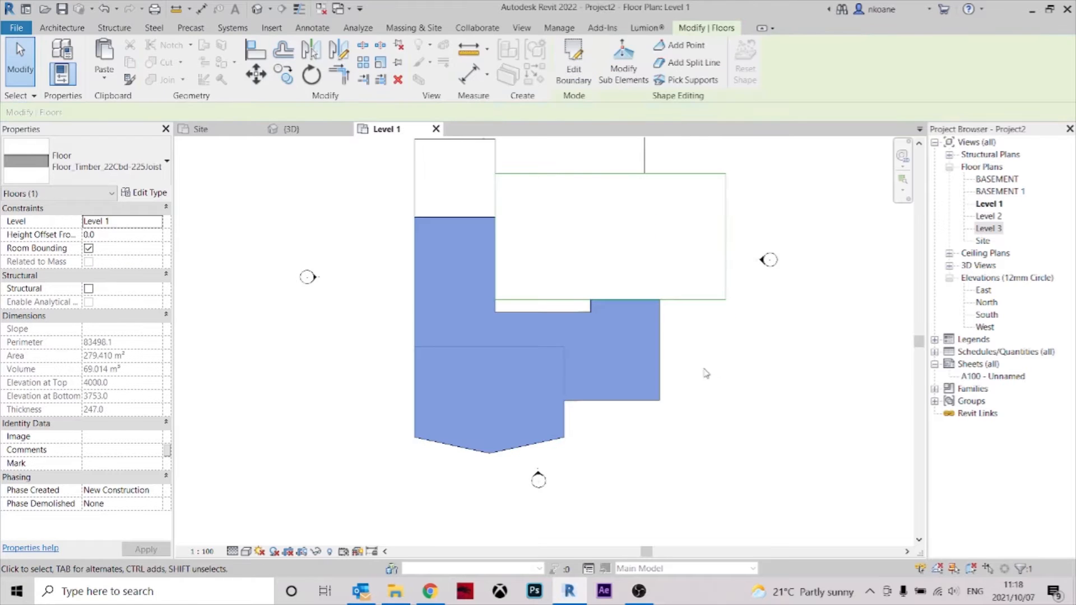
{"action": "left_click", "coordinate": [478, 255]}
Examine in 3D how the Level 1 floor sits against the terrain, the road and the basement floors.
{"action": "left_click", "coordinate": [334, 130]}
{"action": "middle_click_drag", "start_coordinate": [594, 353], "coordinate": [572, 365], "text": "shift"}
{"action": "middle_click_drag", "start_coordinate": [588, 305], "coordinate": [605, 442], "text": "shift"}
{"action": "scroll", "coordinate": [597, 360], "scroll_direction": "down", "scroll_amount": 3}
{"action": "middle_click_drag", "start_coordinate": [598, 358], "coordinate": [563, 386], "text": "shift"}
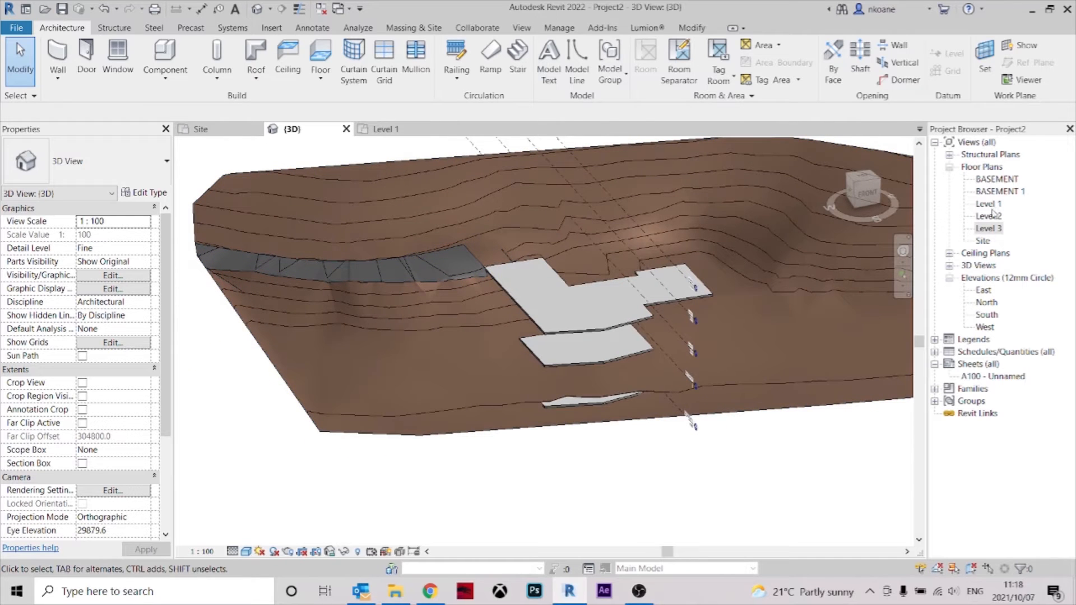
{"action": "left_click", "coordinate": [988, 216]}
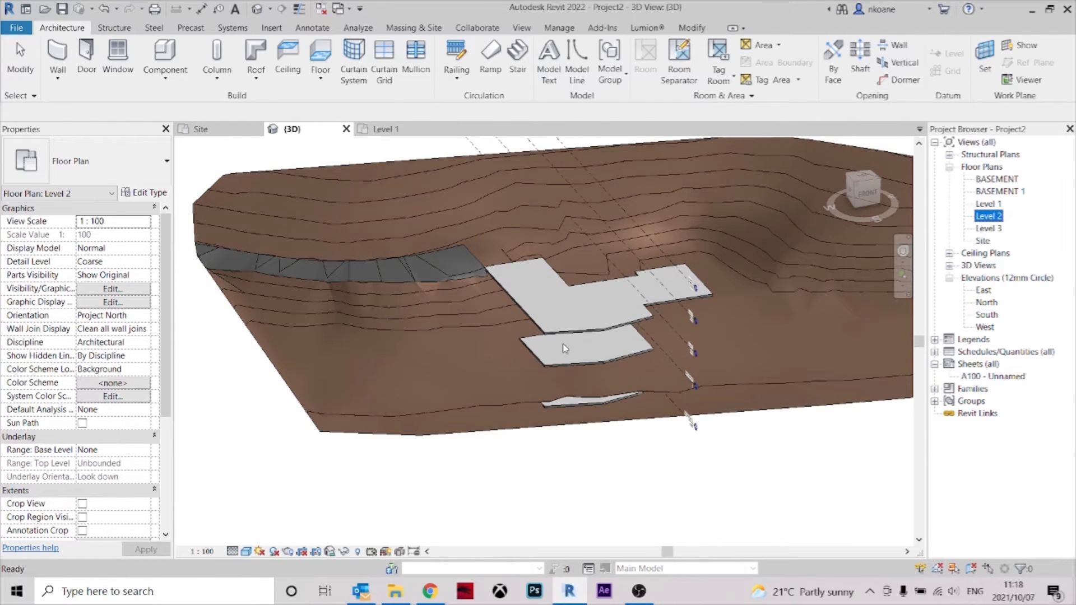
{"action": "left_click", "coordinate": [641, 347]}
{"action": "middle_click_drag", "start_coordinate": [707, 338], "coordinate": [774, 398], "text": "shift"}
{"action": "scroll", "coordinate": [510, 269], "scroll_direction": "up", "scroll_amount": 2}
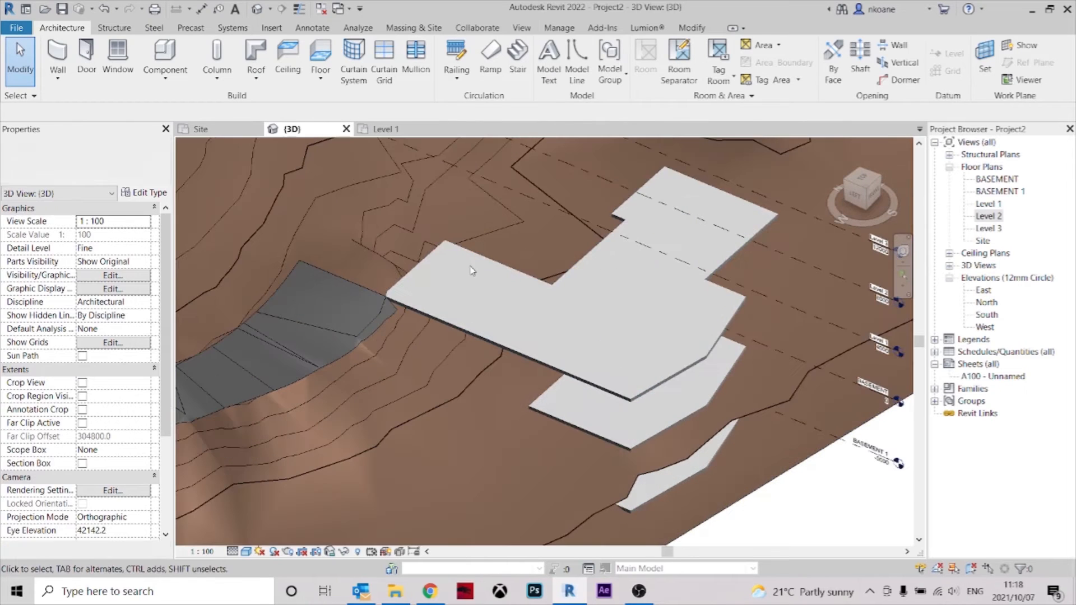
Edit the Level 1 floor boundary so its north edge extends to the far edge of the north-west block.
{"action": "left_click", "coordinate": [460, 252]}
{"action": "left_click", "coordinate": [460, 252]}
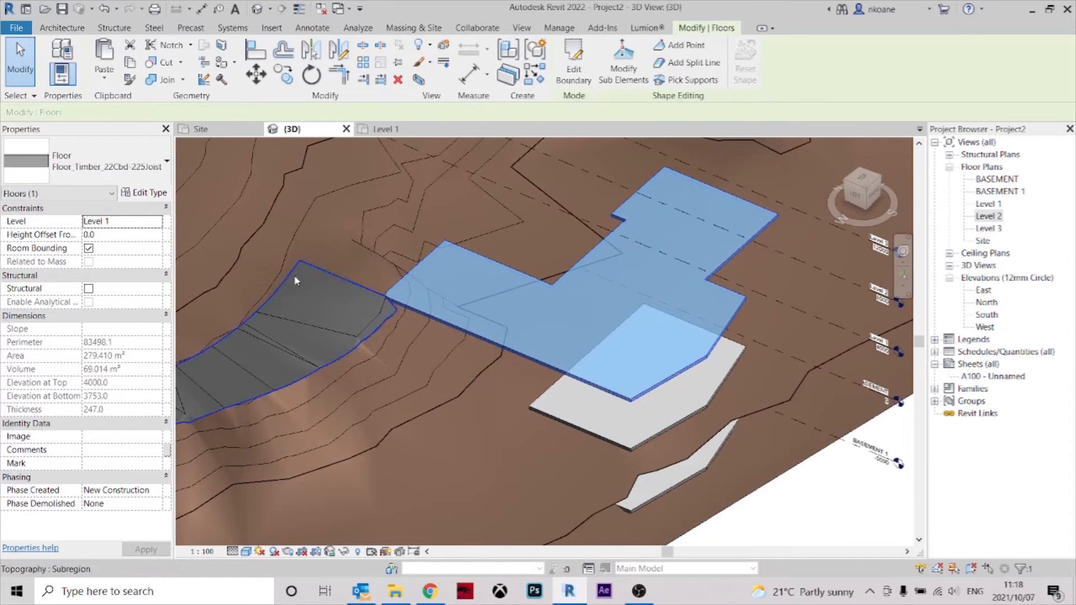
{"action": "double_click", "coordinate": [433, 254]}
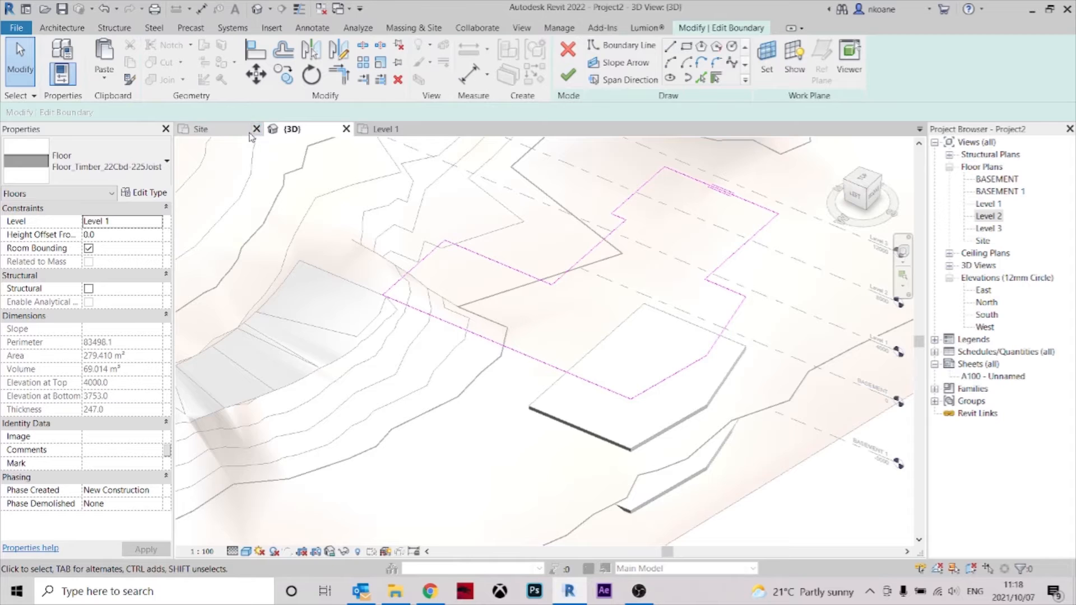
{"action": "left_click", "coordinate": [375, 133]}
{"action": "scroll", "coordinate": [470, 217], "scroll_direction": "up", "scroll_amount": 1}
{"action": "middle_click_drag", "start_coordinate": [469, 217], "coordinate": [475, 332]}
{"action": "left_click_drag", "start_coordinate": [467, 331], "coordinate": [466, 241]}
{"action": "left_click", "coordinate": [568, 75]}
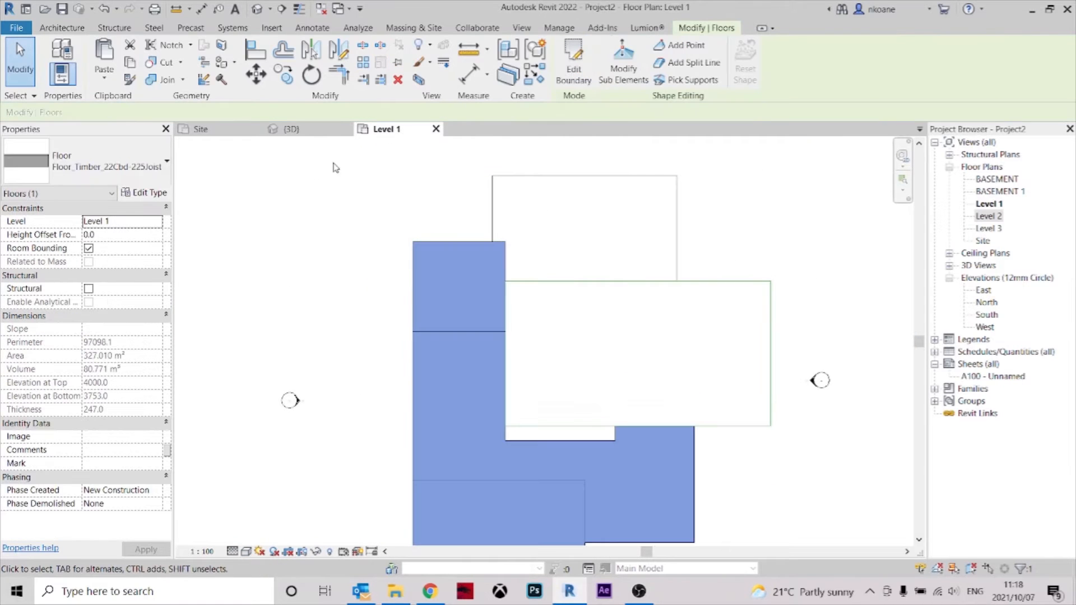
Check the extended floor against the road and terrain in 3D, and compare the Level 1 and Level 2 plans.
{"action": "left_click", "coordinate": [294, 129]}
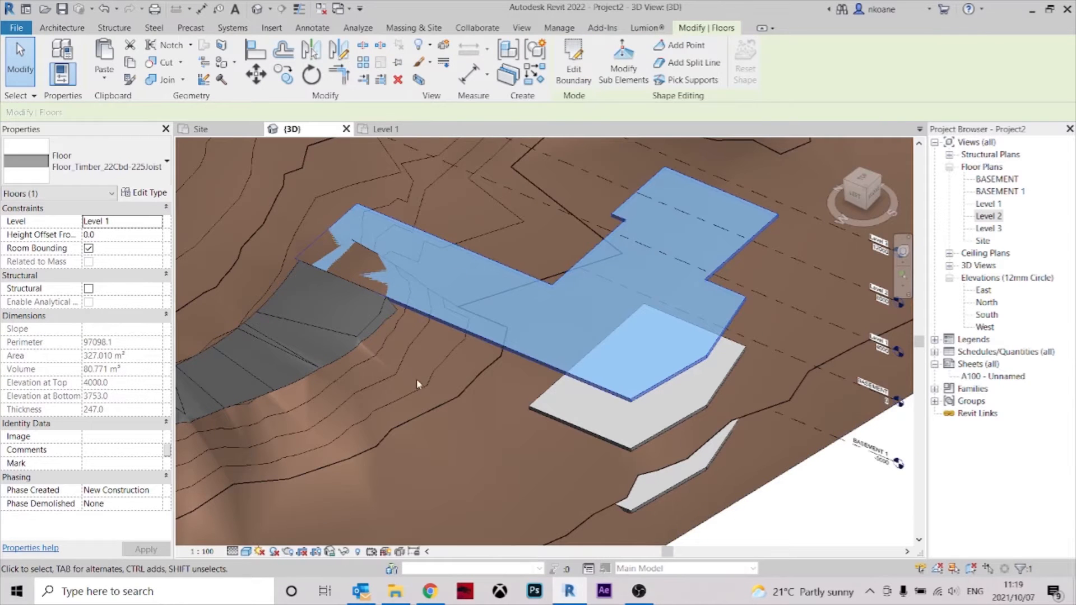
{"action": "left_click", "coordinate": [416, 380]}
{"action": "middle_click_drag", "start_coordinate": [442, 388], "coordinate": [644, 426], "text": "shift"}
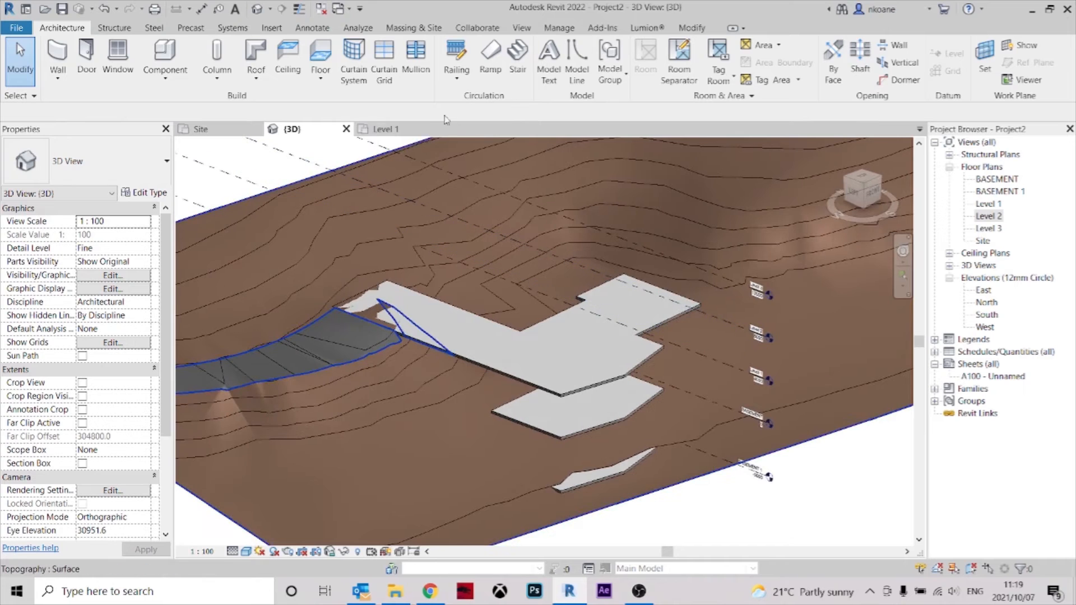
{"action": "left_click", "coordinate": [392, 130]}
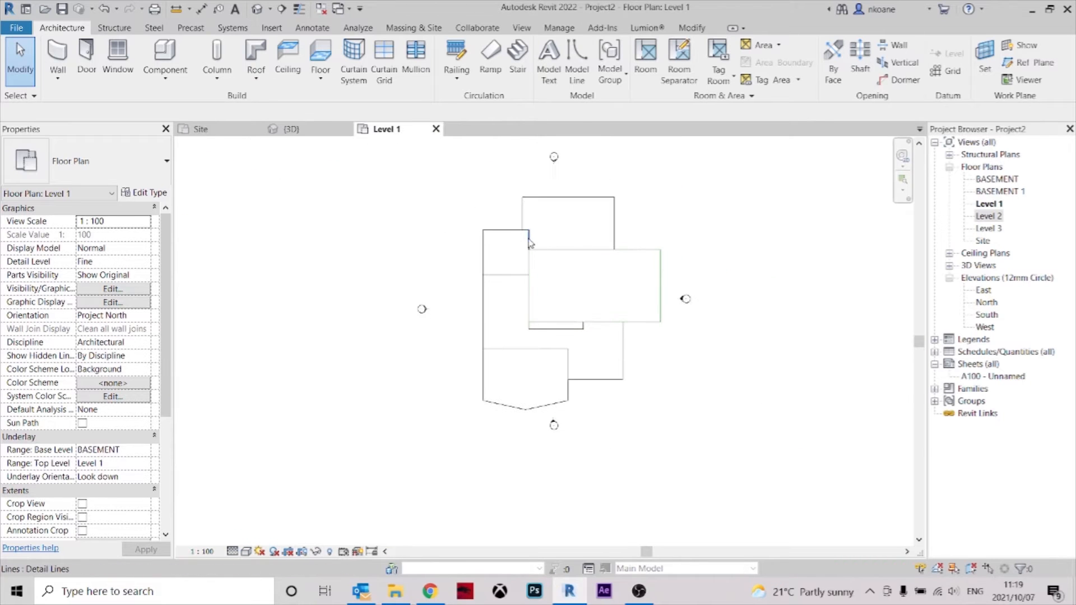
{"action": "double_click", "coordinate": [991, 215]}
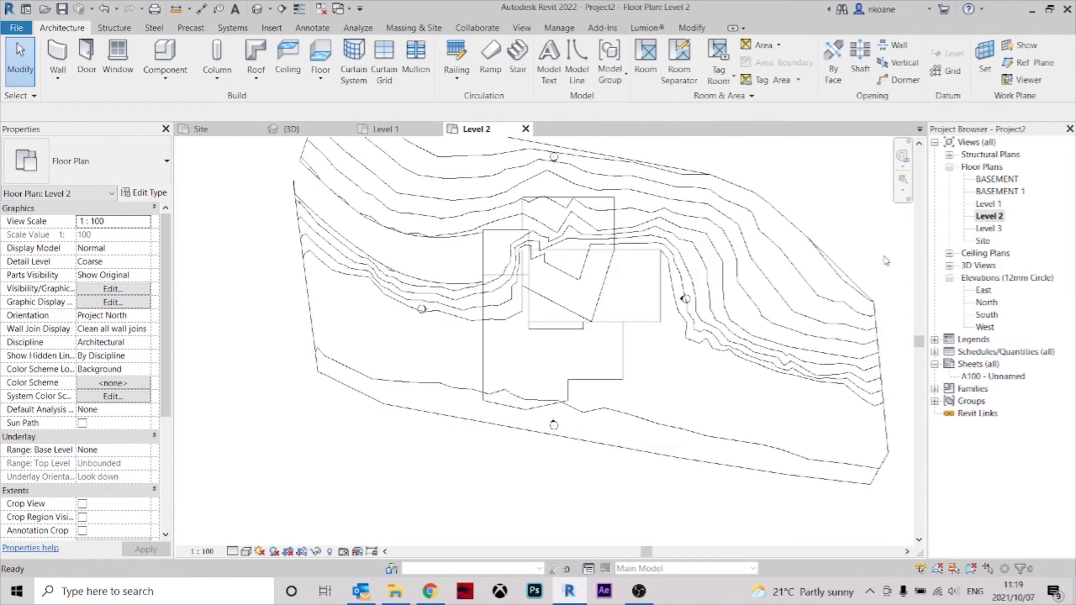
{"action": "scroll", "coordinate": [575, 238], "scroll_direction": "up", "scroll_amount": 3}
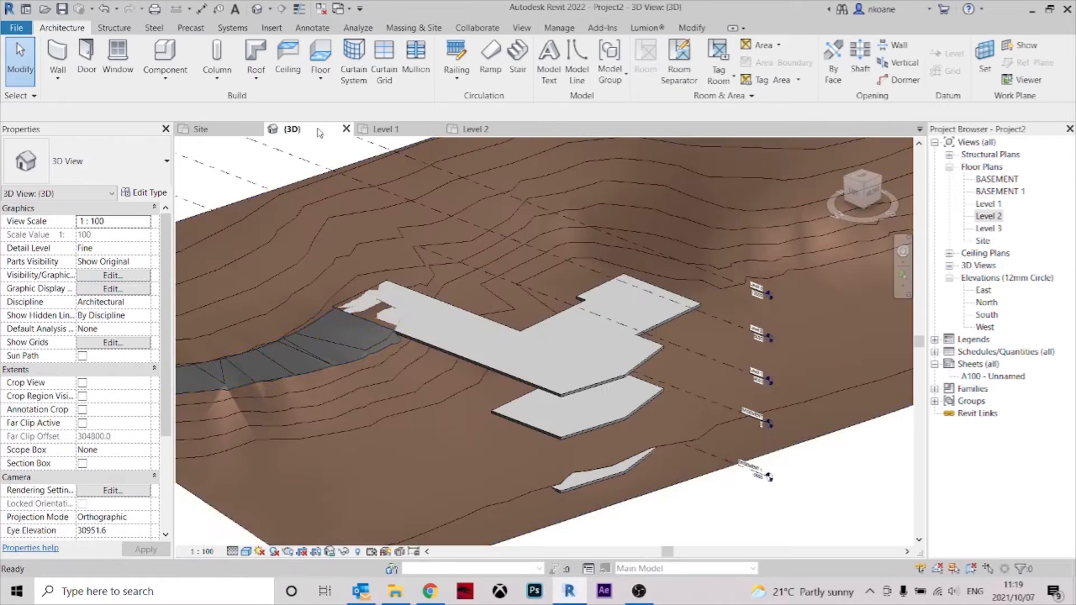
{"action": "left_click", "coordinate": [291, 129]}
{"action": "middle_click_drag", "start_coordinate": [560, 347], "coordinate": [605, 348], "text": "shift"}
{"action": "scroll", "coordinate": [312, 337], "scroll_direction": "up", "scroll_amount": 2}
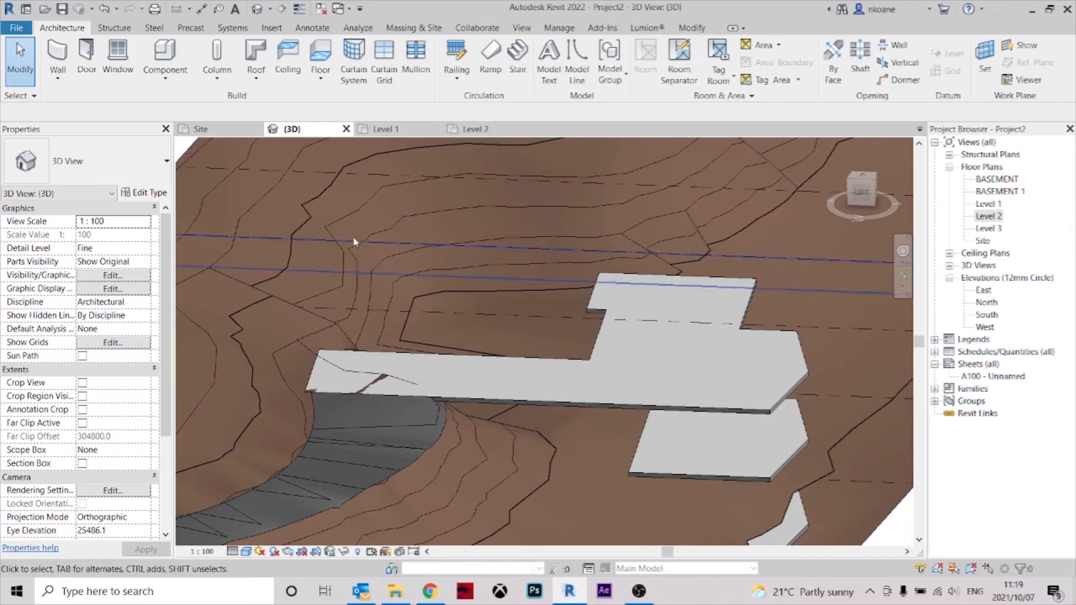
Start a second floor on Level 1 and pick the northern block's outline lines as its boundary.
{"action": "left_click", "coordinate": [386, 129]}
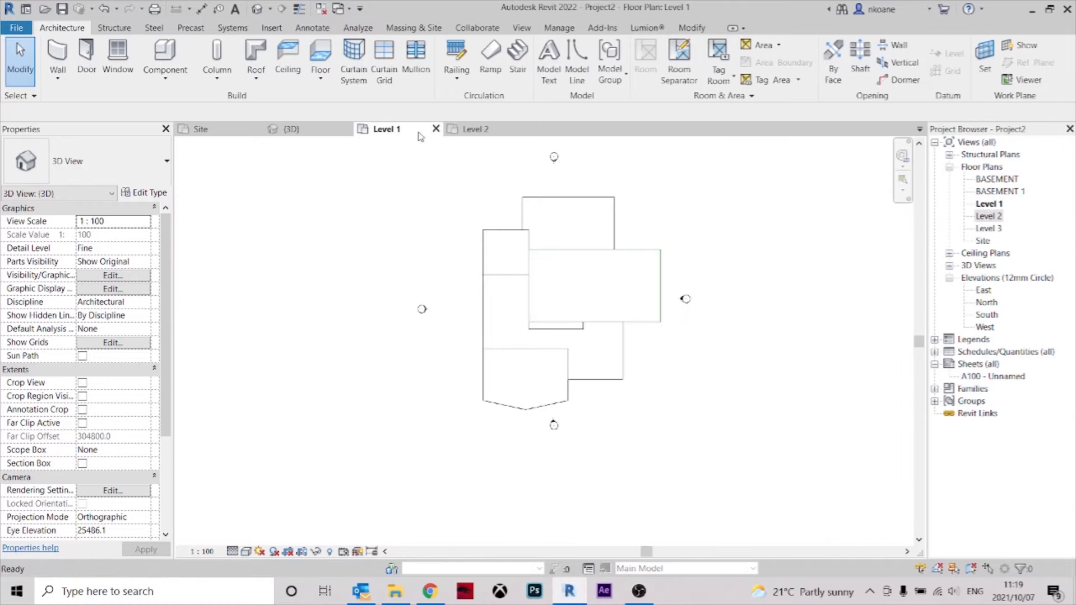
{"action": "scroll", "coordinate": [558, 230], "scroll_direction": "up", "scroll_amount": 2}
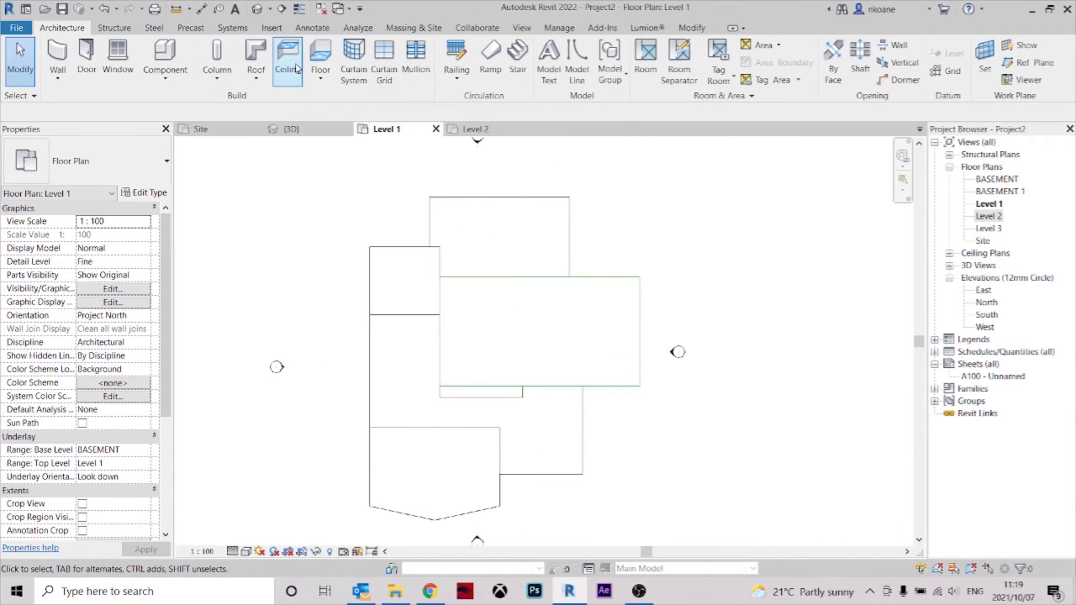
{"action": "left_click", "coordinate": [321, 58]}
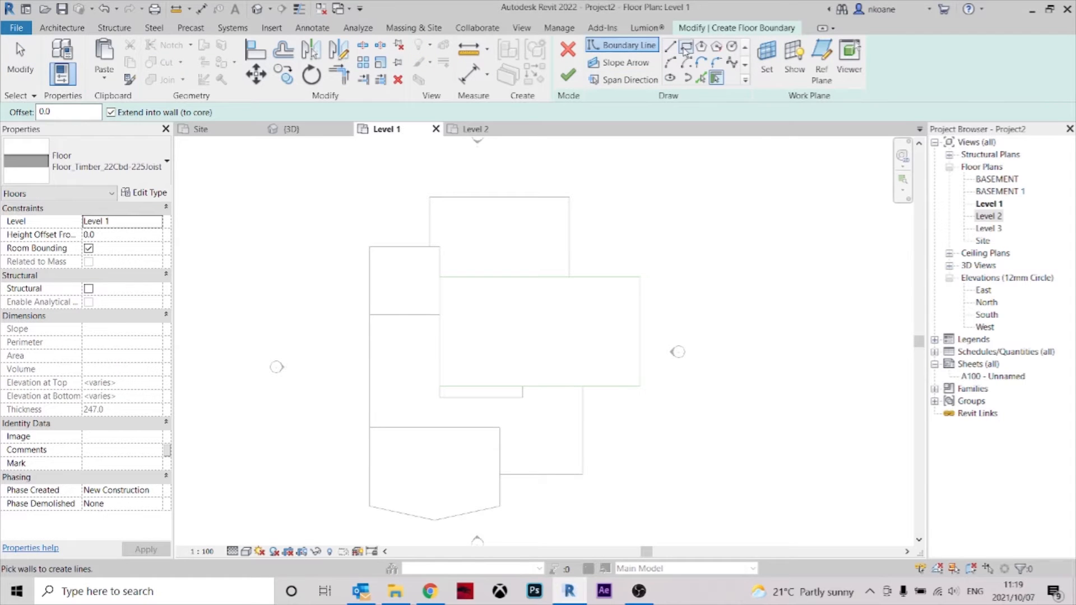
{"action": "scroll", "coordinate": [573, 234], "scroll_direction": "up", "scroll_amount": 1}
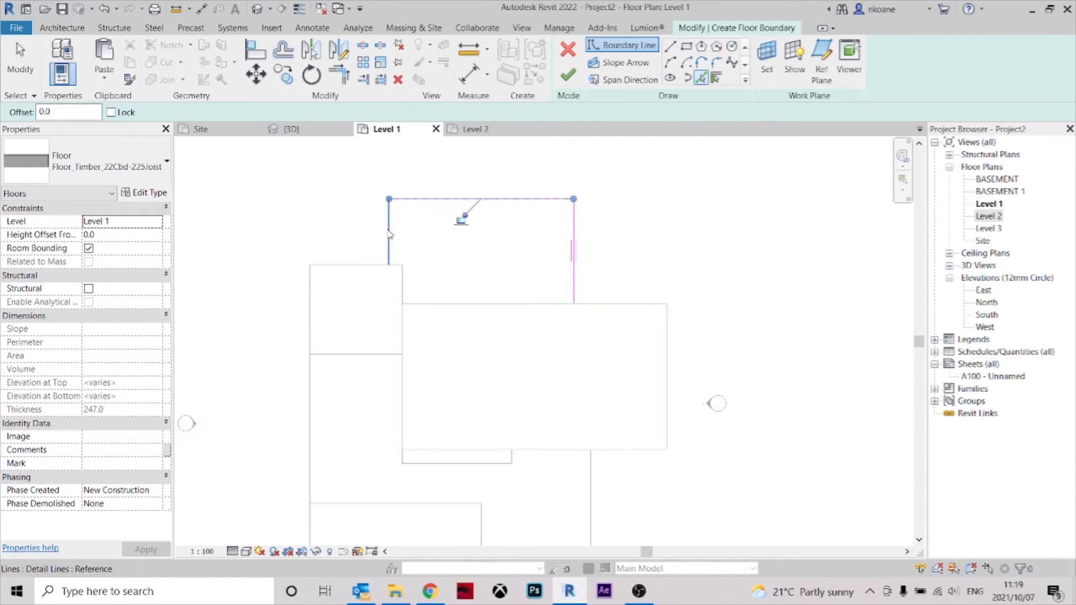
{"action": "scroll", "coordinate": [381, 284], "scroll_direction": "up", "scroll_amount": 1}
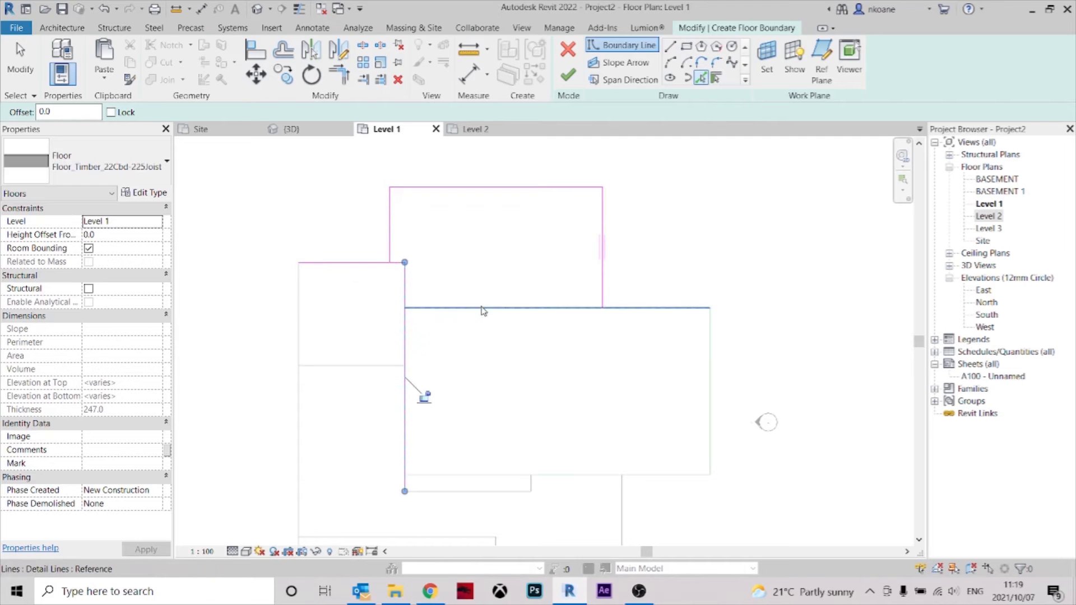
Trim the northern block's boundary lines into a closed loop and finish the floor.
{"action": "key", "text": "t"}
{"action": "key", "text": "r"}
{"action": "left_click", "coordinate": [451, 308]}
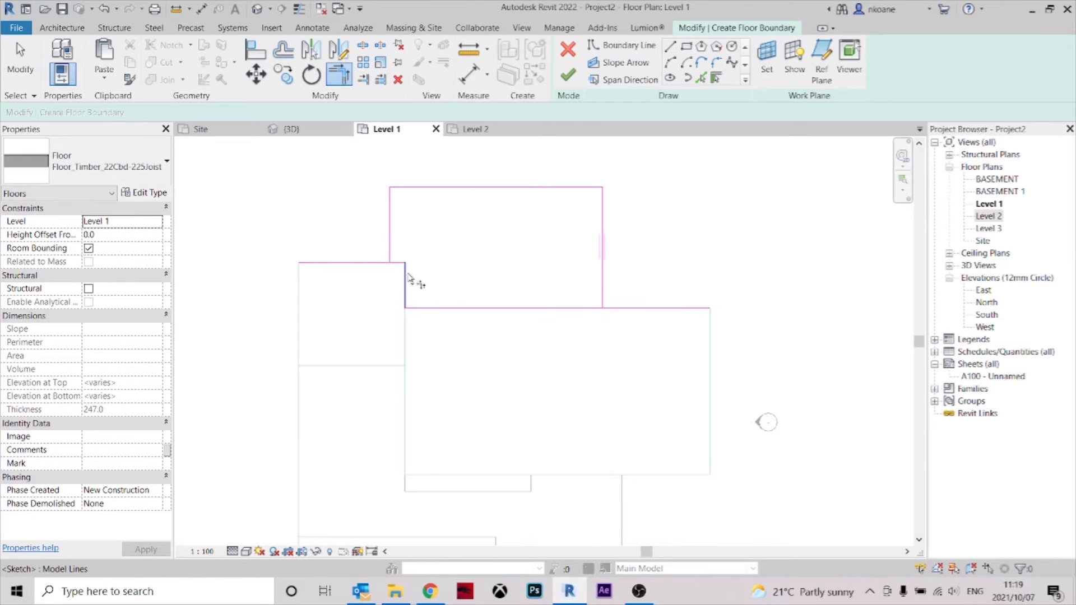
{"action": "left_click", "coordinate": [597, 303]}
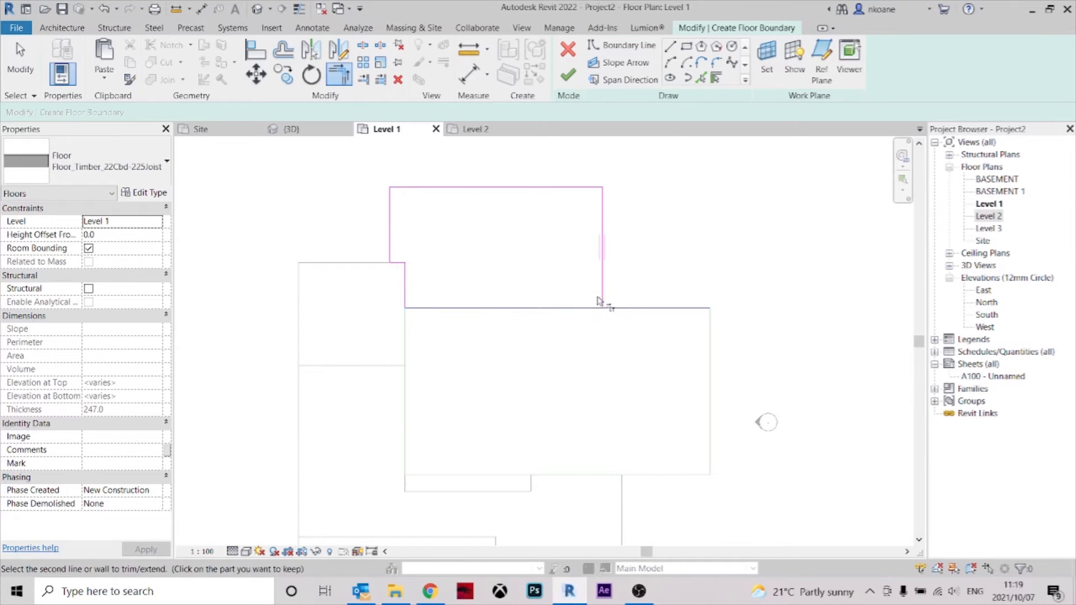
{"action": "key", "text": "Escape"}
{"action": "key", "text": "Escape"}
{"action": "scroll", "coordinate": [656, 276], "scroll_direction": "down", "scroll_amount": 3}
{"action": "left_click", "coordinate": [565, 78]}
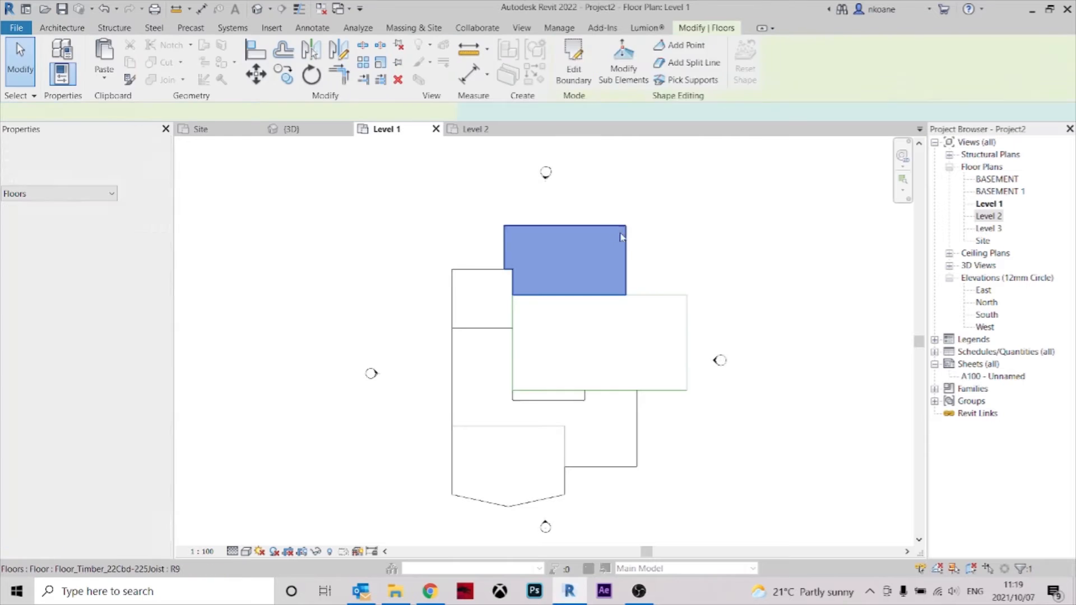
{"action": "key", "text": "Escape"}
Examine in 3D how the northern block's floor meets the terrain and the end of the road.
{"action": "left_click", "coordinate": [314, 132]}
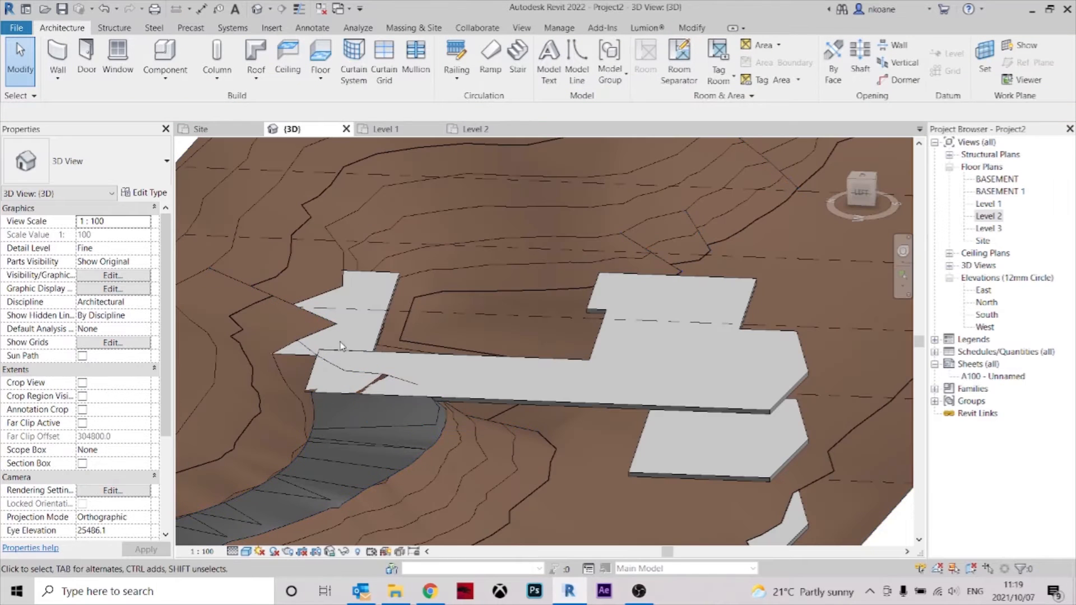
{"action": "scroll", "coordinate": [506, 298], "scroll_direction": "up", "scroll_amount": 2}
{"action": "scroll", "coordinate": [506, 298], "scroll_direction": "up", "scroll_amount": 3}
{"action": "scroll", "coordinate": [502, 365], "scroll_direction": "down", "scroll_amount": 4}
{"action": "middle_click_drag", "start_coordinate": [704, 378], "coordinate": [617, 336], "text": "shift"}
{"action": "left_click", "coordinate": [664, 316]}
{"action": "key", "text": "Escape"}
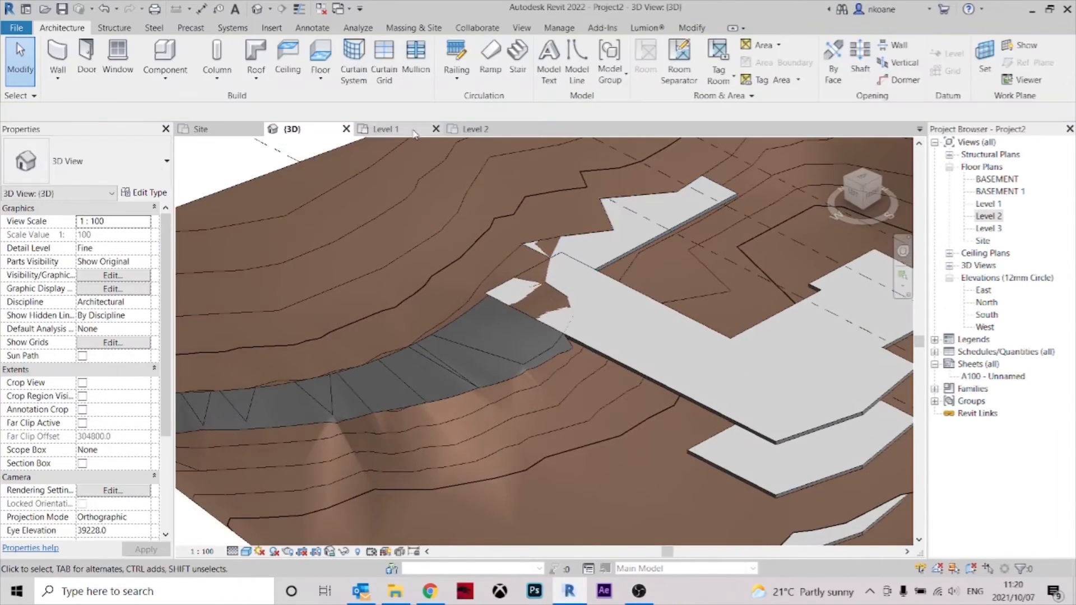
Start a floor on Level 2 and sketch a rectangular boundary over the northern block's outline.
{"action": "left_click", "coordinate": [476, 129]}
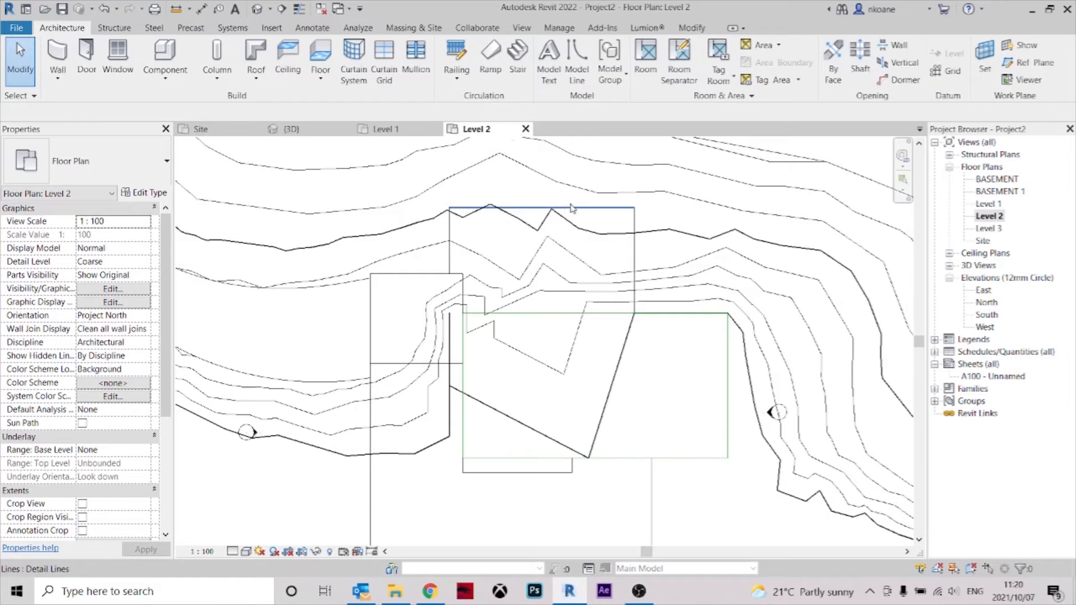
{"action": "scroll", "coordinate": [531, 219], "scroll_direction": "down", "scroll_amount": 5}
{"action": "scroll", "coordinate": [538, 222], "scroll_direction": "up", "scroll_amount": 3}
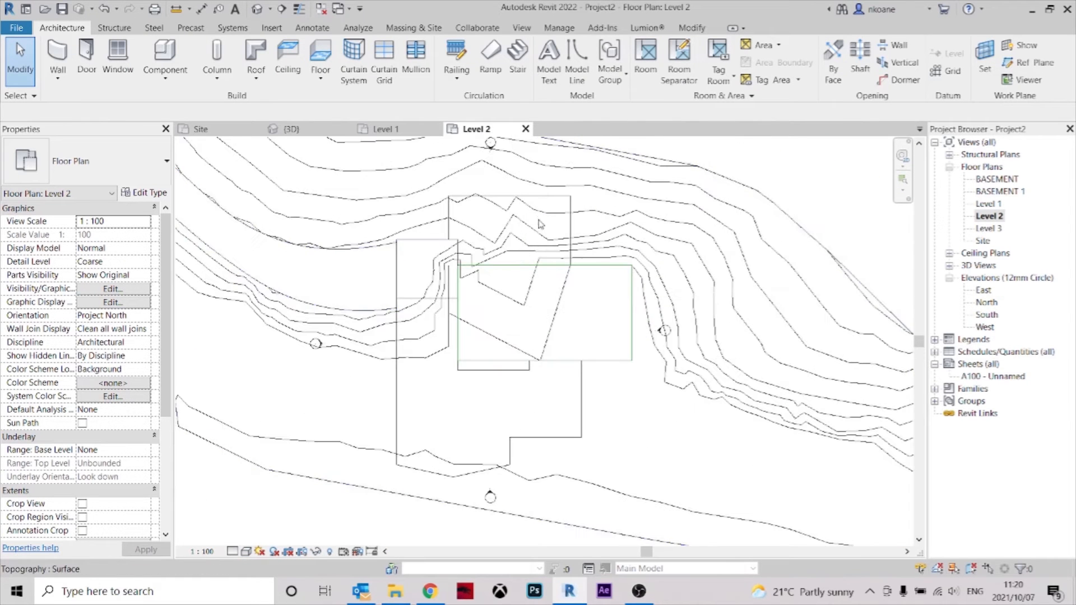
{"action": "left_click", "coordinate": [321, 55]}
{"action": "left_click", "coordinate": [685, 46]}
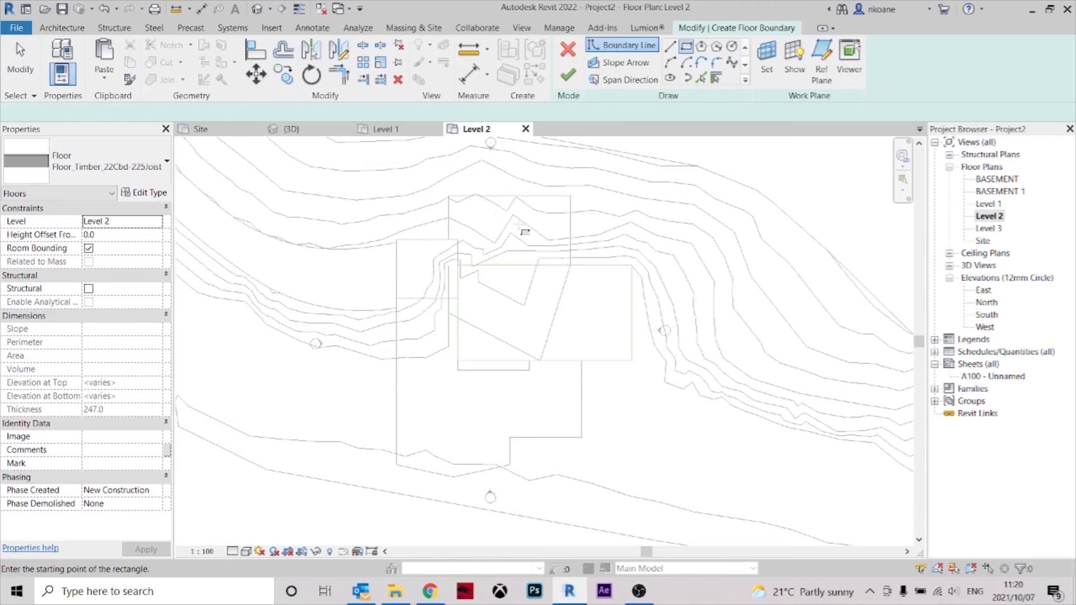
{"action": "scroll", "coordinate": [554, 205], "scroll_direction": "up", "scroll_amount": 3}
{"action": "left_click", "coordinate": [648, 178]}
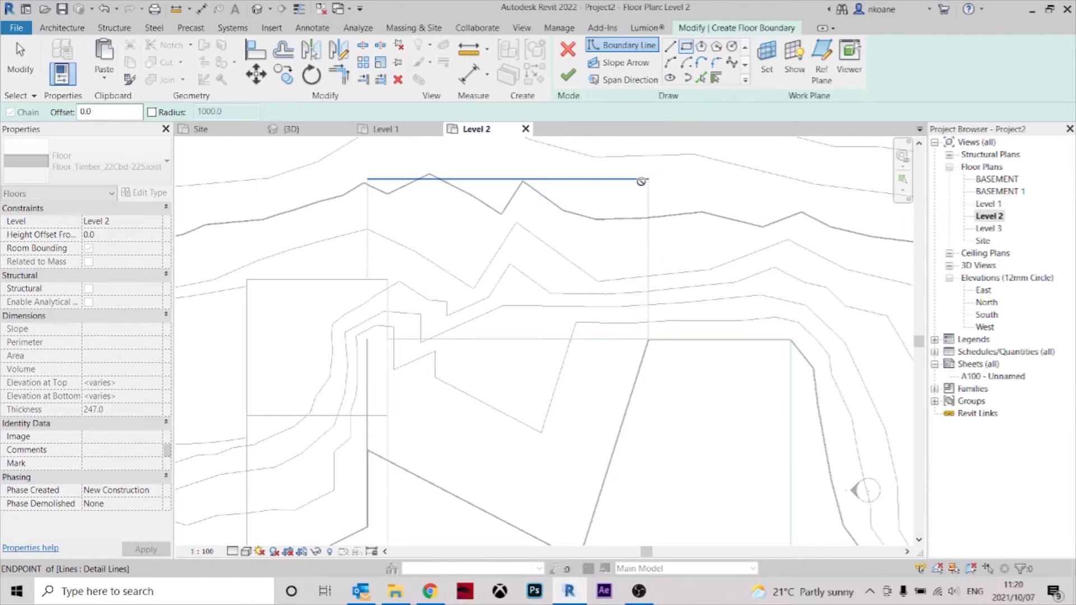
{"action": "left_click", "coordinate": [367, 339]}
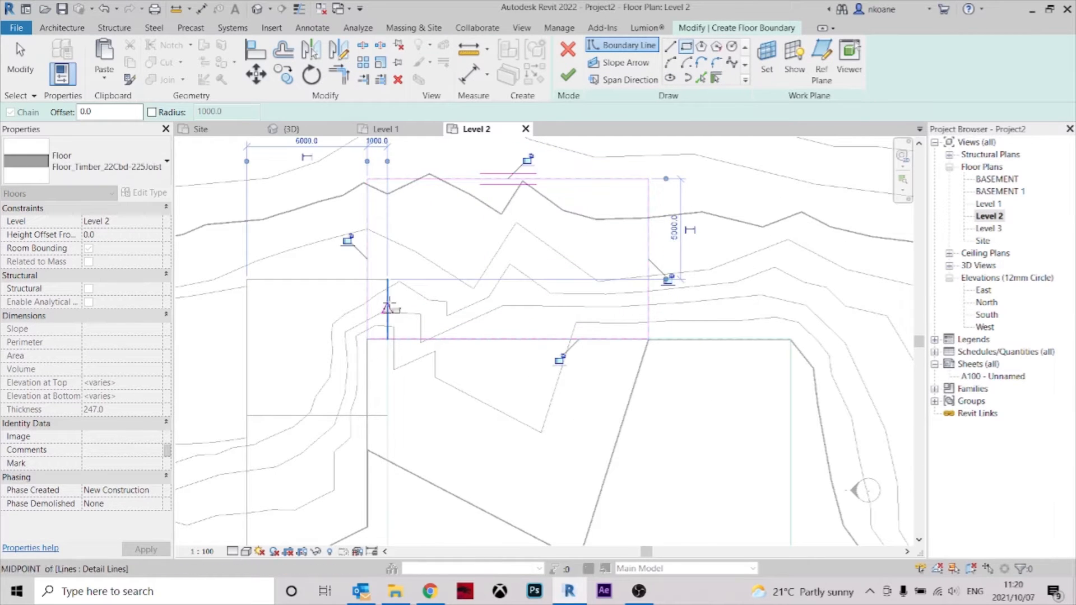
Notch the southwest corner of the northern block's boundary around the adjoining western block and finish the Level 2 floor.
{"action": "left_click", "coordinate": [387, 279]}
{"action": "left_click", "coordinate": [319, 375]}
{"action": "key", "text": "Escape"}
{"action": "key", "text": "Escape"}
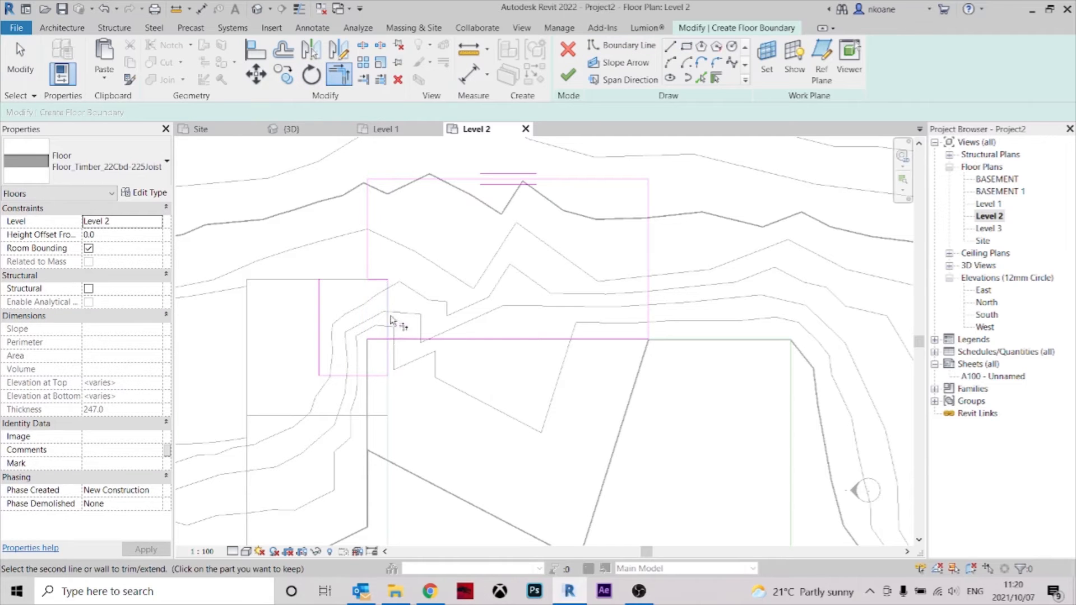
{"action": "left_click_drag", "start_coordinate": [315, 341], "coordinate": [315, 339]}
{"action": "key", "text": "Delete"}
{"action": "scroll", "coordinate": [448, 257], "scroll_direction": "down", "scroll_amount": 2}
{"action": "middle_click_drag", "start_coordinate": [457, 263], "coordinate": [509, 226]}
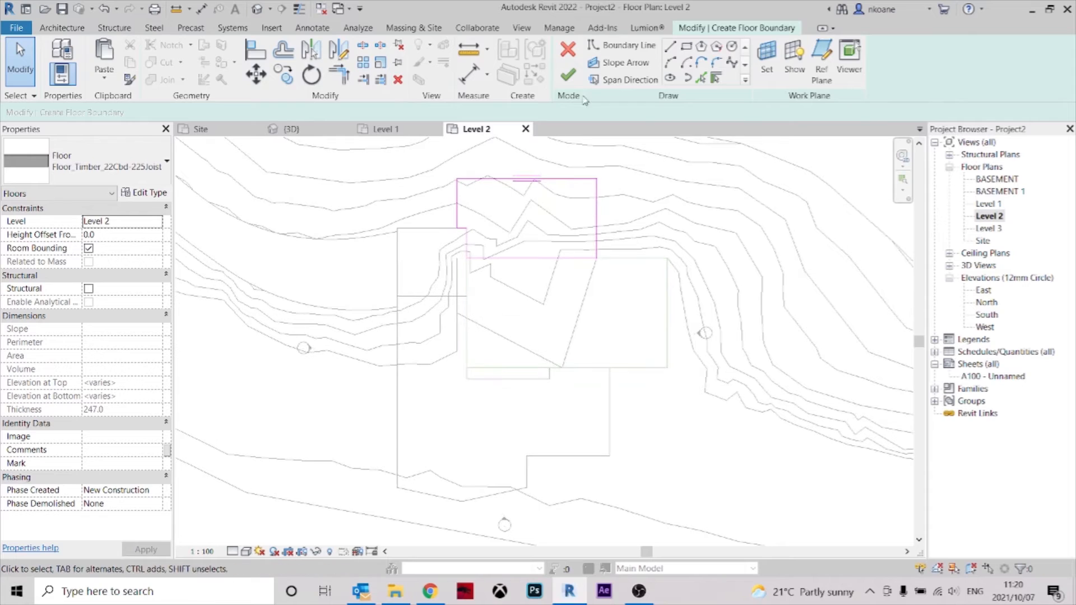
{"action": "left_click", "coordinate": [568, 78]}
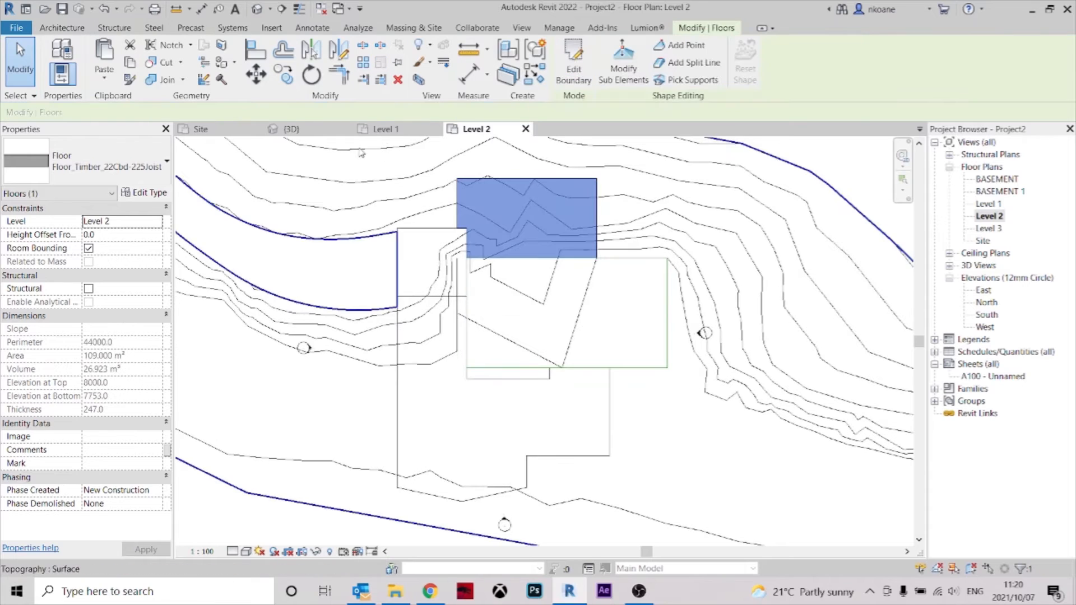
Examine in 3D how the northern block's Level 2 floor sits above the terrain and the lower floors.
{"action": "left_click", "coordinate": [327, 135]}
{"action": "middle_click_drag", "start_coordinate": [674, 360], "coordinate": [701, 301], "text": "shift"}
{"action": "middle_click_drag", "start_coordinate": [700, 301], "coordinate": [443, 376]}
{"action": "middle_click_drag", "start_coordinate": [443, 376], "coordinate": [649, 367], "text": "shift"}
{"action": "key", "text": "Escape"}
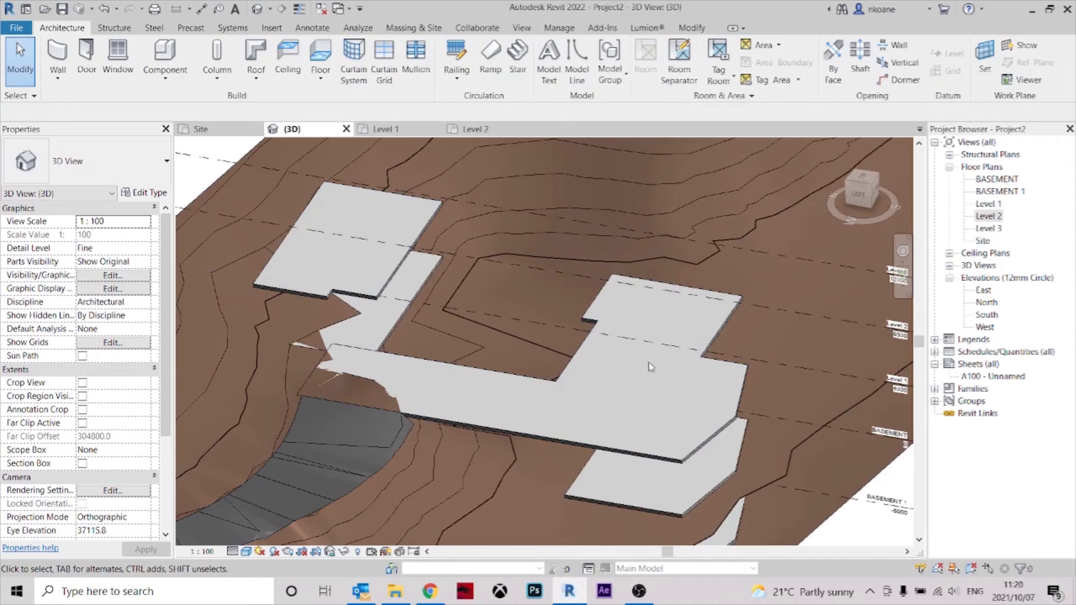
{"action": "scroll", "coordinate": [664, 330], "scroll_direction": "down", "scroll_amount": 3}
{"action": "middle_click_drag", "start_coordinate": [664, 330], "coordinate": [588, 292], "text": "shift"}
{"action": "middle_click_drag", "start_coordinate": [589, 291], "coordinate": [610, 286], "text": "shift"}
Copy the large main-block floor on Level 1 to the clipboard.
{"action": "left_click", "coordinate": [582, 349]}
{"action": "middle_click_drag", "start_coordinate": [583, 359], "coordinate": [665, 369], "text": "shift"}
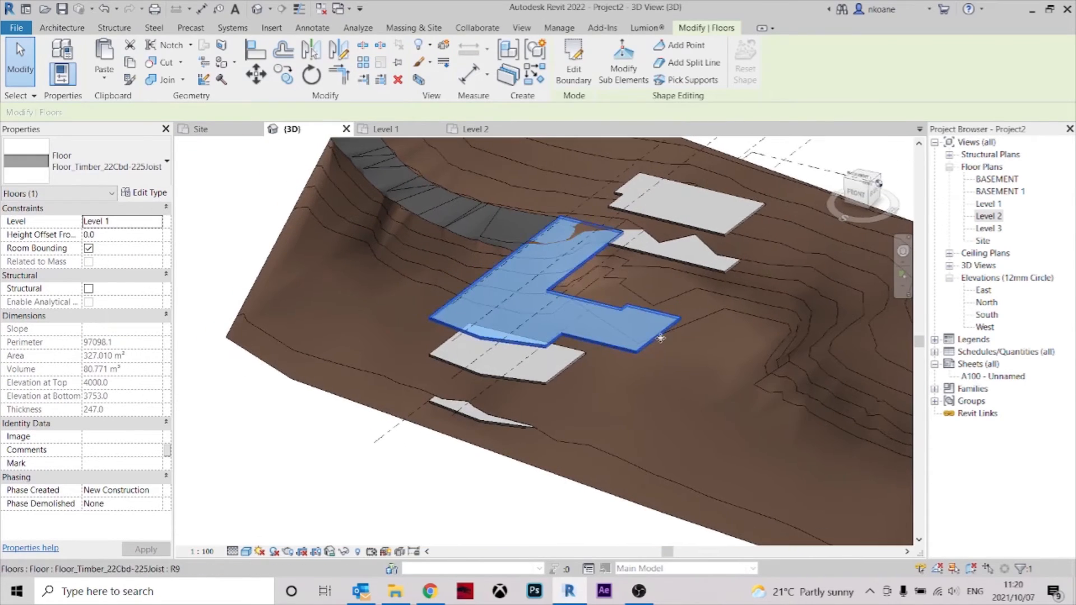
{"action": "key", "text": "Escape"}
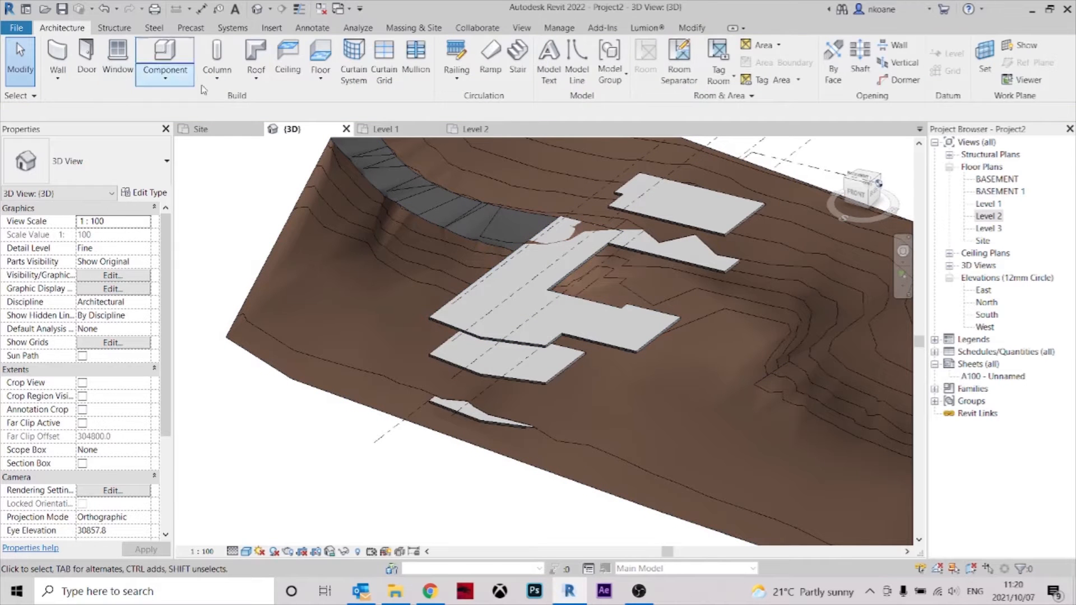
Try to paste the copied main-block floor into the model.
{"action": "left_click", "coordinate": [691, 28]}
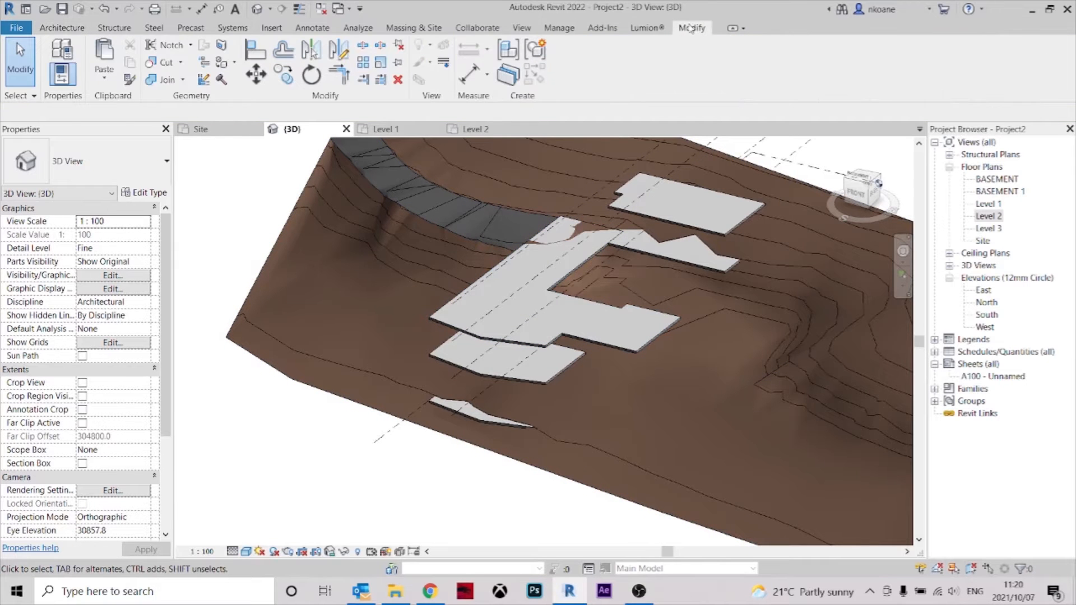
{"action": "left_click", "coordinate": [106, 81]}
{"action": "left_click", "coordinate": [185, 222]}
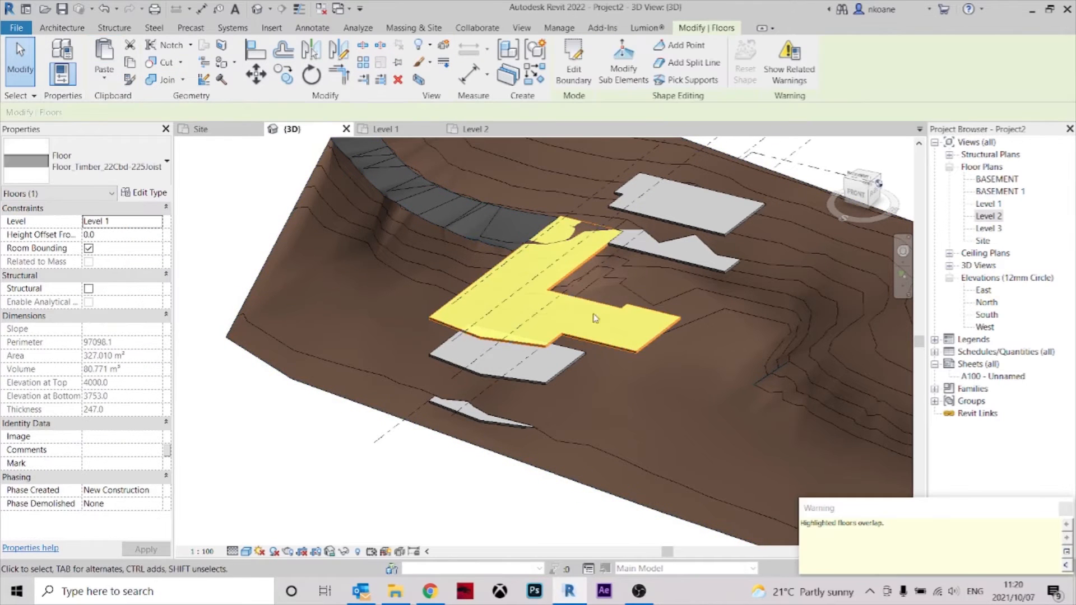
{"action": "left_click", "coordinate": [232, 256]}
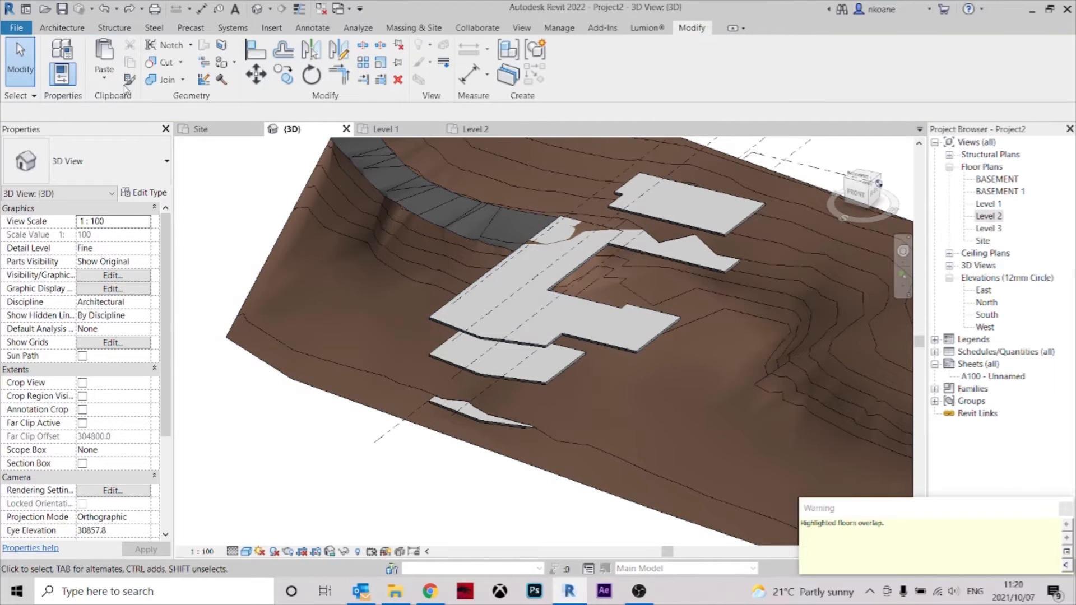
Paste the copied main-block floor aligned to Level 2.
{"action": "left_click", "coordinate": [104, 79]}
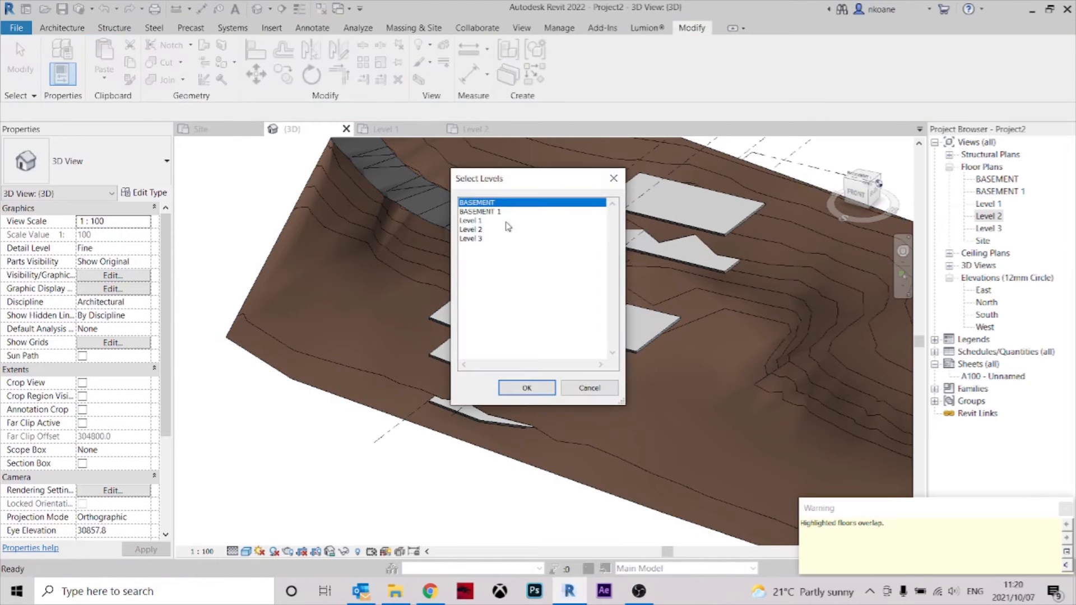
{"action": "left_click", "coordinate": [770, 336]}
{"action": "middle_click_drag", "start_coordinate": [621, 356], "coordinate": [574, 319], "text": "shift"}
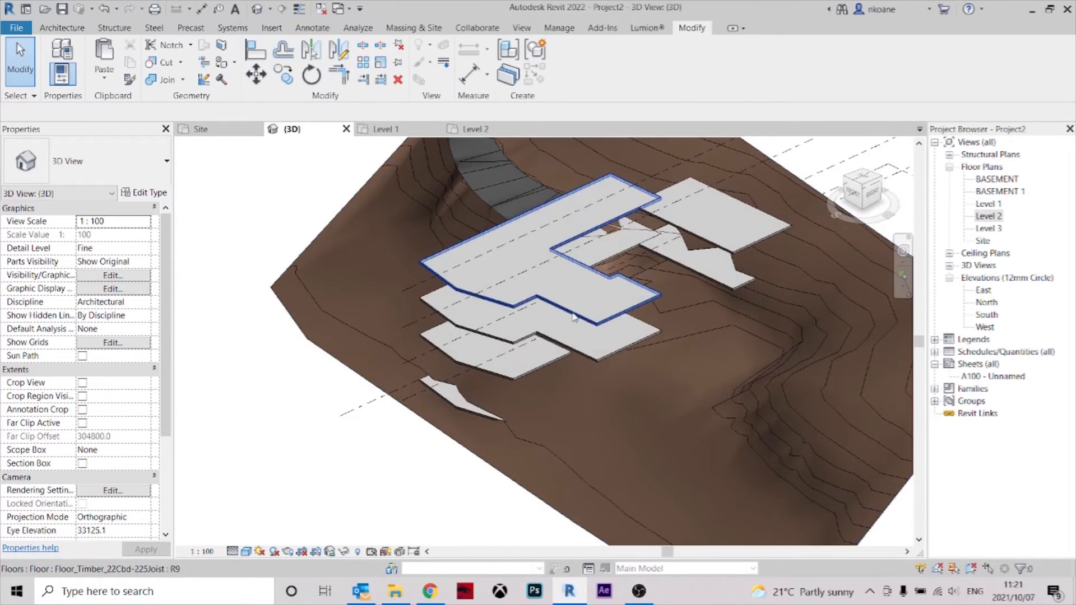
Edit the pasted Level 2 floor's boundary in plan, shifting the short southern vertical edge north so it spans about 3900 mm.
{"action": "left_click", "coordinate": [569, 314]}
{"action": "middle_click_drag", "start_coordinate": [498, 312], "coordinate": [644, 146], "text": "shift"}
{"action": "left_click", "coordinate": [577, 72]}
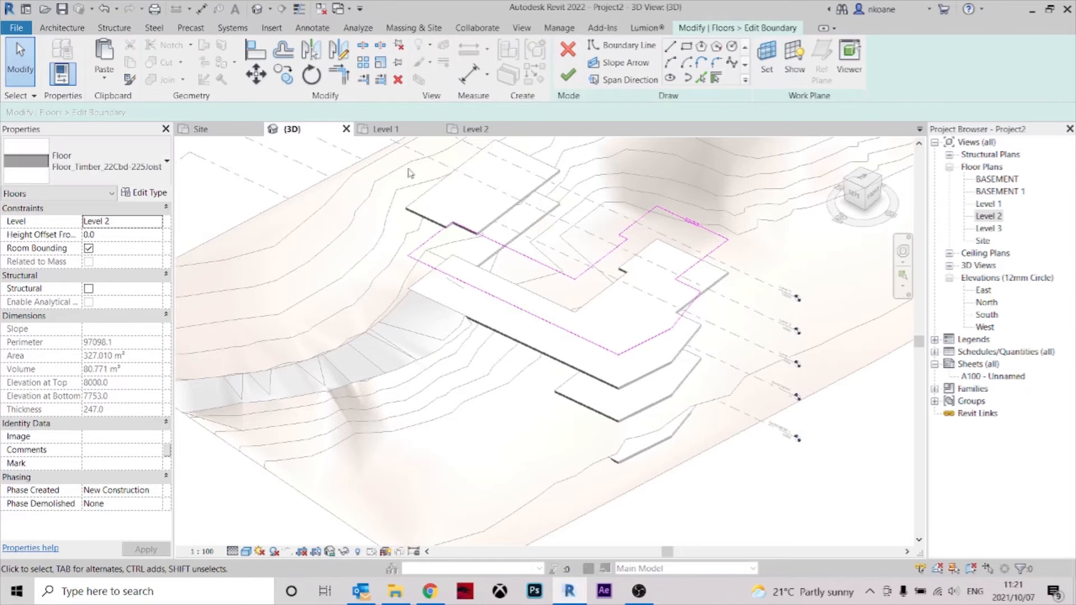
{"action": "scroll", "coordinate": [582, 392], "scroll_direction": "up", "scroll_amount": 3}
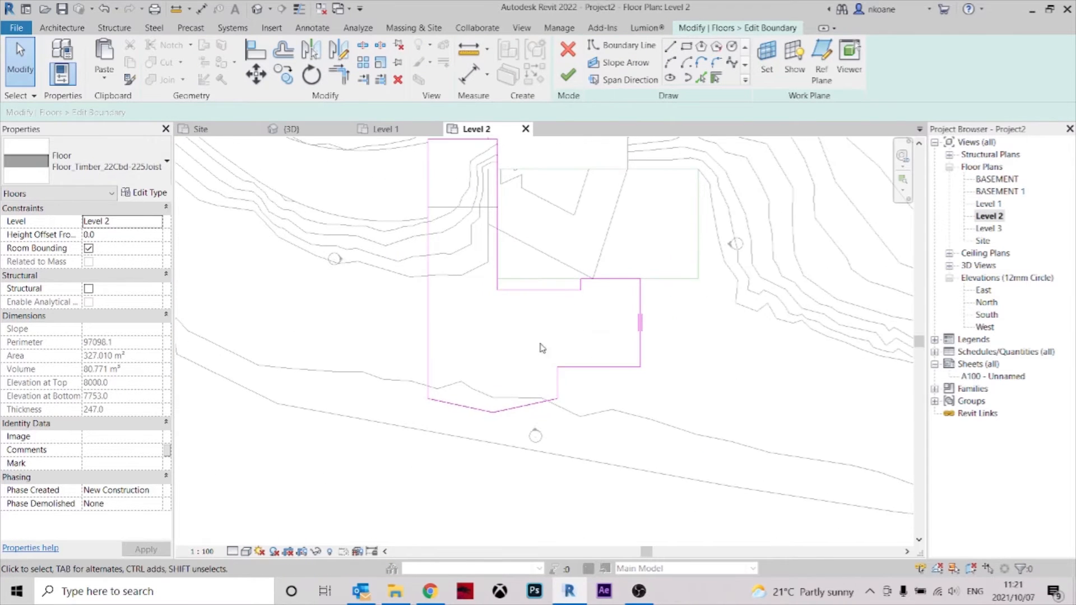
{"action": "scroll", "coordinate": [544, 430], "scroll_direction": "down", "scroll_amount": 2}
{"action": "scroll", "coordinate": [578, 355], "scroll_direction": "up", "scroll_amount": 2}
{"action": "key", "text": "Escape"}
{"action": "left_click", "coordinate": [574, 383]}
{"action": "left_click_drag", "start_coordinate": [572, 317], "coordinate": [574, 295]}
Sketch stepped boundary lines from the shifted edge west, south and across to the western edge, forming a recess.
{"action": "left_click", "coordinate": [670, 47]}
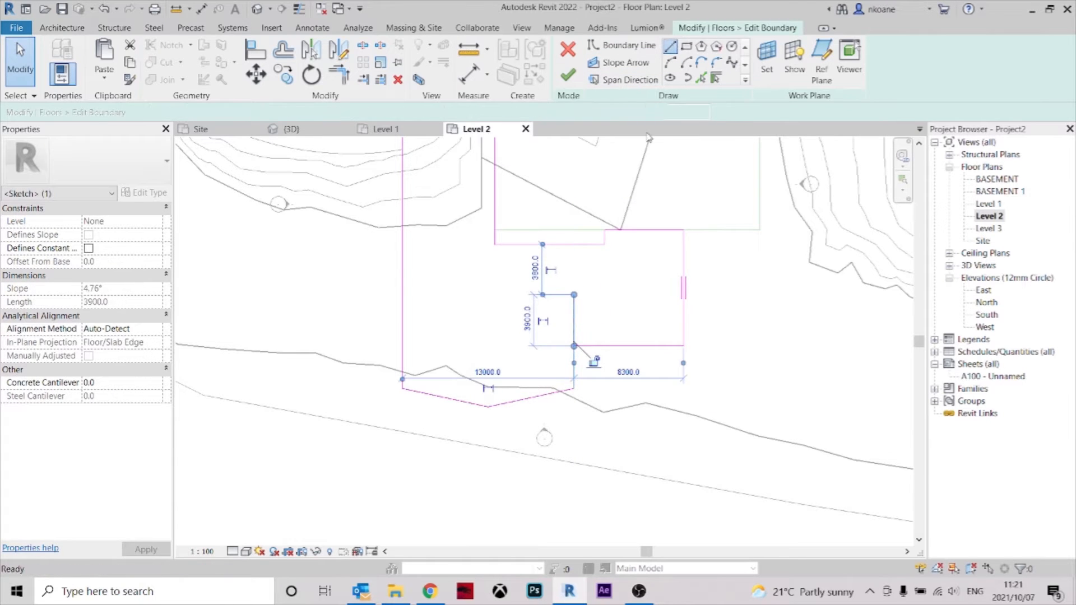
{"action": "left_click", "coordinate": [573, 294]}
{"action": "left_click", "coordinate": [464, 294]}
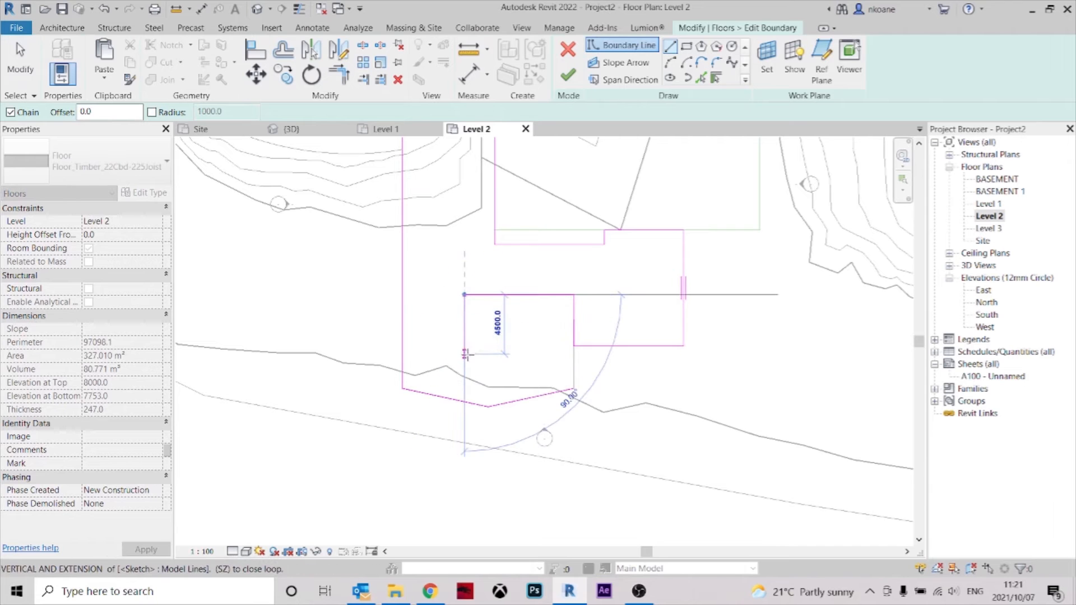
{"action": "left_click", "coordinate": [464, 346]}
{"action": "left_click", "coordinate": [402, 345]}
{"action": "key", "text": "Escape"}
{"action": "key", "text": "Escape"}
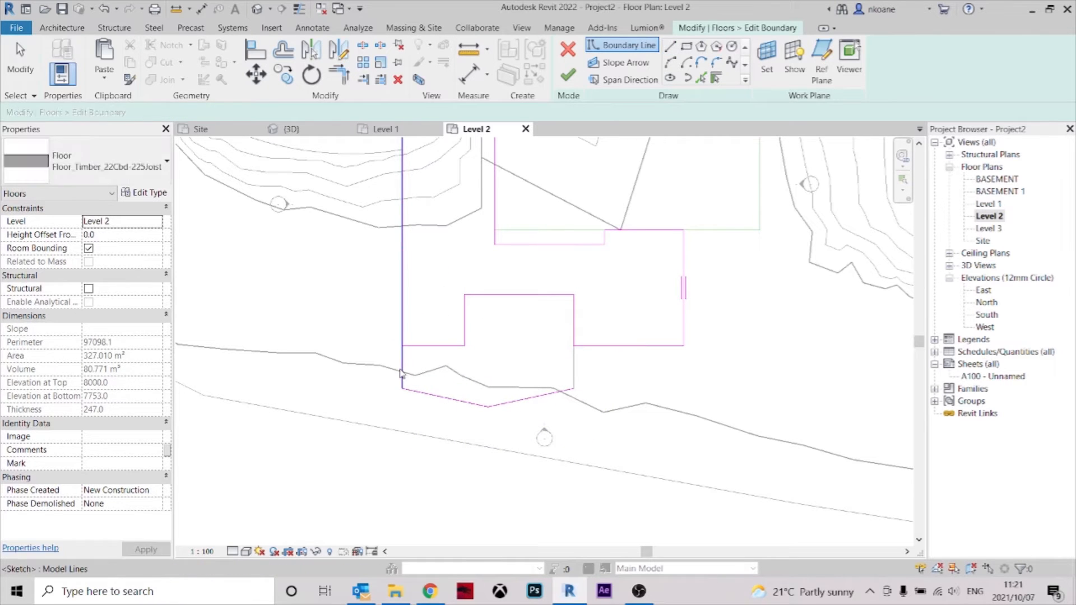
Remove the leftover boundary lines at the pointed southern end and finish the main block's Level 2 floor.
{"action": "left_click_drag", "start_coordinate": [571, 419], "coordinate": [419, 391]}
{"action": "key", "text": "Delete"}
{"action": "left_click", "coordinate": [567, 81]}
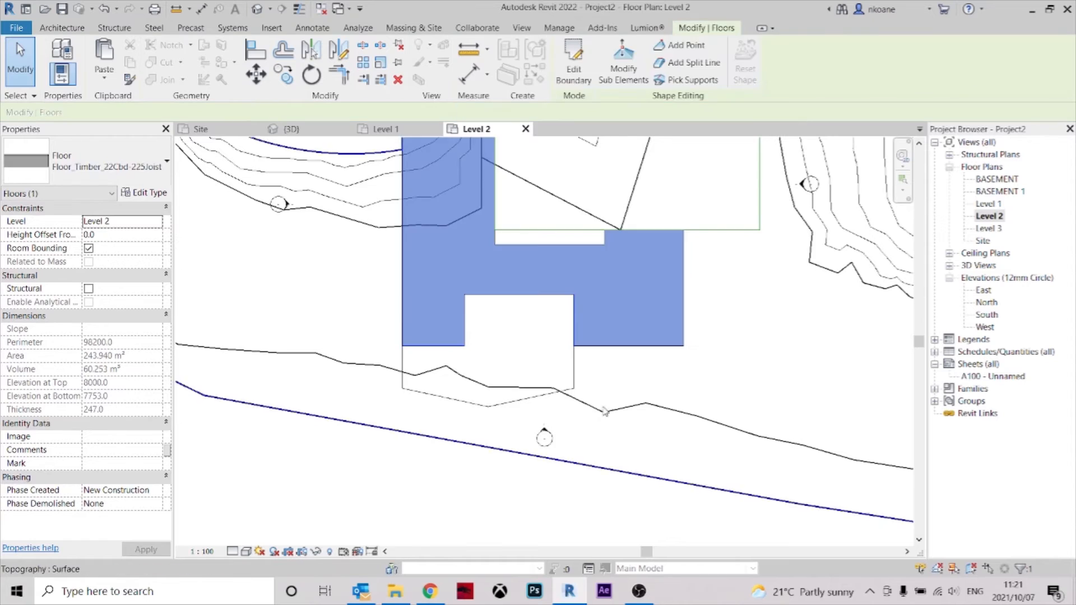
{"action": "left_click", "coordinate": [667, 383]}
Examine in 3D how the recessed Level 2 floor sits over the Level 1 floor and the end of the road.
{"action": "key", "text": "ctrl+Tab"}
{"action": "middle_click_drag", "start_coordinate": [685, 434], "coordinate": [507, 431], "text": "shift"}
{"action": "left_click", "coordinate": [541, 357]}
{"action": "key", "text": "Escape"}
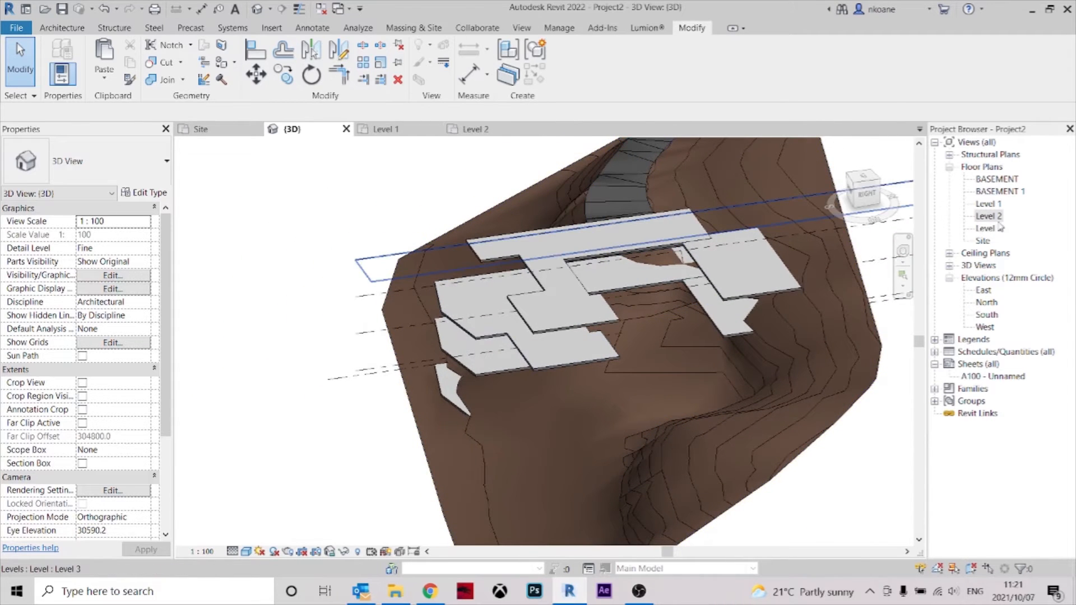
{"action": "middle_click_drag", "start_coordinate": [616, 370], "coordinate": [689, 350], "text": "shift"}
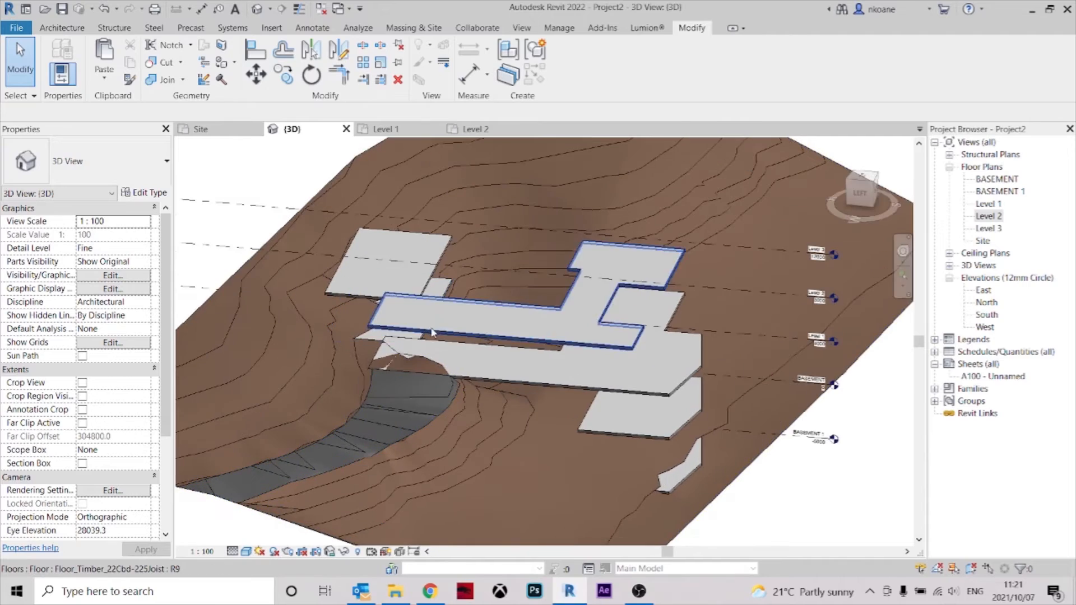
{"action": "left_click", "coordinate": [425, 333]}
{"action": "middle_click_drag", "start_coordinate": [421, 354], "coordinate": [407, 164], "text": "shift"}
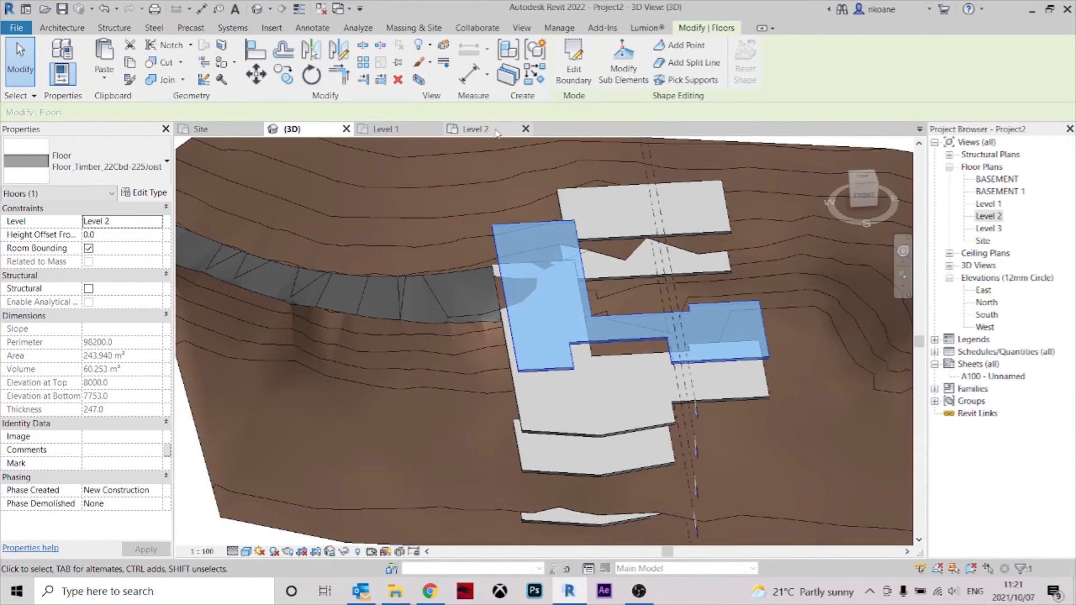
{"action": "key", "text": "Escape"}
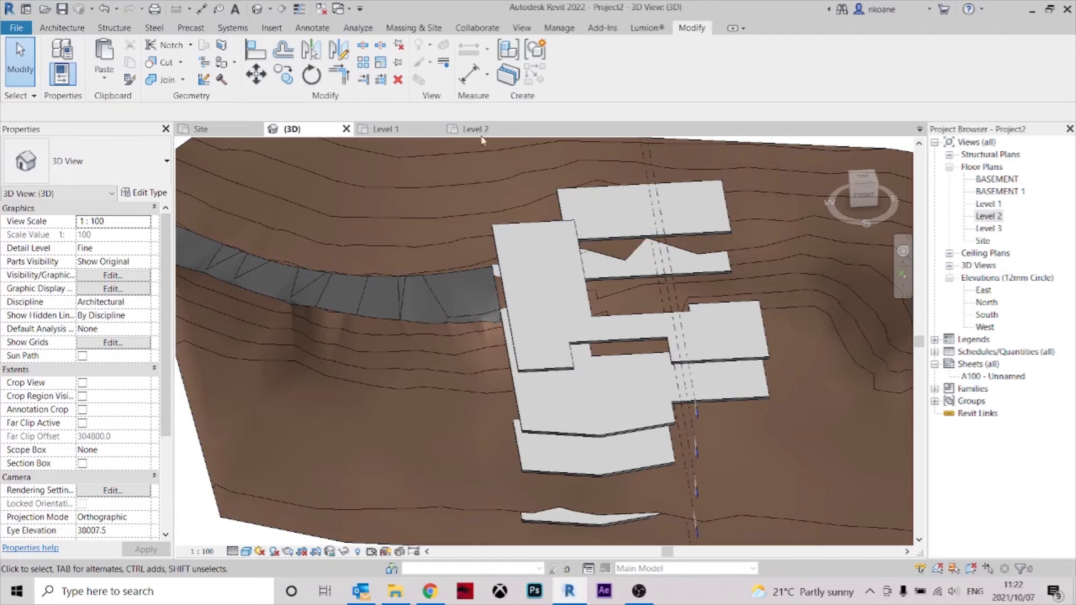
Add a rectangular floor on Level 2 extending the western block north alongside the northern block.
{"action": "left_click", "coordinate": [476, 130]}
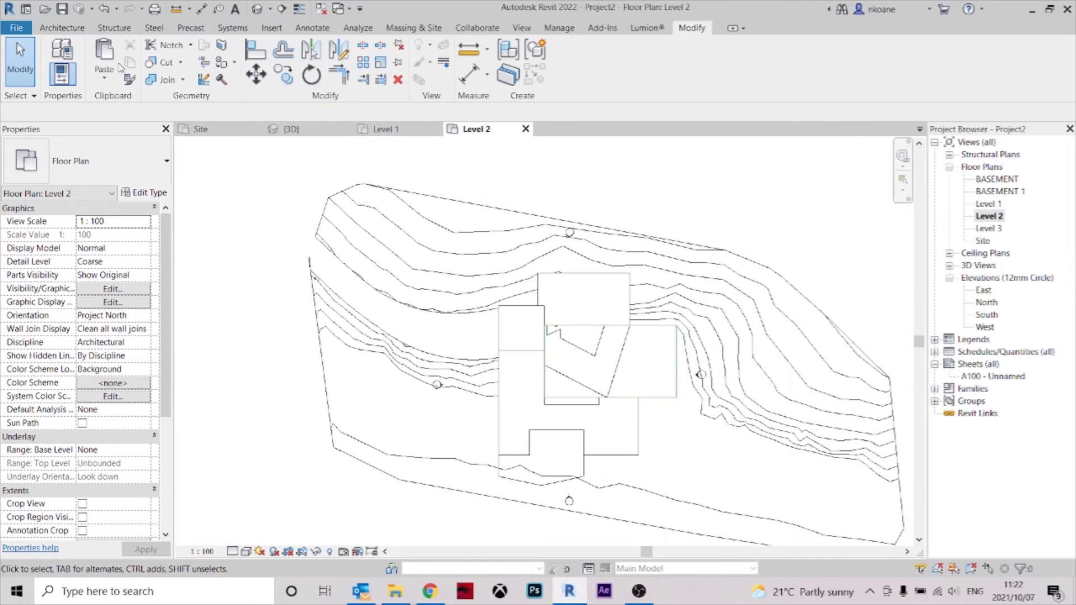
{"action": "left_click", "coordinate": [63, 29]}
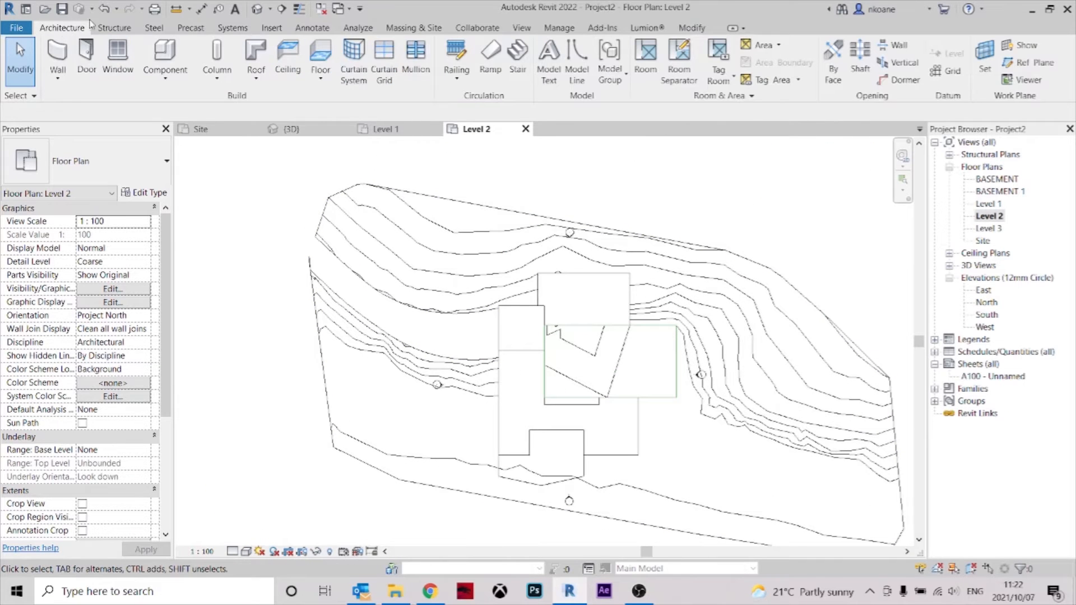
{"action": "left_click", "coordinate": [320, 56]}
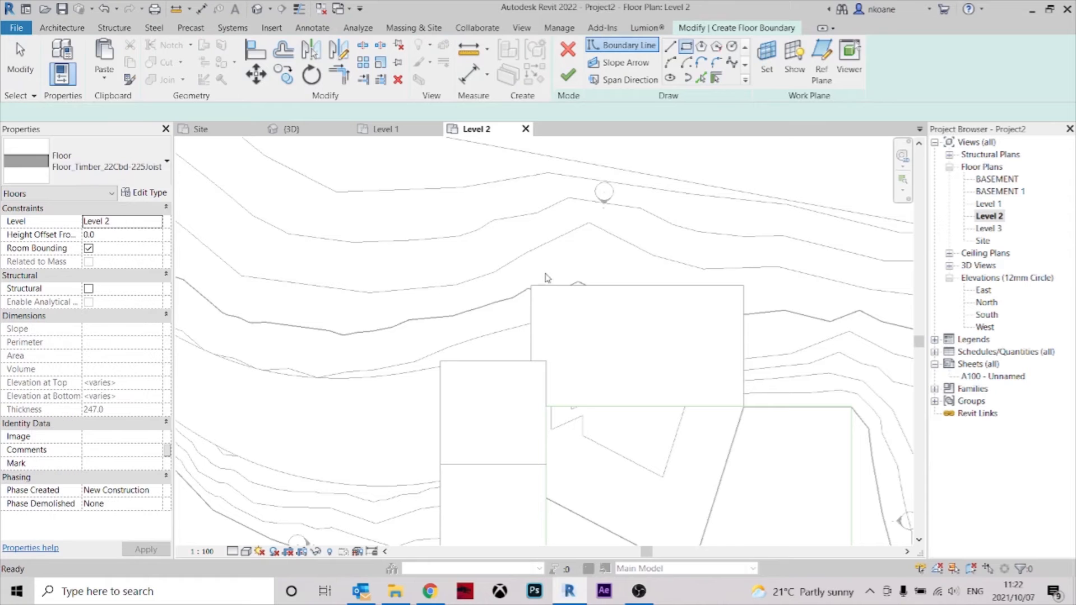
{"action": "left_click", "coordinate": [440, 360]}
{"action": "left_click", "coordinate": [531, 176]}
{"action": "key", "text": "Escape"}
{"action": "left_click", "coordinate": [567, 75]}
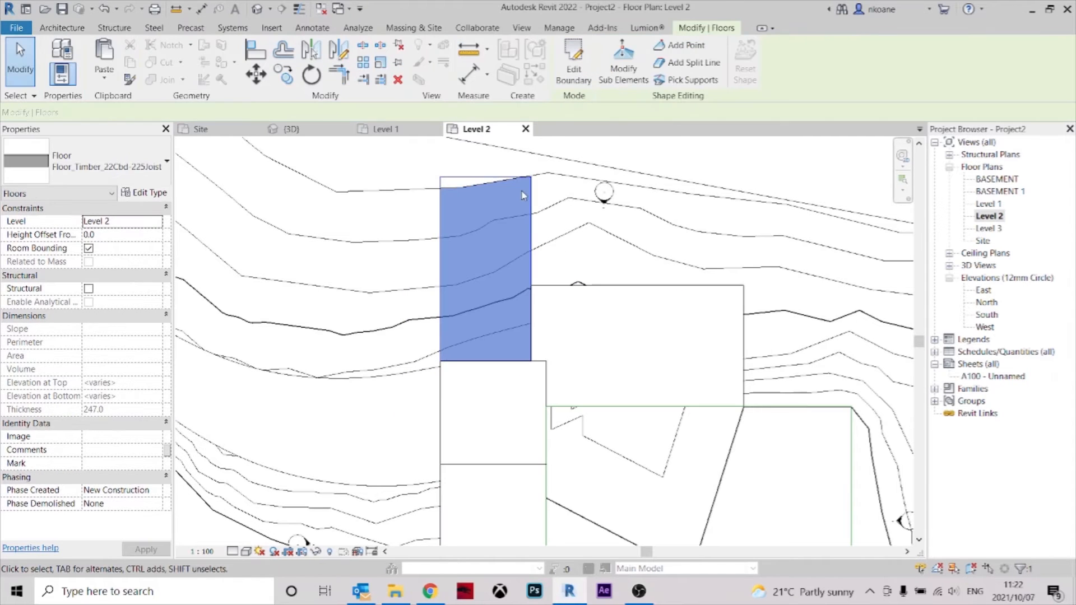
Examine in 3D how the Level 2 northern extension meets the slope, the road and the other floors.
{"action": "left_click", "coordinate": [292, 130]}
{"action": "middle_click_drag", "start_coordinate": [560, 337], "coordinate": [570, 437], "text": "shift"}
{"action": "key", "text": "Escape"}
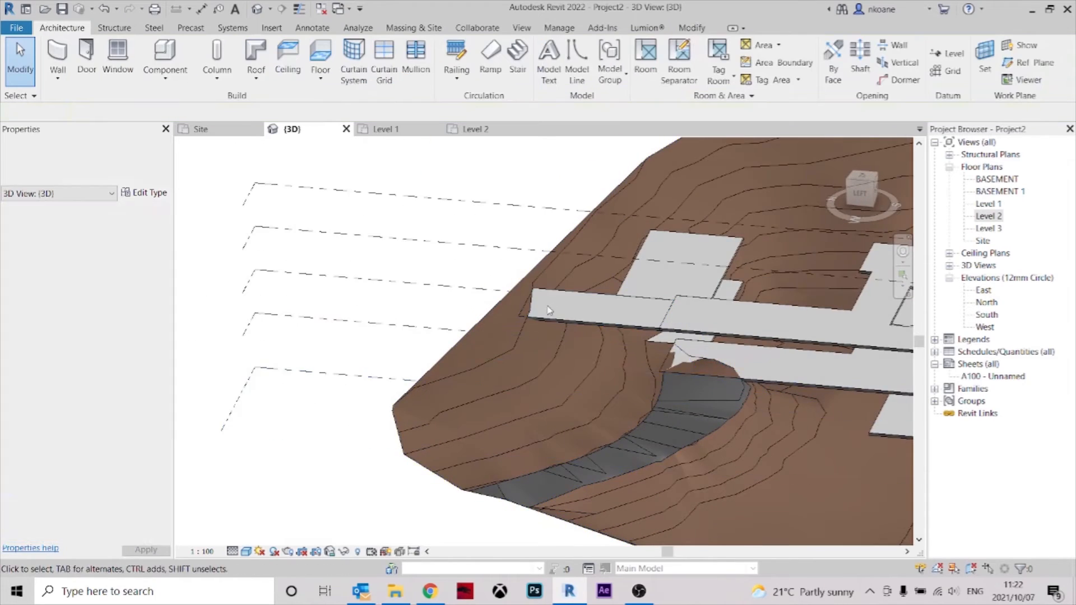
{"action": "scroll", "coordinate": [520, 319], "scroll_direction": "up", "scroll_amount": 2}
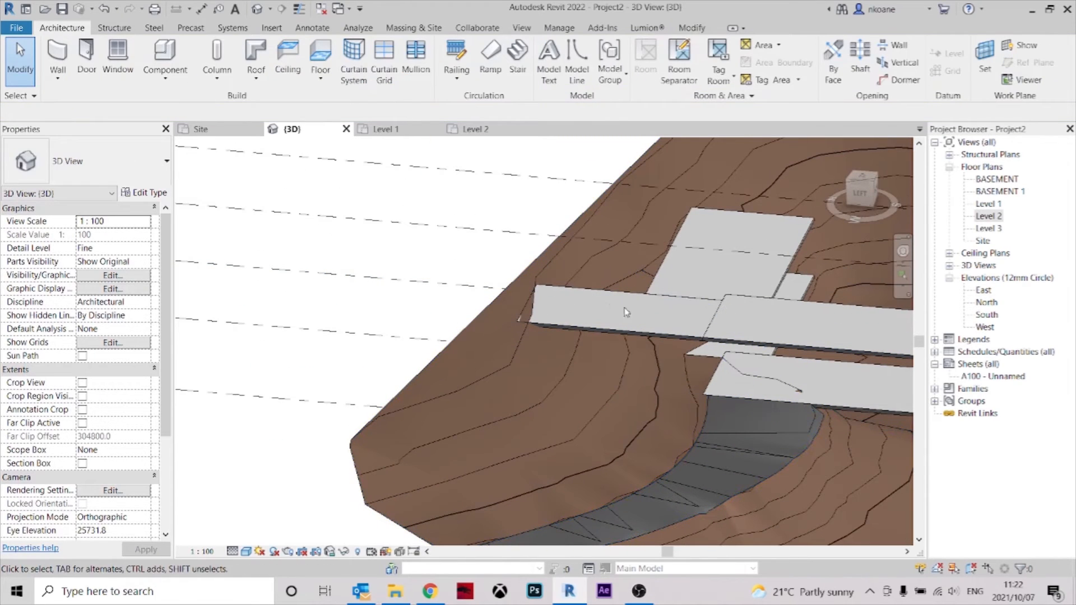
{"action": "scroll", "coordinate": [734, 334], "scroll_direction": "down", "scroll_amount": 2}
{"action": "middle_click_drag", "start_coordinate": [734, 335], "coordinate": [428, 387]}
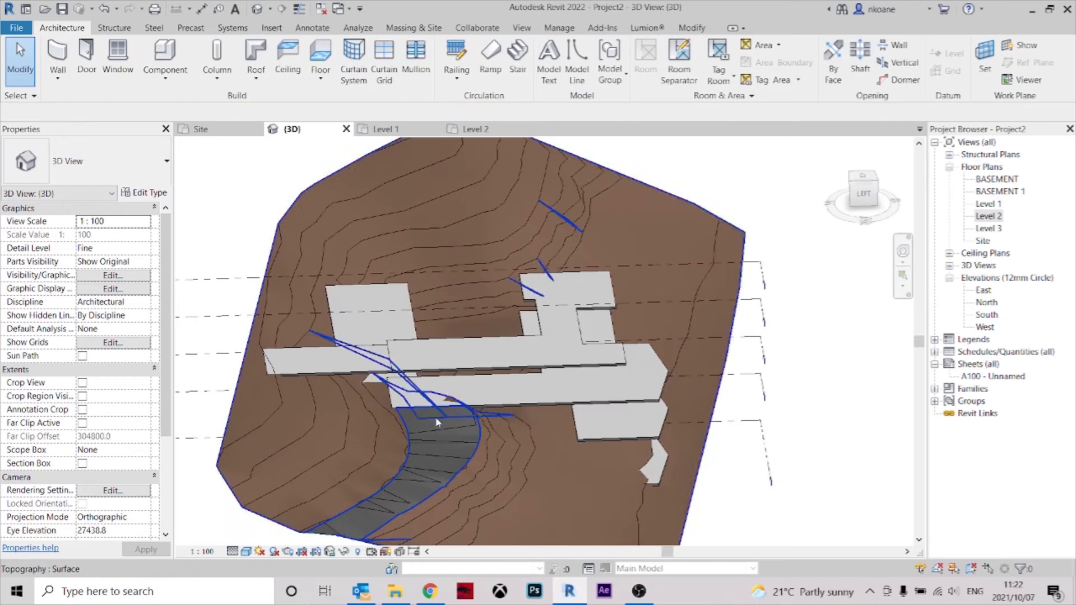
{"action": "middle_click_drag", "start_coordinate": [545, 341], "coordinate": [504, 362]}
{"action": "scroll", "coordinate": [480, 353], "scroll_direction": "up", "scroll_amount": 2}
{"action": "middle_click_drag", "start_coordinate": [515, 433], "coordinate": [557, 407], "text": "shift"}
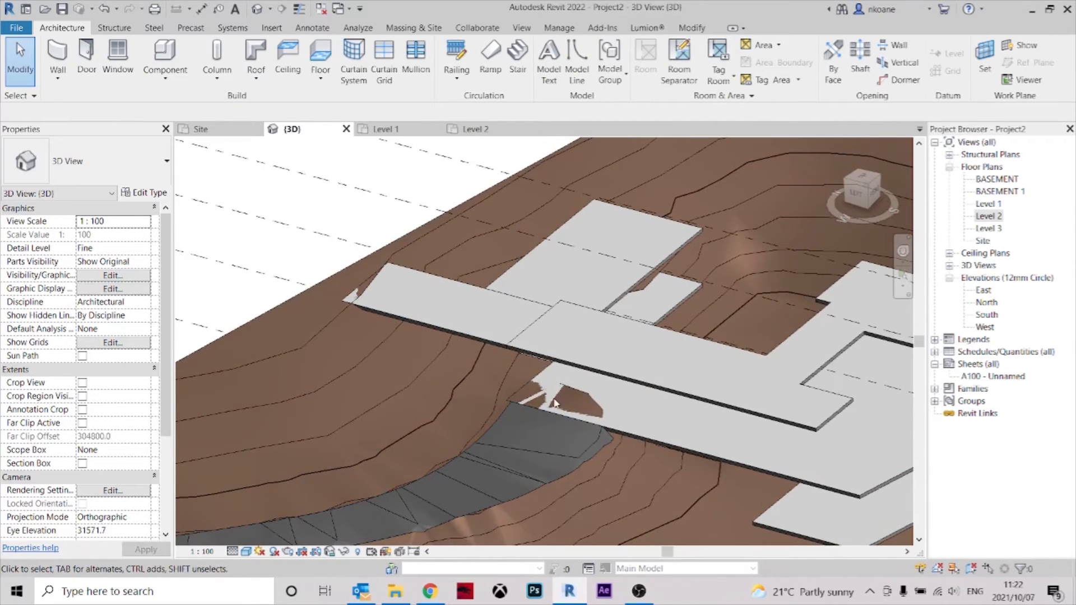
{"action": "scroll", "coordinate": [557, 406], "scroll_direction": "up", "scroll_amount": 3}
{"action": "scroll", "coordinate": [502, 337], "scroll_direction": "down", "scroll_amount": 5}
{"action": "middle_click_drag", "start_coordinate": [749, 297], "coordinate": [550, 218], "text": "shift"}
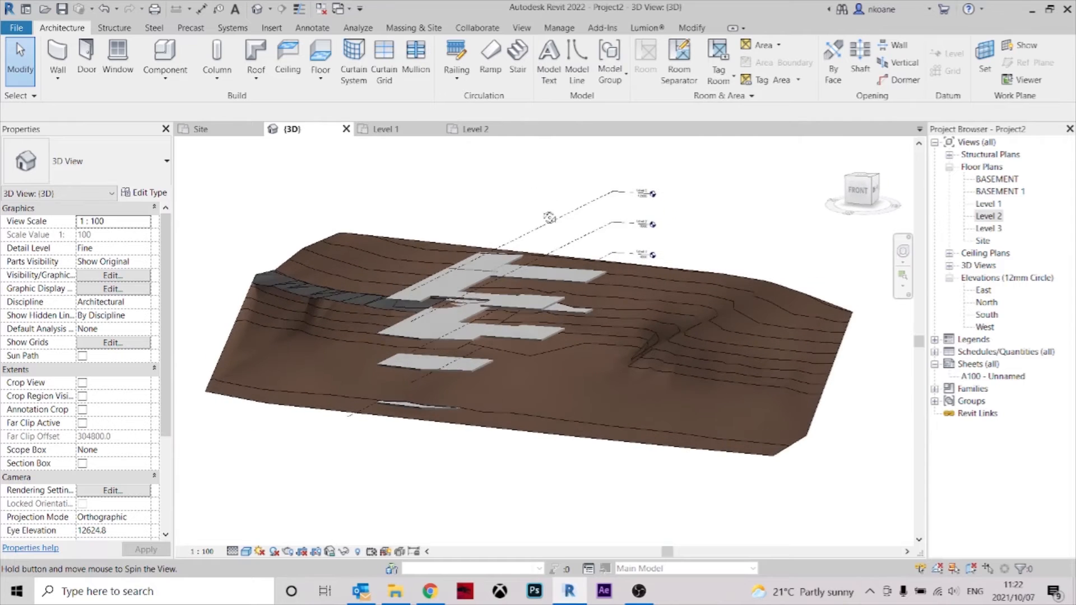
Start a floor on Level 3 and trace boundary lines from the edges of the northern and western blocks.
{"action": "double_click", "coordinate": [988, 228]}
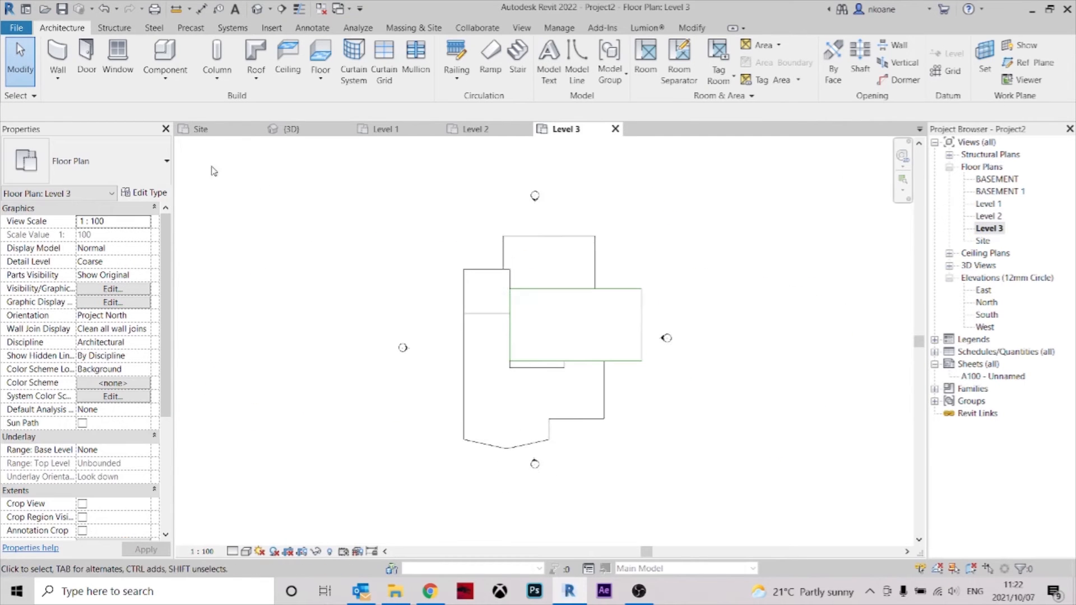
{"action": "left_click", "coordinate": [316, 66]}
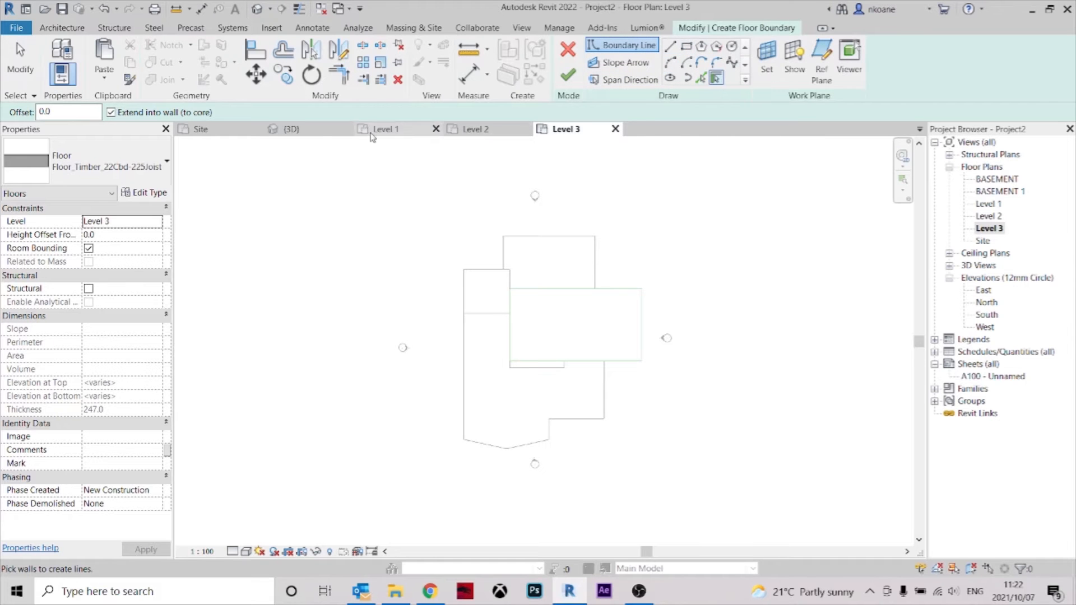
{"action": "left_click", "coordinate": [283, 130]}
{"action": "middle_click_drag", "start_coordinate": [532, 291], "coordinate": [555, 314], "text": "shift"}
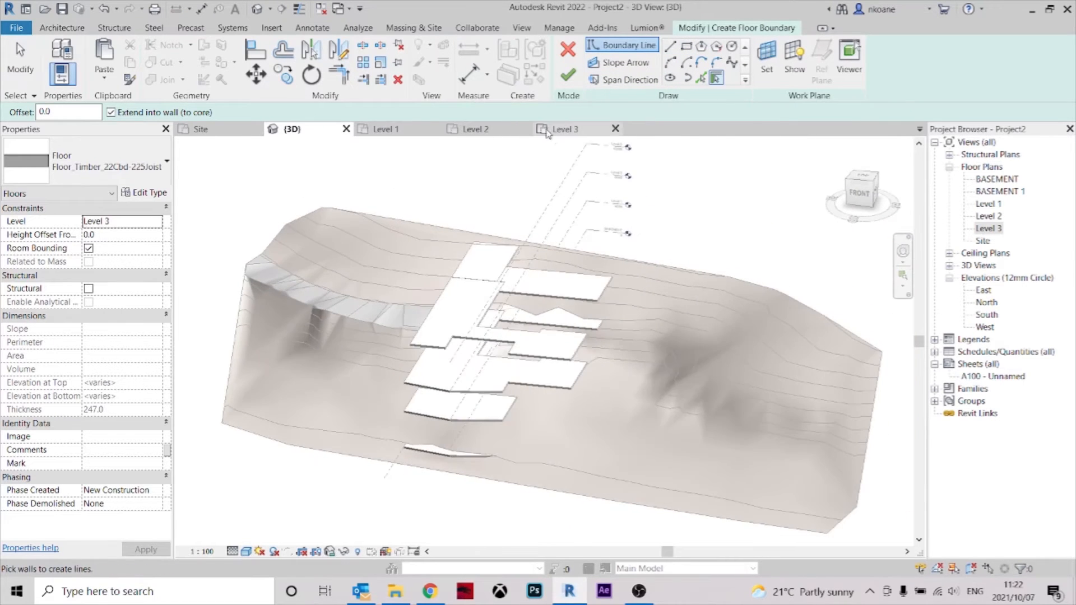
{"action": "left_click", "coordinate": [563, 129]}
{"action": "scroll", "coordinate": [551, 247], "scroll_direction": "up", "scroll_amount": 2}
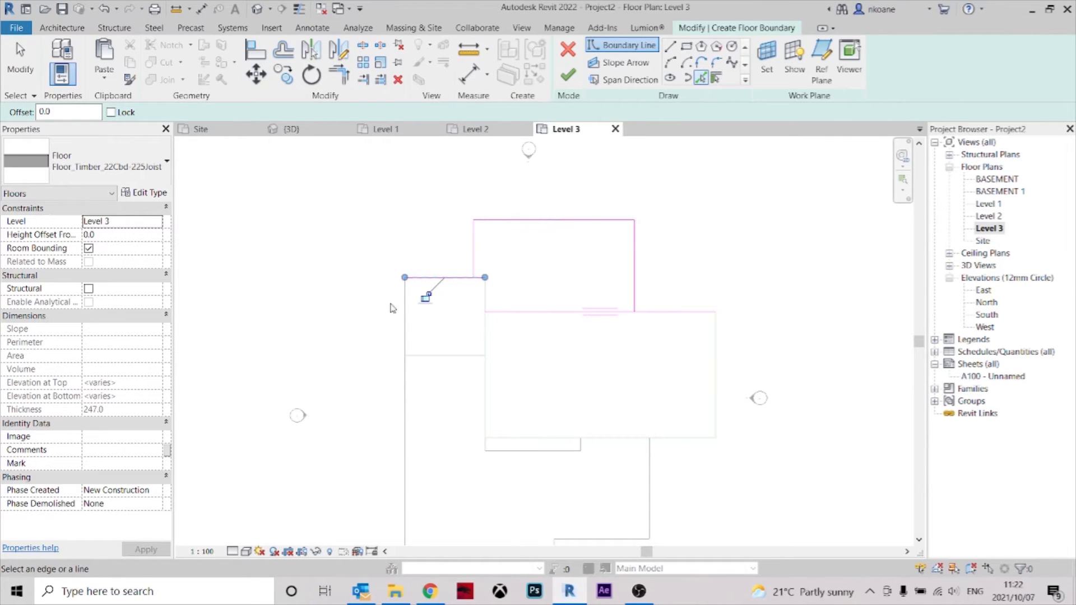
{"action": "scroll", "coordinate": [591, 453], "scroll_direction": "down", "scroll_amount": 1}
{"action": "middle_click_drag", "start_coordinate": [592, 453], "coordinate": [607, 380]}
{"action": "key", "text": "Escape"}
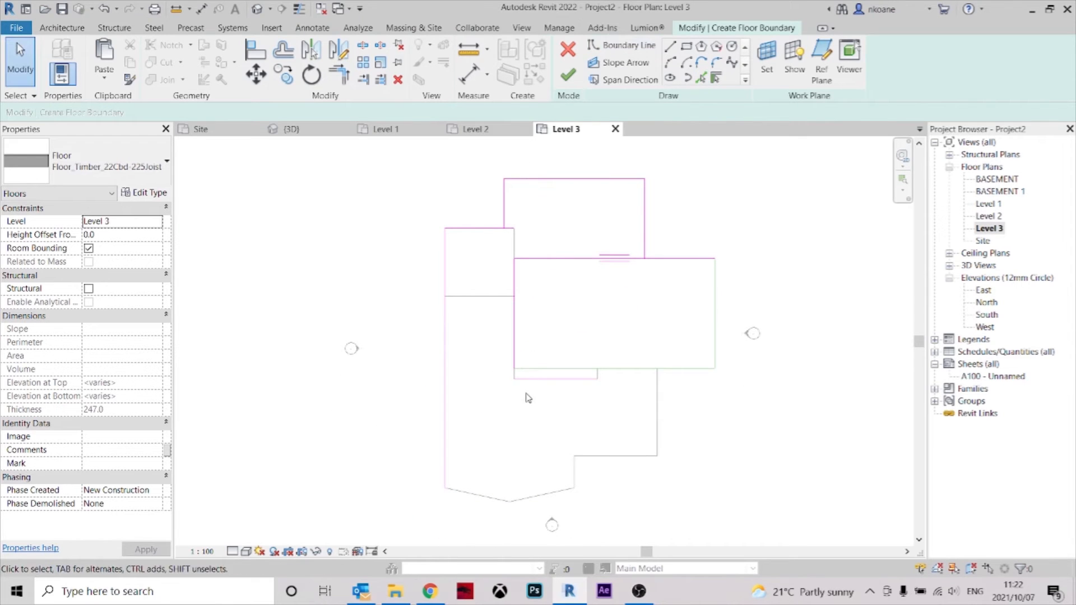
Trim the traced lines into a closed outline, closing the western block at the recess edge, and finish the Level 3 floor.
{"action": "left_click", "coordinate": [338, 73]}
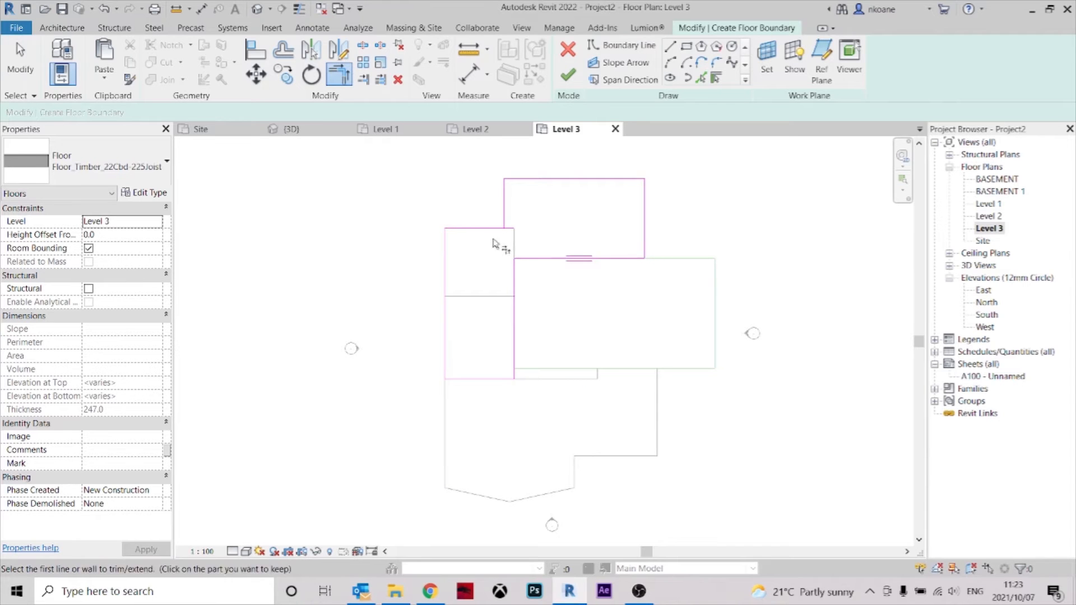
{"action": "left_click", "coordinate": [566, 78]}
{"action": "left_click", "coordinate": [500, 168]}
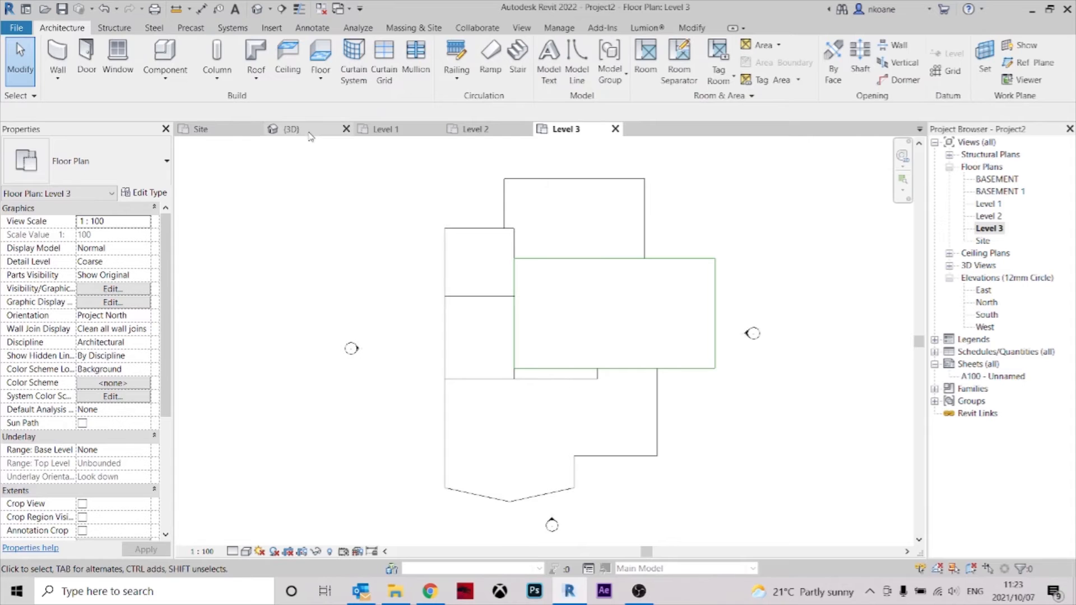
{"action": "left_click", "coordinate": [290, 129]}
{"action": "middle_click_drag", "start_coordinate": [537, 392], "coordinate": [524, 271], "text": "shift"}
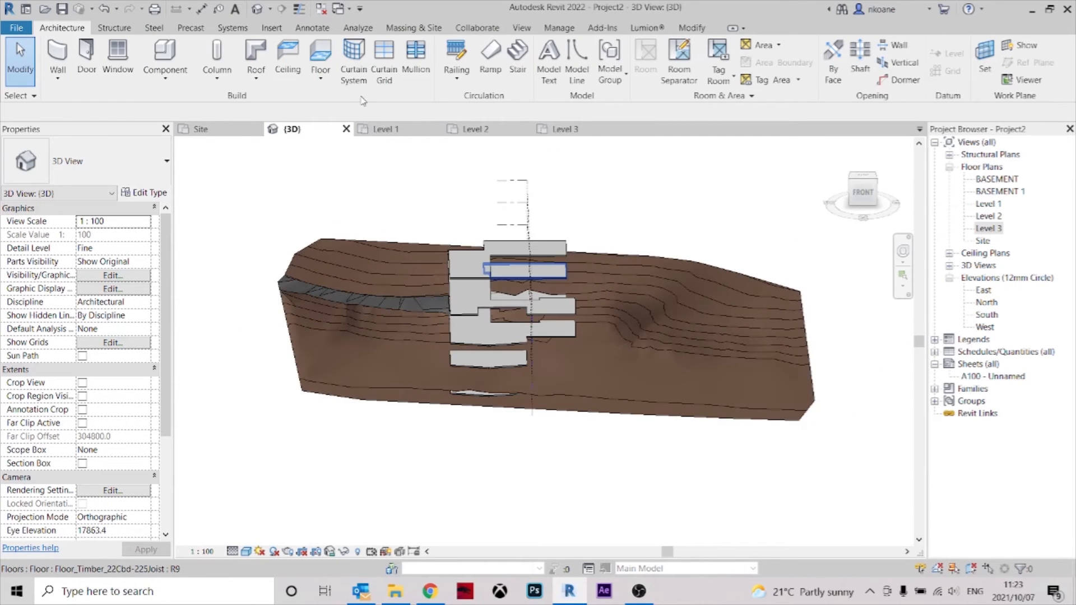
Place a north–south building section through the western block on the Level 1 plan.
{"action": "left_click", "coordinate": [414, 129]}
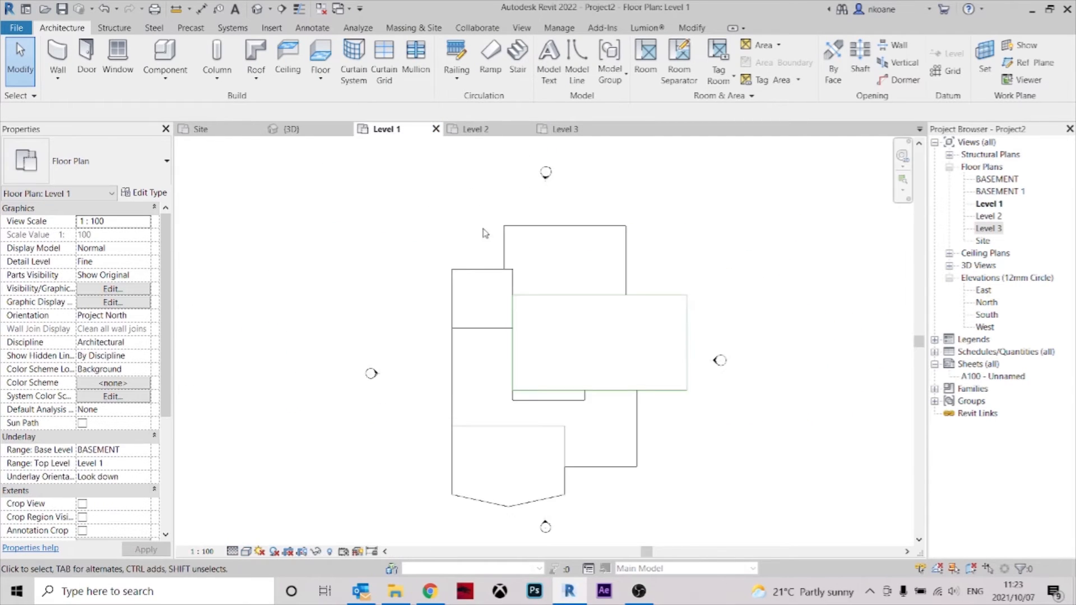
{"action": "left_click", "coordinate": [282, 8]}
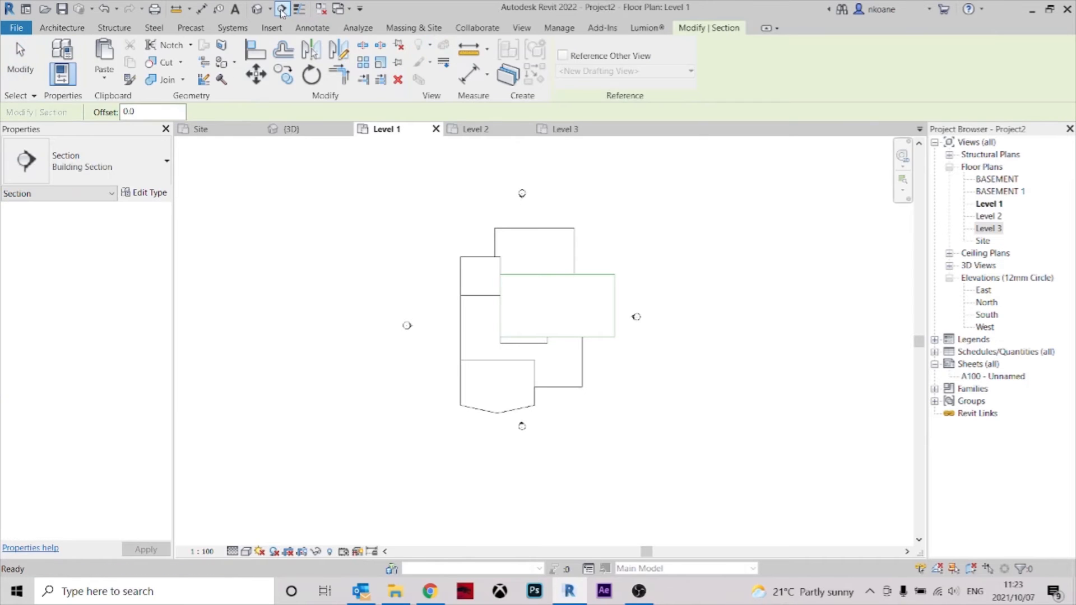
{"action": "left_click", "coordinate": [496, 181]}
{"action": "left_click", "coordinate": [499, 456]}
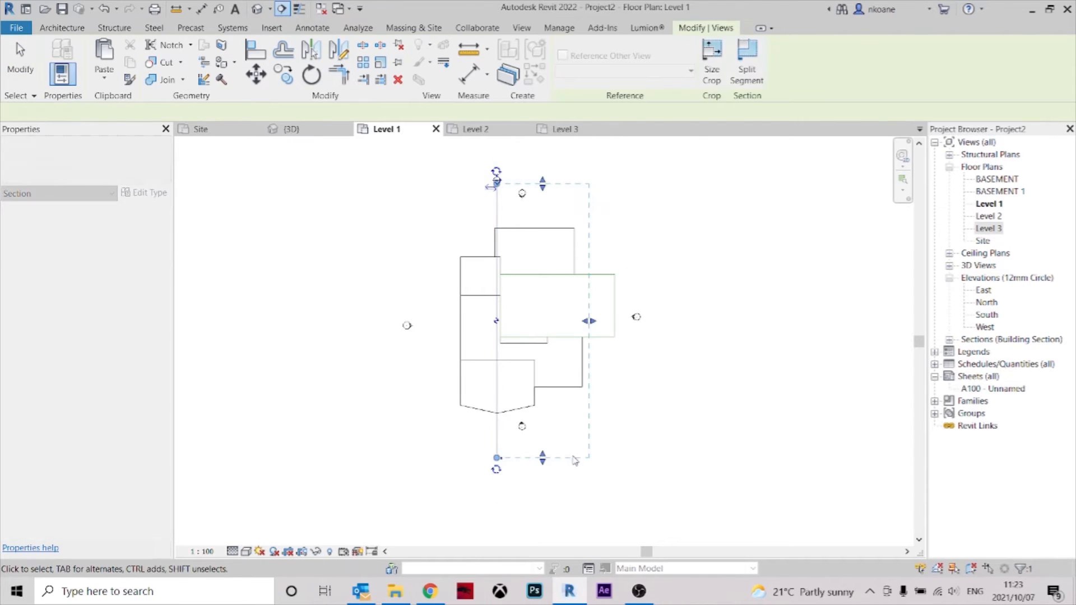
{"action": "key", "text": "Escape"}
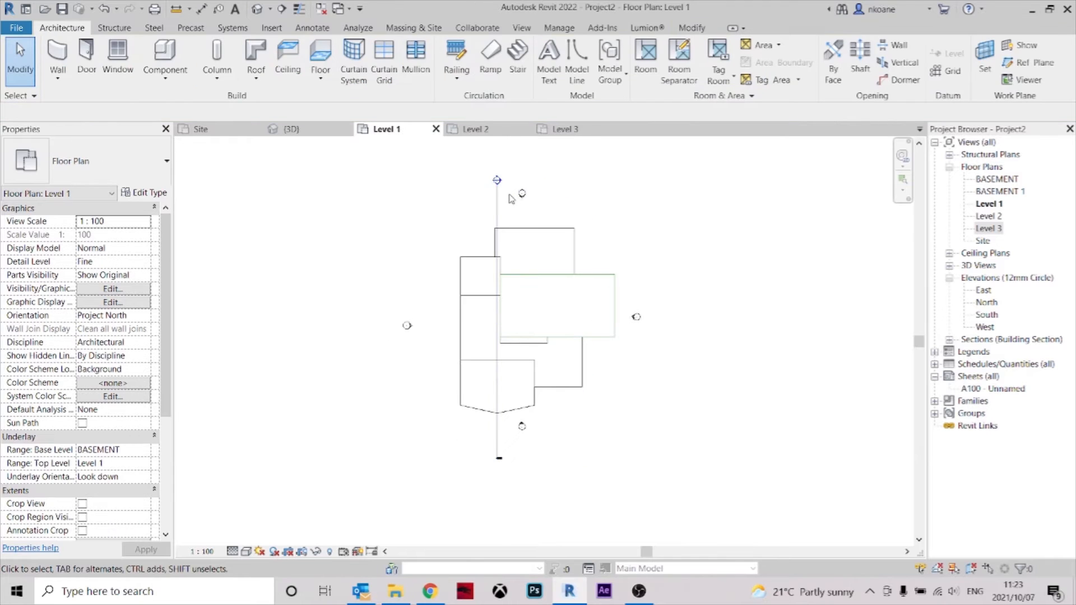
Open the new section view and widen its crop region on both sides to show more of the slope.
{"action": "scroll", "coordinate": [511, 198], "scroll_direction": "up", "scroll_amount": 4}
{"action": "double_click", "coordinate": [482, 159]}
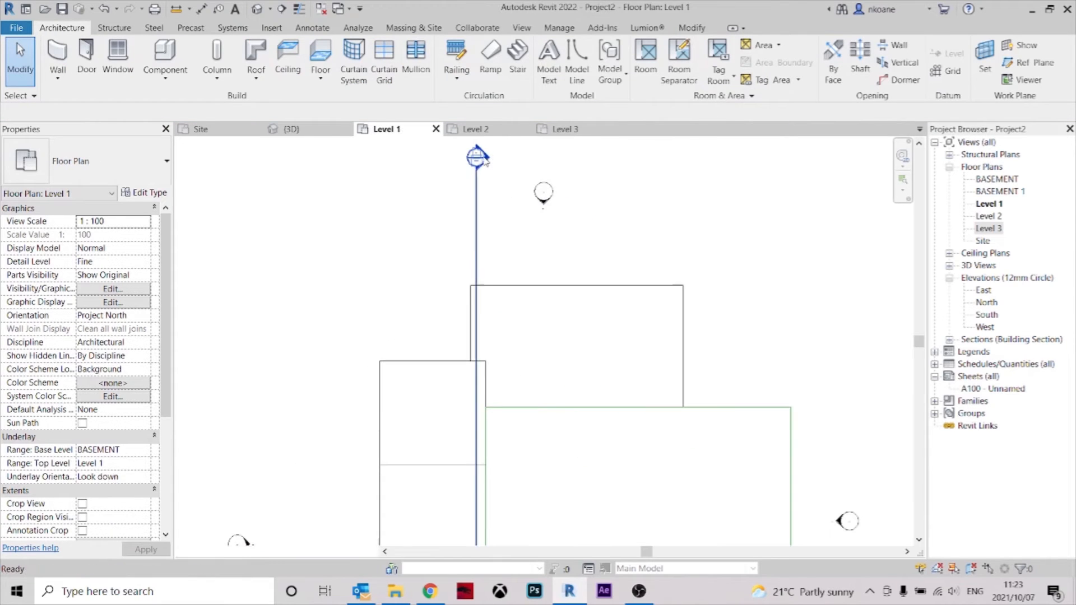
{"action": "scroll", "coordinate": [520, 318], "scroll_direction": "down", "scroll_amount": 2}
{"action": "left_click", "coordinate": [702, 311]}
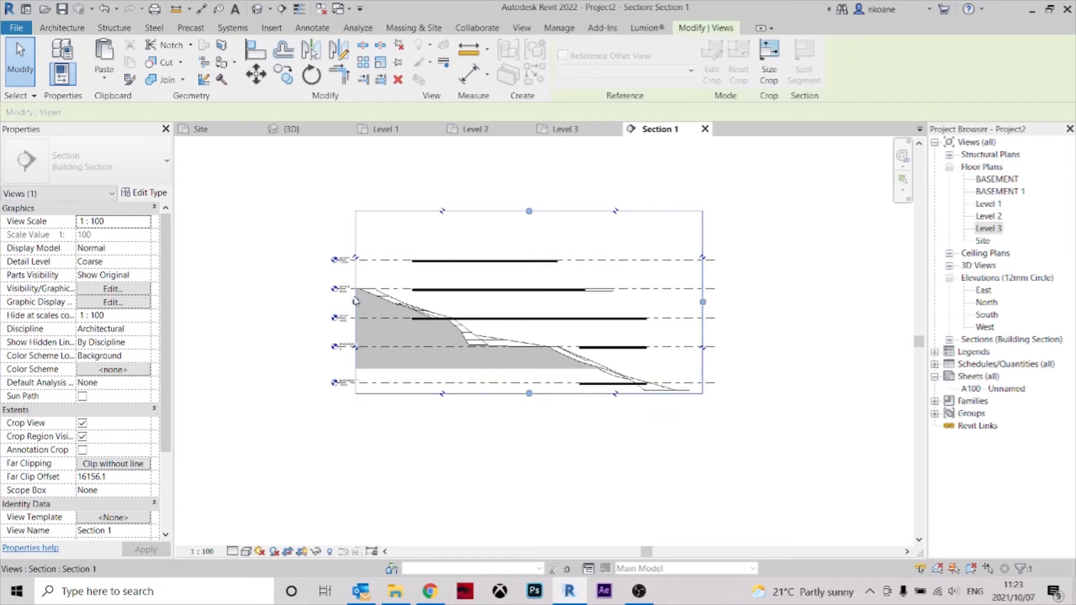
{"action": "scroll", "coordinate": [483, 303], "scroll_direction": "up", "scroll_amount": 1}
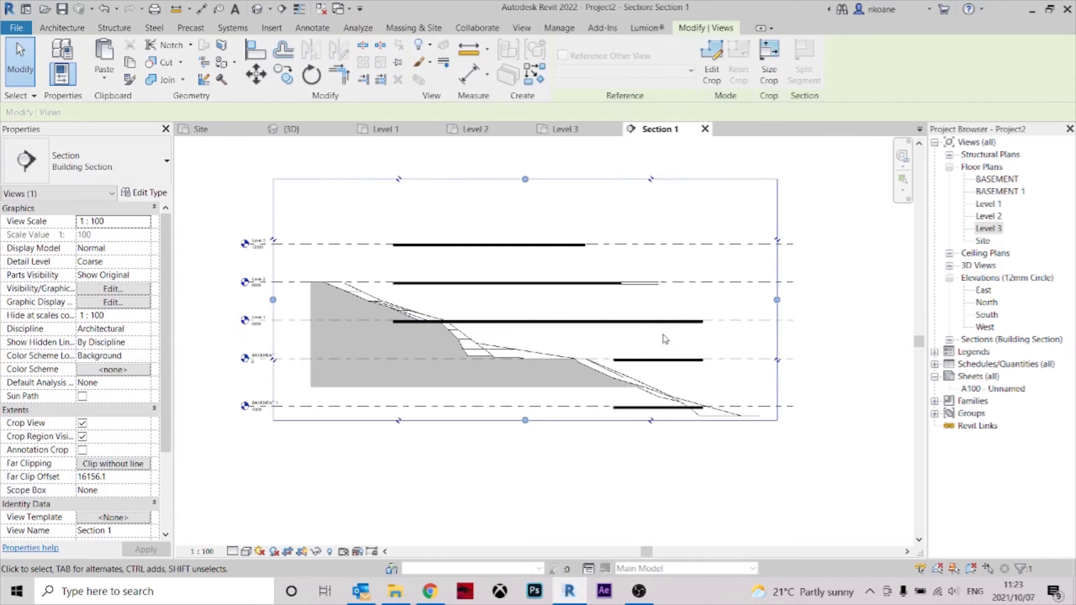
{"action": "left_click", "coordinate": [696, 305]}
{"action": "left_click", "coordinate": [777, 300]}
{"action": "left_click_drag", "start_coordinate": [776, 300], "coordinate": [826, 300]}
{"action": "key", "text": "Escape"}
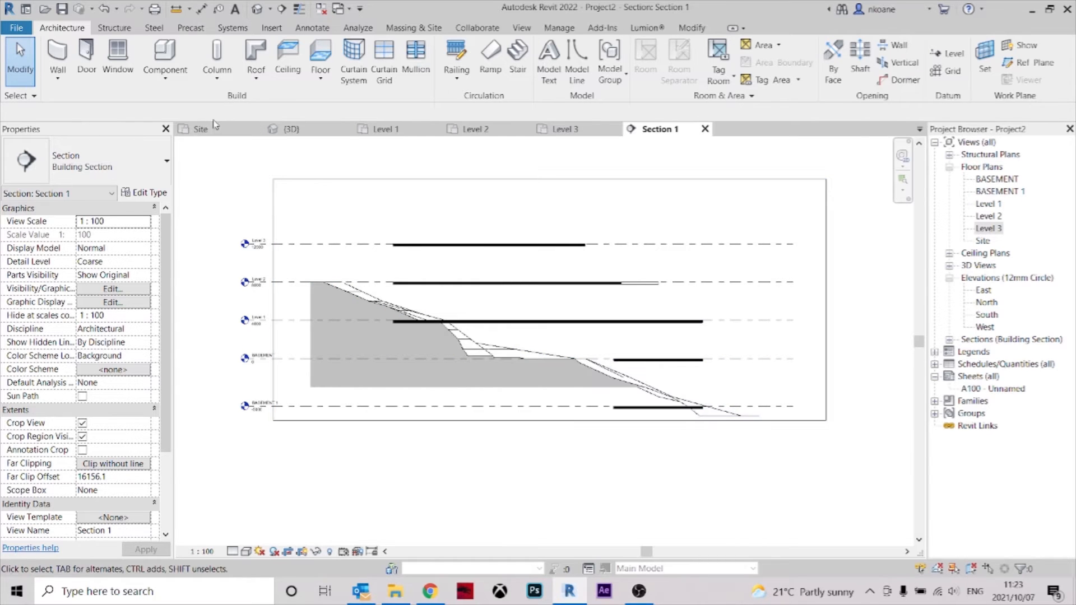
Open the BASEMENT floor's boundary for editing in the 3D view.
{"action": "left_click", "coordinate": [294, 132]}
{"action": "middle_click_drag", "start_coordinate": [617, 374], "coordinate": [799, 354], "text": "shift"}
{"action": "scroll", "coordinate": [611, 333], "scroll_direction": "up", "scroll_amount": 5}
{"action": "left_click", "coordinate": [613, 322]}
{"action": "mouse_move", "coordinate": [612, 322]}
{"action": "middle_mouse_down", "text": "shift"}
{"action": "mouse_move", "coordinate": [658, 289]}
{"action": "mouse_move", "coordinate": [607, 342]}
{"action": "mouse_move", "coordinate": [616, 329]}
{"action": "middle_mouse_up", "text": "shift"}
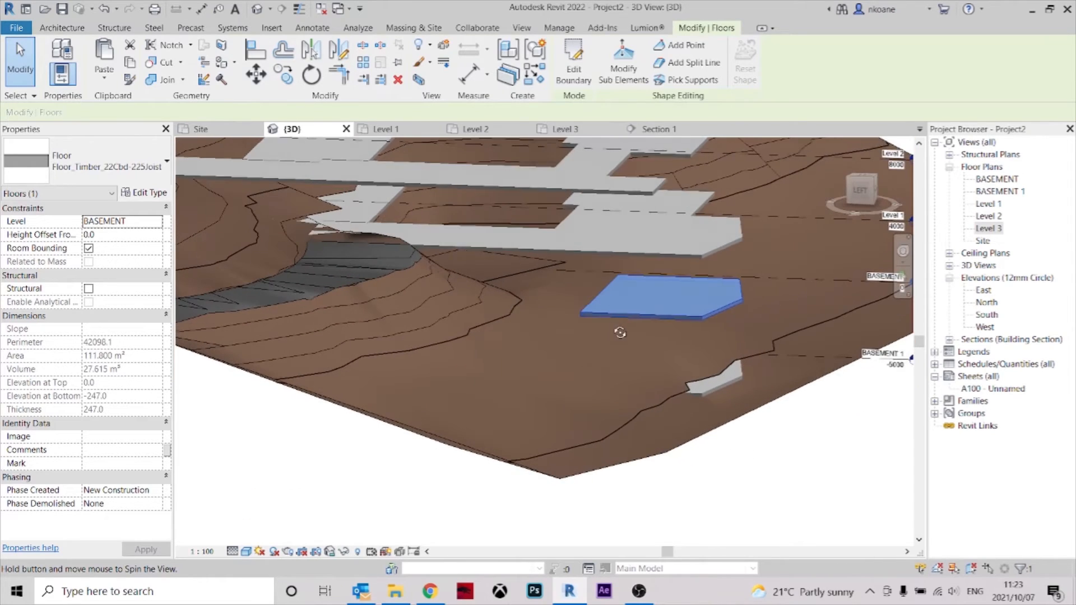
{"action": "middle_click_drag", "start_coordinate": [590, 276], "coordinate": [549, 237], "text": "shift"}
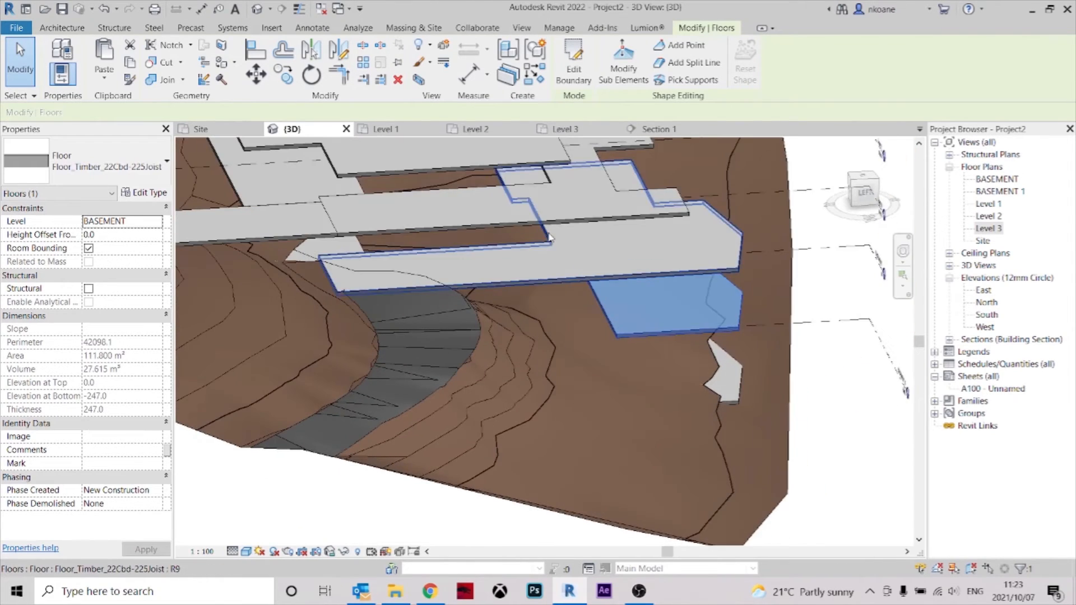
{"action": "double_click", "coordinate": [605, 303]}
{"action": "middle_click_drag", "start_coordinate": [605, 303], "coordinate": [541, 235], "text": "shift"}
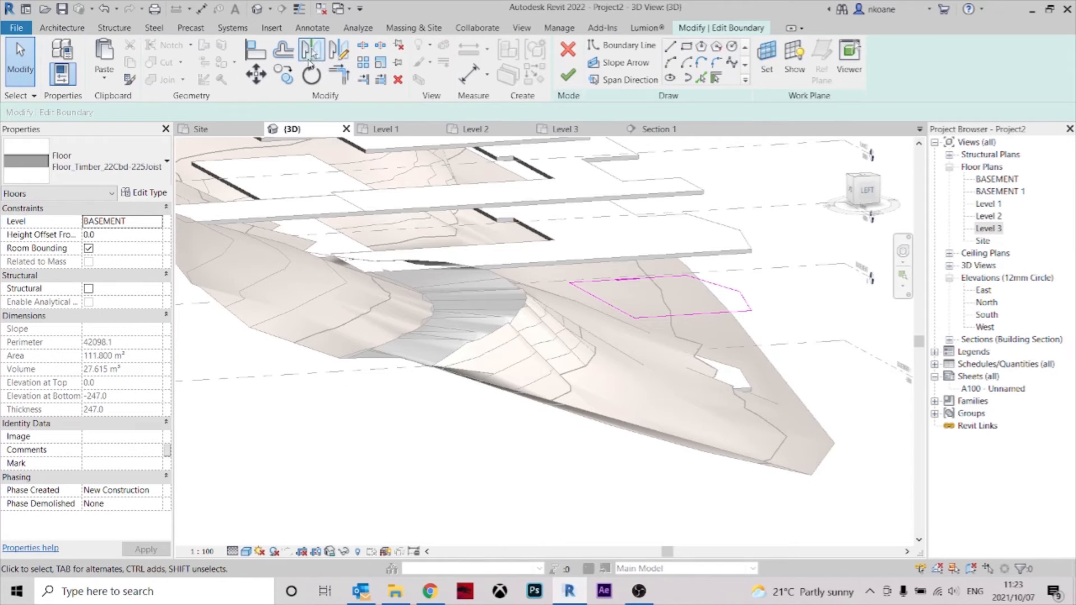
Align the BASEMENT floor's northern boundary line with the recess edge of the Level 1 floor above and finish the edit.
{"action": "left_click", "coordinate": [254, 50]}
{"action": "middle_click_drag", "start_coordinate": [588, 263], "coordinate": [560, 258], "text": "shift"}
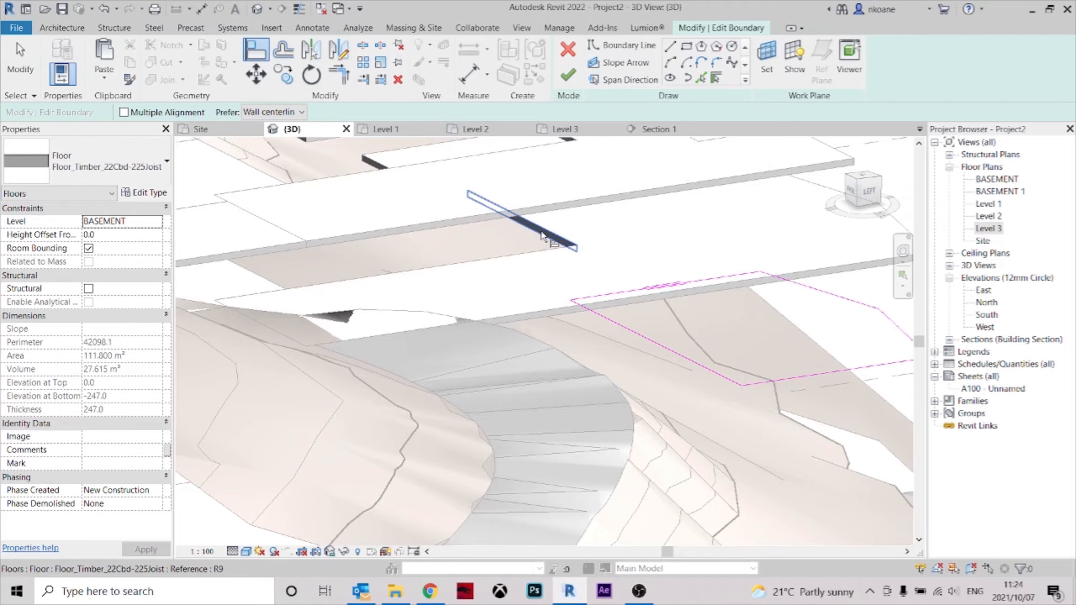
{"action": "left_click", "coordinate": [646, 340]}
{"action": "middle_click_drag", "start_coordinate": [697, 333], "coordinate": [573, 369], "text": "shift"}
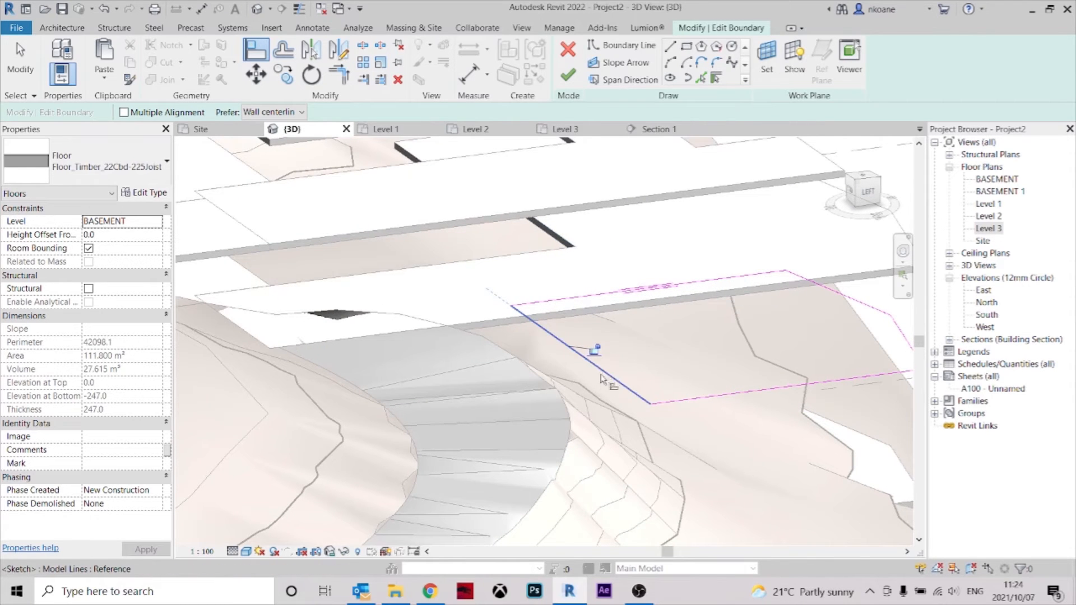
{"action": "scroll", "coordinate": [667, 357], "scroll_direction": "down", "scroll_amount": 1}
{"action": "key", "text": "Escape"}
{"action": "key", "text": "Escape"}
{"action": "middle_click_drag", "start_coordinate": [706, 368], "coordinate": [729, 403], "text": "shift"}
{"action": "left_click", "coordinate": [569, 84]}
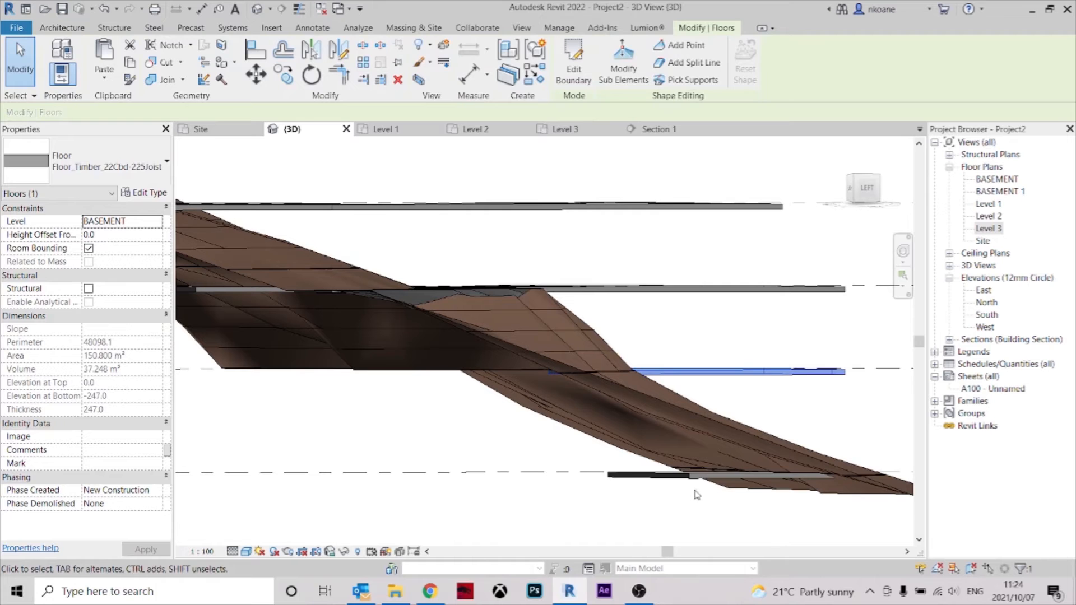
Edit the BASEMENT 1 floor's boundary, aligning its northern line with the edge of the BASEMENT floor above, and finish.
{"action": "left_click", "coordinate": [571, 65]}
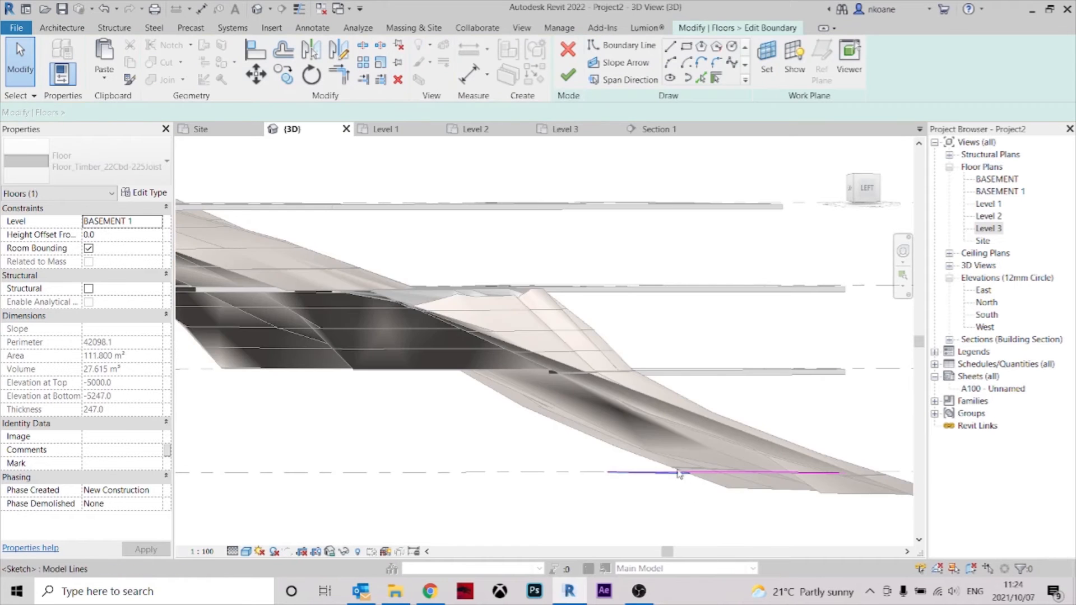
{"action": "middle_click_drag", "start_coordinate": [678, 392], "coordinate": [675, 493], "text": "shift"}
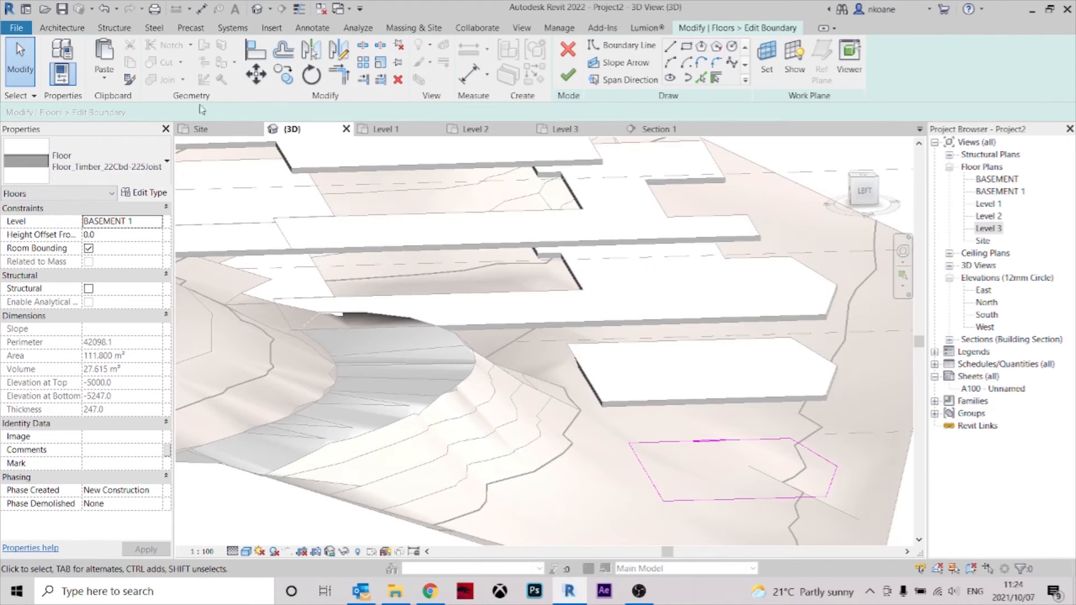
{"action": "left_click", "coordinate": [255, 50]}
{"action": "scroll", "coordinate": [614, 400], "scroll_direction": "up", "scroll_amount": 5}
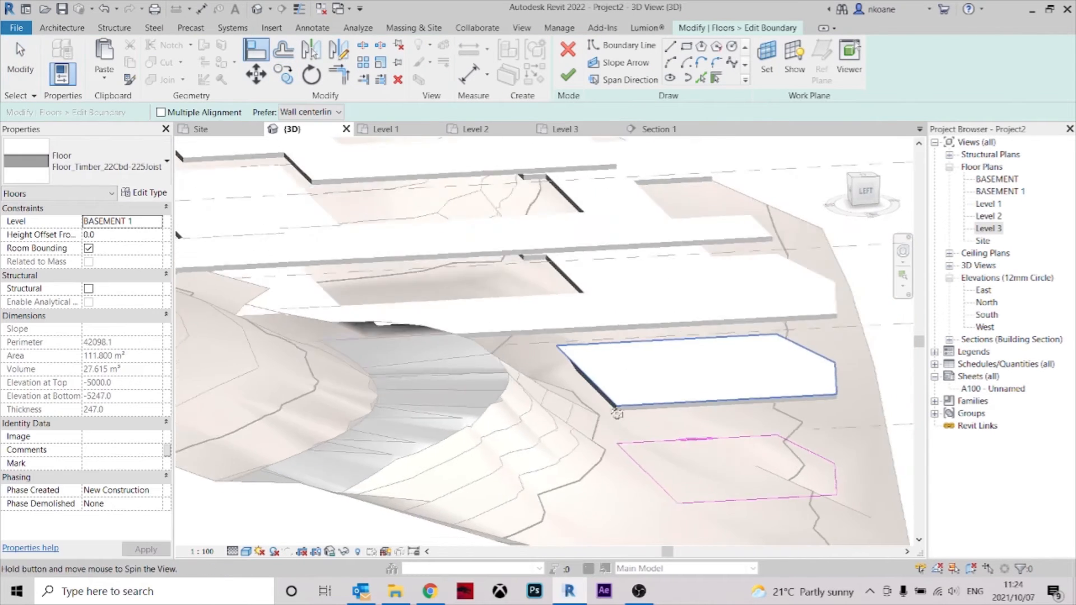
{"action": "scroll", "coordinate": [613, 400], "scroll_direction": "down", "scroll_amount": 4}
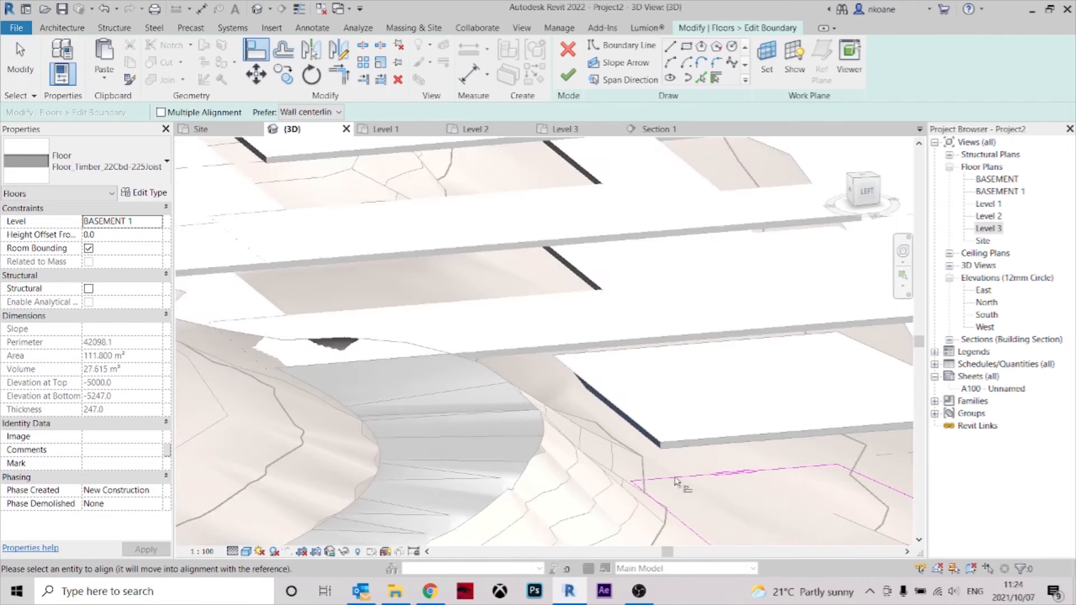
{"action": "left_click", "coordinate": [619, 428]}
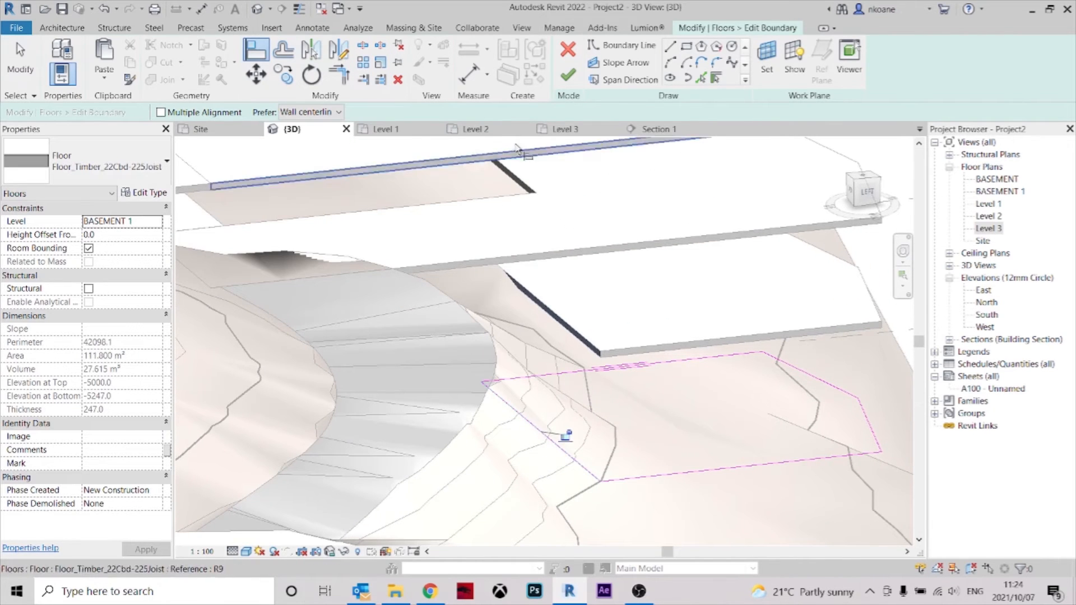
{"action": "left_click", "coordinate": [568, 74]}
Examine in 3D from several sides how the stacked floors and extended basements cut into the toposurface.
{"action": "scroll", "coordinate": [728, 364], "scroll_direction": "down", "scroll_amount": 4}
{"action": "mouse_move", "coordinate": [762, 365]}
{"action": "middle_mouse_down"}
{"action": "mouse_move", "coordinate": [785, 406]}
{"action": "mouse_move", "coordinate": [509, 395]}
{"action": "mouse_move", "coordinate": [675, 367]}
{"action": "mouse_move", "coordinate": [557, 377]}
{"action": "mouse_move", "coordinate": [567, 374]}
{"action": "middle_mouse_up"}
{"action": "key", "text": "Escape"}
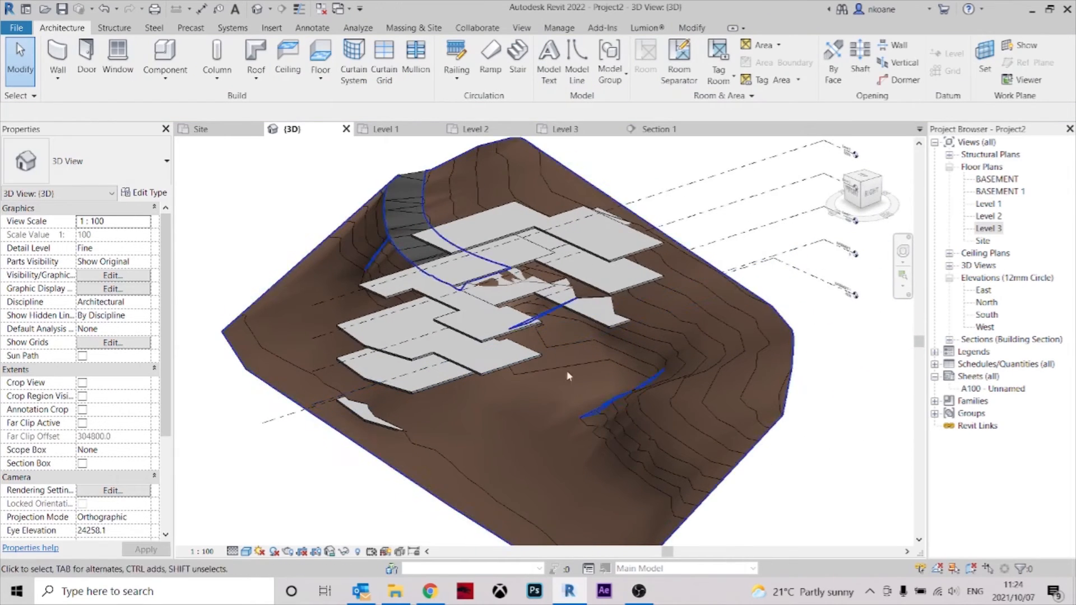
{"action": "left_click", "coordinate": [748, 294]}
{"action": "middle_click_drag", "start_coordinate": [747, 294], "coordinate": [324, 325], "text": "shift"}
{"action": "scroll", "coordinate": [778, 143], "scroll_direction": "up", "scroll_amount": 3}
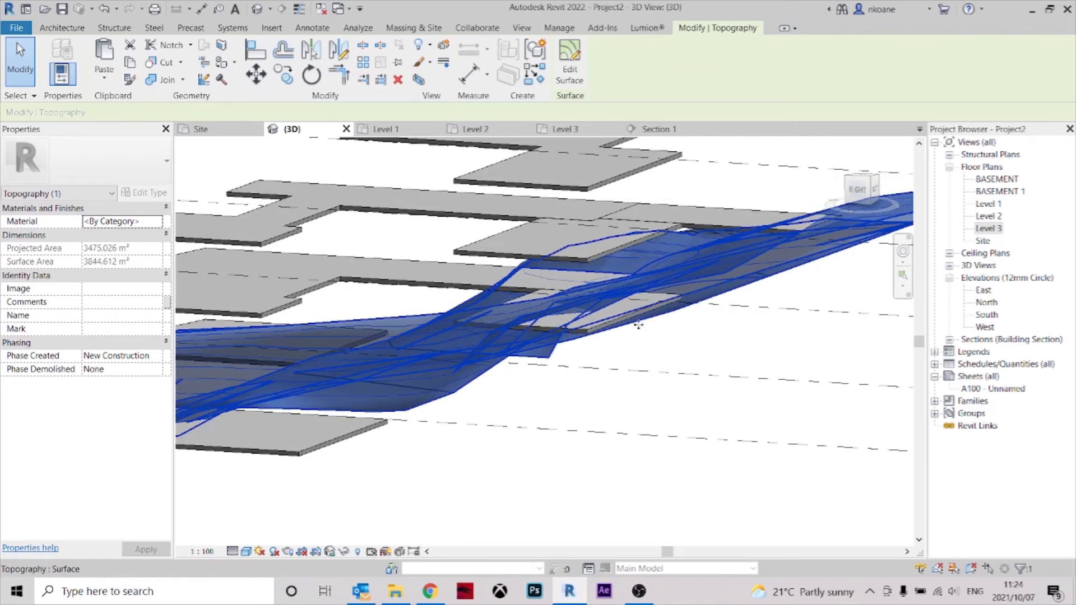
{"action": "scroll", "coordinate": [630, 320], "scroll_direction": "up", "scroll_amount": 2}
{"action": "scroll", "coordinate": [521, 310], "scroll_direction": "down", "scroll_amount": 3}
{"action": "middle_click_drag", "start_coordinate": [524, 309], "coordinate": [348, 353], "text": "shift"}
{"action": "left_click", "coordinate": [768, 456]}
{"action": "scroll", "coordinate": [337, 407], "scroll_direction": "down", "scroll_amount": 2}
{"action": "middle_click_drag", "start_coordinate": [336, 408], "coordinate": [488, 468], "text": "shift"}
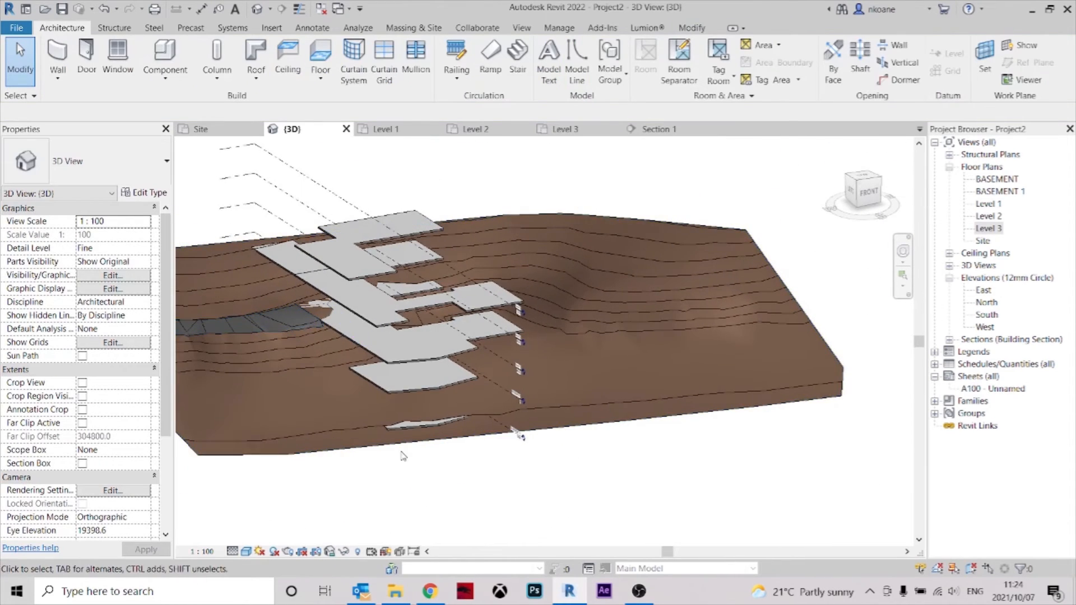
{"action": "left_click", "coordinate": [407, 443]}
{"action": "key", "text": "Escape"}
In the Site plan, start a building pad on the BASEMENT level and pick the basement floor's outline edges as its boundary.
{"action": "double_click", "coordinate": [982, 241]}
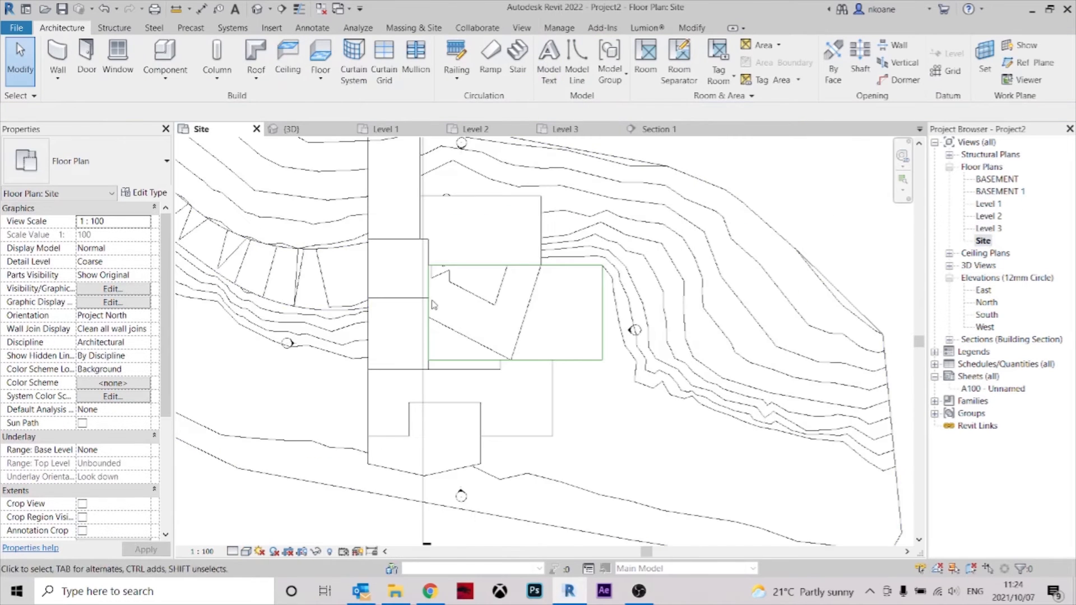
{"action": "scroll", "coordinate": [479, 284], "scroll_direction": "down", "scroll_amount": 2}
{"action": "middle_click_drag", "start_coordinate": [478, 284], "coordinate": [481, 284]}
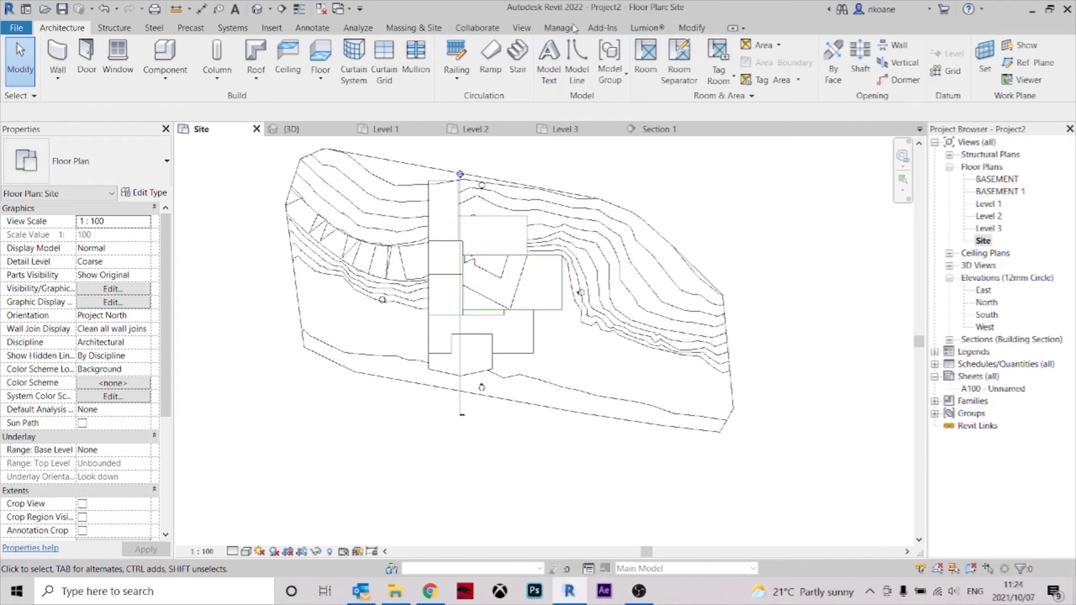
{"action": "left_click", "coordinate": [413, 28]}
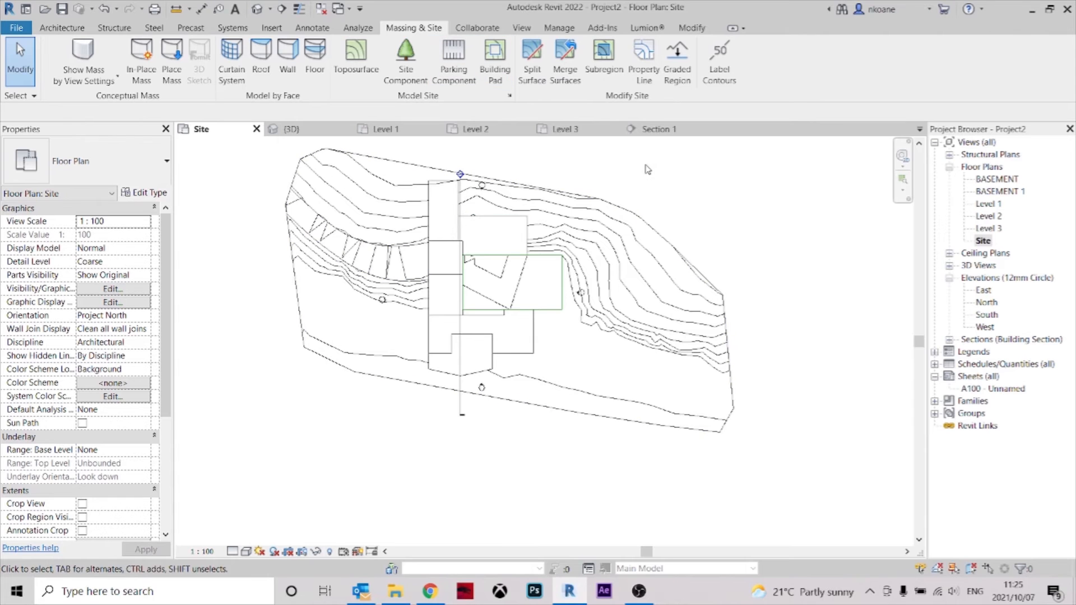
{"action": "middle_click_drag", "start_coordinate": [648, 169], "coordinate": [650, 183]}
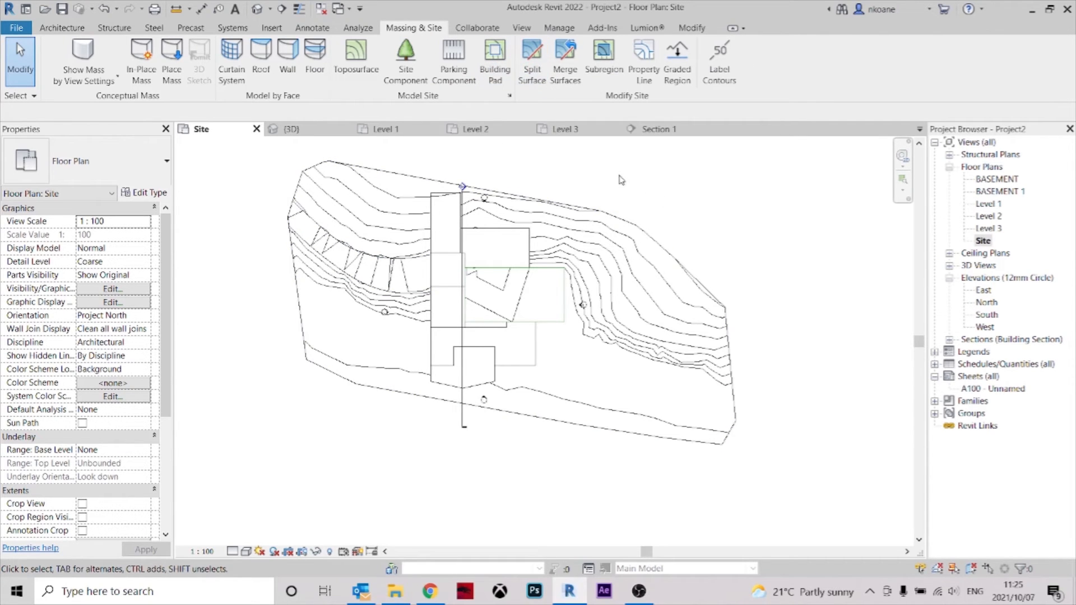
{"action": "left_click", "coordinate": [495, 61]}
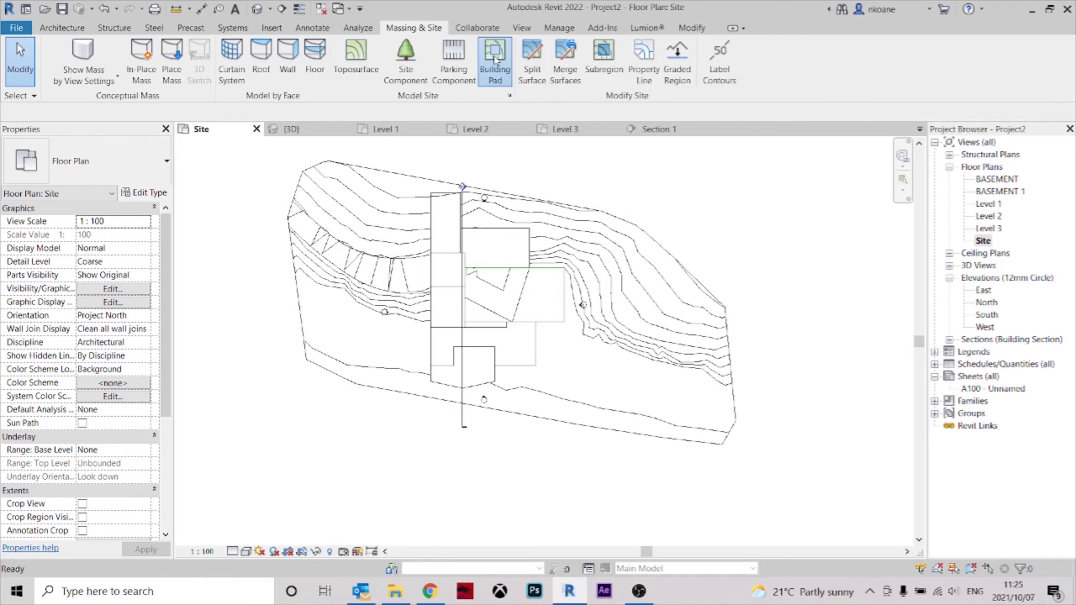
{"action": "scroll", "coordinate": [617, 174], "scroll_direction": "up", "scroll_amount": 3}
{"action": "scroll", "coordinate": [494, 298], "scroll_direction": "up", "scroll_amount": 3}
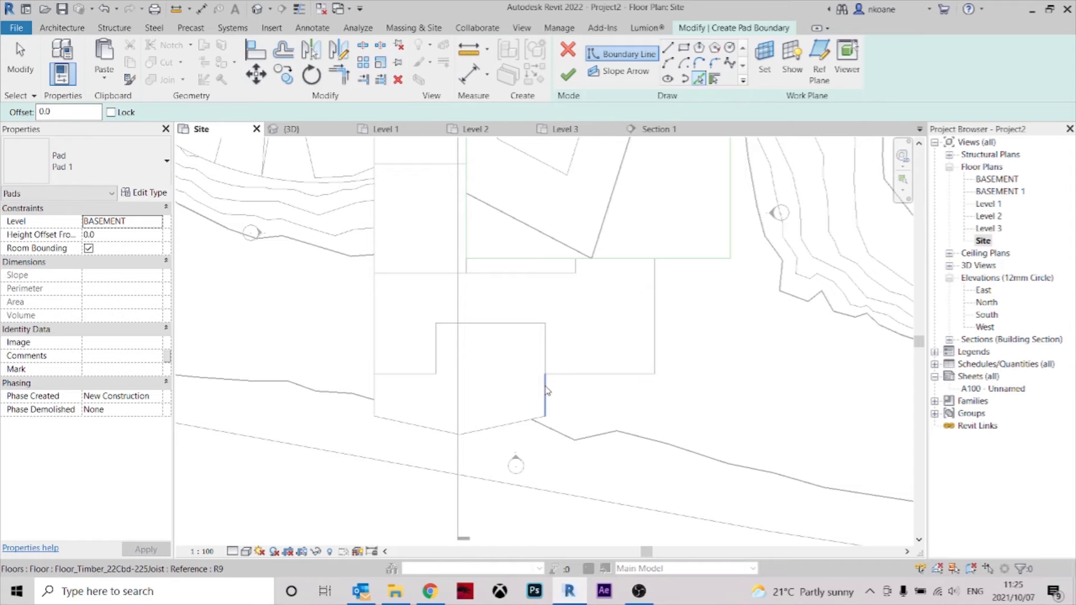
{"action": "left_click", "coordinate": [378, 340]}
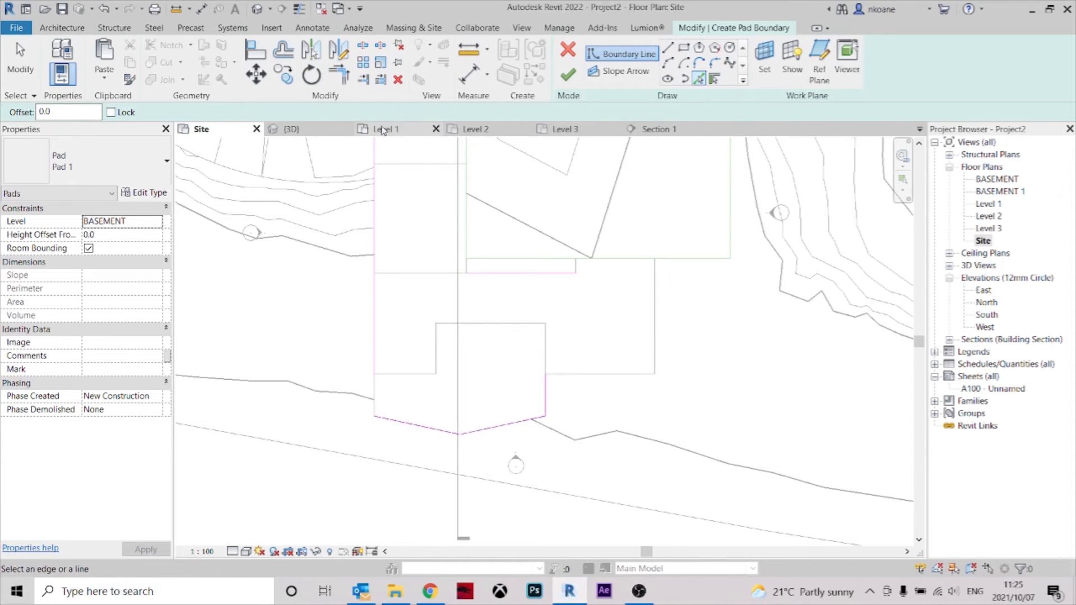
Trim the picked pad boundary lines into a closed loop and finish the building pad.
{"action": "key", "text": "t"}
{"action": "key", "text": "r"}
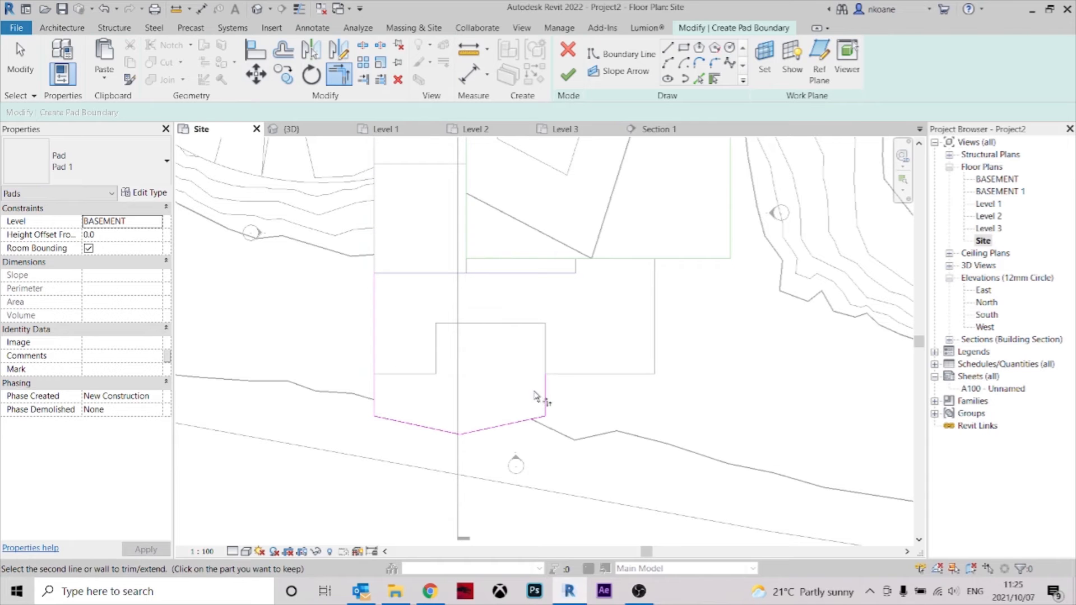
{"action": "left_click", "coordinate": [568, 75]}
Select the new building pad in the 3D view and examine from several sides how it meets the terrain and basement floors.
{"action": "left_click", "coordinate": [297, 129]}
{"action": "middle_click_drag", "start_coordinate": [644, 399], "coordinate": [595, 399], "text": "shift"}
{"action": "scroll", "coordinate": [468, 445], "scroll_direction": "up", "scroll_amount": 1}
{"action": "middle_click_drag", "start_coordinate": [595, 399], "coordinate": [375, 414], "text": "shift"}
{"action": "middle_click_drag", "start_coordinate": [555, 322], "coordinate": [618, 372], "text": "shift"}
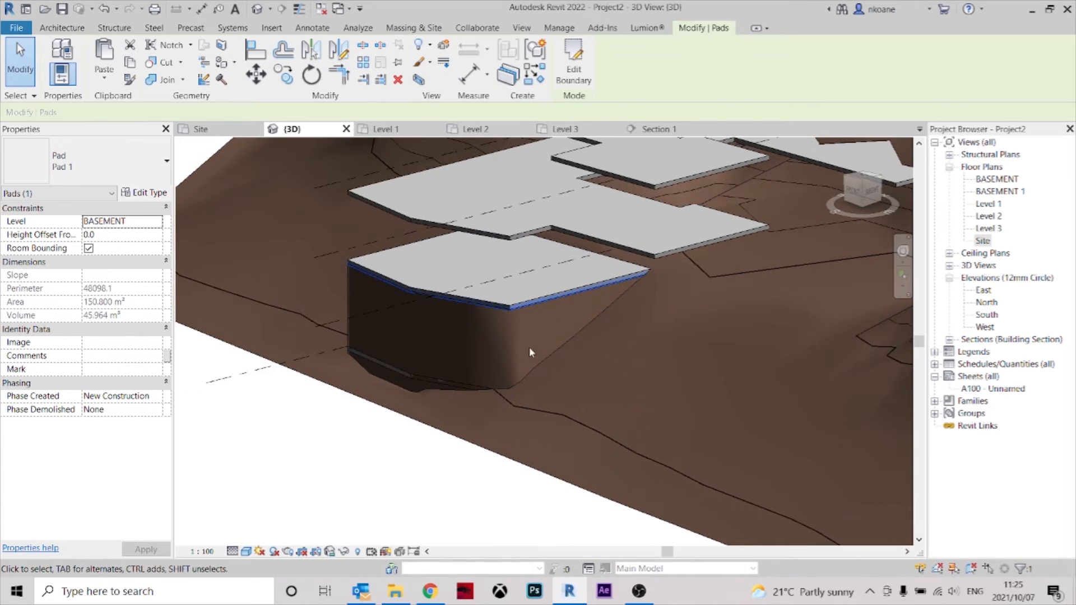
{"action": "middle_click_drag", "start_coordinate": [516, 350], "coordinate": [694, 483], "text": "shift"}
{"action": "scroll", "coordinate": [504, 386], "scroll_direction": "up", "scroll_amount": 2}
{"action": "middle_click_drag", "start_coordinate": [675, 373], "coordinate": [486, 381]}
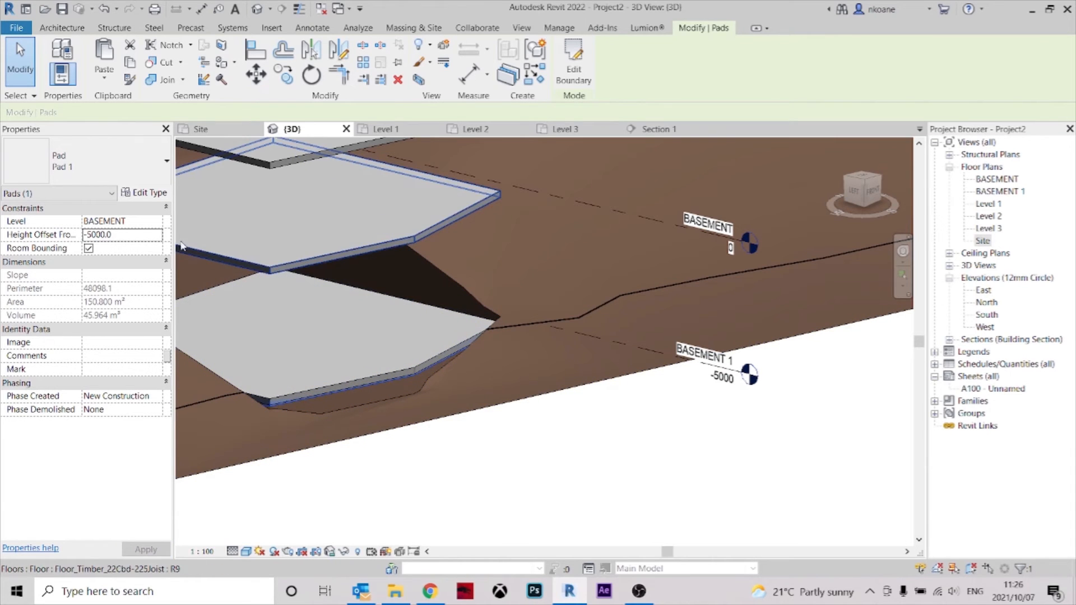
Reset the pad's height offset to 0 and try other levels for it, ending on BASEMENT.
{"action": "left_click", "coordinate": [123, 235]}
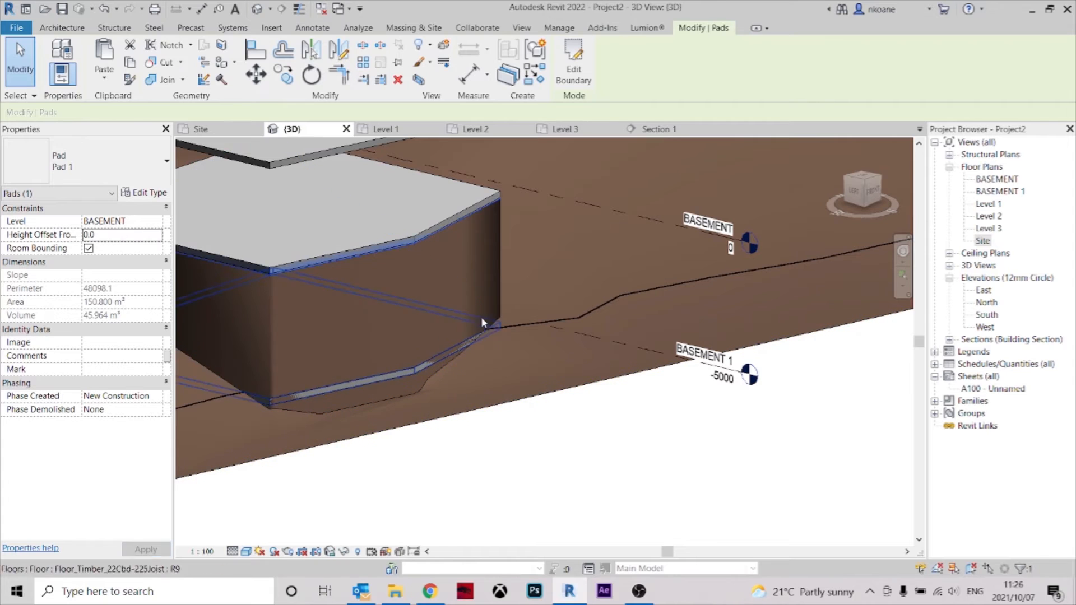
{"action": "middle_click_drag", "start_coordinate": [419, 325], "coordinate": [535, 387]}
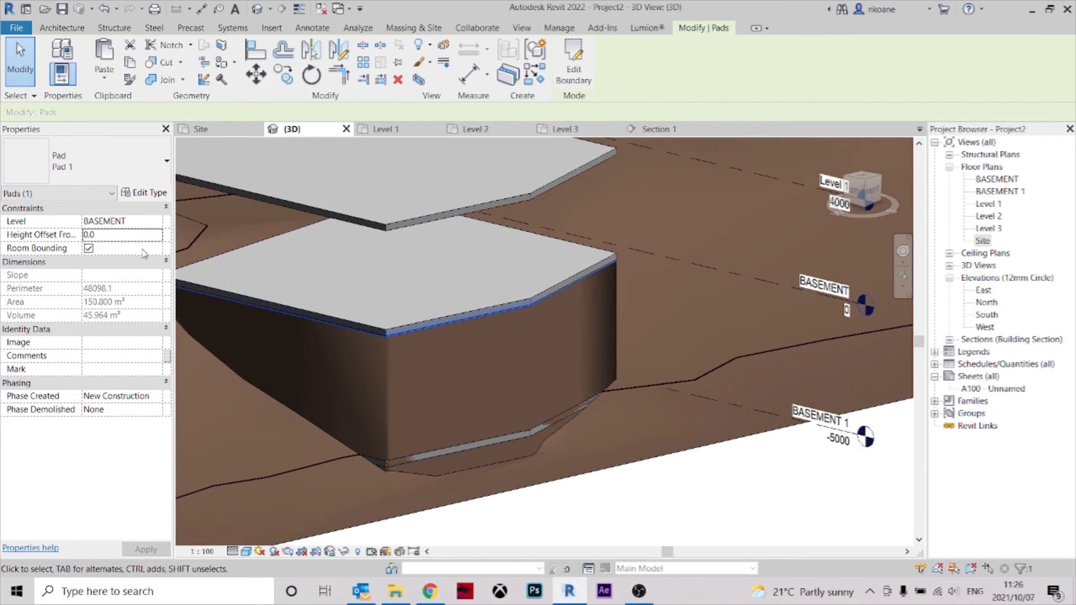
{"action": "left_click", "coordinate": [158, 224]}
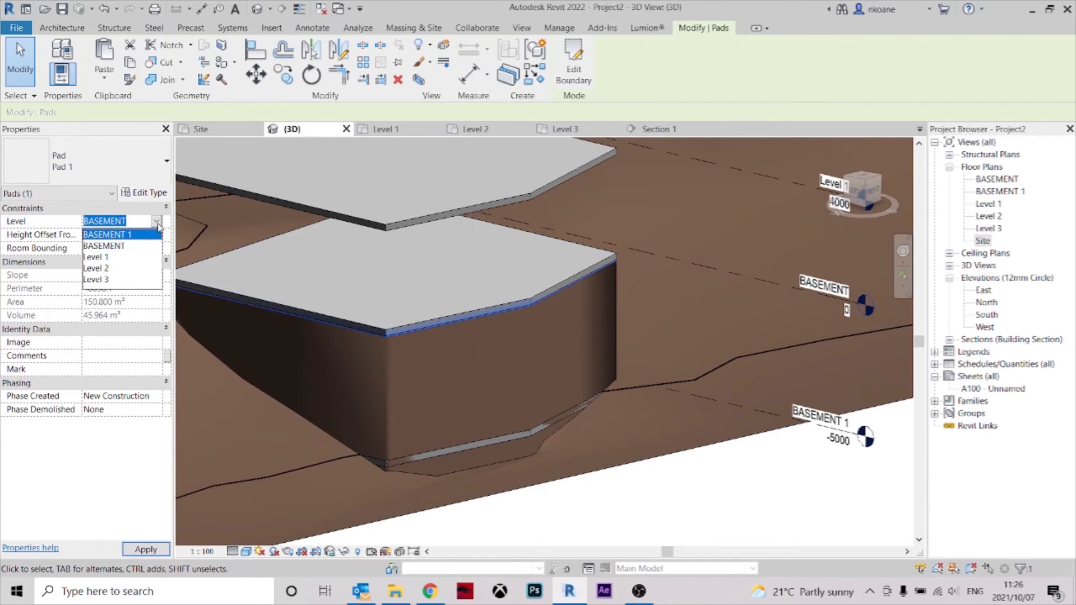
{"action": "left_click", "coordinate": [113, 247]}
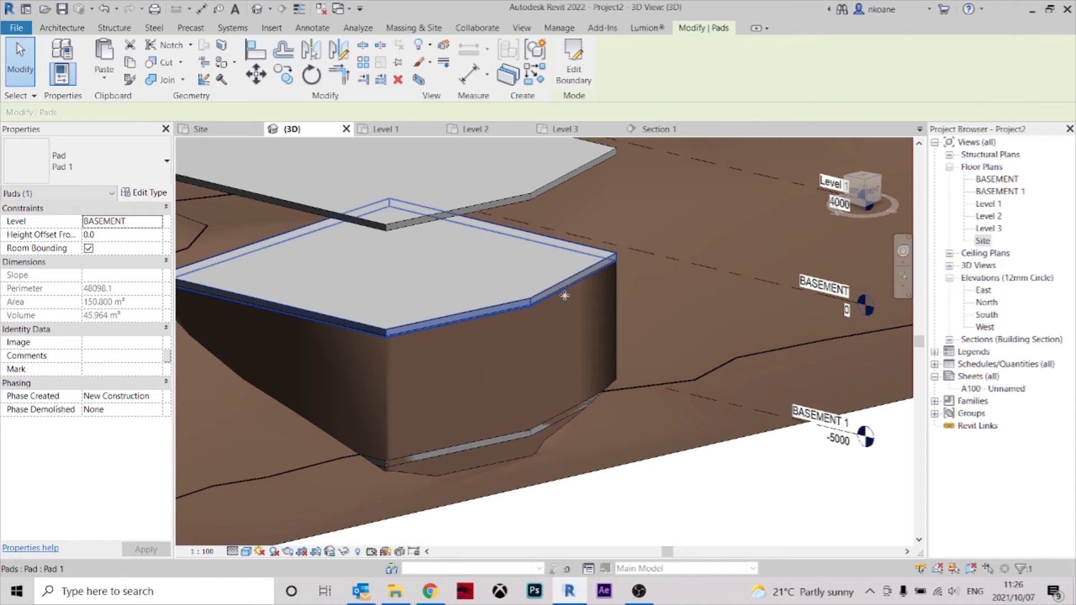
{"action": "left_click", "coordinate": [159, 224]}
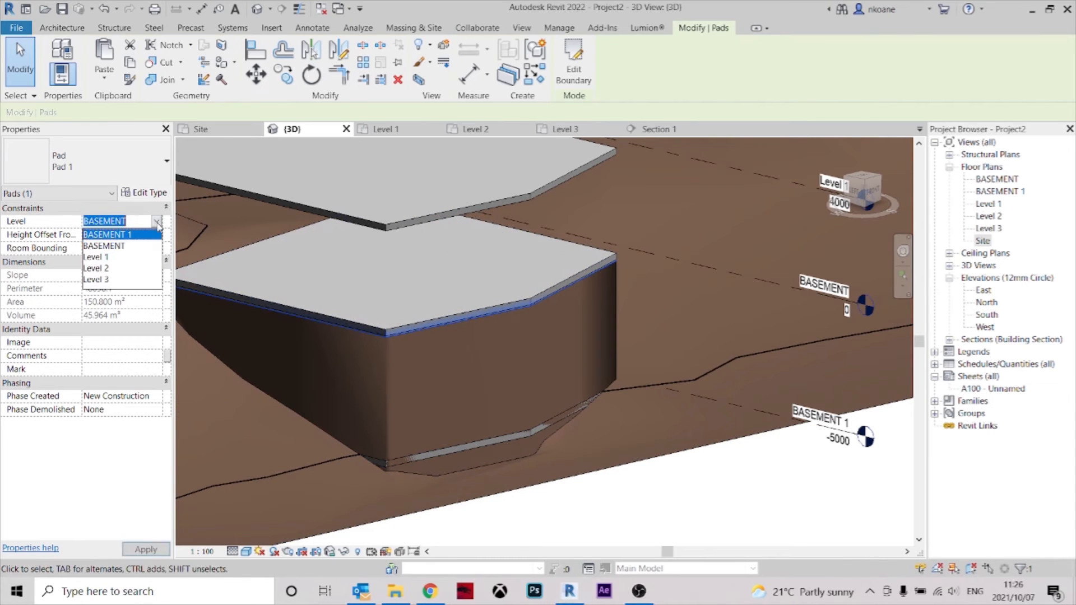
{"action": "left_click", "coordinate": [112, 257]}
{"action": "left_click", "coordinate": [156, 221]}
{"action": "left_click", "coordinate": [130, 236]}
{"action": "left_click", "coordinate": [156, 222]}
{"action": "left_click", "coordinate": [117, 246]}
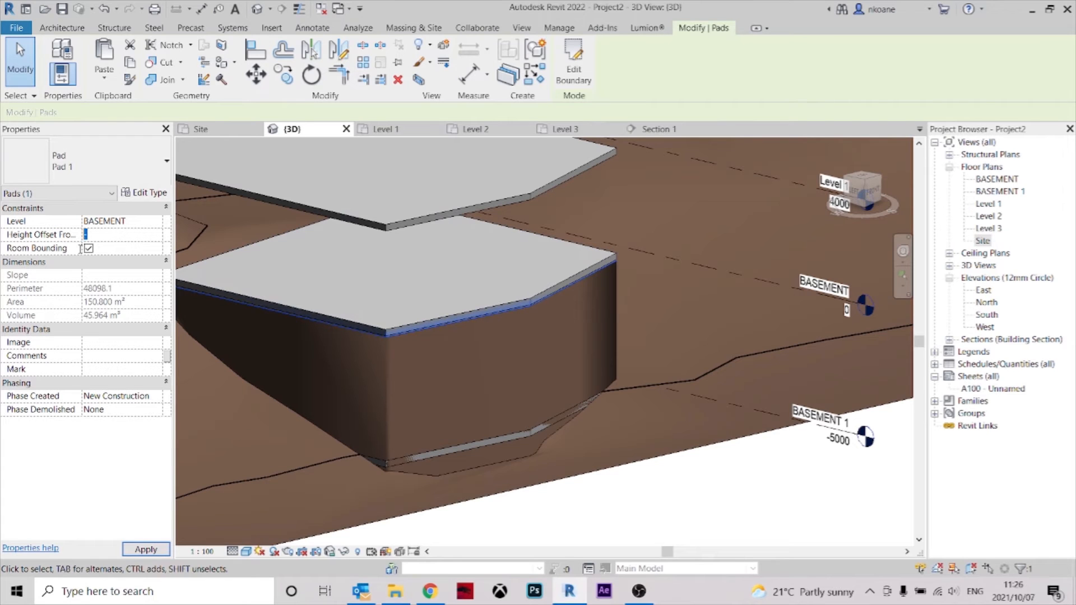
{"action": "type", "text": "0"}
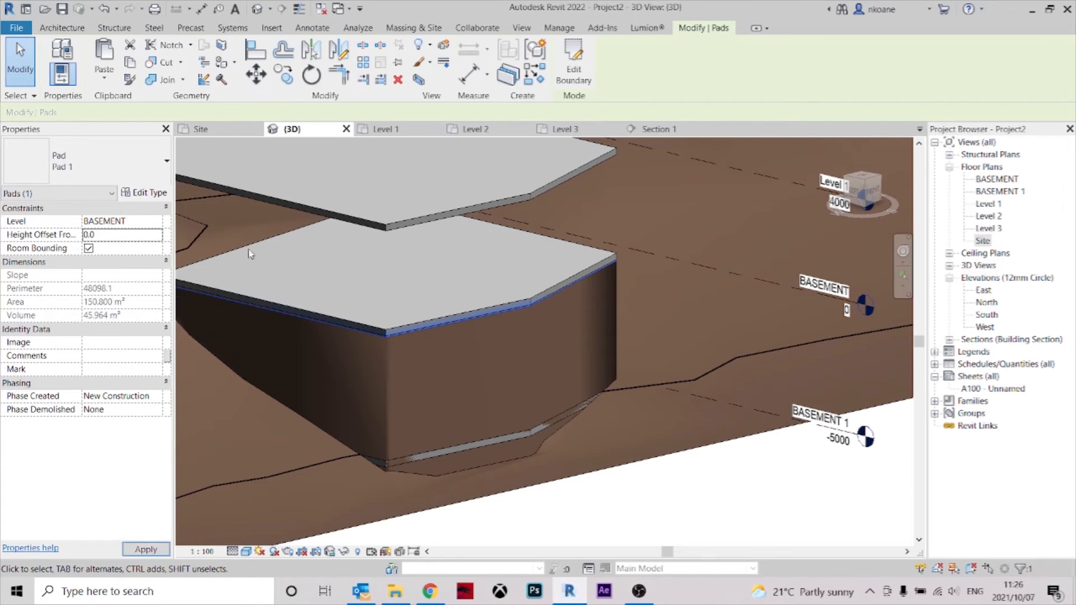
Assign the pad to the BASEMENT 1 level with a height offset of 0 and deselect it.
{"action": "left_click", "coordinate": [157, 224]}
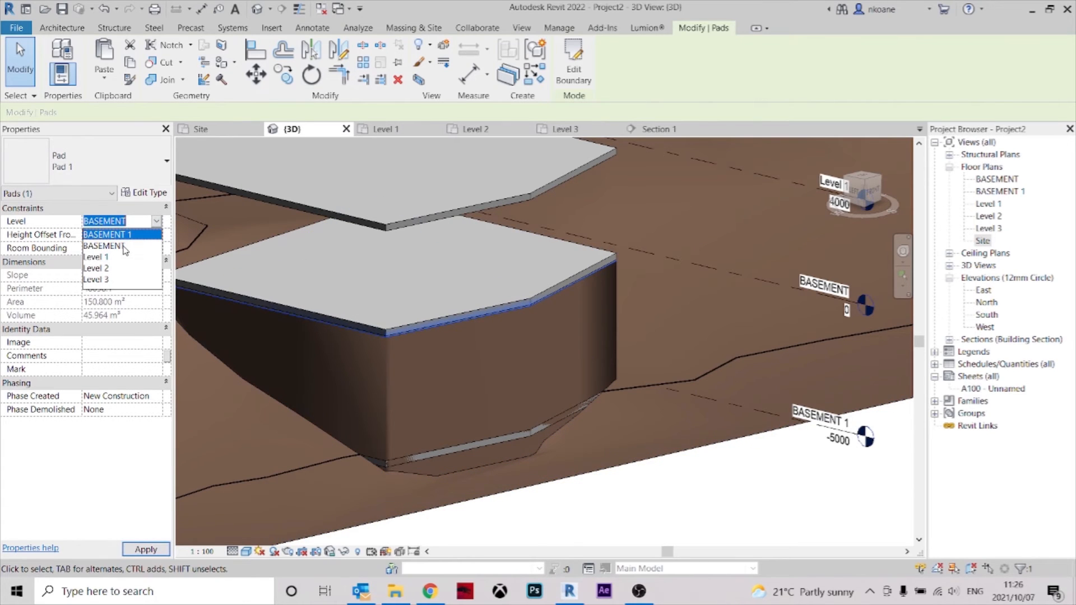
{"action": "left_click", "coordinate": [142, 236]}
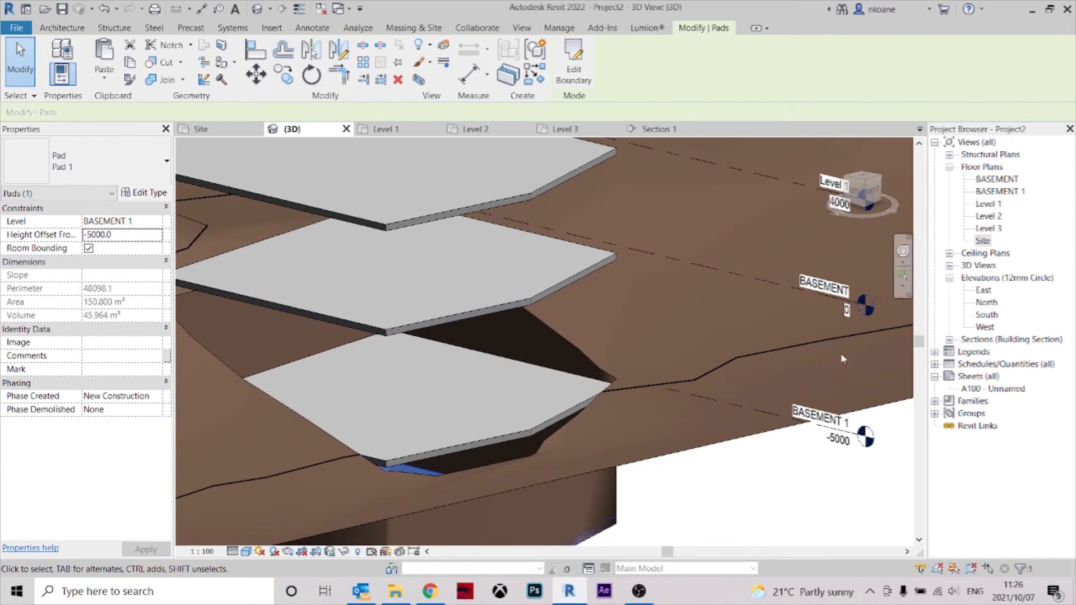
{"action": "scroll", "coordinate": [547, 334], "scroll_direction": "down", "scroll_amount": 1}
{"action": "middle_click_drag", "start_coordinate": [546, 334], "coordinate": [548, 288]}
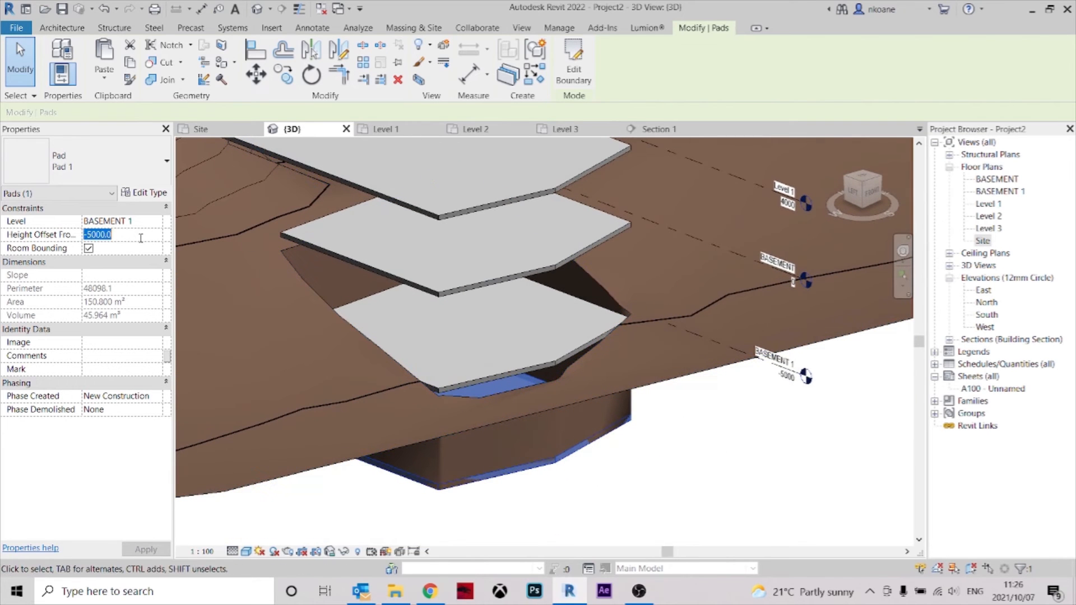
{"action": "left_click", "coordinate": [140, 237]}
{"action": "middle_click_drag", "start_coordinate": [510, 446], "coordinate": [347, 352], "text": "shift"}
{"action": "middle_click_drag", "start_coordinate": [469, 305], "coordinate": [469, 418], "text": "shift"}
{"action": "scroll", "coordinate": [636, 355], "scroll_direction": "down", "scroll_amount": 5}
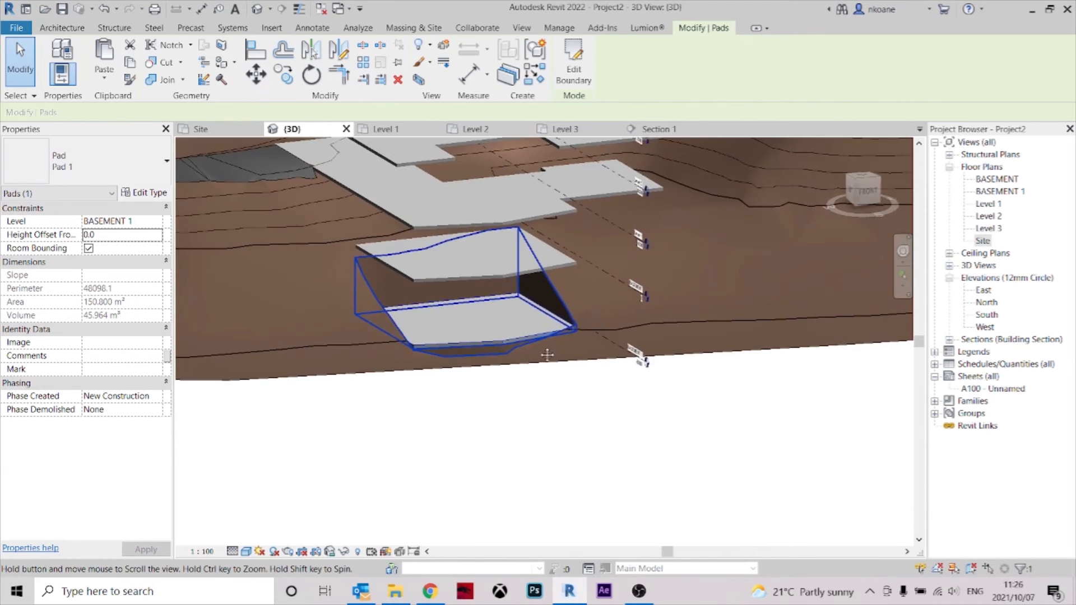
{"action": "key", "text": "Escape"}
{"action": "middle_click_drag", "start_coordinate": [713, 368], "coordinate": [447, 326], "text": "shift"}
{"action": "left_click", "coordinate": [749, 295]}
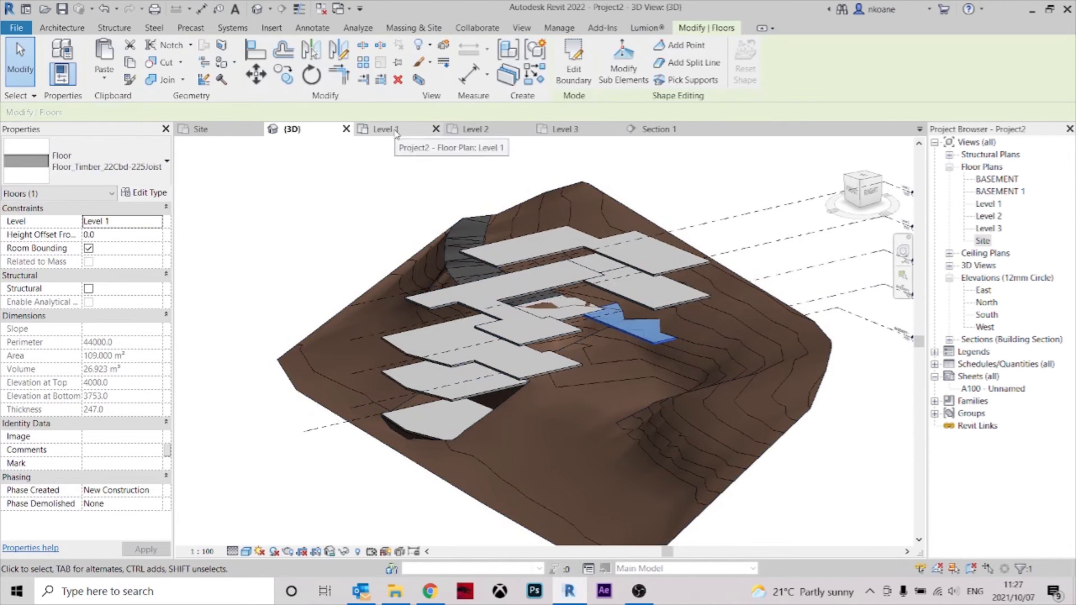
{"action": "left_click", "coordinate": [638, 591]}
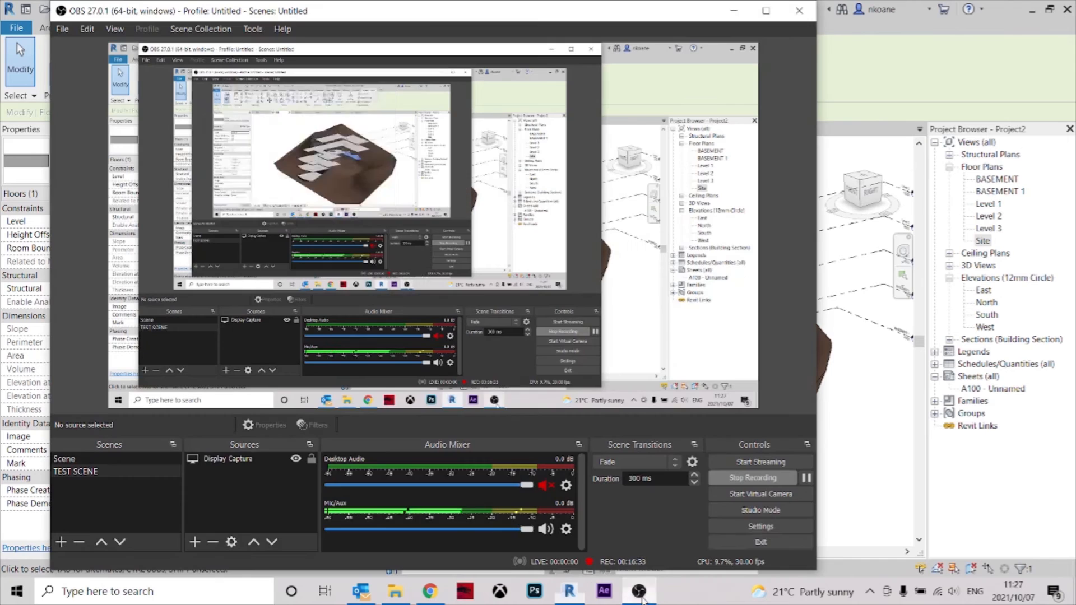
{"action": "left_click", "coordinate": [805, 477]}
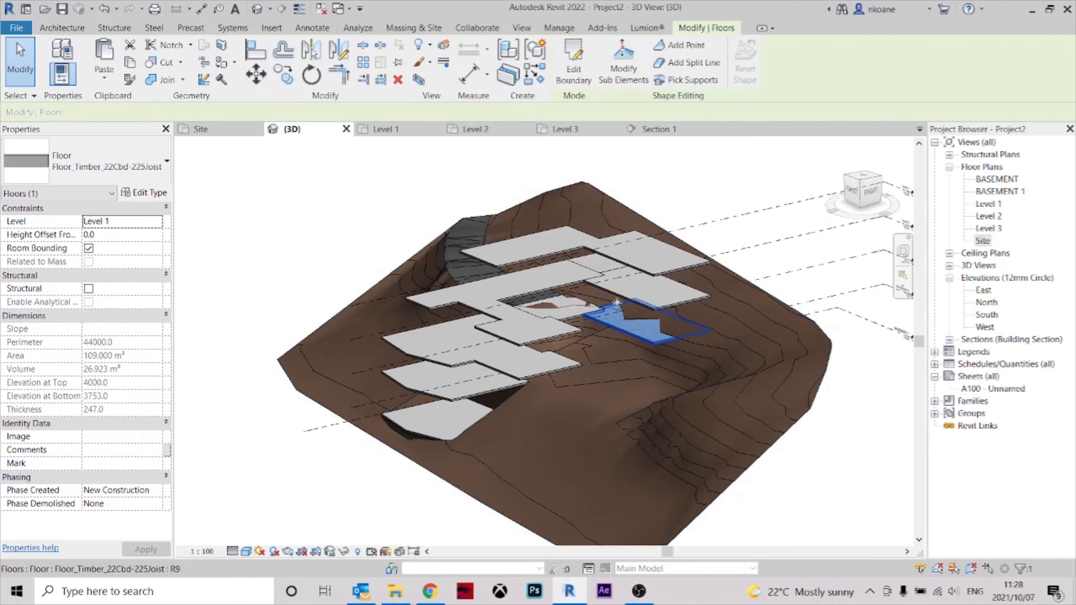
Examine in 3D from several angles how the eastern Level 1 floor intersects the toposurface, then clear the selection.
{"action": "scroll", "coordinate": [635, 318], "scroll_direction": "up", "scroll_amount": 5}
{"action": "scroll", "coordinate": [634, 318], "scroll_direction": "down", "scroll_amount": 5}
{"action": "scroll", "coordinate": [716, 261], "scroll_direction": "up", "scroll_amount": 4}
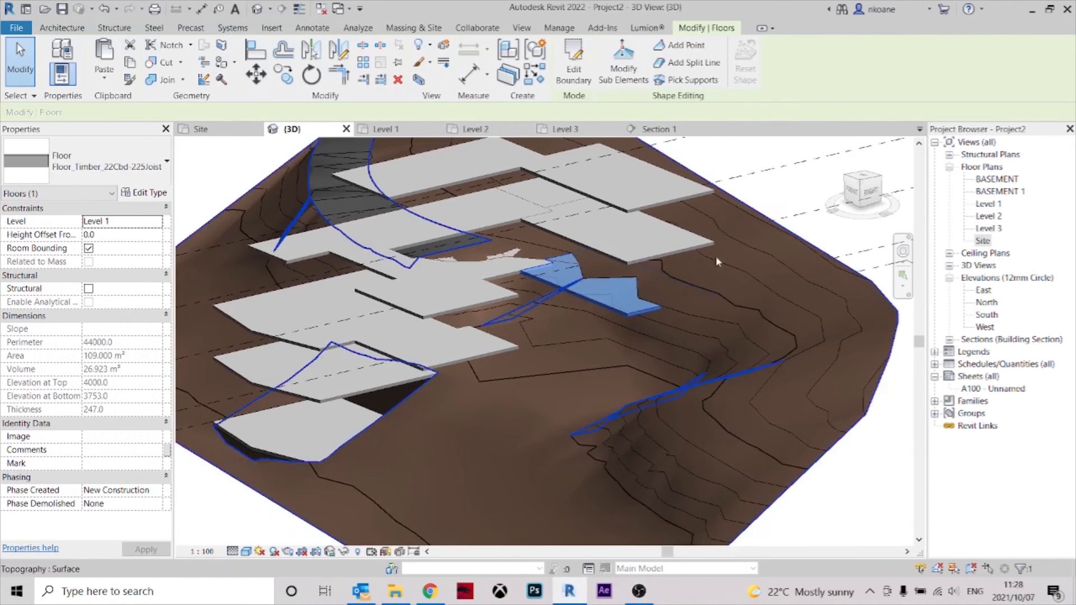
{"action": "middle_click_drag", "start_coordinate": [645, 280], "coordinate": [666, 340], "text": "shift"}
{"action": "left_click", "coordinate": [807, 264]}
{"action": "scroll", "coordinate": [572, 309], "scroll_direction": "up", "scroll_amount": 2}
{"action": "middle_click_drag", "start_coordinate": [580, 337], "coordinate": [621, 353], "text": "shift"}
{"action": "middle_click_drag", "start_coordinate": [461, 310], "coordinate": [516, 341], "text": "shift"}
{"action": "left_click", "coordinate": [580, 363]}
{"action": "scroll", "coordinate": [614, 348], "scroll_direction": "up", "scroll_amount": 1}
{"action": "middle_click_drag", "start_coordinate": [614, 348], "coordinate": [609, 321], "text": "shift"}
{"action": "middle_click_drag", "start_coordinate": [544, 306], "coordinate": [571, 354], "text": "shift"}
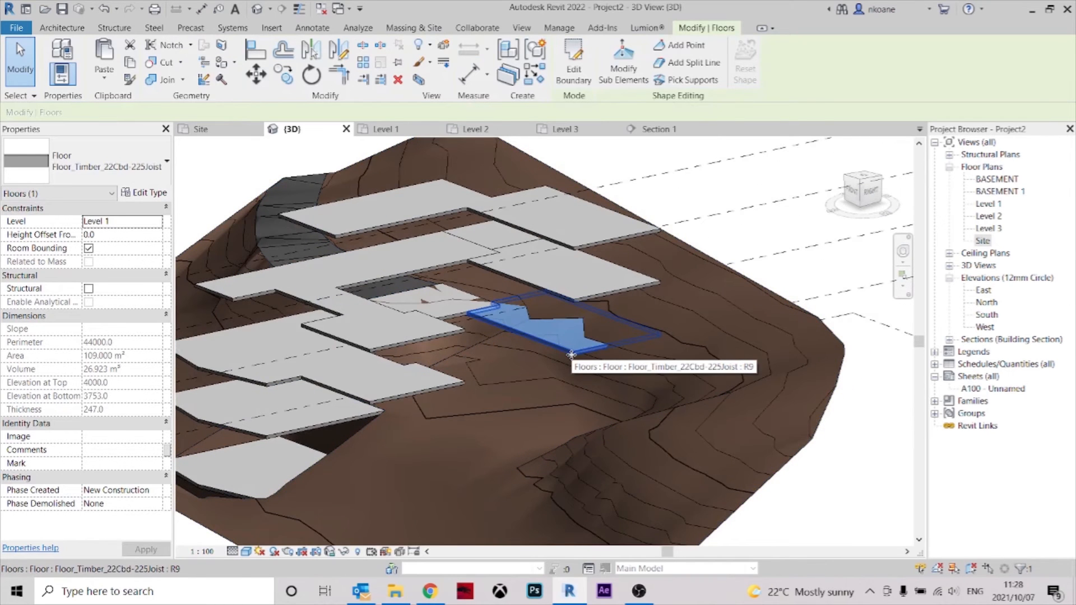
{"action": "left_click", "coordinate": [723, 239]}
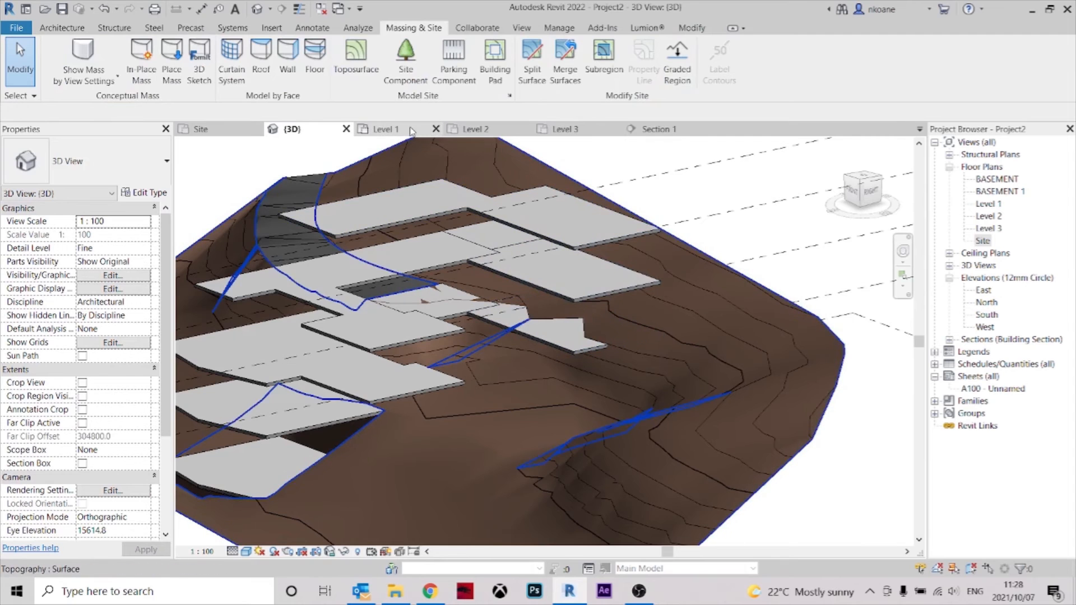
{"action": "left_click", "coordinate": [387, 129]}
{"action": "scroll", "coordinate": [616, 319], "scroll_direction": "down", "scroll_amount": 2}
{"action": "scroll", "coordinate": [543, 309], "scroll_direction": "up", "scroll_amount": 2}
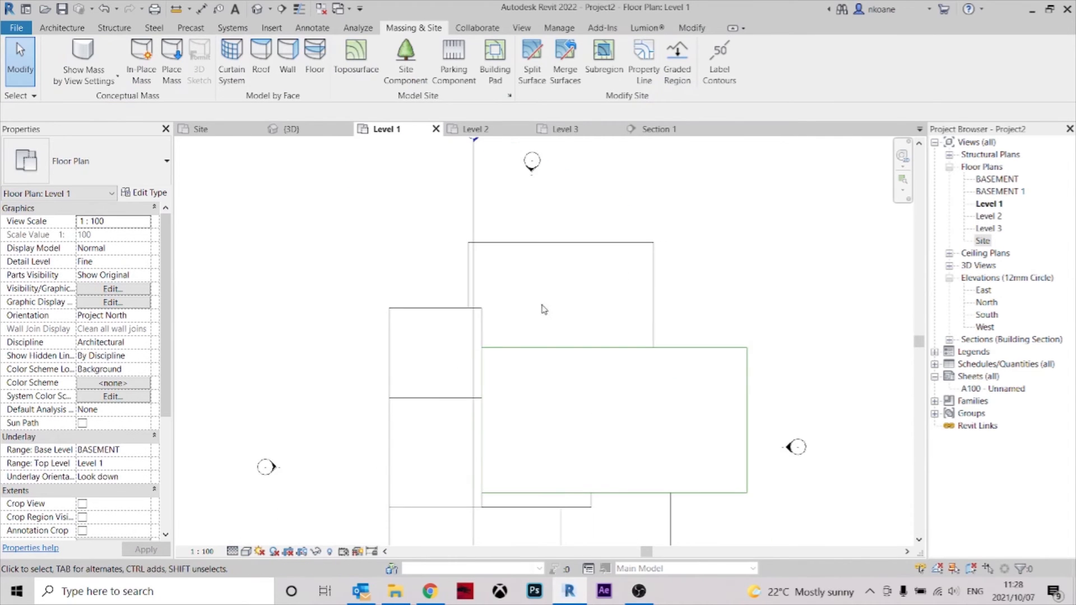
{"action": "middle_click_drag", "start_coordinate": [542, 306], "coordinate": [529, 308]}
{"action": "left_click", "coordinate": [296, 130]}
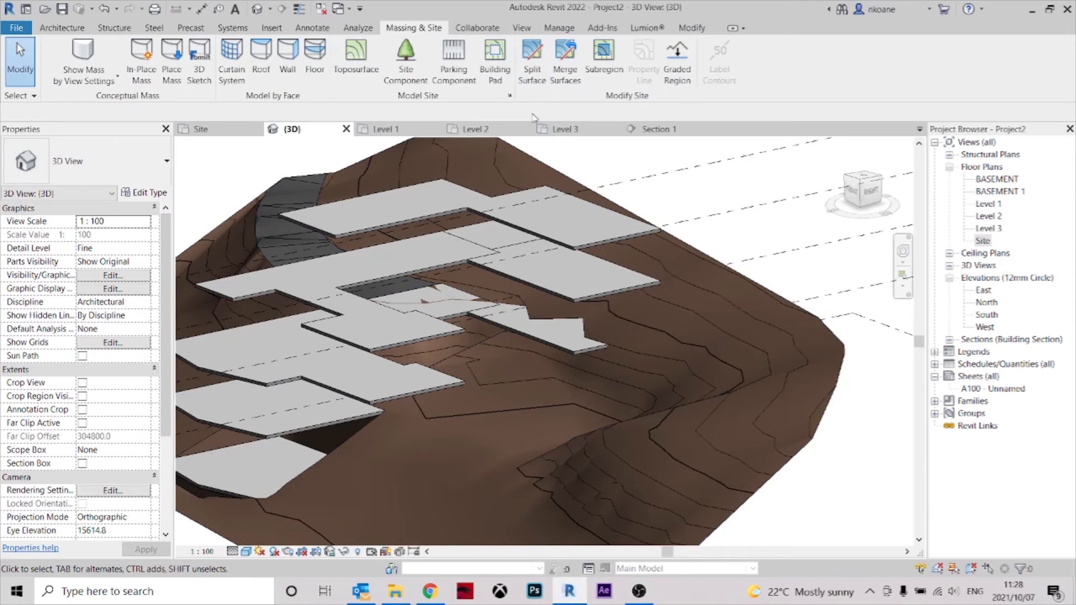
Split the toposurface along the full outline of the eastern Level 1 floor, using the chain of its picked edges.
{"action": "scroll", "coordinate": [564, 153], "scroll_direction": "down", "scroll_amount": 3}
{"action": "middle_click_drag", "start_coordinate": [564, 152], "coordinate": [585, 200]}
{"action": "scroll", "coordinate": [569, 194], "scroll_direction": "up", "scroll_amount": 1}
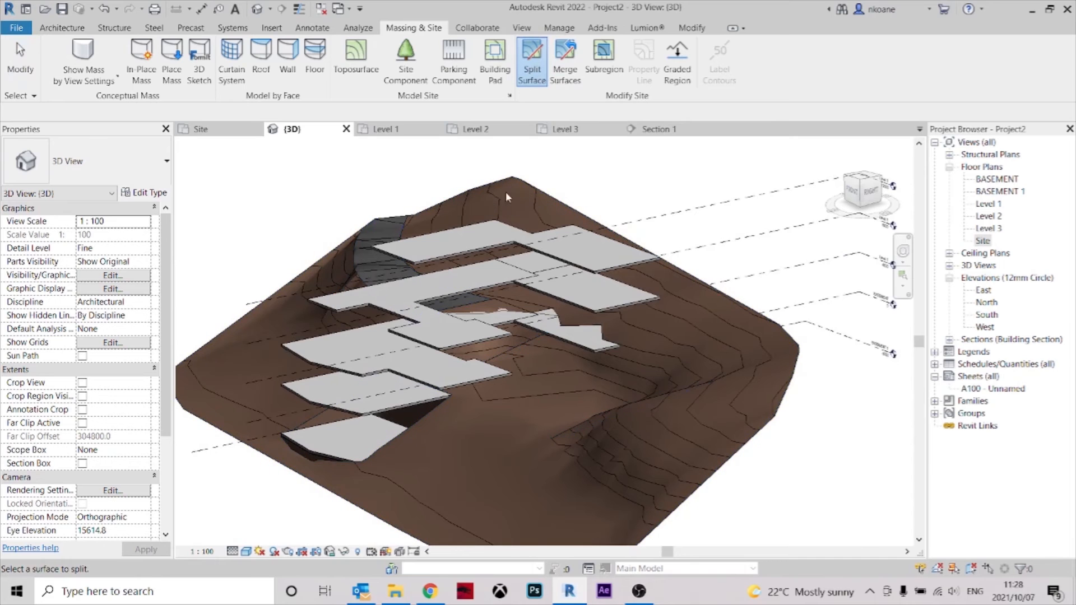
{"action": "left_click", "coordinate": [536, 189]}
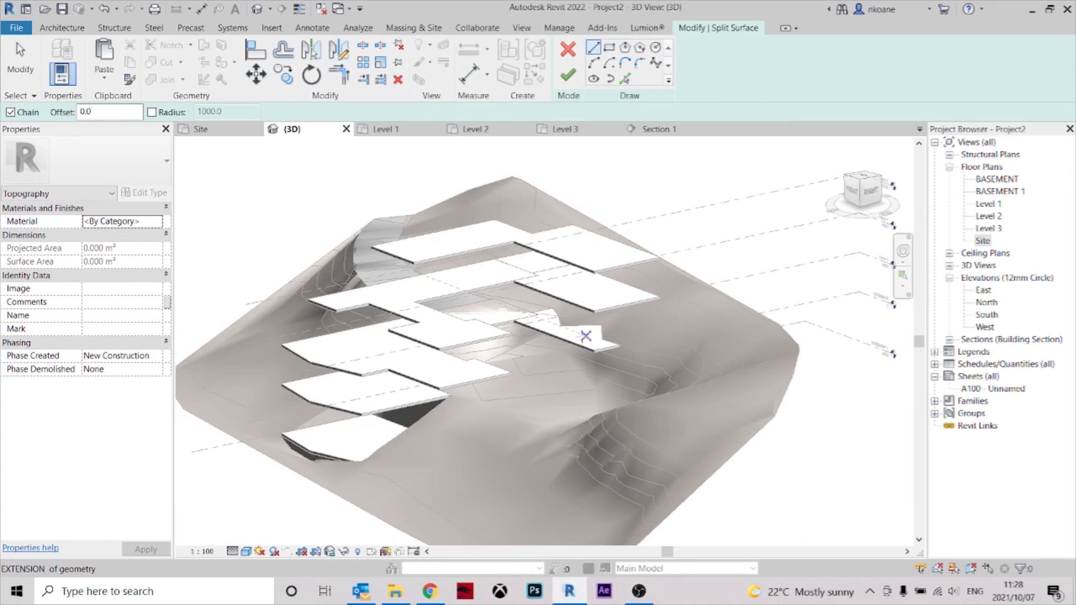
{"action": "scroll", "coordinate": [572, 369], "scroll_direction": "up", "scroll_amount": 5}
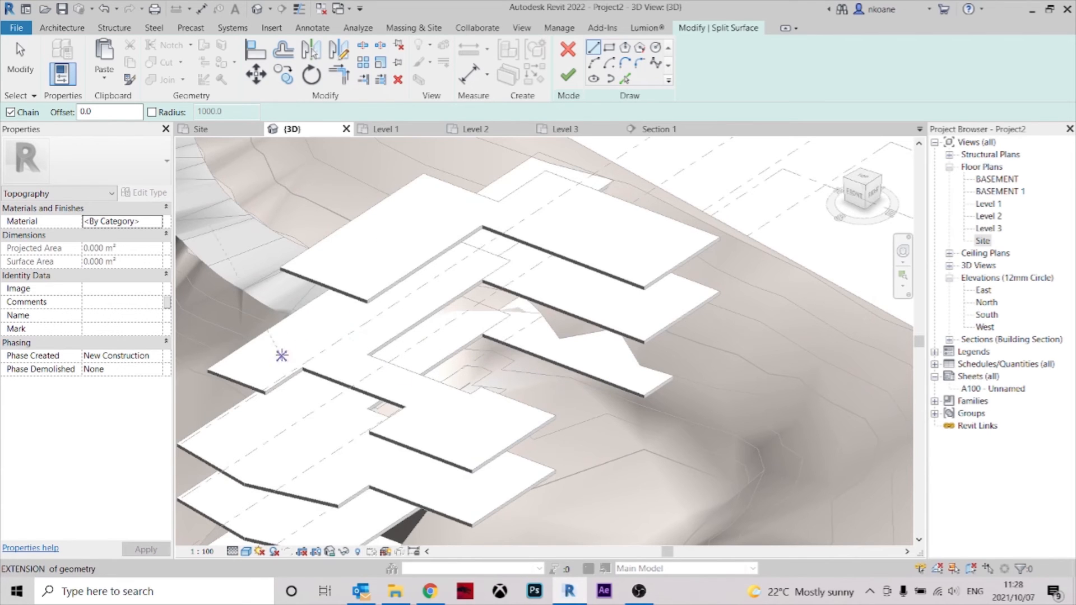
{"action": "left_click", "coordinate": [625, 79]}
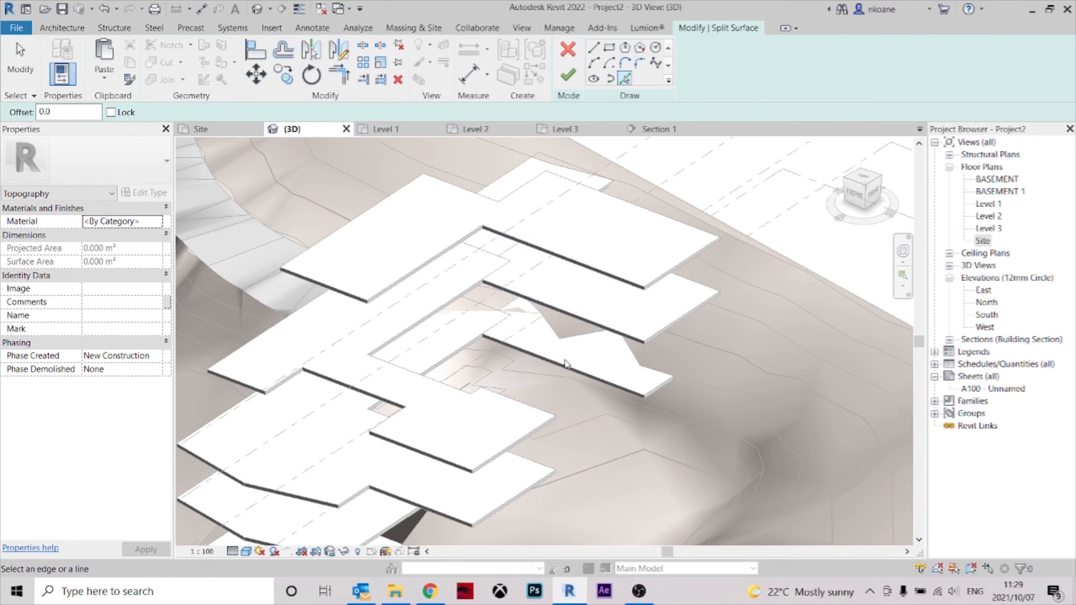
{"action": "scroll", "coordinate": [567, 365], "scroll_direction": "up", "scroll_amount": 3}
{"action": "scroll", "coordinate": [566, 367], "scroll_direction": "down", "scroll_amount": 2}
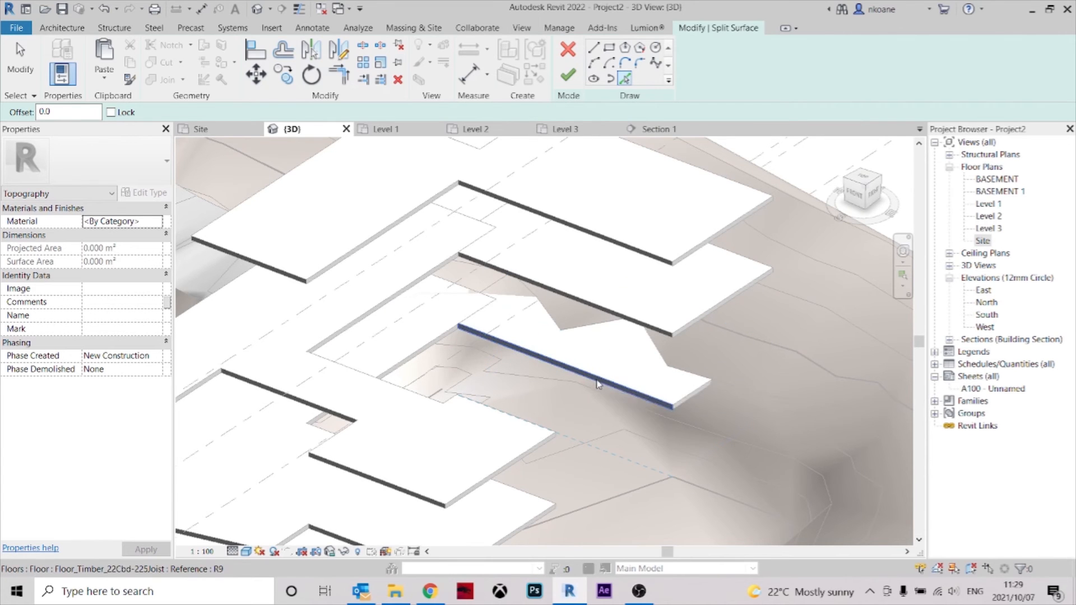
{"action": "key", "text": "Tab"}
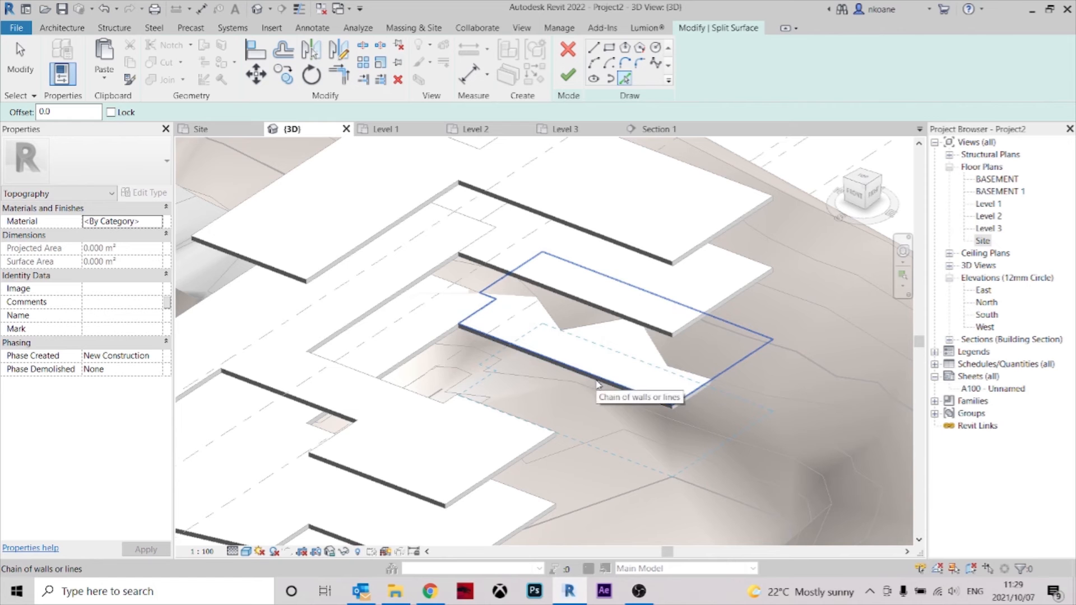
{"action": "left_click", "coordinate": [597, 384]}
{"action": "scroll", "coordinate": [582, 364], "scroll_direction": "down", "scroll_amount": 3}
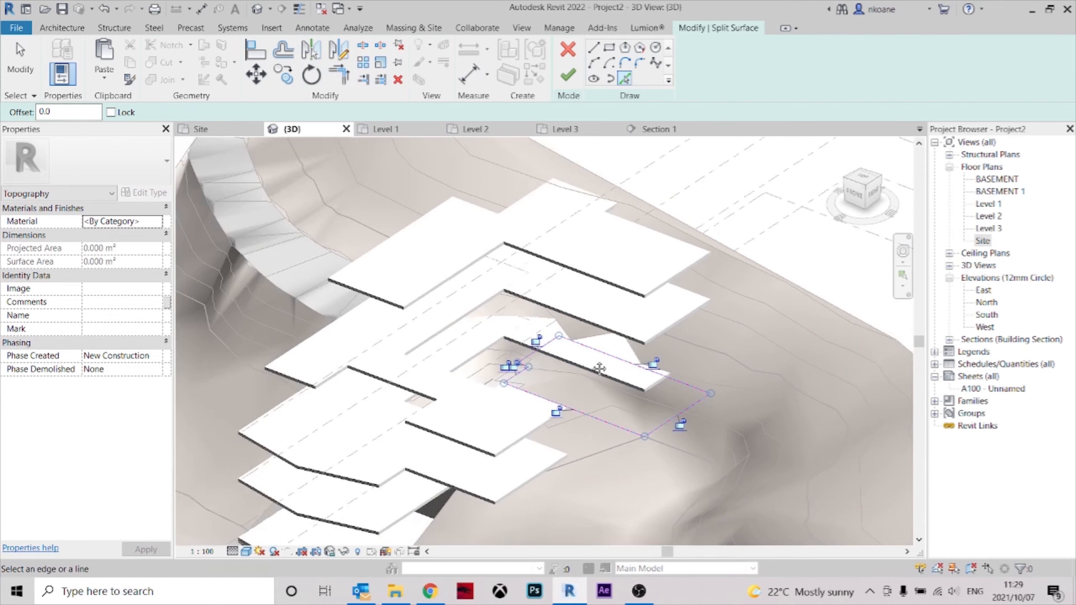
{"action": "mouse_move", "coordinate": [815, 429]}
{"action": "middle_mouse_down", "text": "shift"}
{"action": "mouse_move", "coordinate": [630, 359]}
{"action": "mouse_move", "coordinate": [809, 410]}
{"action": "middle_mouse_up", "text": "shift"}
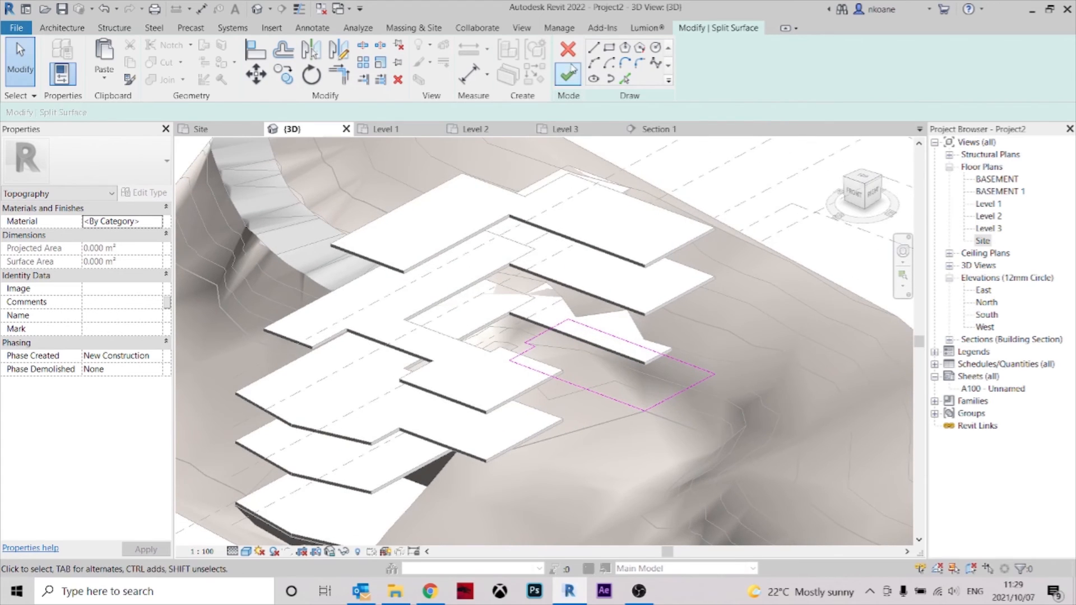
{"action": "left_click", "coordinate": [570, 72]}
Delete the split-off piece of terrain around the eastern Level 1 floor.
{"action": "middle_click_drag", "start_coordinate": [665, 432], "coordinate": [708, 286], "text": "shift"}
{"action": "left_click", "coordinate": [770, 295]}
{"action": "middle_click_drag", "start_coordinate": [747, 401], "coordinate": [721, 409], "text": "shift"}
{"action": "left_click", "coordinate": [618, 306]}
{"action": "middle_click_drag", "start_coordinate": [580, 364], "coordinate": [557, 358], "text": "shift"}
{"action": "left_click", "coordinate": [453, 238]}
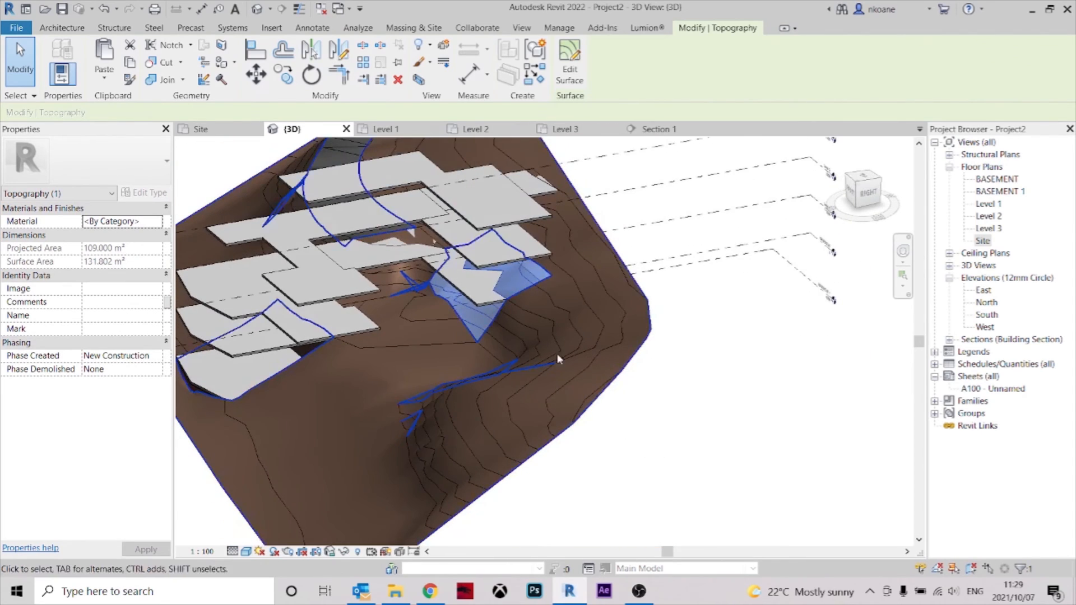
{"action": "left_click", "coordinate": [398, 81]}
Open the remaining toposurface for surface editing and try selecting boundary points along the opening's edge.
{"action": "middle_click_drag", "start_coordinate": [572, 424], "coordinate": [471, 314], "text": "shift"}
{"action": "left_click", "coordinate": [468, 315]}
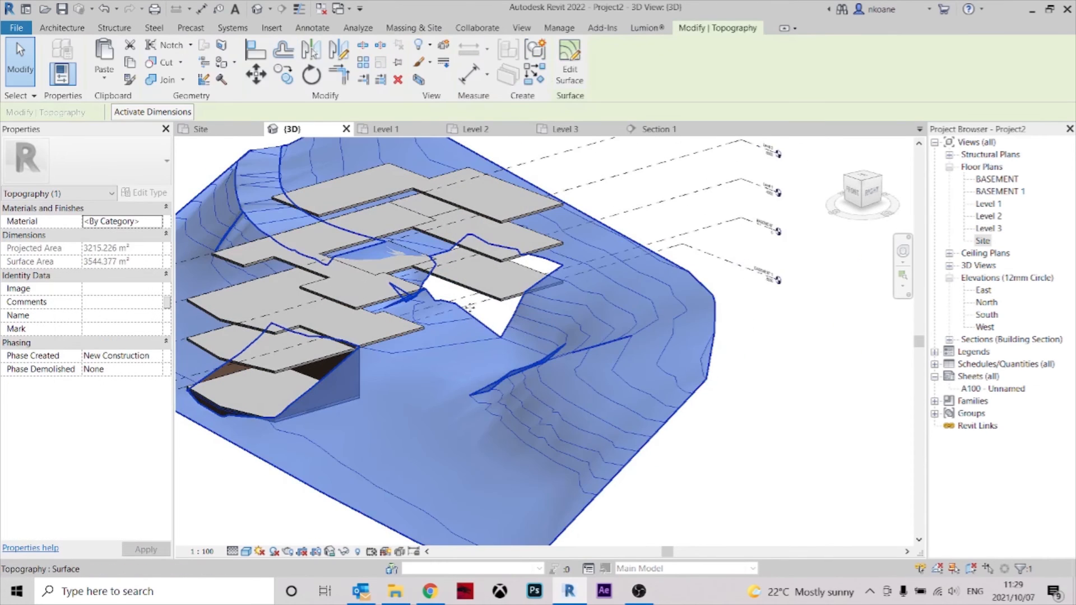
{"action": "left_click", "coordinate": [570, 61]}
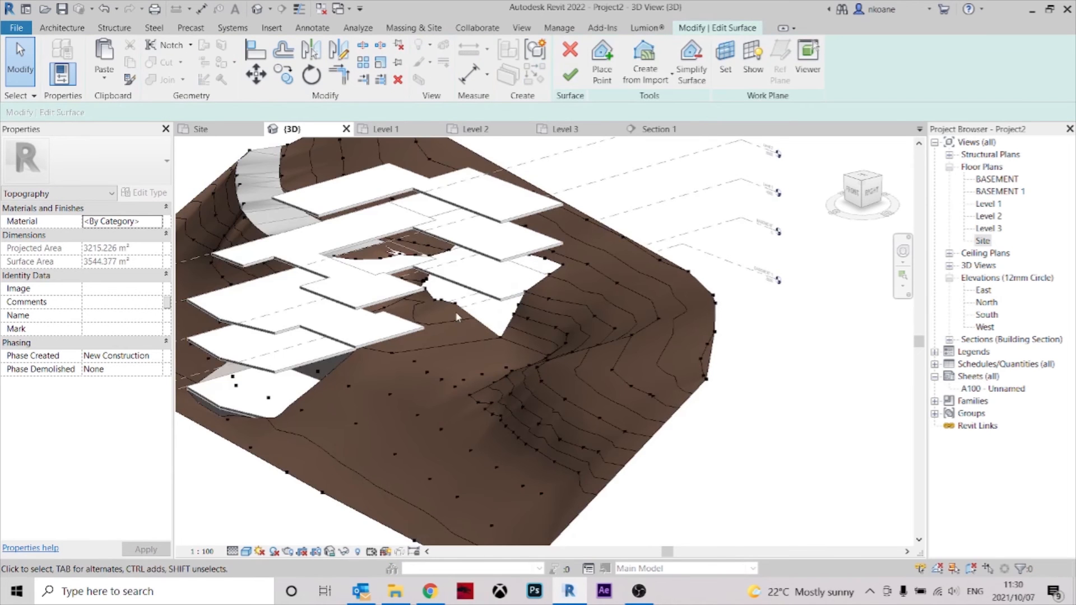
{"action": "left_click_drag", "start_coordinate": [465, 306], "coordinate": [427, 289]}
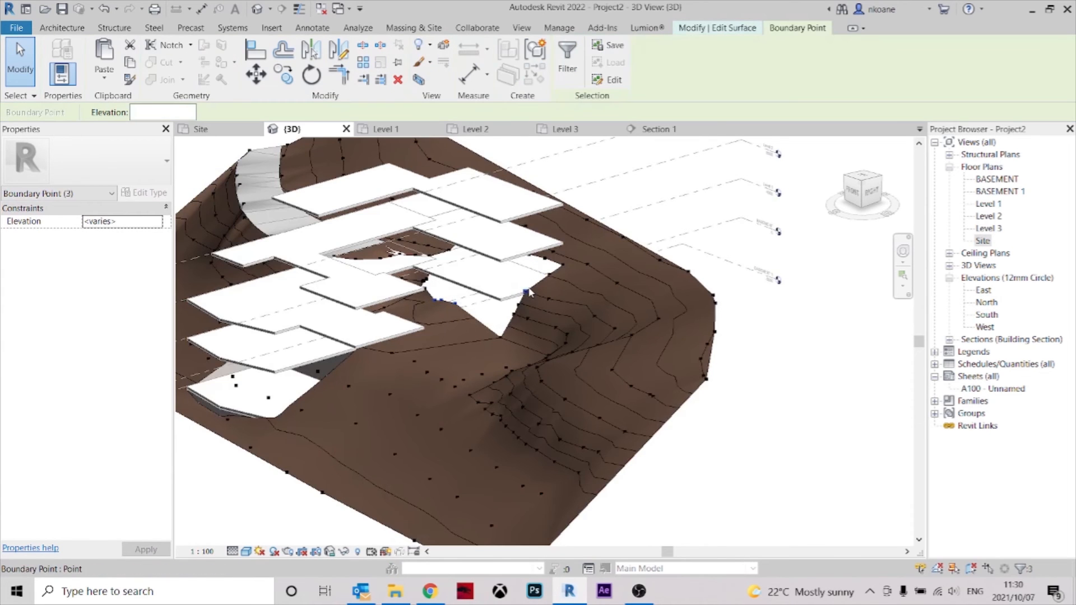
{"action": "key", "text": "Escape"}
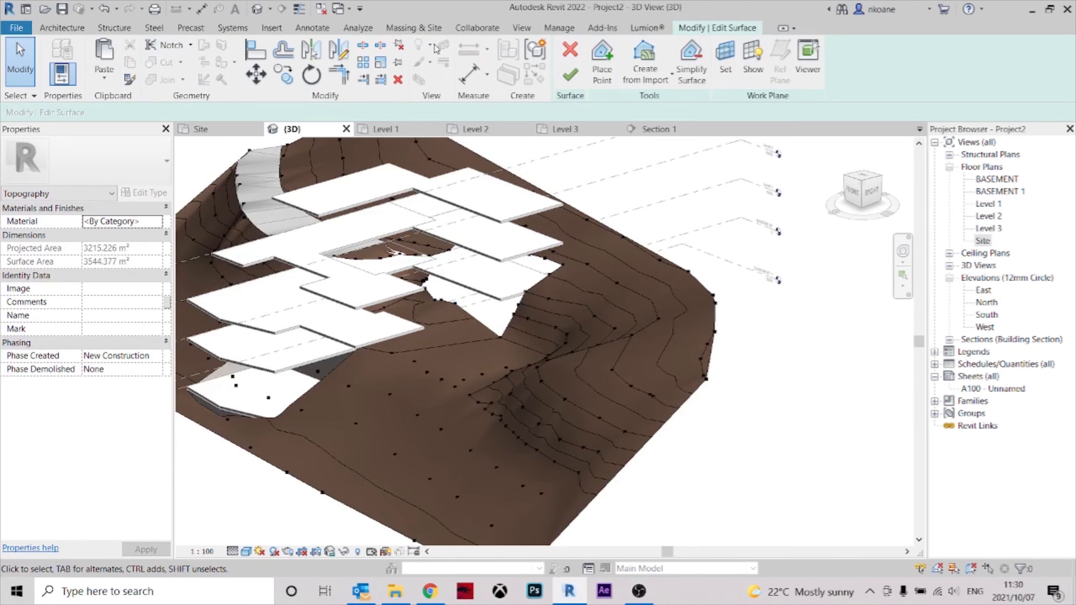
Undo back to the split sketch, restoring the deleted terrain, and finish the surface split again.
{"action": "left_click", "coordinate": [104, 10]}
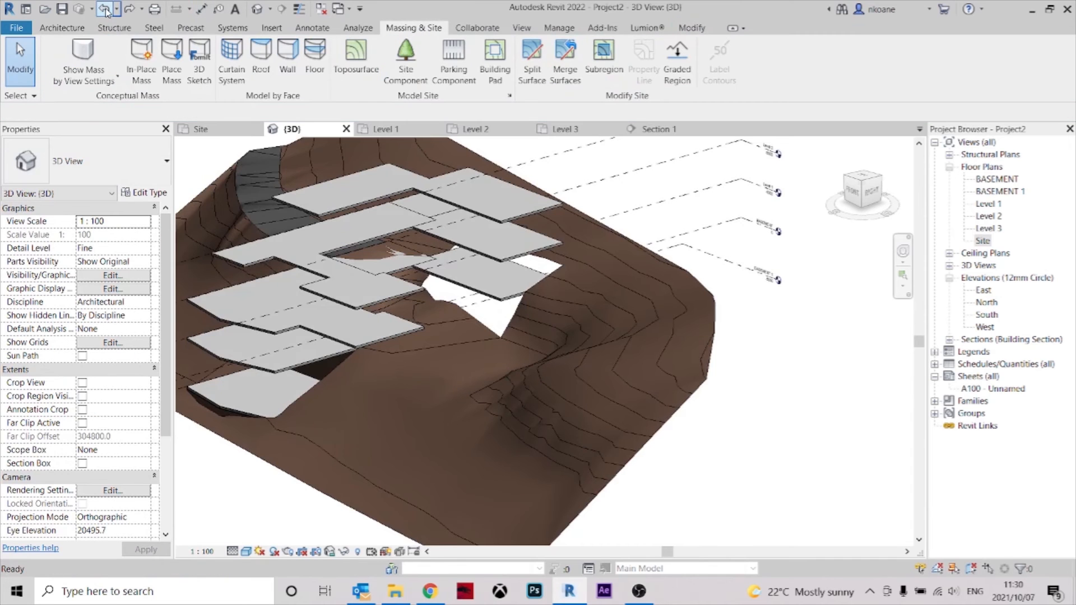
{"action": "left_click", "coordinate": [109, 10]}
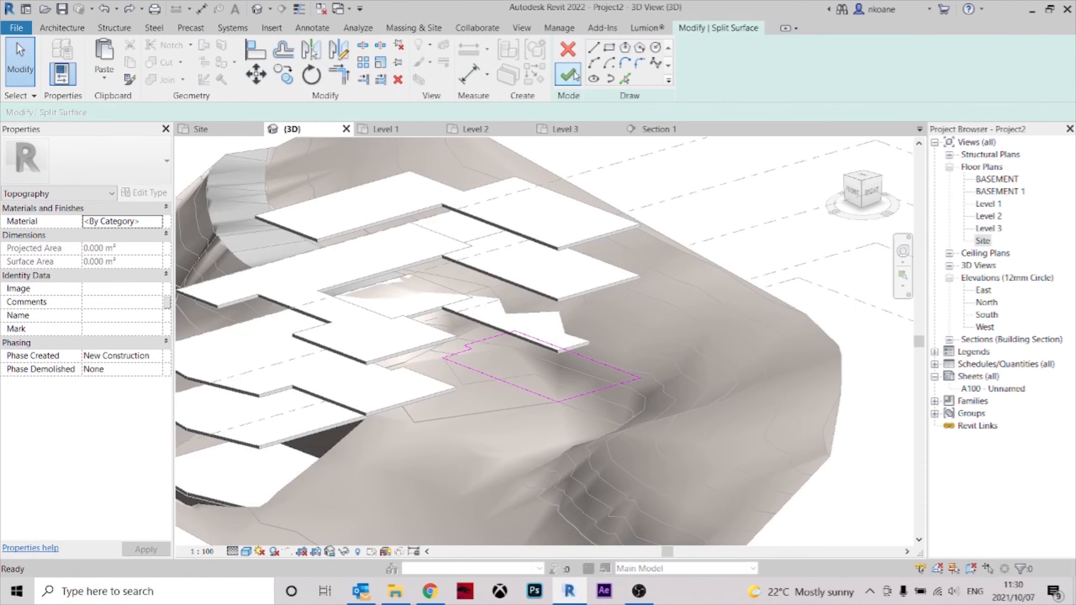
{"action": "left_click", "coordinate": [576, 63]}
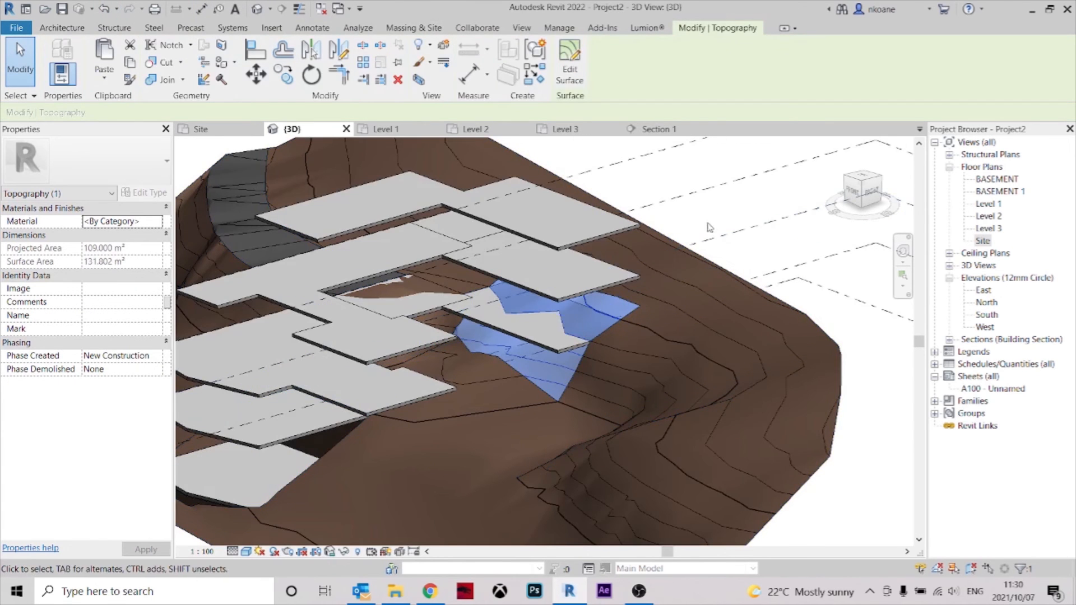
Examine the split terrain piece and the surrounding toposurface in 3D as separate surfaces.
{"action": "scroll", "coordinate": [686, 246], "scroll_direction": "up", "scroll_amount": 2}
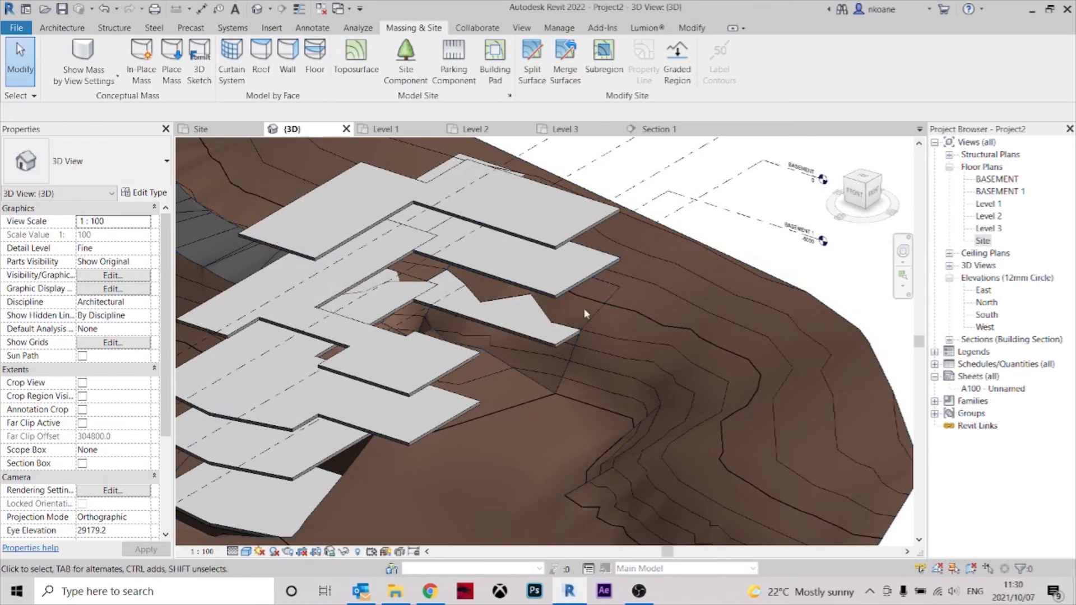
{"action": "scroll", "coordinate": [616, 298], "scroll_direction": "down", "scroll_amount": 3}
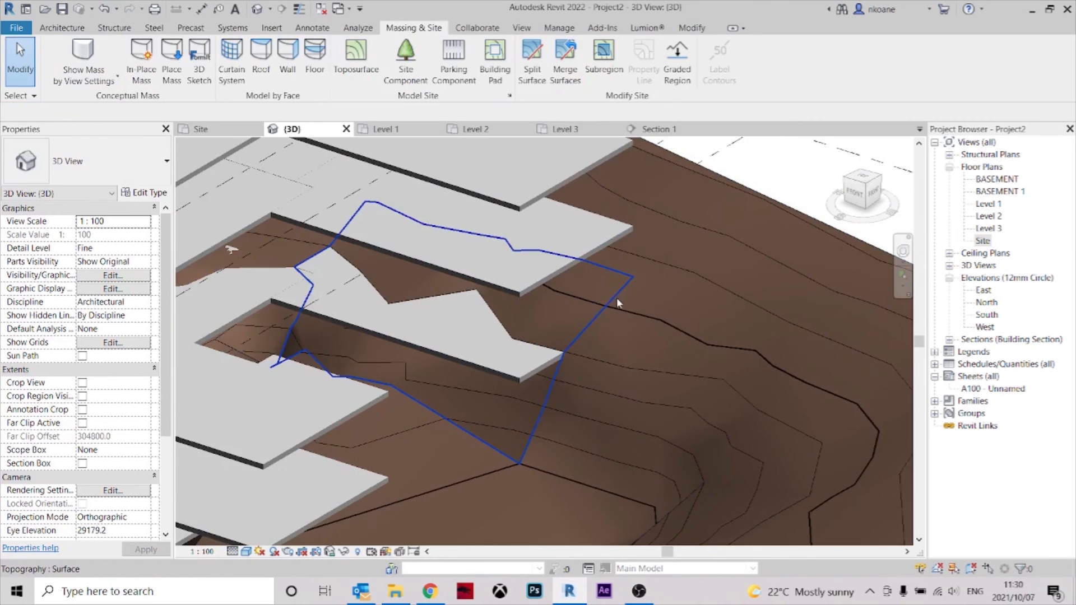
{"action": "middle_click_drag", "start_coordinate": [812, 252], "coordinate": [749, 272]}
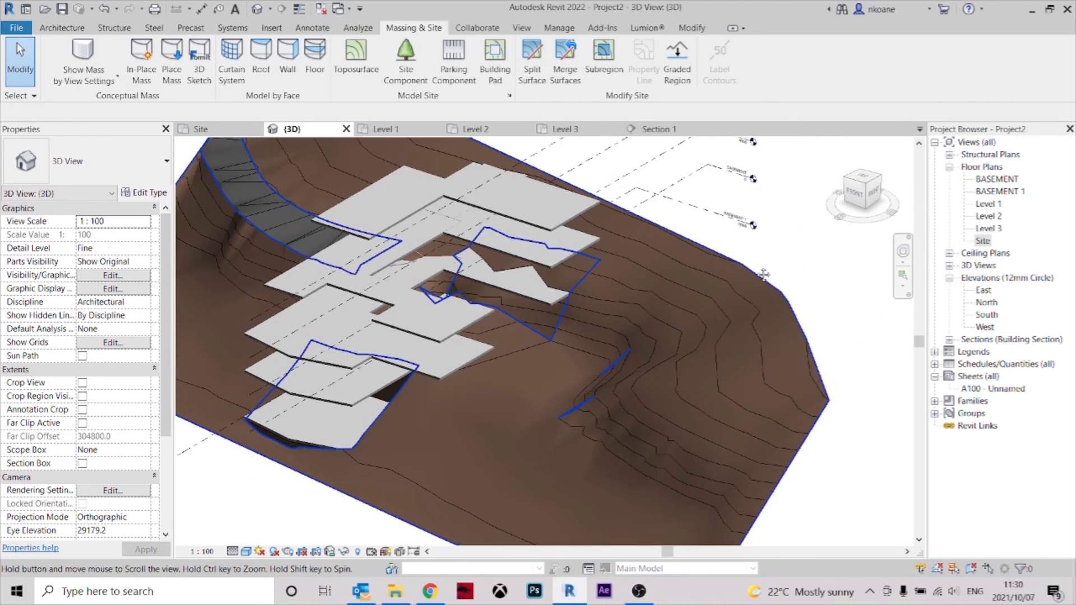
{"action": "scroll", "coordinate": [667, 253], "scroll_direction": "up", "scroll_amount": 2}
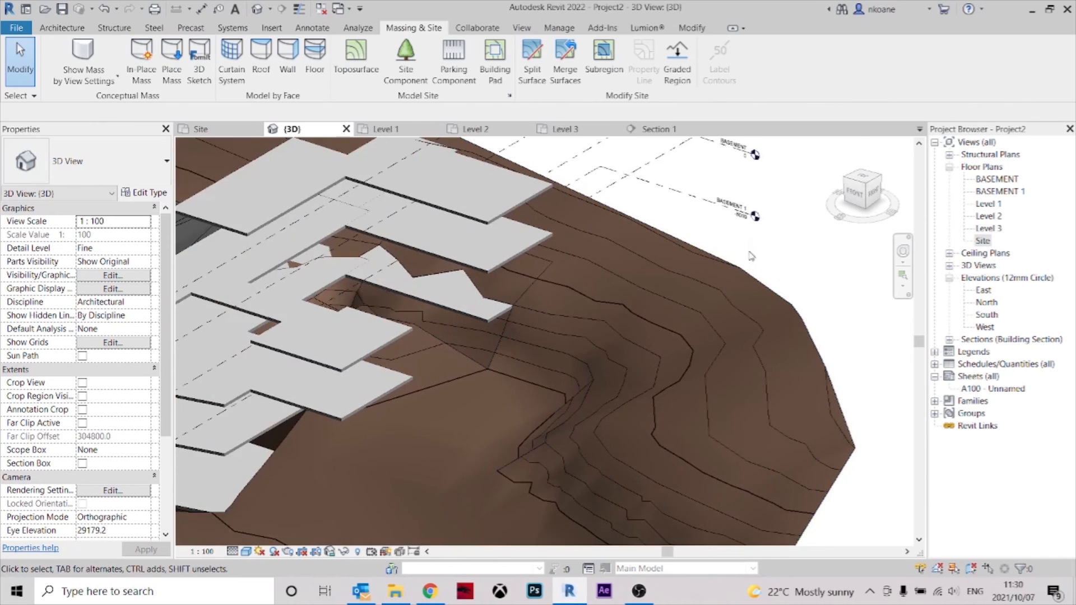
{"action": "left_click", "coordinate": [563, 275]}
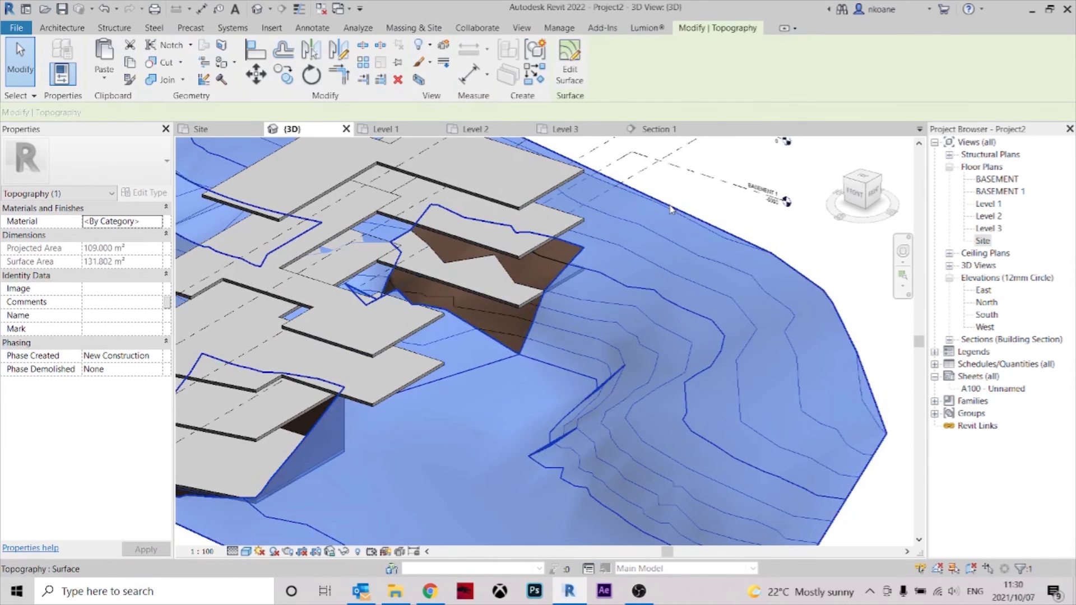
{"action": "left_click", "coordinate": [797, 242]}
{"action": "mouse_move", "coordinate": [805, 266]}
{"action": "middle_mouse_down"}
{"action": "mouse_move", "coordinate": [799, 288]}
{"action": "mouse_move", "coordinate": [796, 274]}
{"action": "middle_mouse_up"}
{"action": "middle_click_drag", "start_coordinate": [593, 287], "coordinate": [661, 185], "text": "shift"}
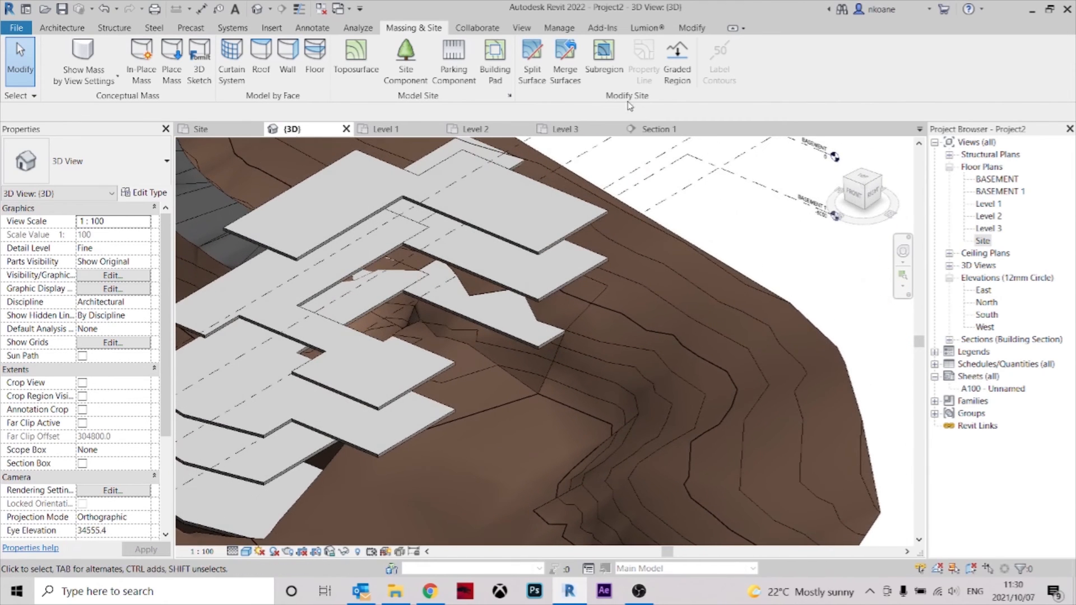
Merge the main toposurface with the split-off piece, removing points on common edges.
{"action": "left_click", "coordinate": [571, 61]}
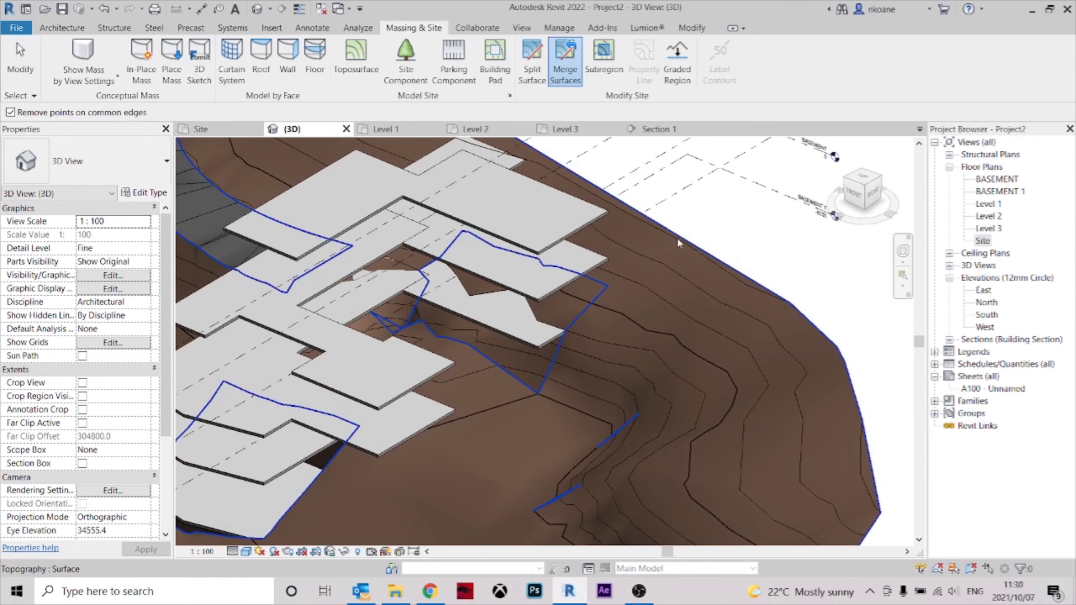
{"action": "left_click", "coordinate": [677, 238]}
{"action": "left_click", "coordinate": [600, 294]}
{"action": "middle_click_drag", "start_coordinate": [799, 290], "coordinate": [695, 381], "text": "shift"}
Undo the surface merge and the surface split.
{"action": "left_click", "coordinate": [105, 11]}
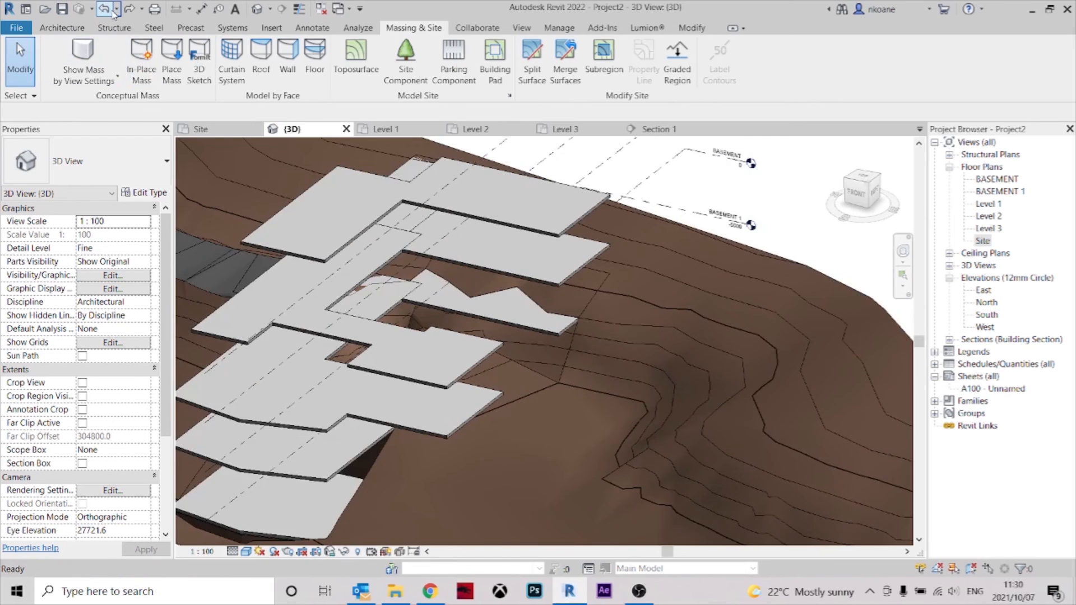
{"action": "left_click", "coordinate": [106, 15]}
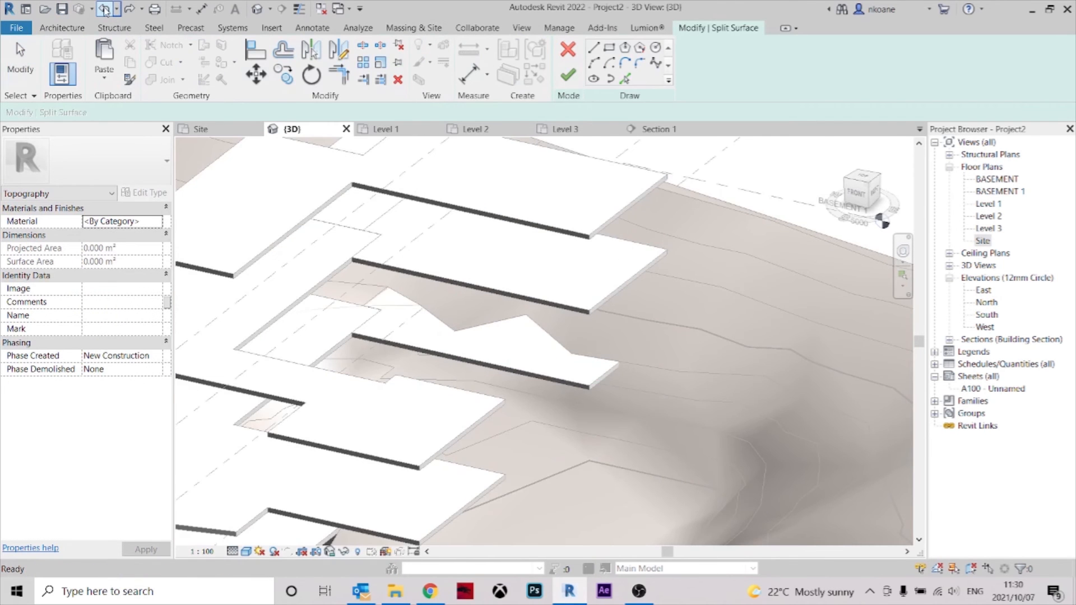
{"action": "left_click", "coordinate": [106, 14]}
Create a building pad on Level 1 with a 0 height offset, following the complete outline of the eastern Level 1 floor.
{"action": "mouse_move", "coordinate": [720, 410]}
{"action": "middle_mouse_down", "text": "shift"}
{"action": "mouse_move", "coordinate": [632, 400]}
{"action": "mouse_move", "coordinate": [576, 365]}
{"action": "mouse_move", "coordinate": [482, 263]}
{"action": "mouse_move", "coordinate": [428, 167]}
{"action": "middle_mouse_up", "text": "shift"}
{"action": "left_click", "coordinate": [552, 343]}
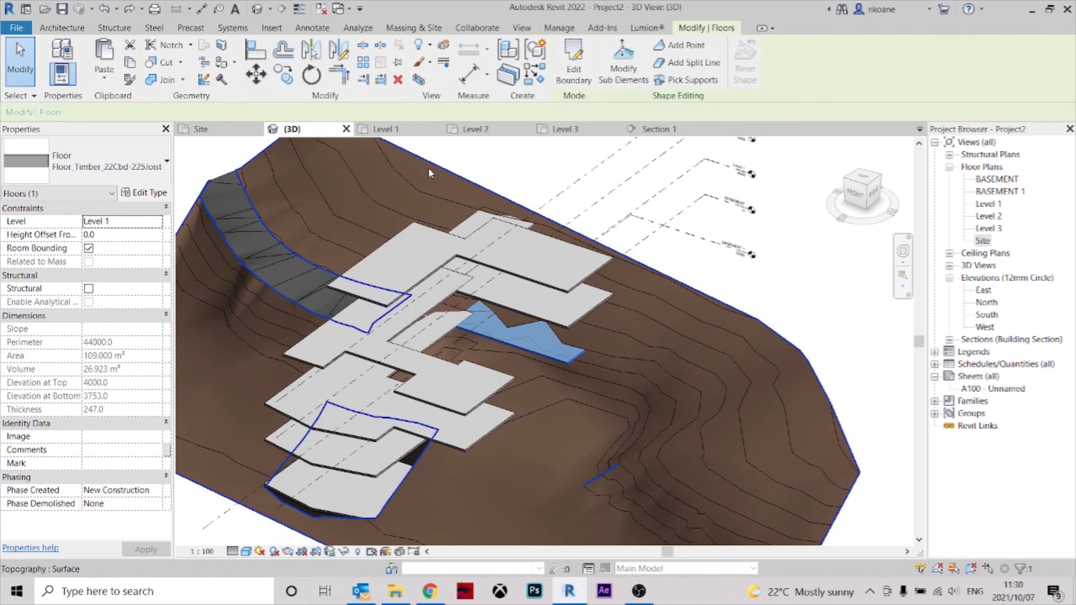
{"action": "left_click", "coordinate": [422, 131]}
{"action": "middle_click_drag", "start_coordinate": [486, 255], "coordinate": [482, 286]}
{"action": "left_click", "coordinate": [500, 240]}
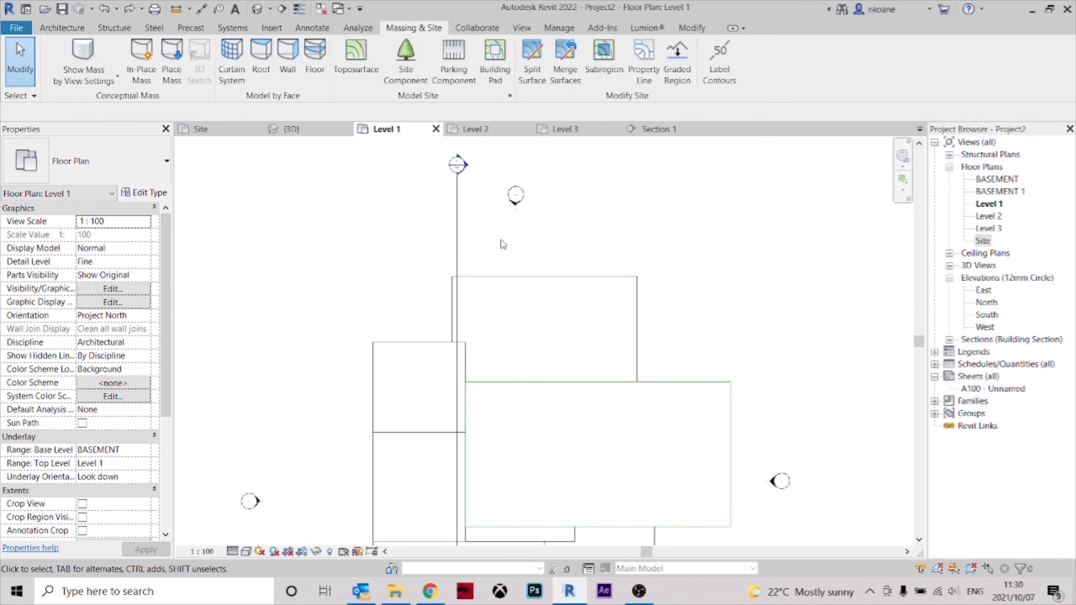
{"action": "left_click", "coordinate": [495, 53]}
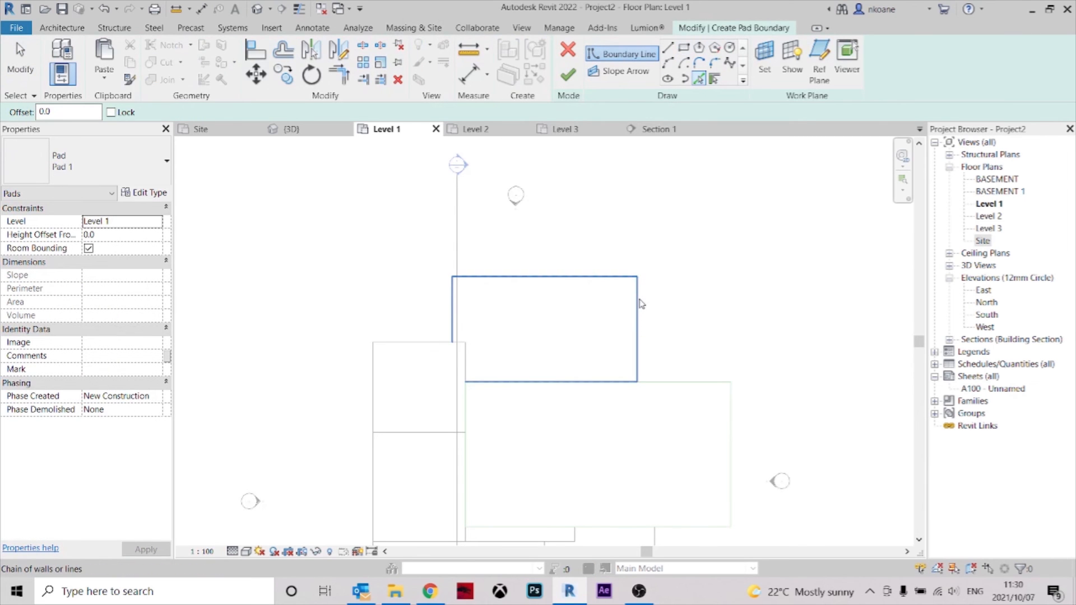
{"action": "scroll", "coordinate": [453, 361], "scroll_direction": "up", "scroll_amount": 3}
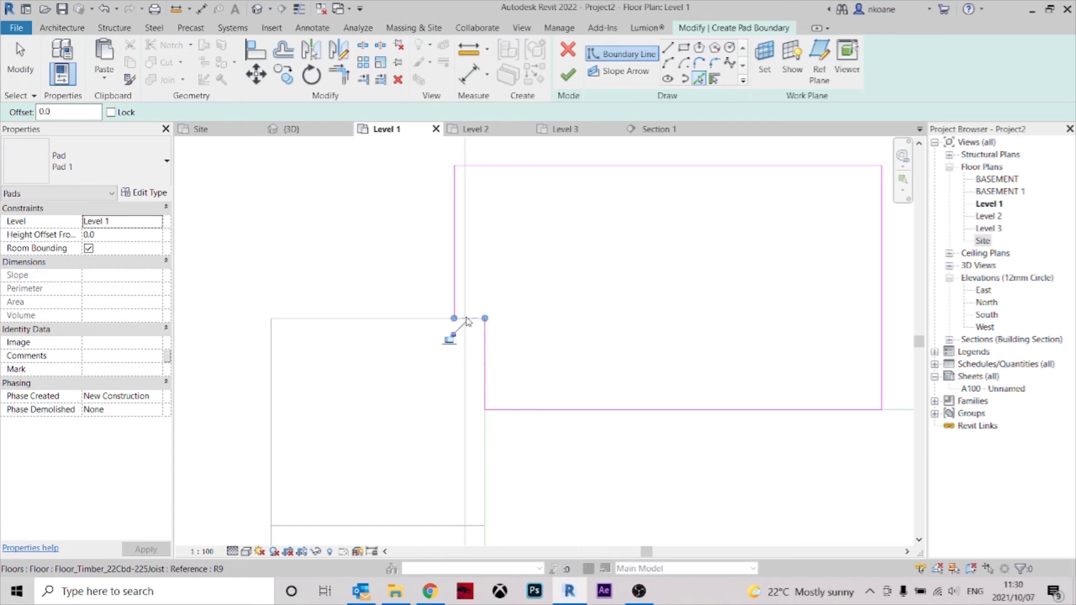
{"action": "left_click", "coordinate": [485, 311]}
{"action": "scroll", "coordinate": [493, 263], "scroll_direction": "down", "scroll_amount": 3}
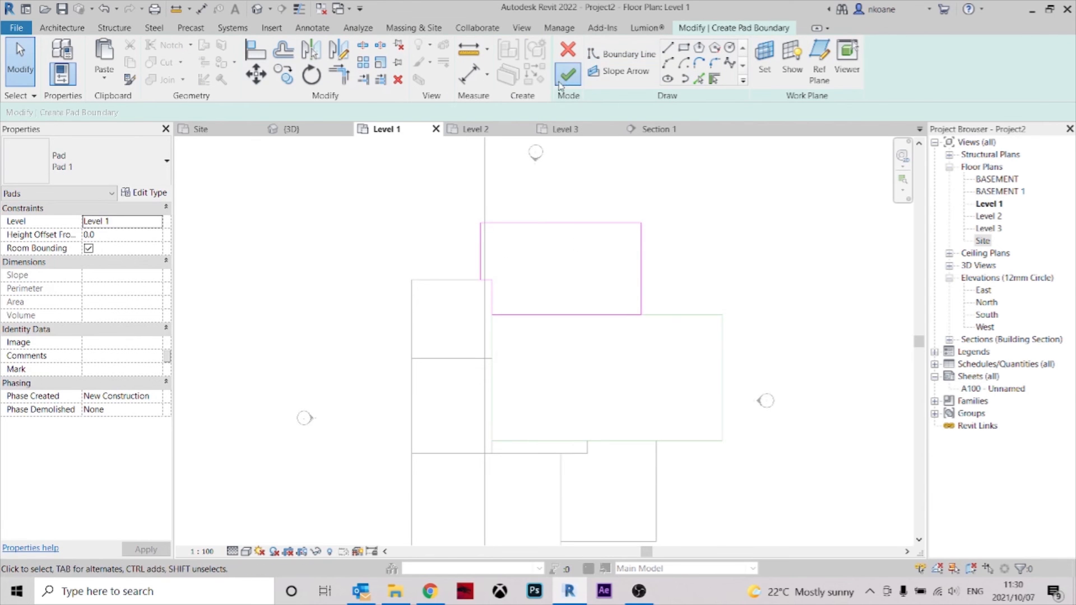
{"action": "left_click", "coordinate": [568, 74]}
Examine in 3D from all sides how the Level 1 pad cuts the terrain around the eastern floor.
{"action": "left_click", "coordinate": [299, 130]}
{"action": "middle_click_drag", "start_coordinate": [603, 410], "coordinate": [813, 336], "text": "shift"}
{"action": "key", "text": "Escape"}
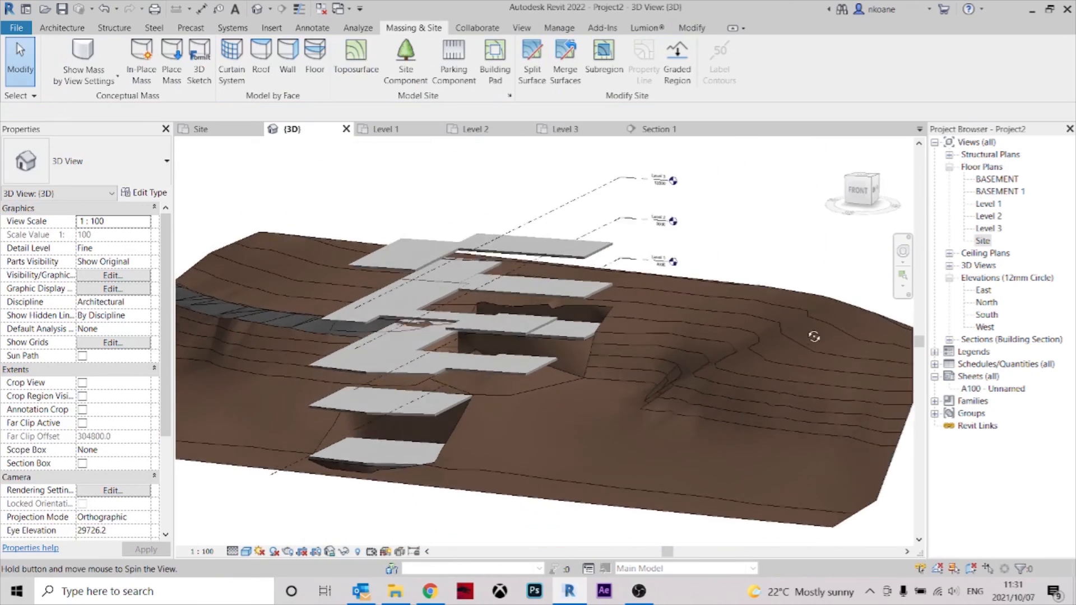
{"action": "middle_click_drag", "start_coordinate": [617, 416], "coordinate": [515, 305], "text": "shift"}
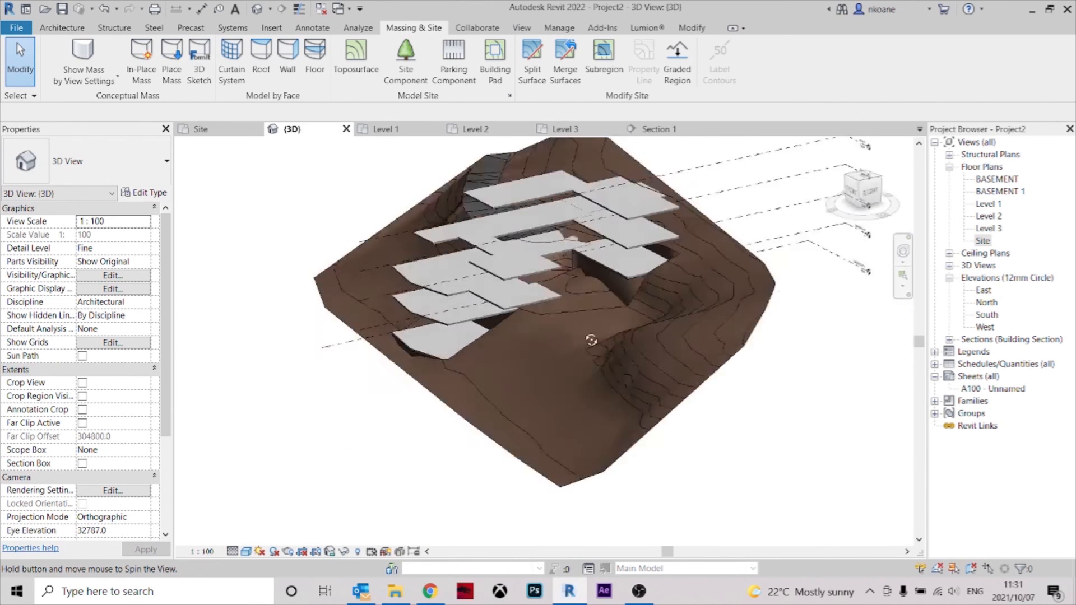
{"action": "middle_click_drag", "start_coordinate": [615, 366], "coordinate": [727, 397], "text": "shift"}
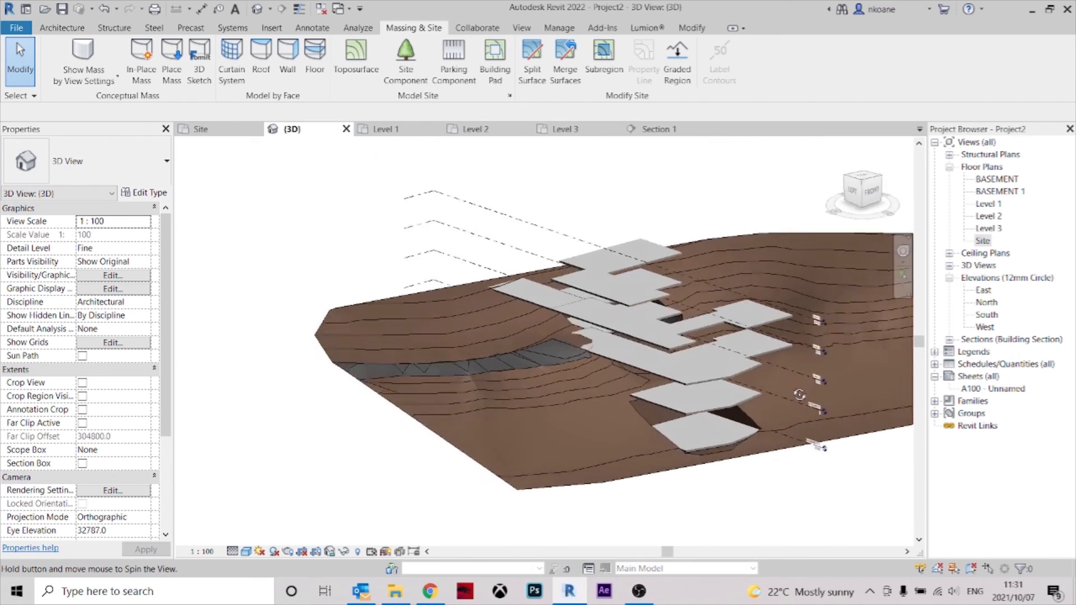
{"action": "scroll", "coordinate": [826, 381], "scroll_direction": "up", "scroll_amount": 2}
{"action": "middle_click_drag", "start_coordinate": [802, 403], "coordinate": [716, 421], "text": "shift"}
{"action": "middle_click_drag", "start_coordinate": [417, 349], "coordinate": [616, 326], "text": "shift"}
{"action": "middle_click_drag", "start_coordinate": [782, 335], "coordinate": [636, 379], "text": "shift"}
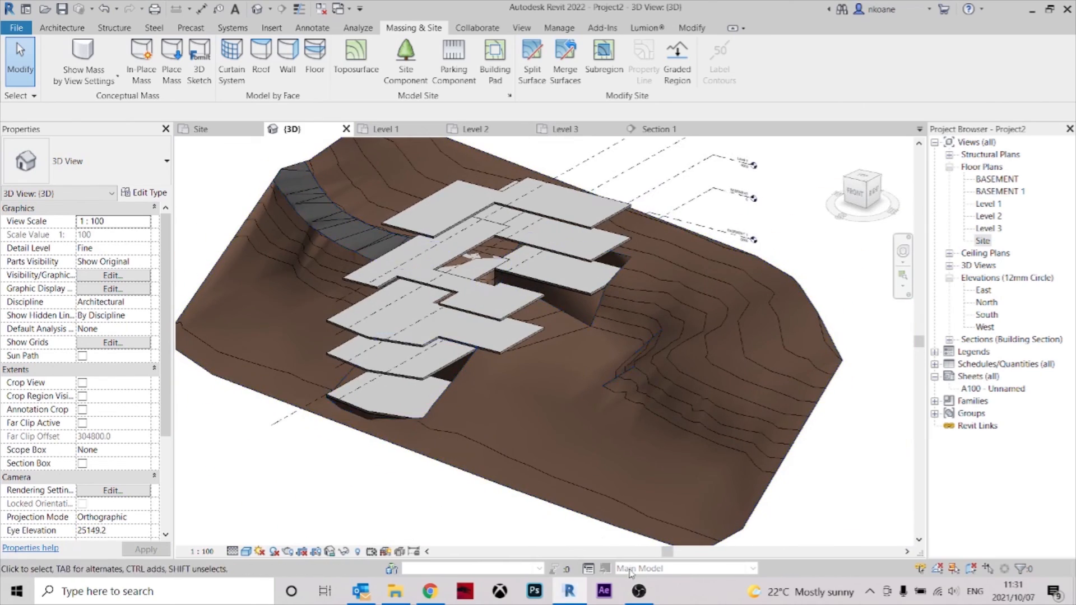